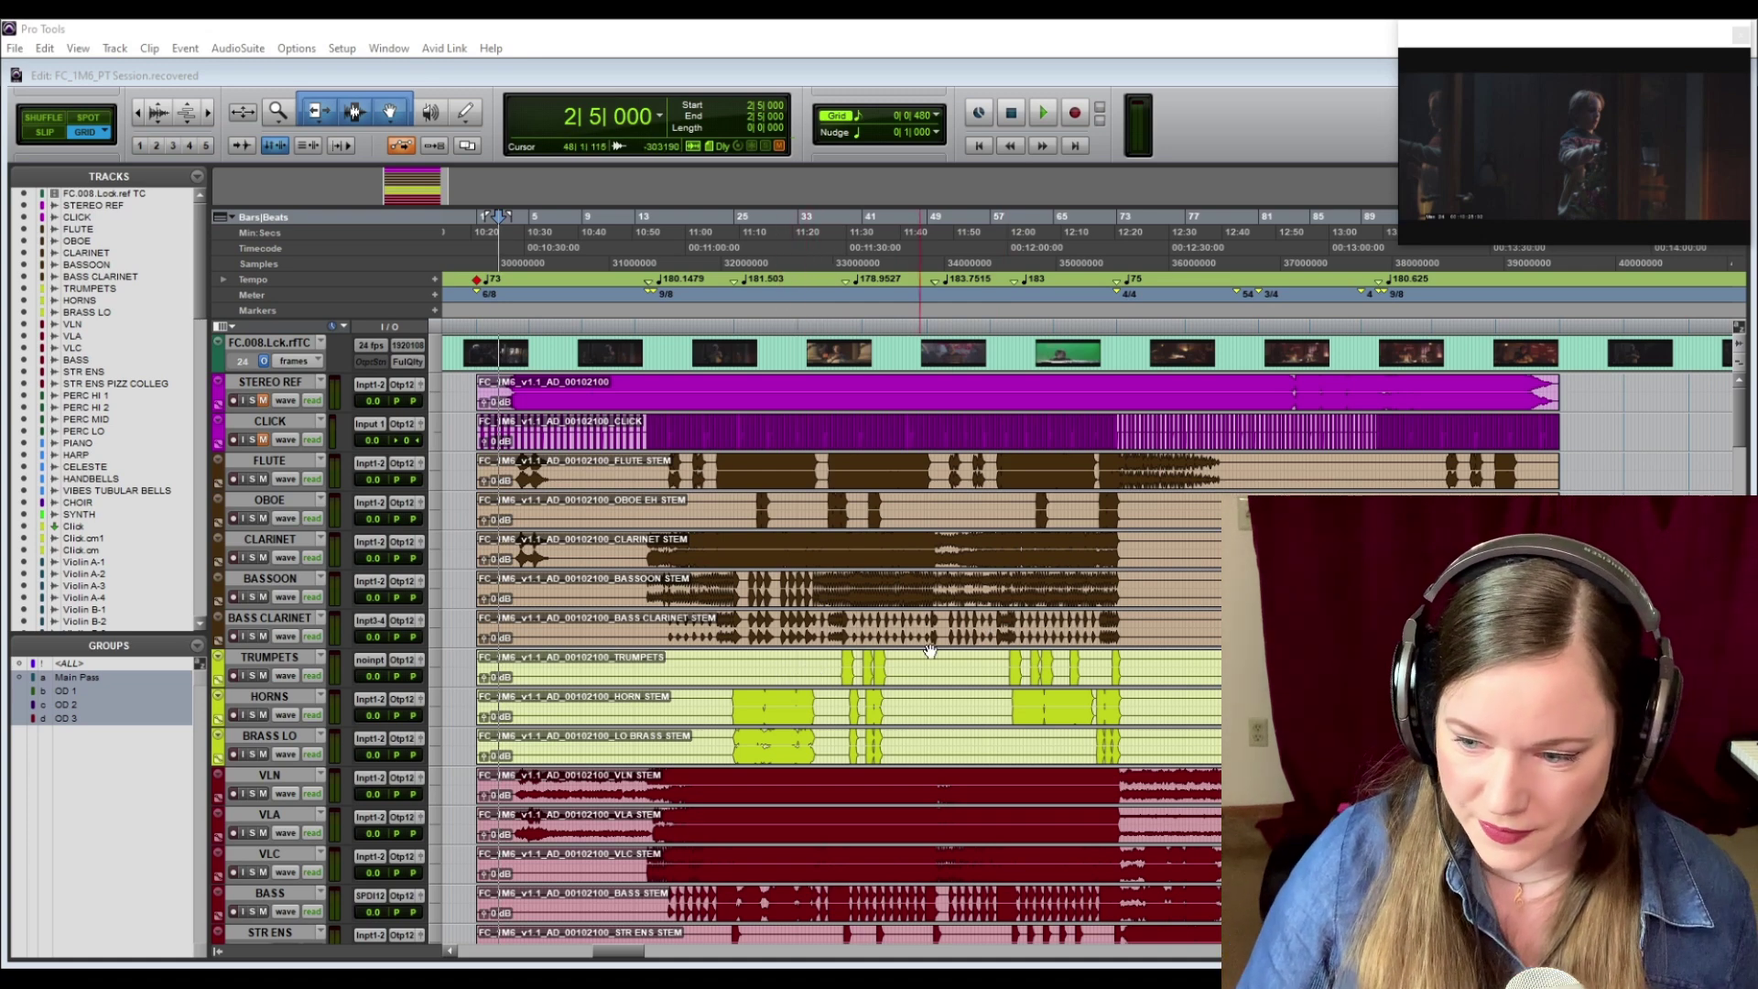
- Expand the tempo graph beneath the Tempo ruler, examine the tempo map against the tracks, and collapse it again
left_click(224, 278)
scroll(960, 676, "down", 10)
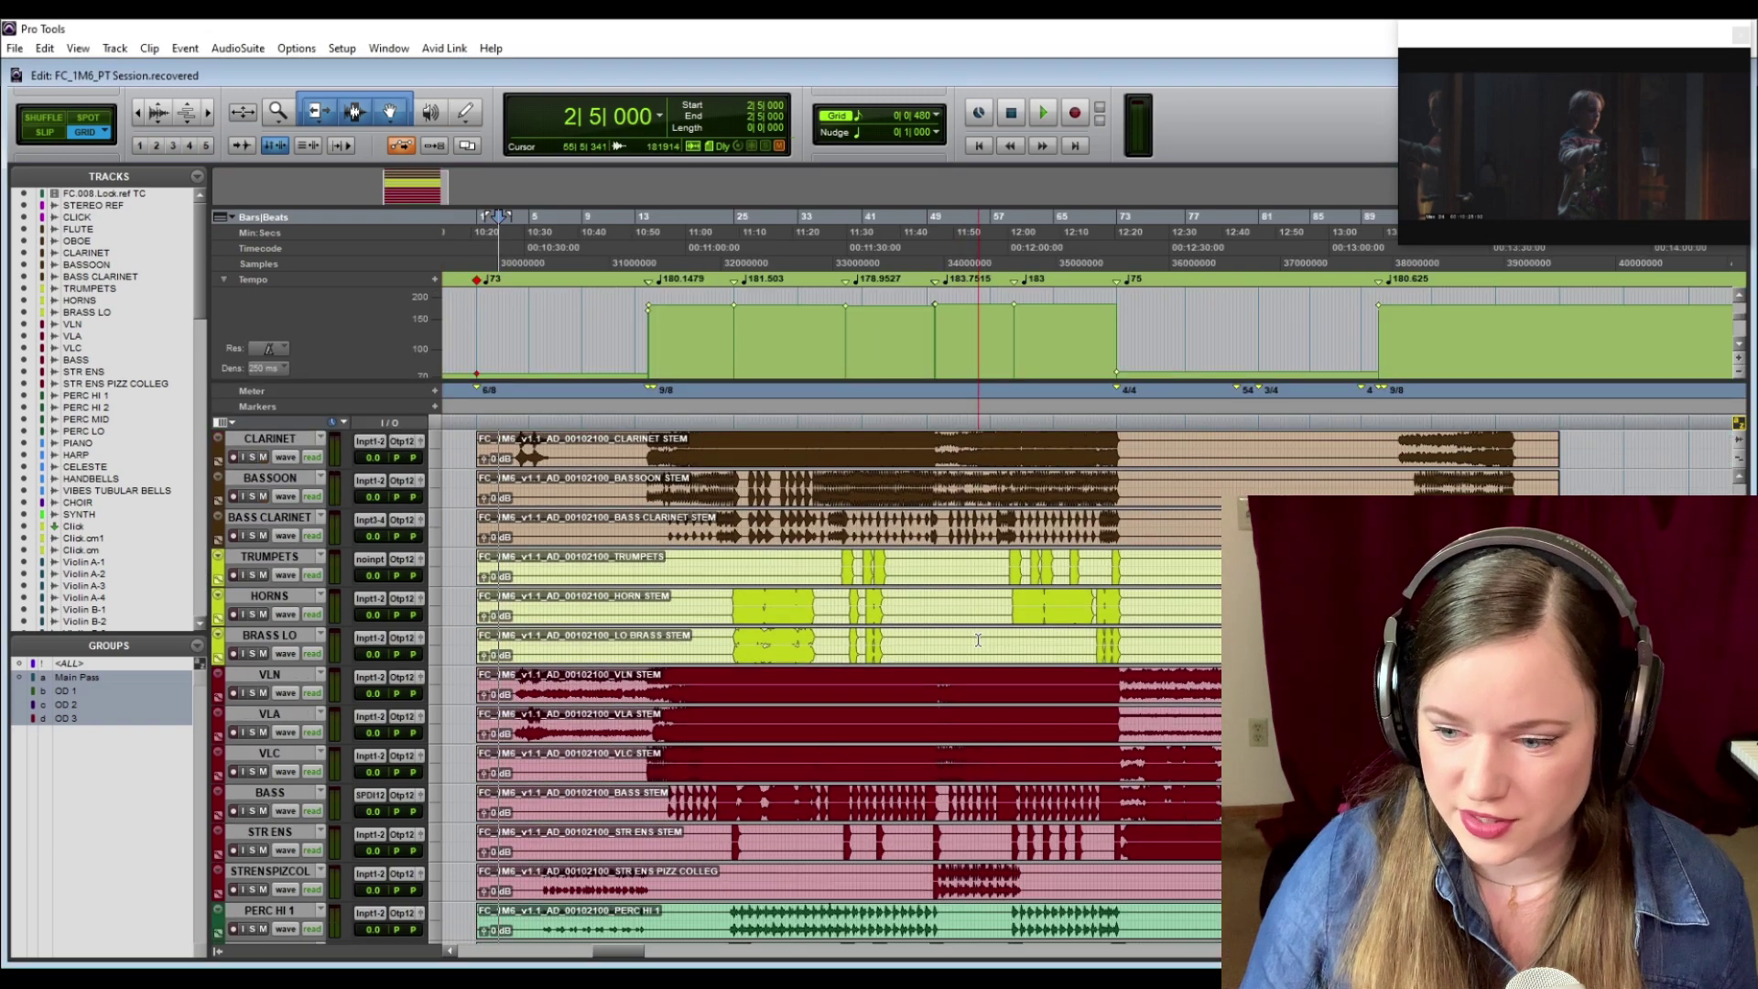
scroll(978, 643, "up", 10)
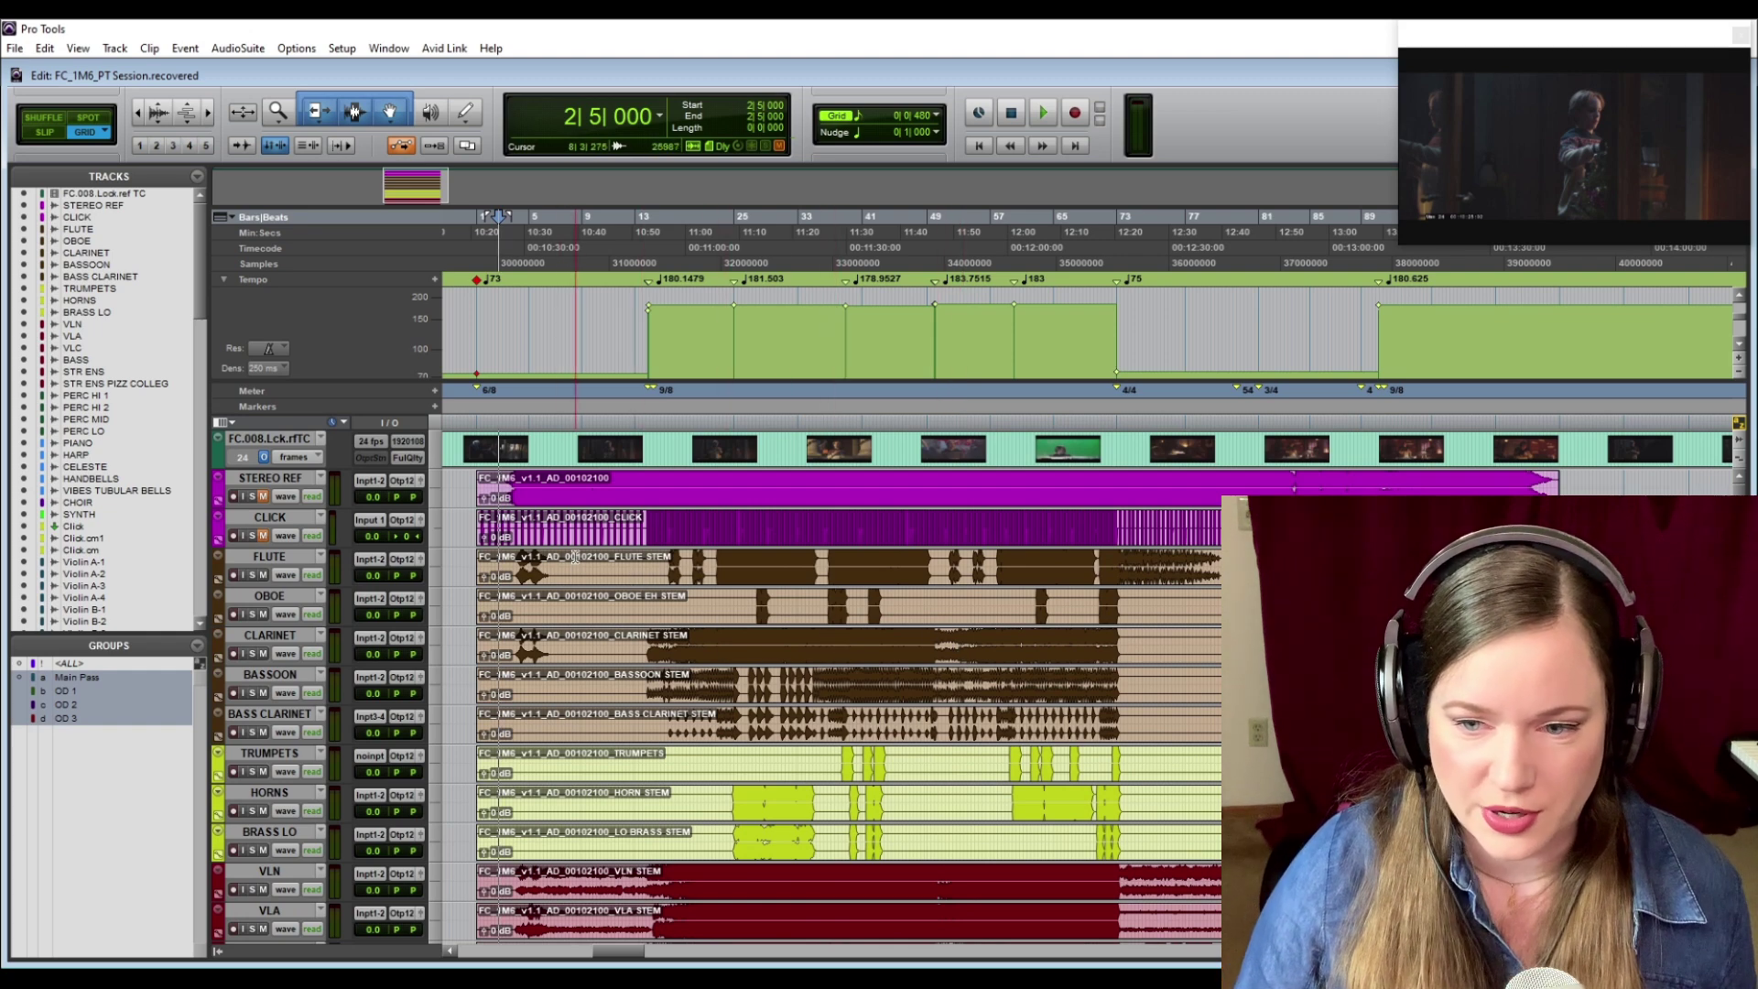
left_click(223, 279)
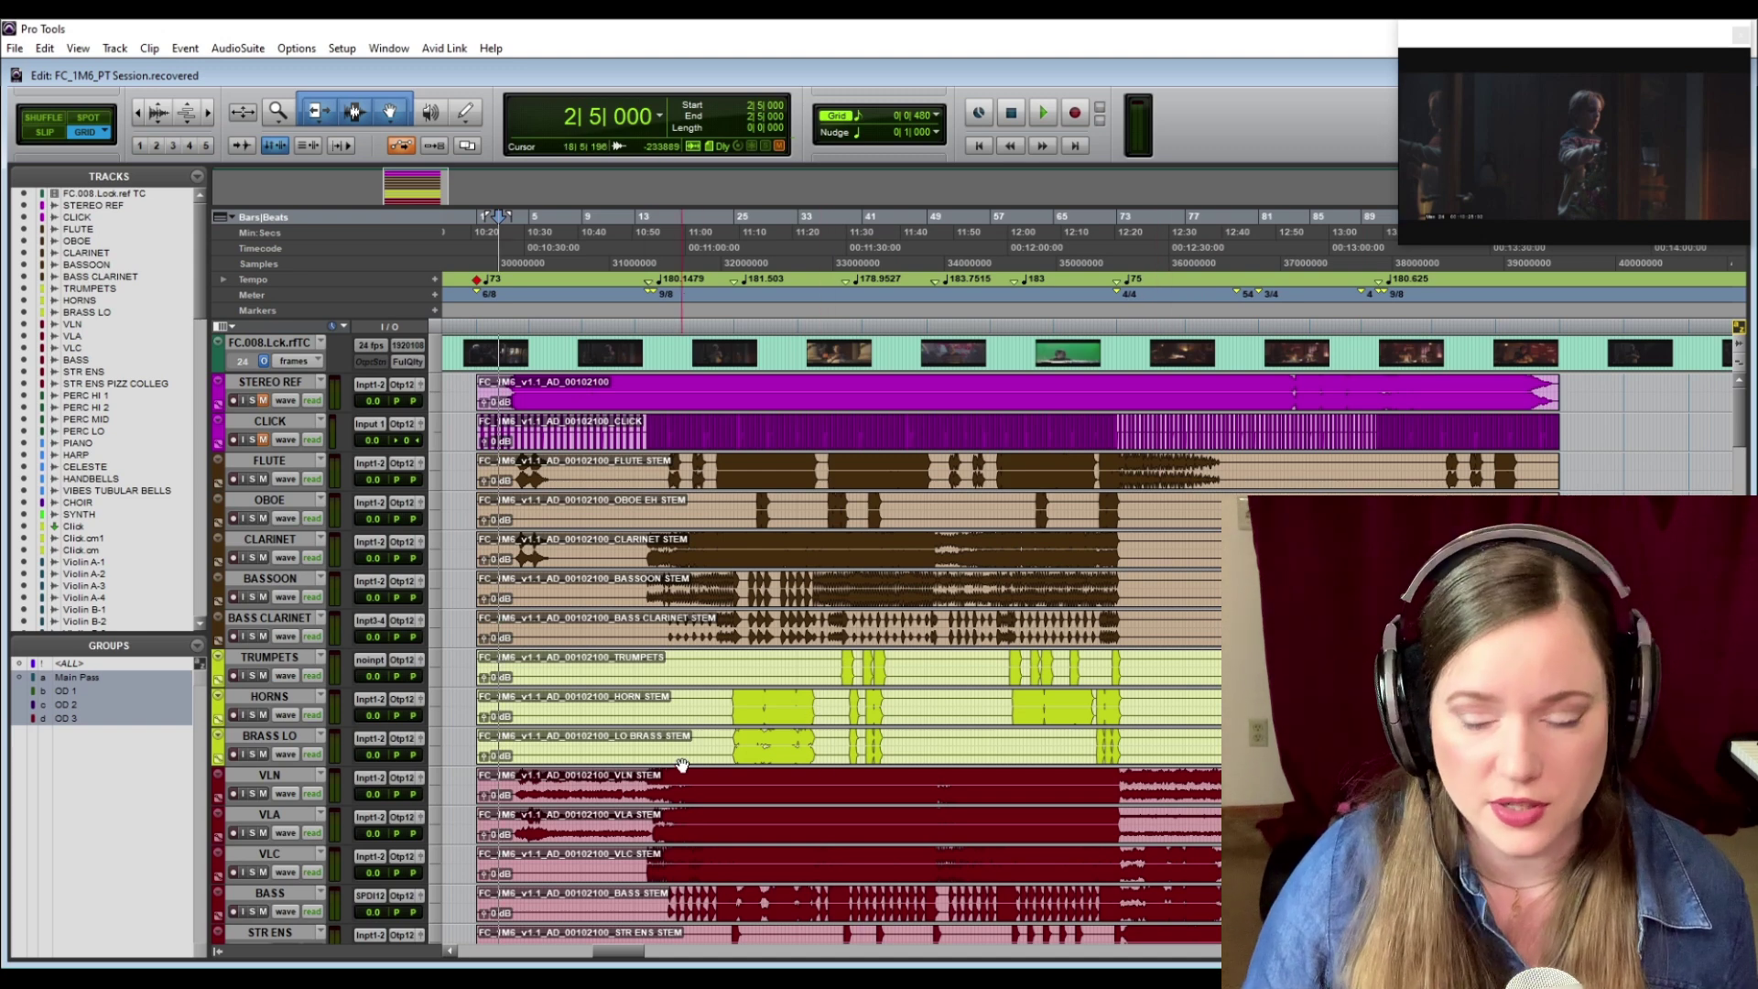
- Look through the session's tracks, from the instrument stems and click tracks to the Main Pass string and room microphone recordings
scroll(693, 704, "down", 1)
scroll(693, 704, "down", 17)
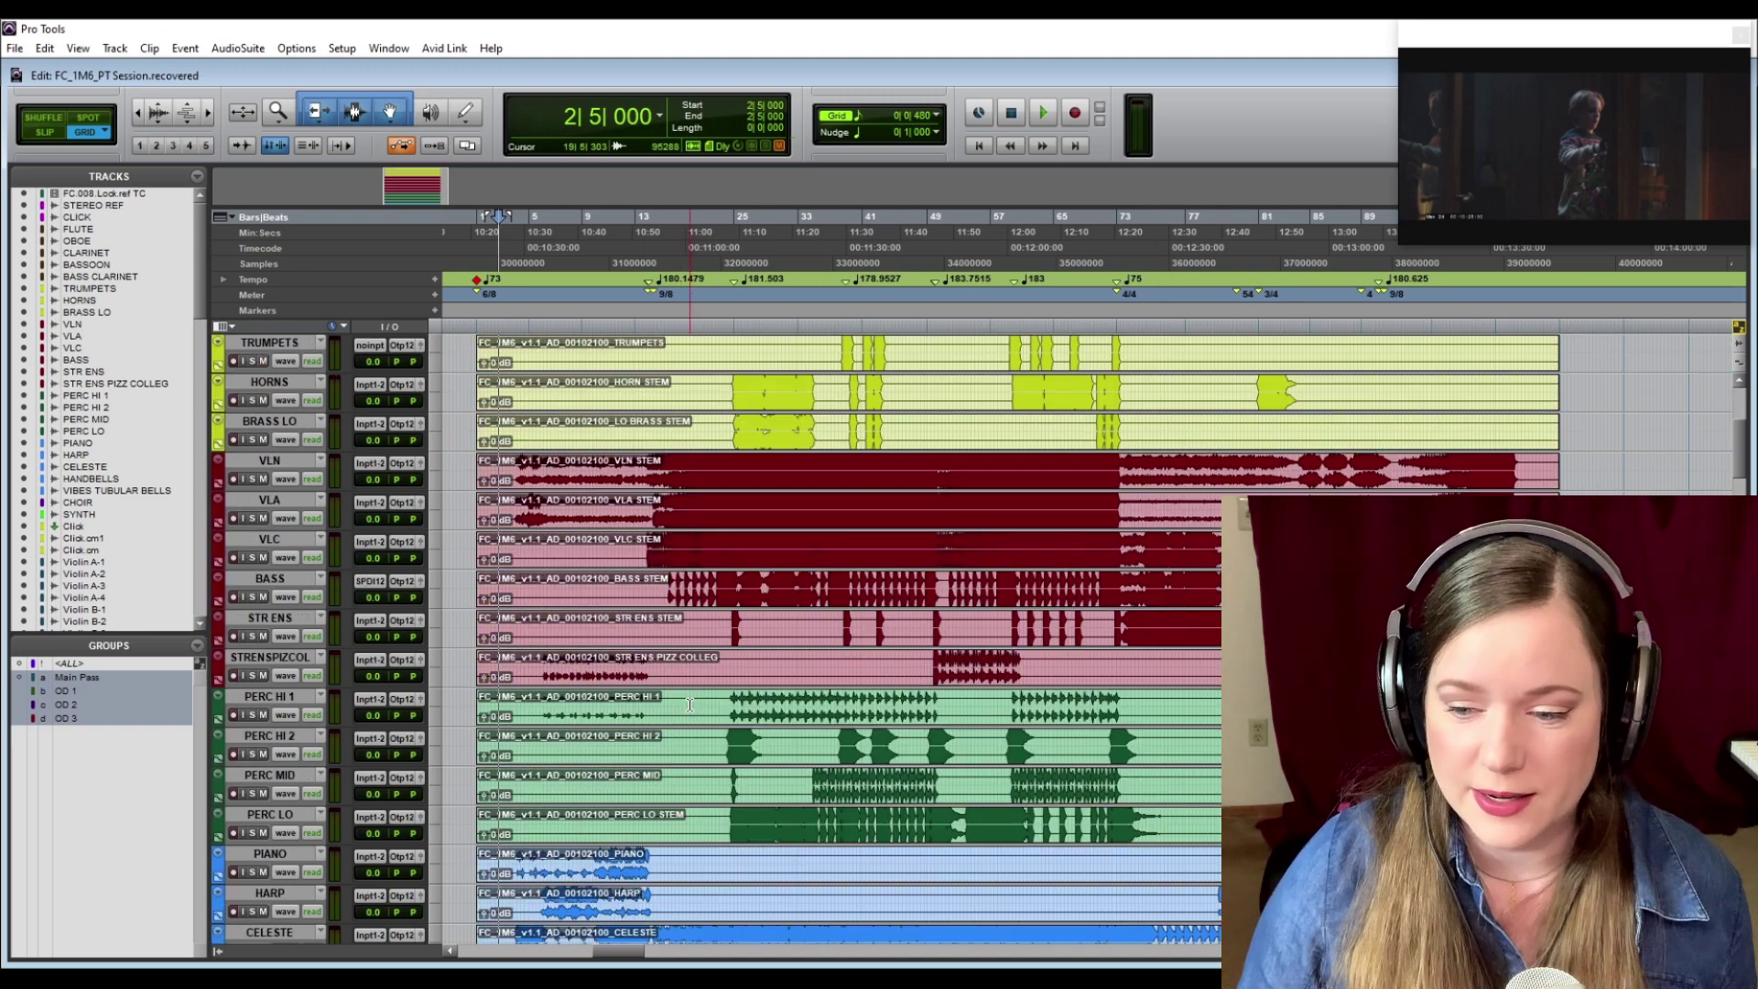
scroll(693, 704, "down", 11)
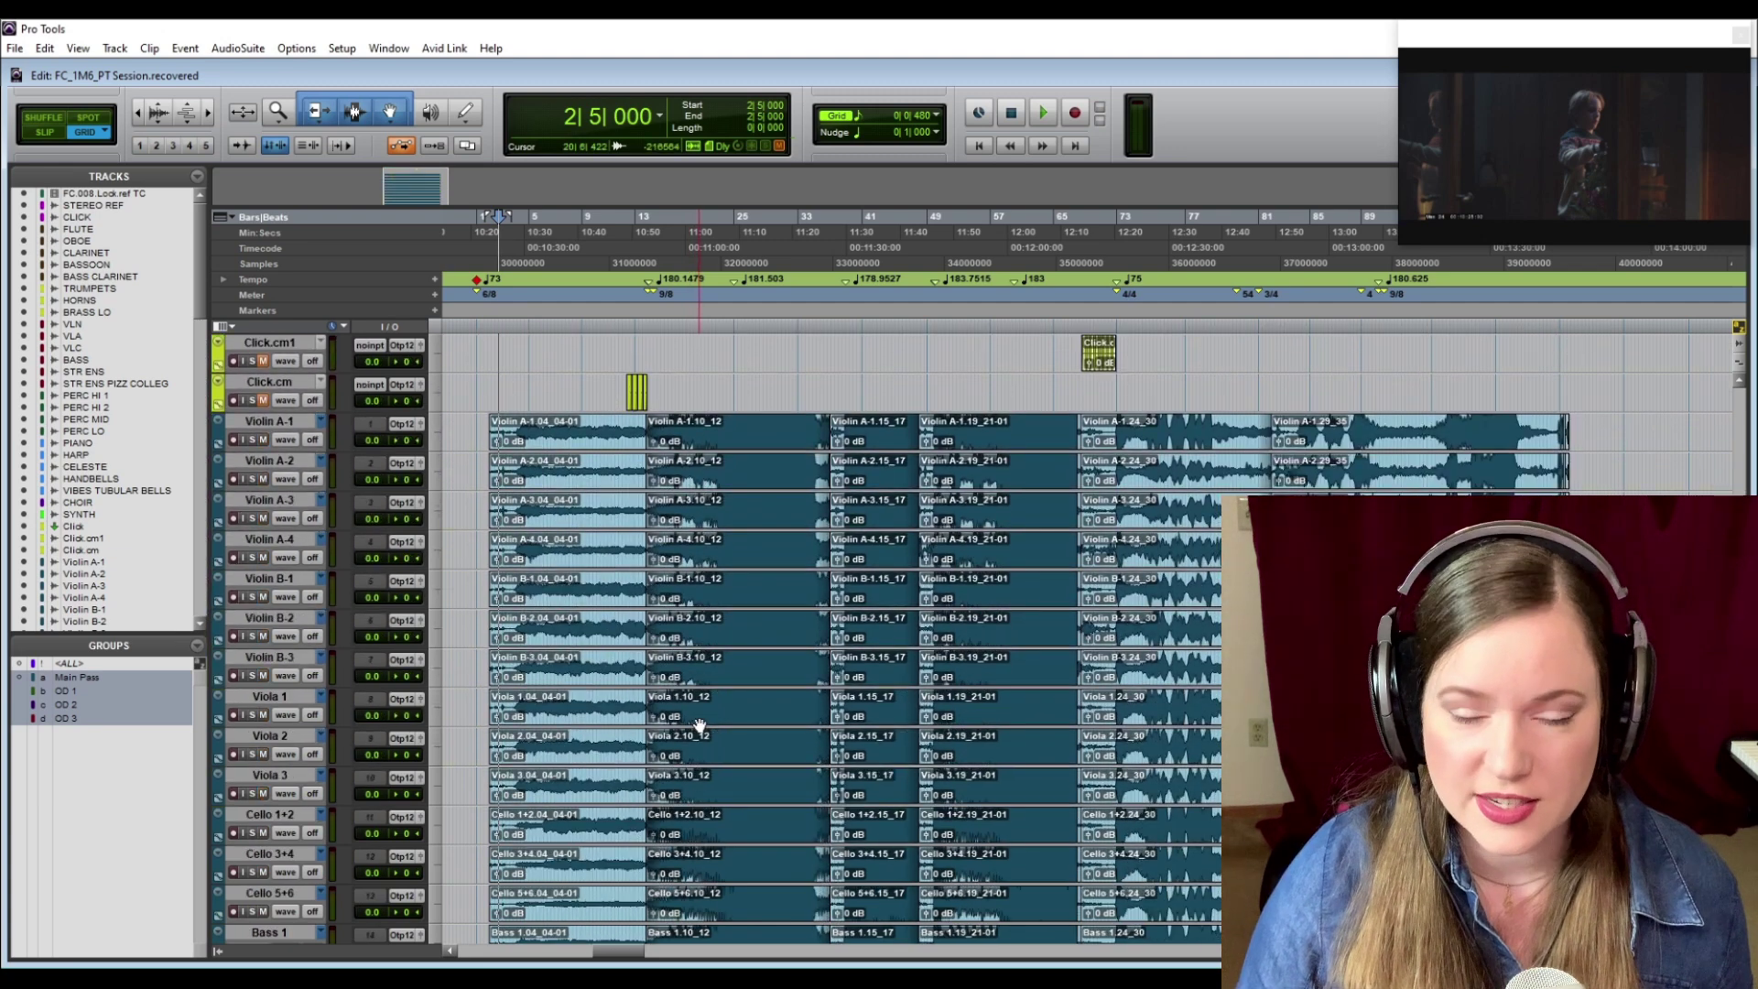
scroll(715, 684, "down", 9)
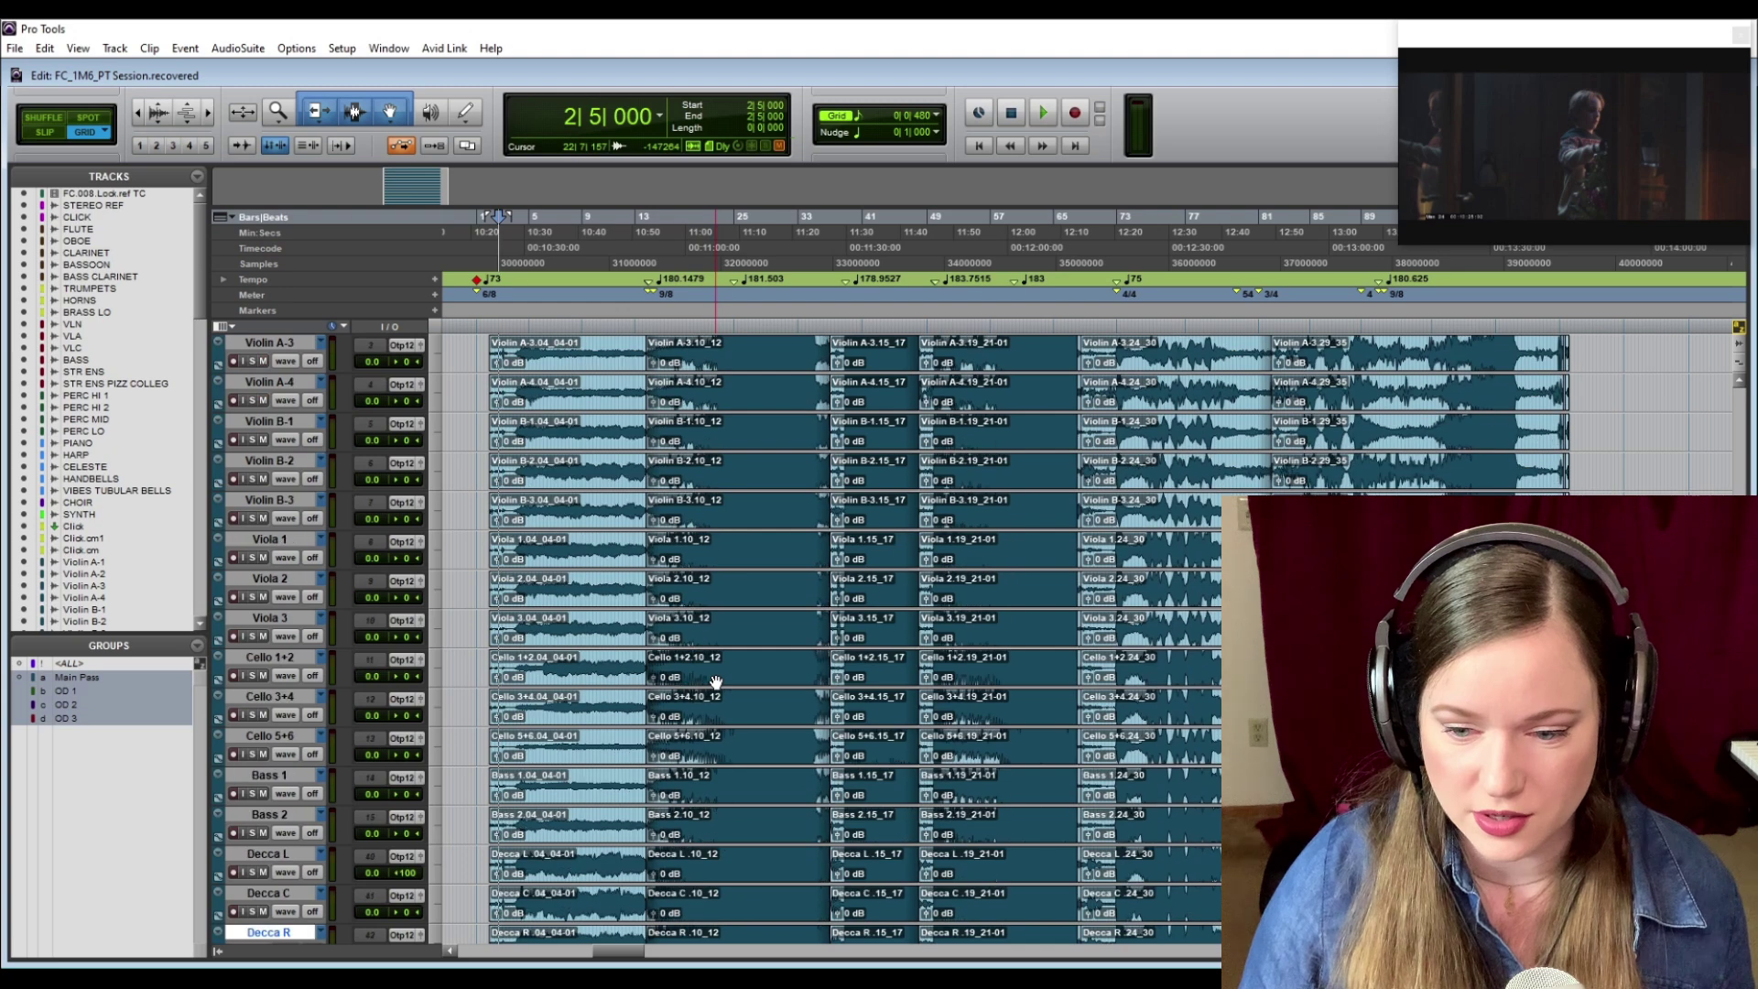
scroll(715, 684, "down", 2)
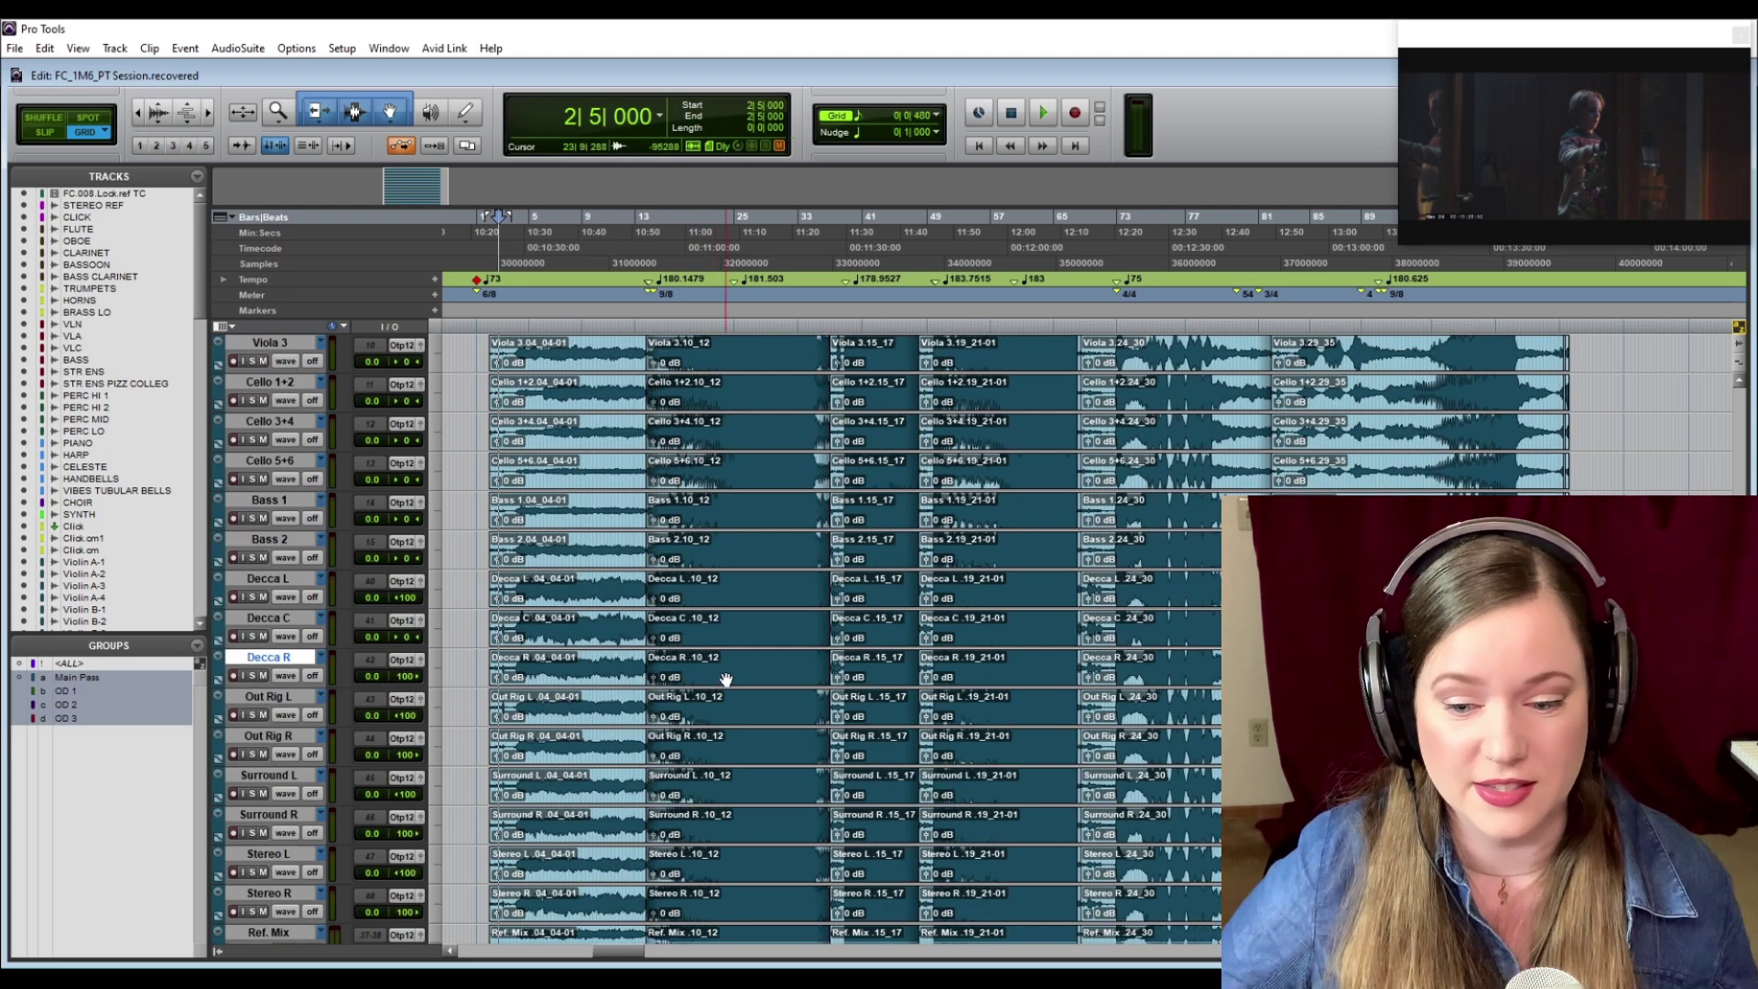
scroll(726, 680, "up", 11)
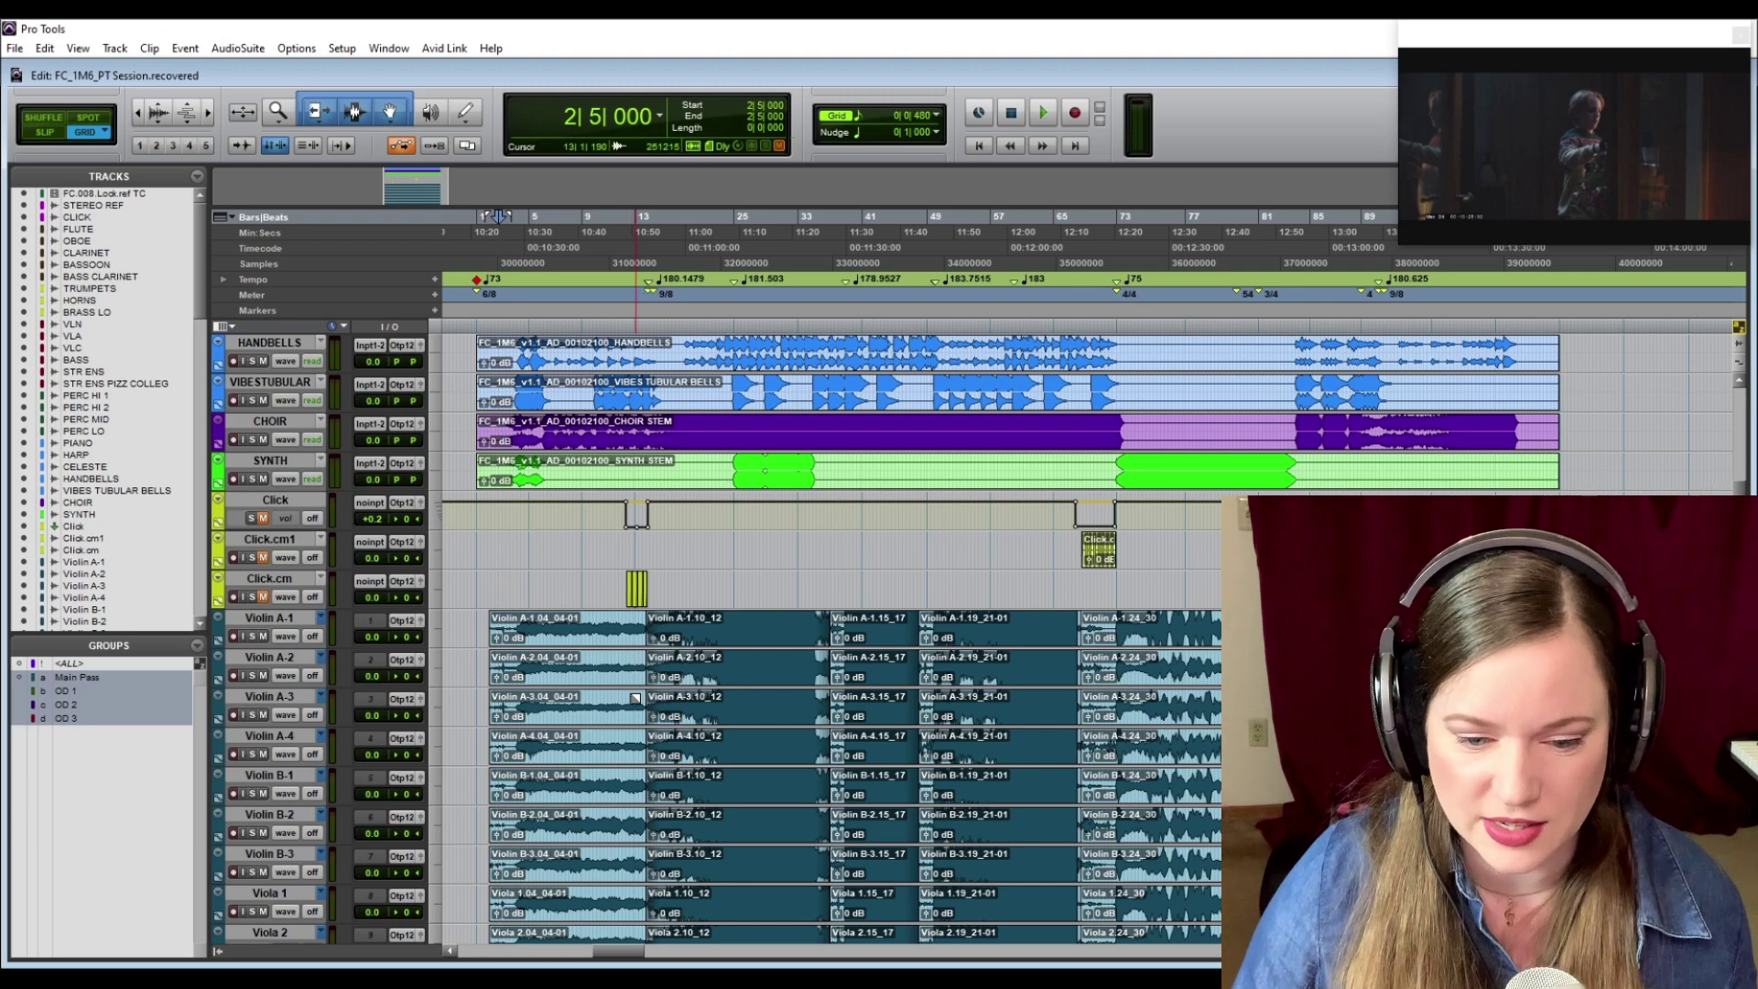
scroll(634, 689, "down", 4)
scroll(633, 688, "down", 3)
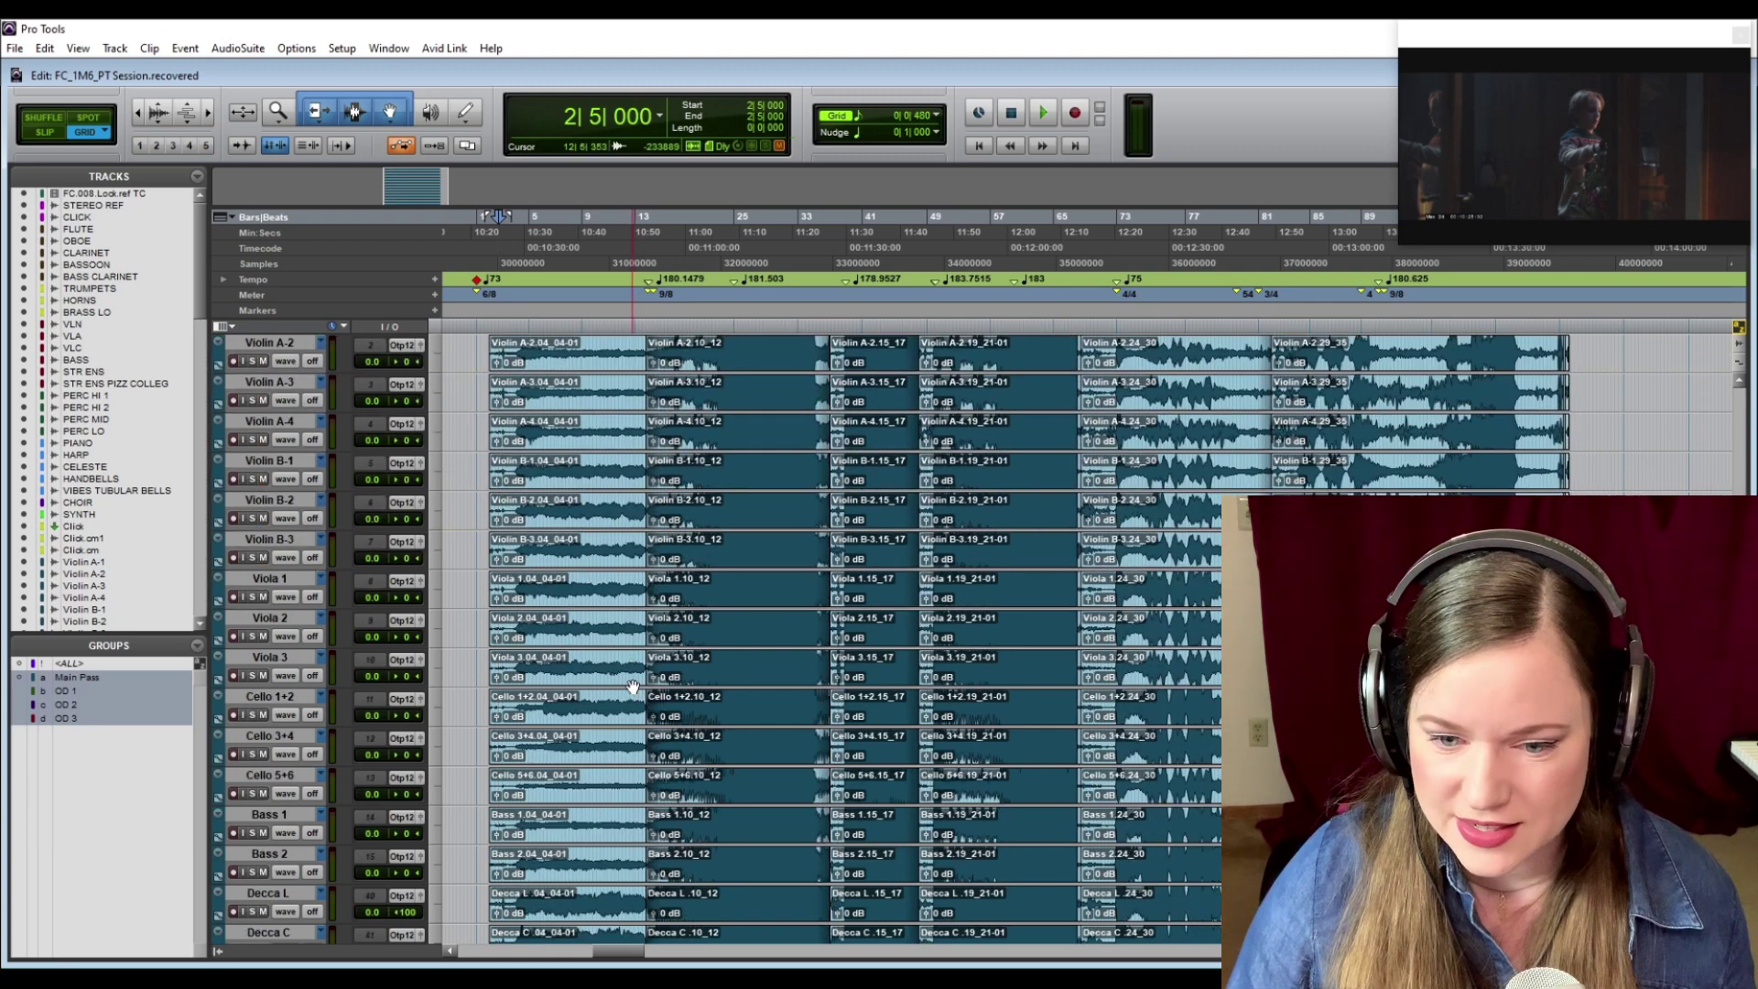
scroll(270, 397, "up", 2)
scroll(291, 624, "down", 6)
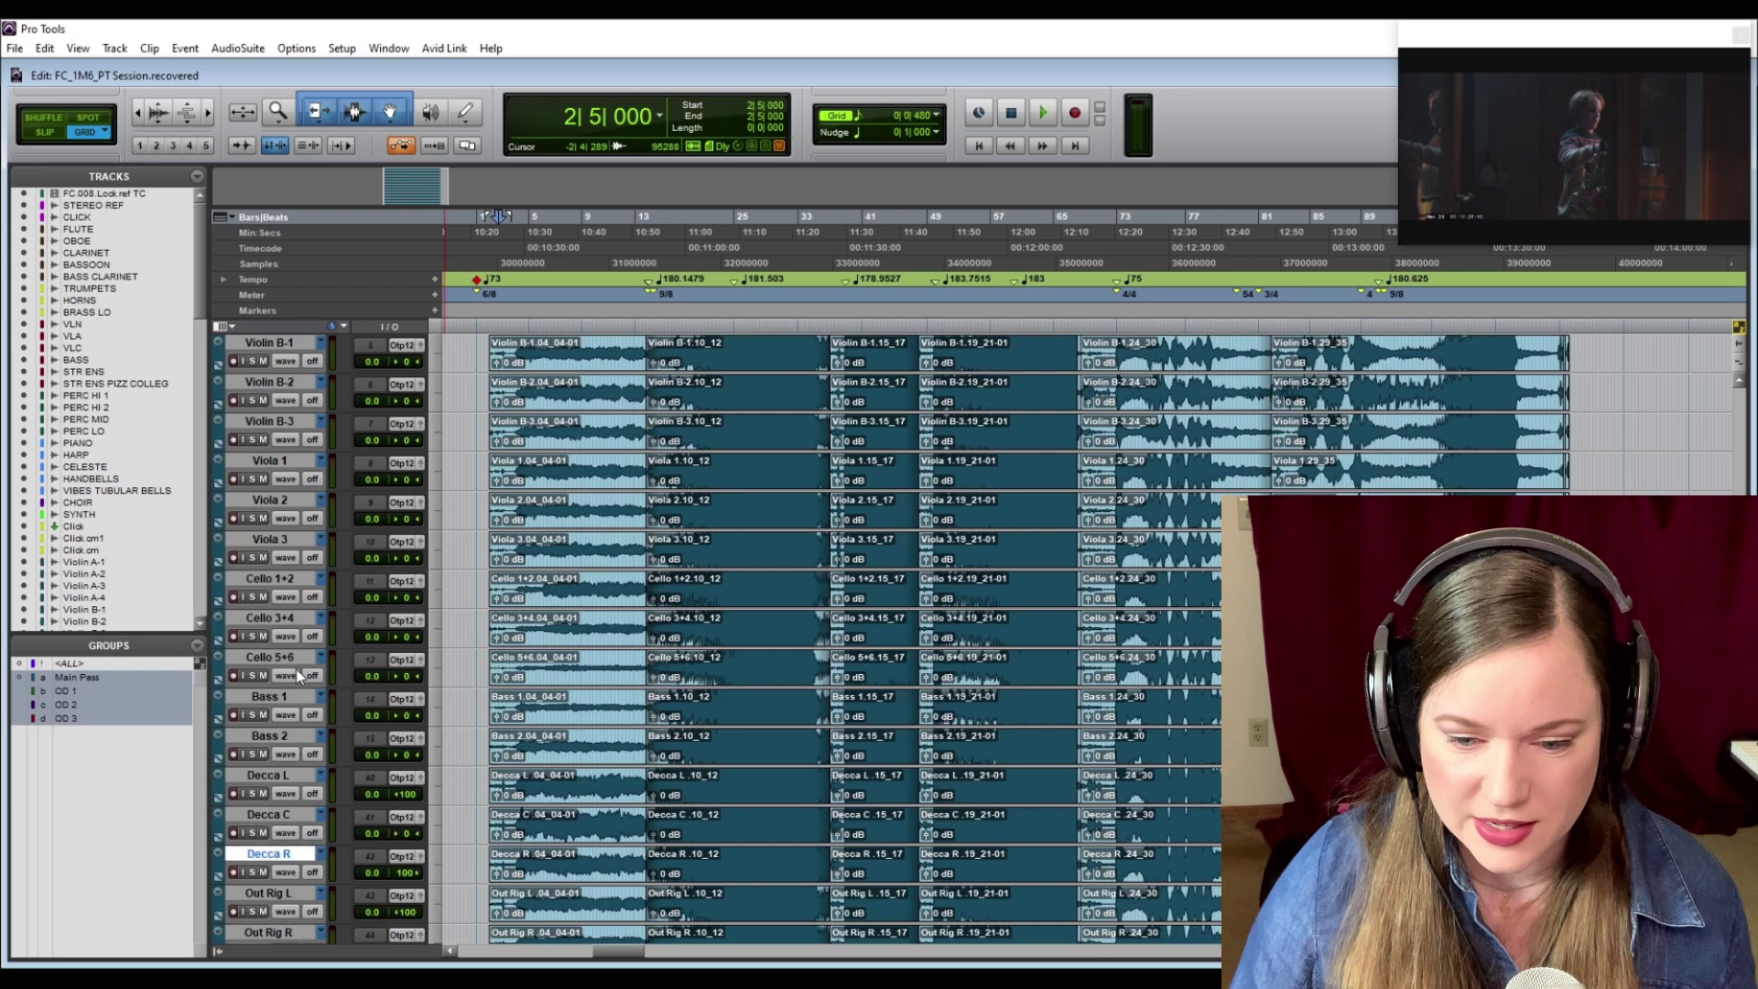
scroll(299, 676, "down", 6)
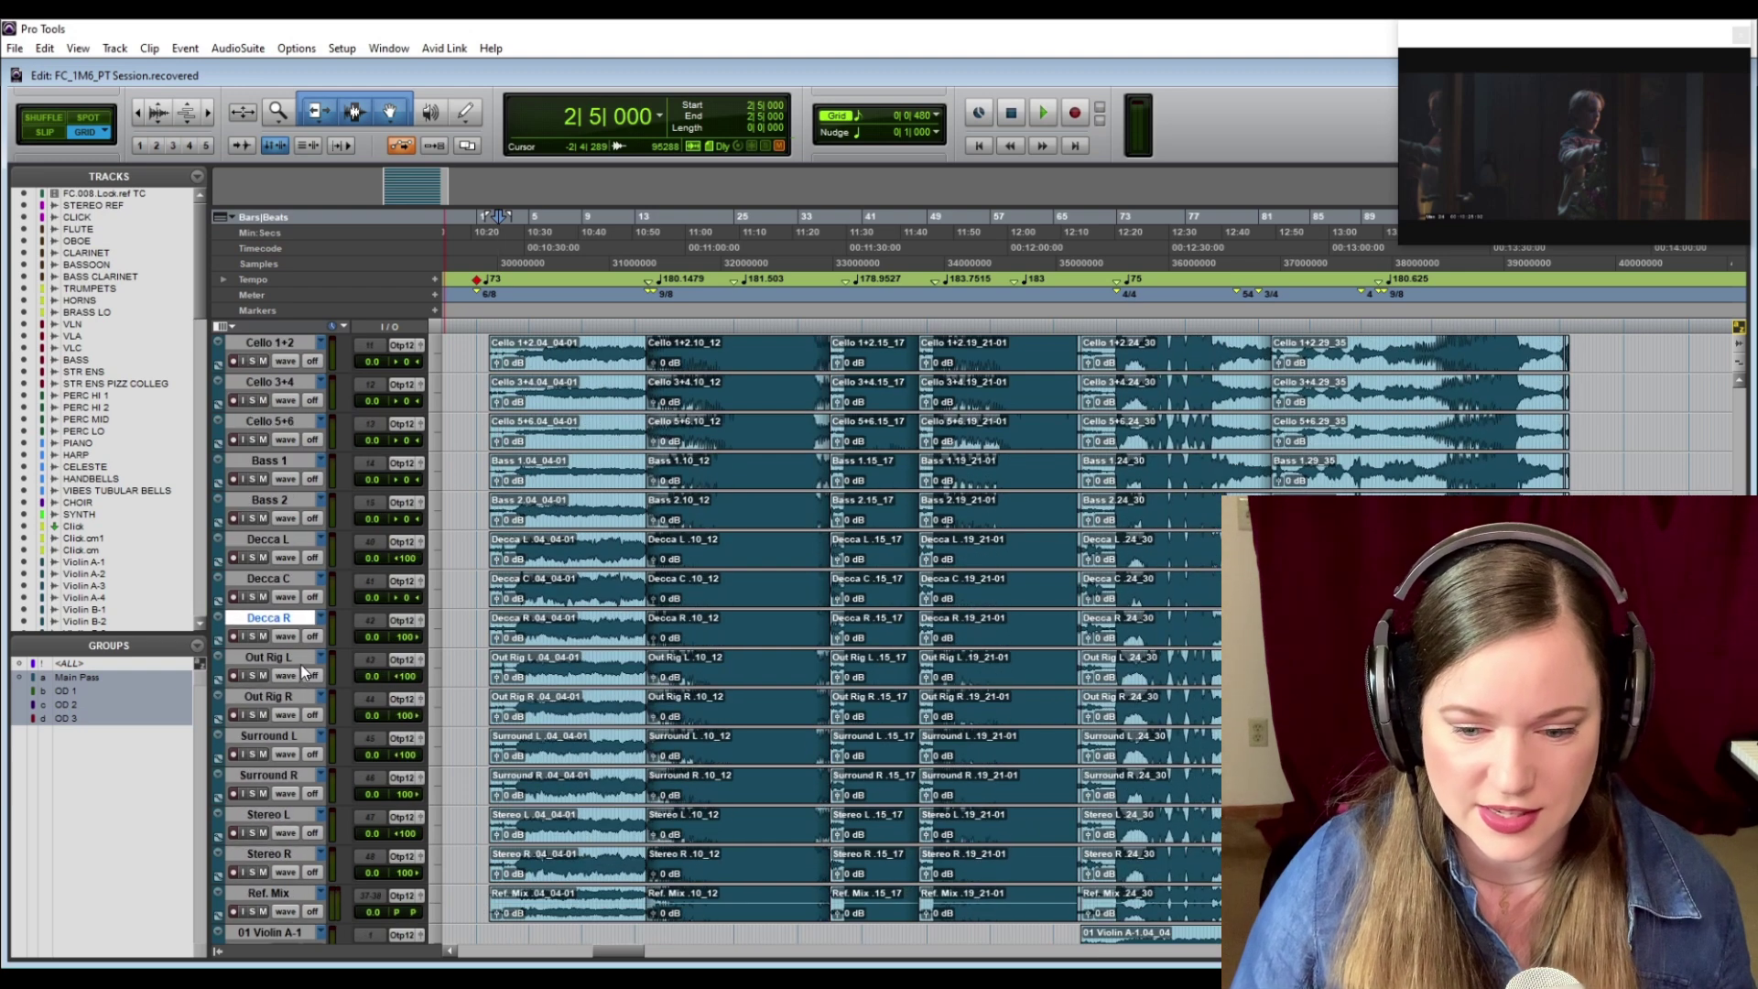
- Select the Decca L, Decca C and Decca R tracks together, followed by the Out Rig L and Out Rig R pair
left_click(289, 539)
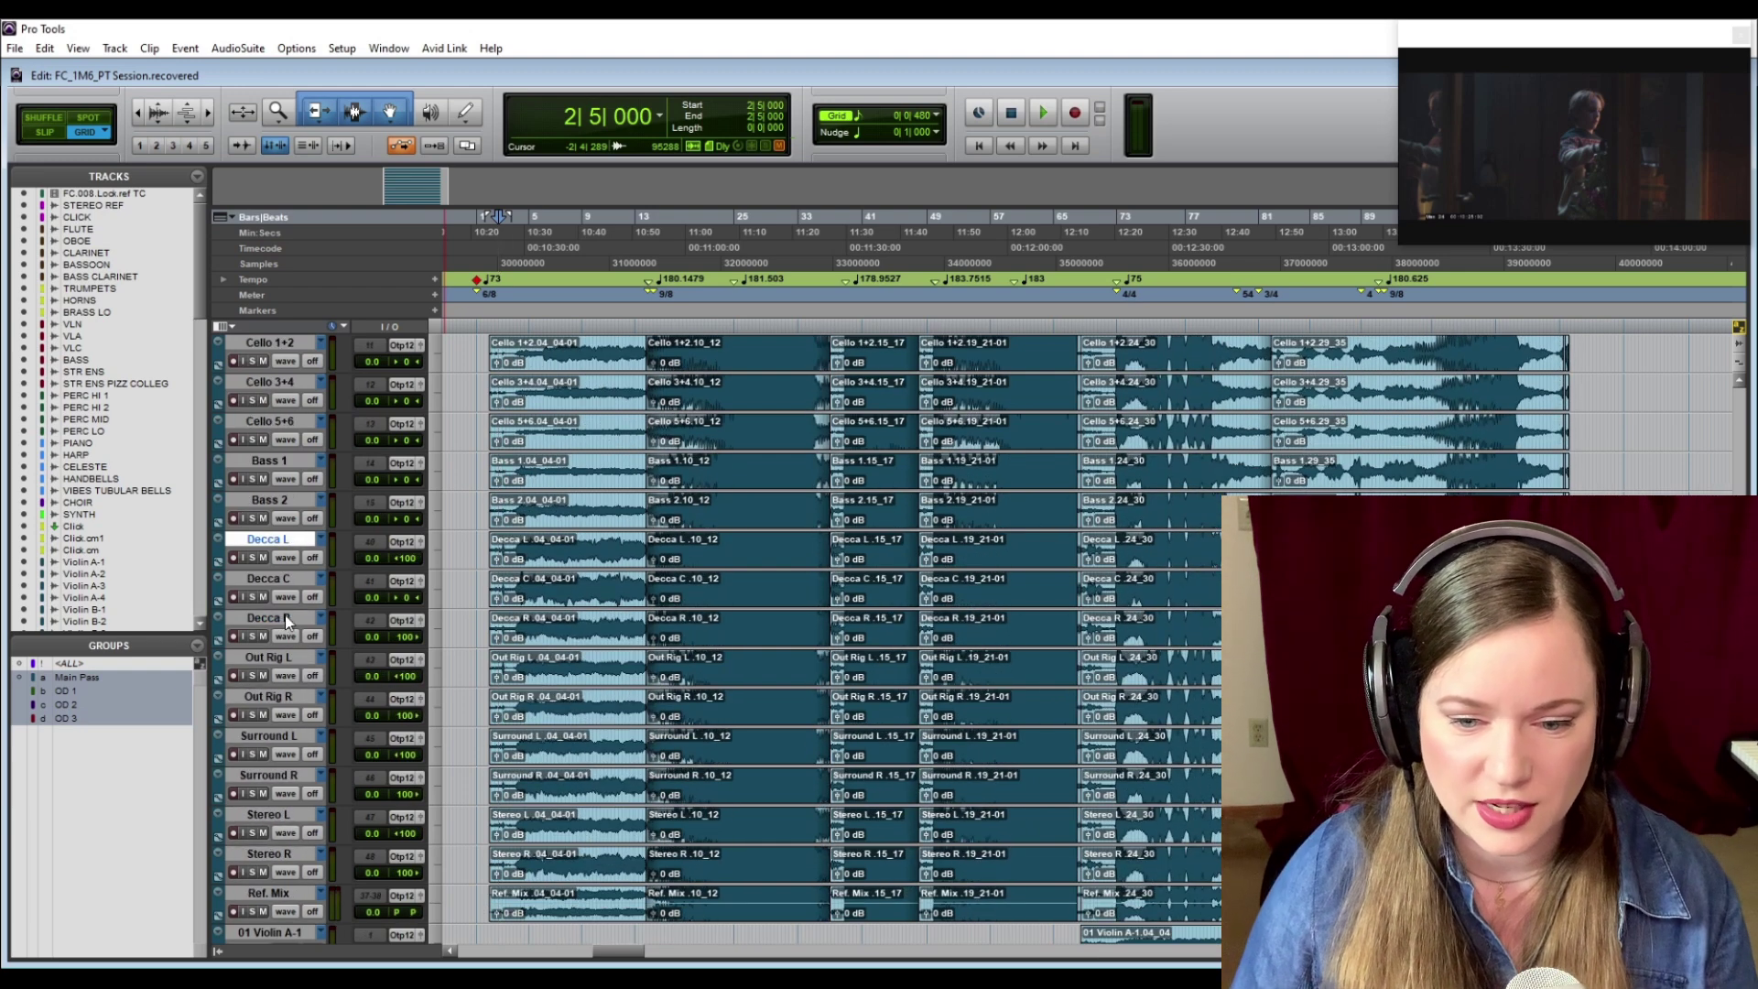
left_click(284, 617, "shift")
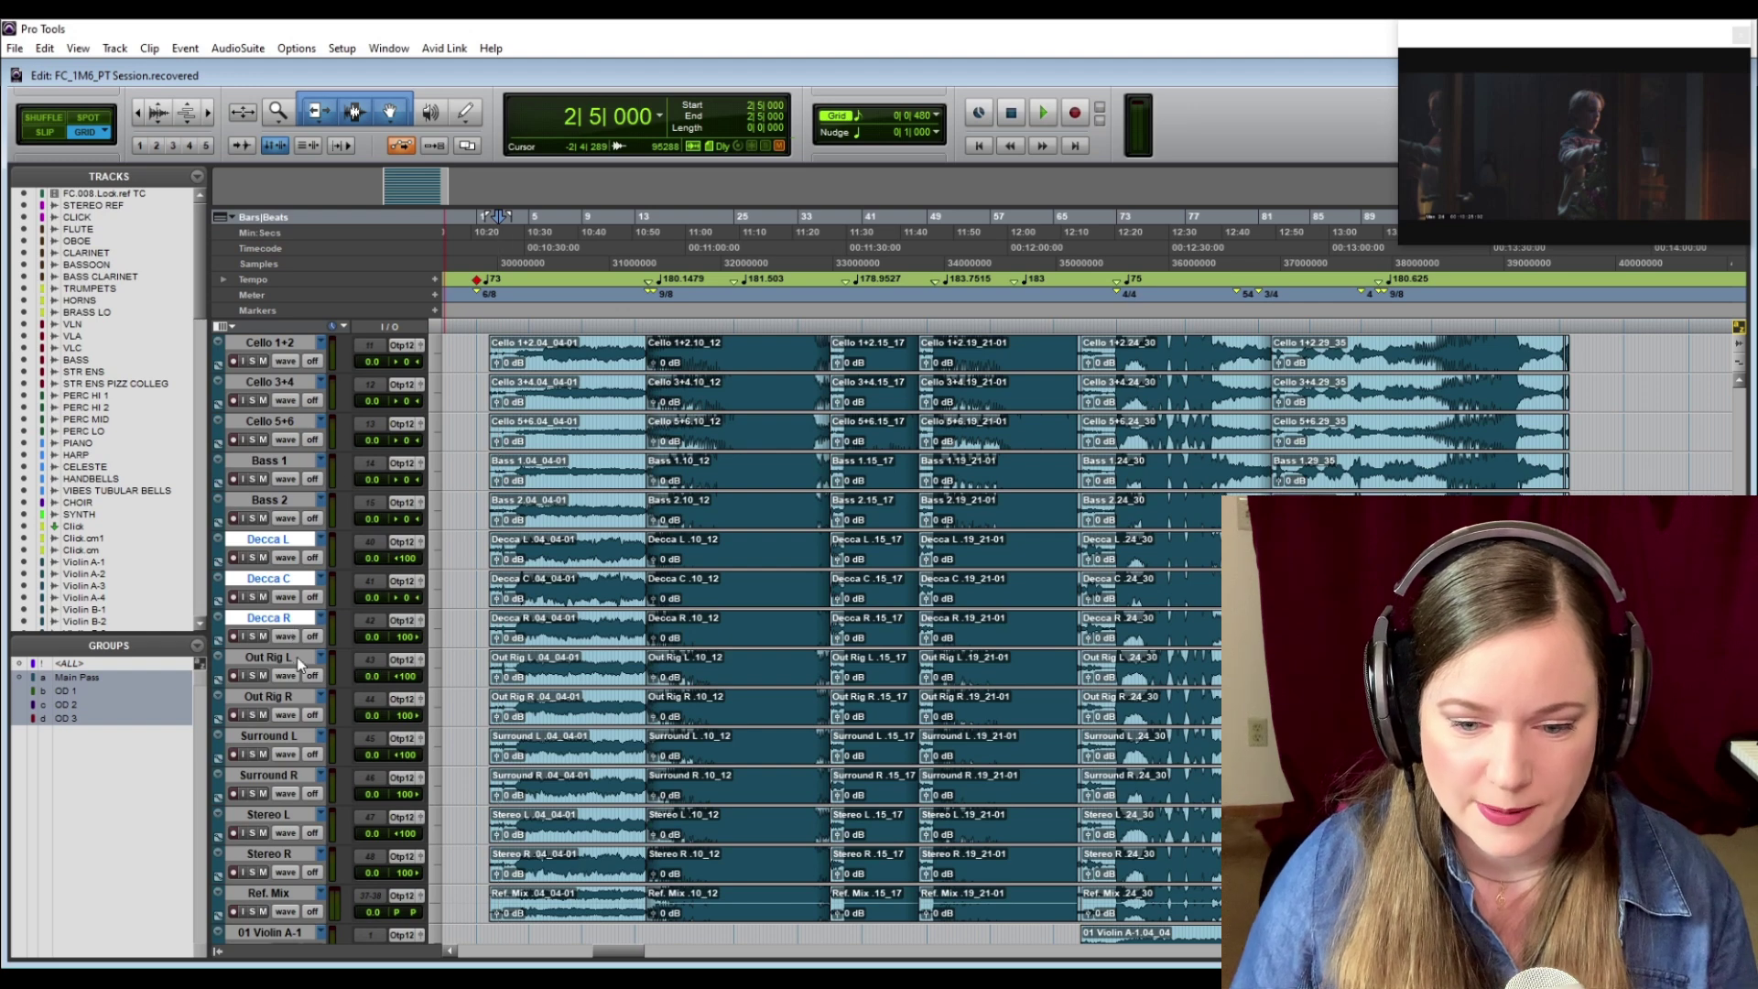
left_click(300, 660)
left_click(290, 695, "shift")
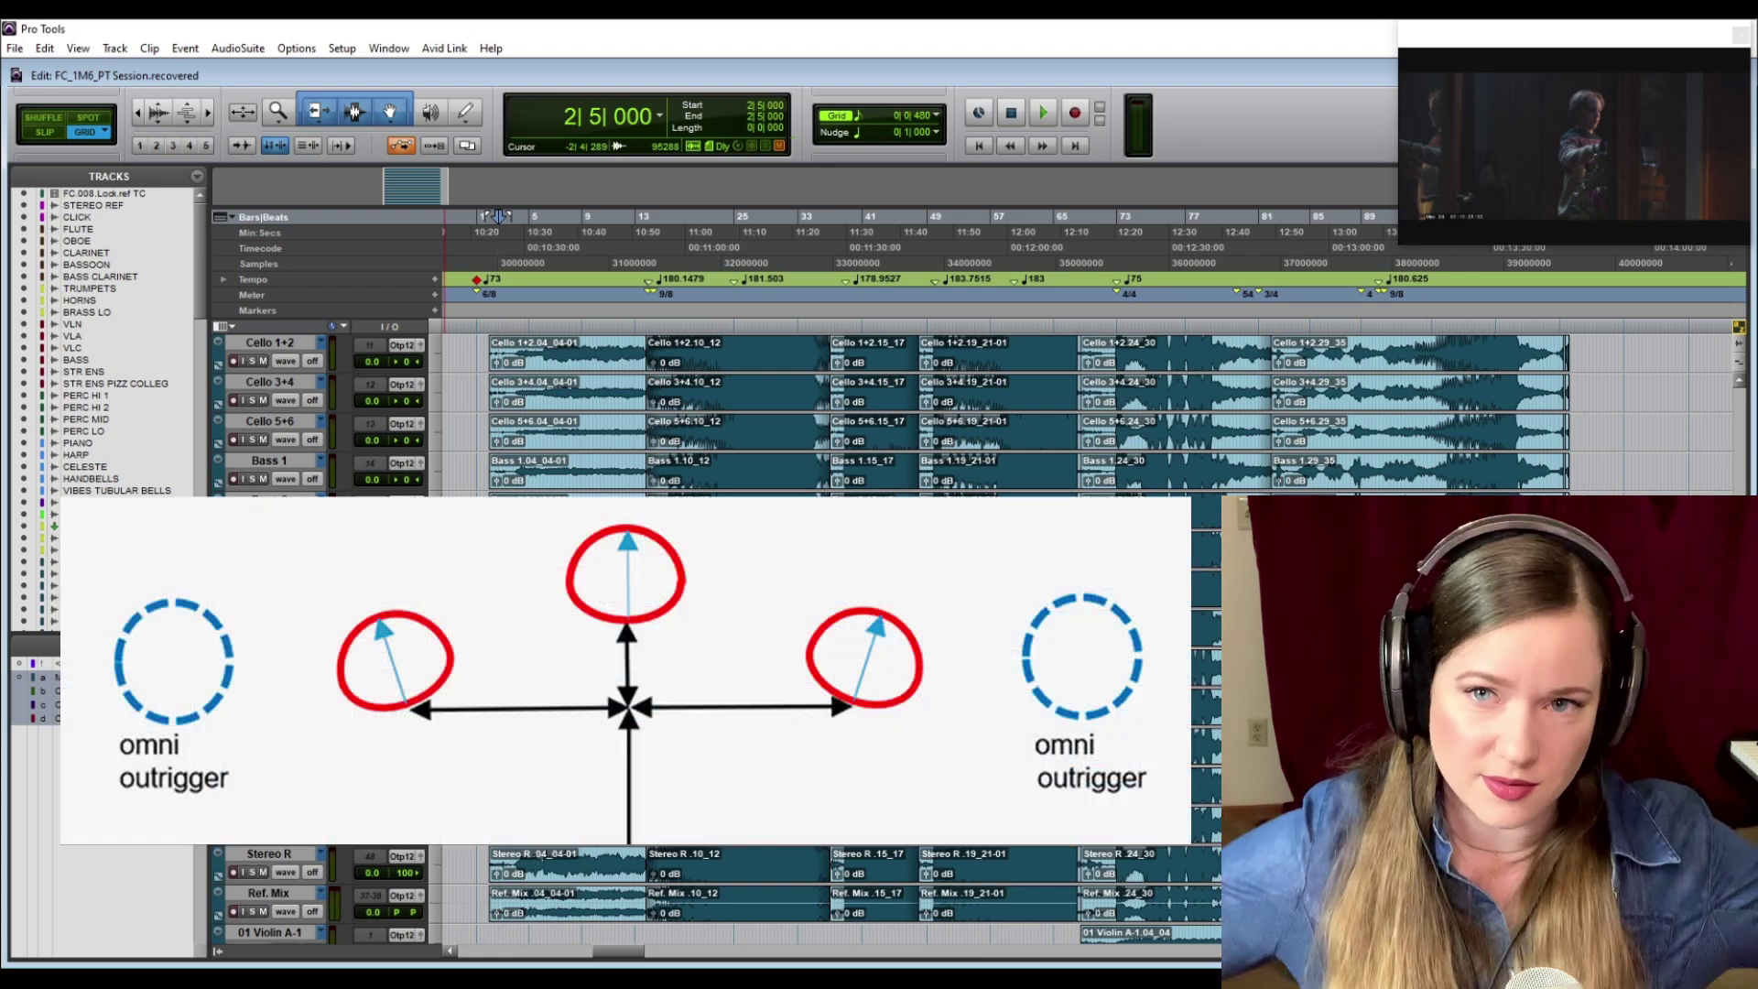
- Select the Surround L and Surround R tracks together, followed by the Ref. Mix track on its own
scroll(308, 689, "down", 2)
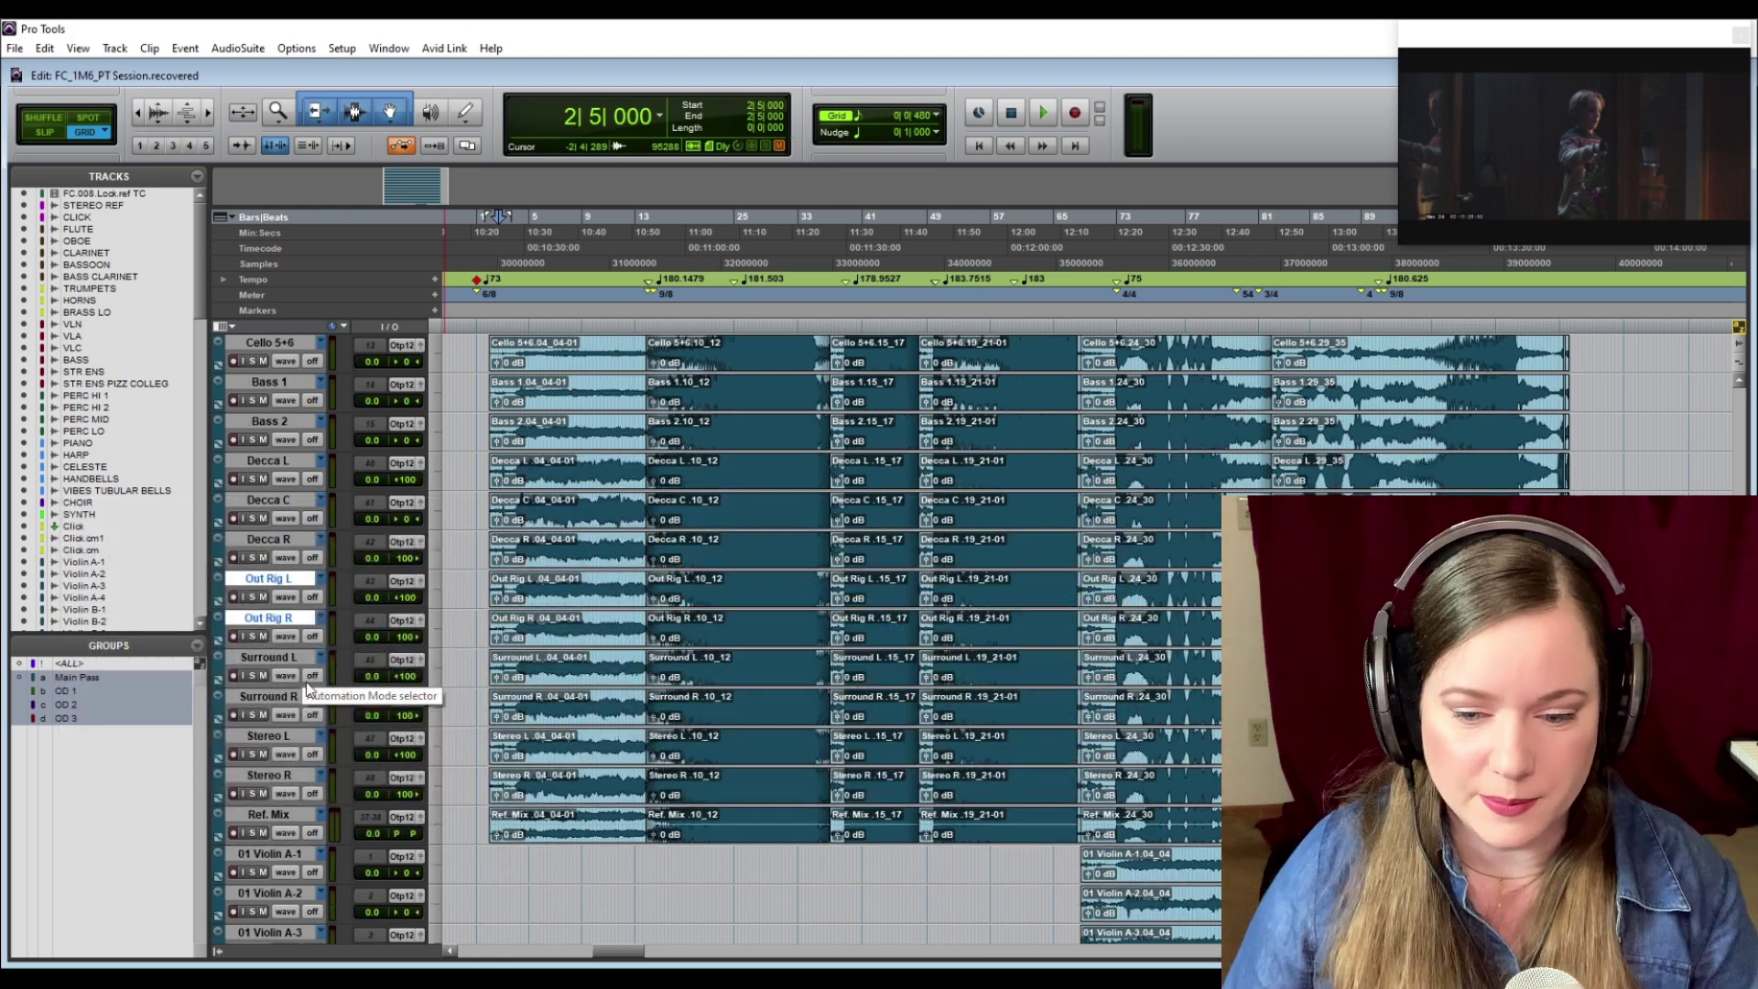
left_click(290, 663)
left_click(289, 690, "shift")
scroll(299, 716, "down", 1)
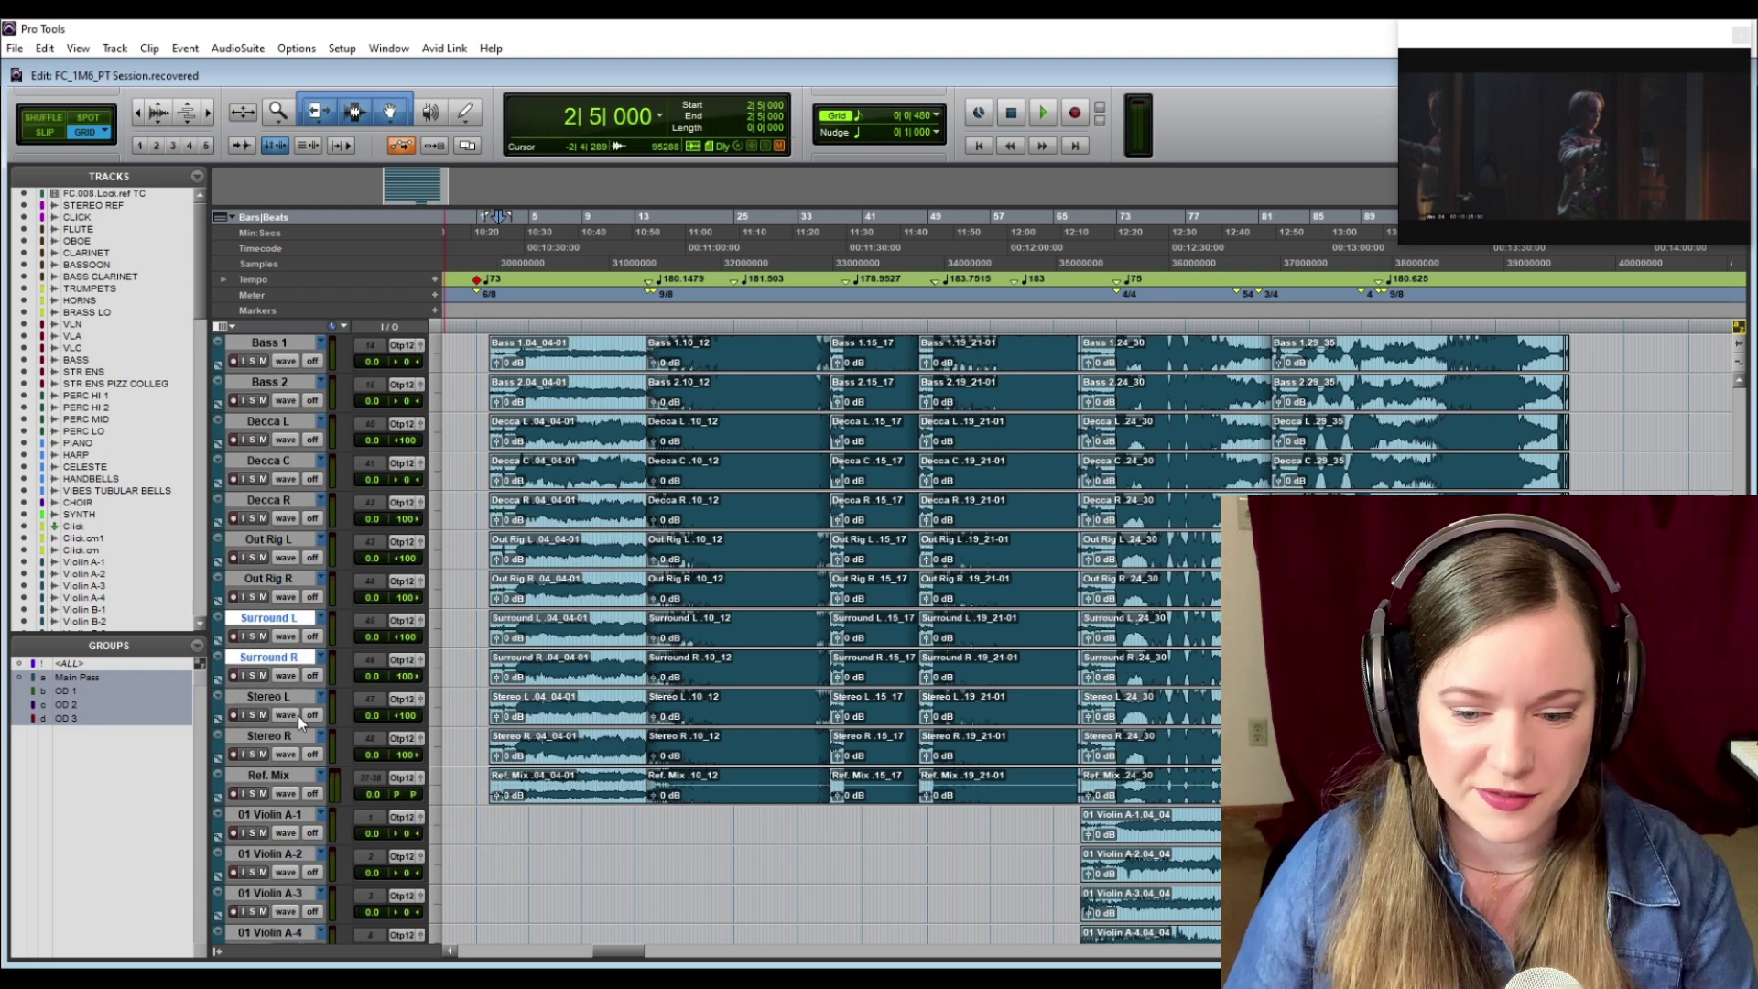
scroll(282, 728, "down", 2)
left_click(284, 698)
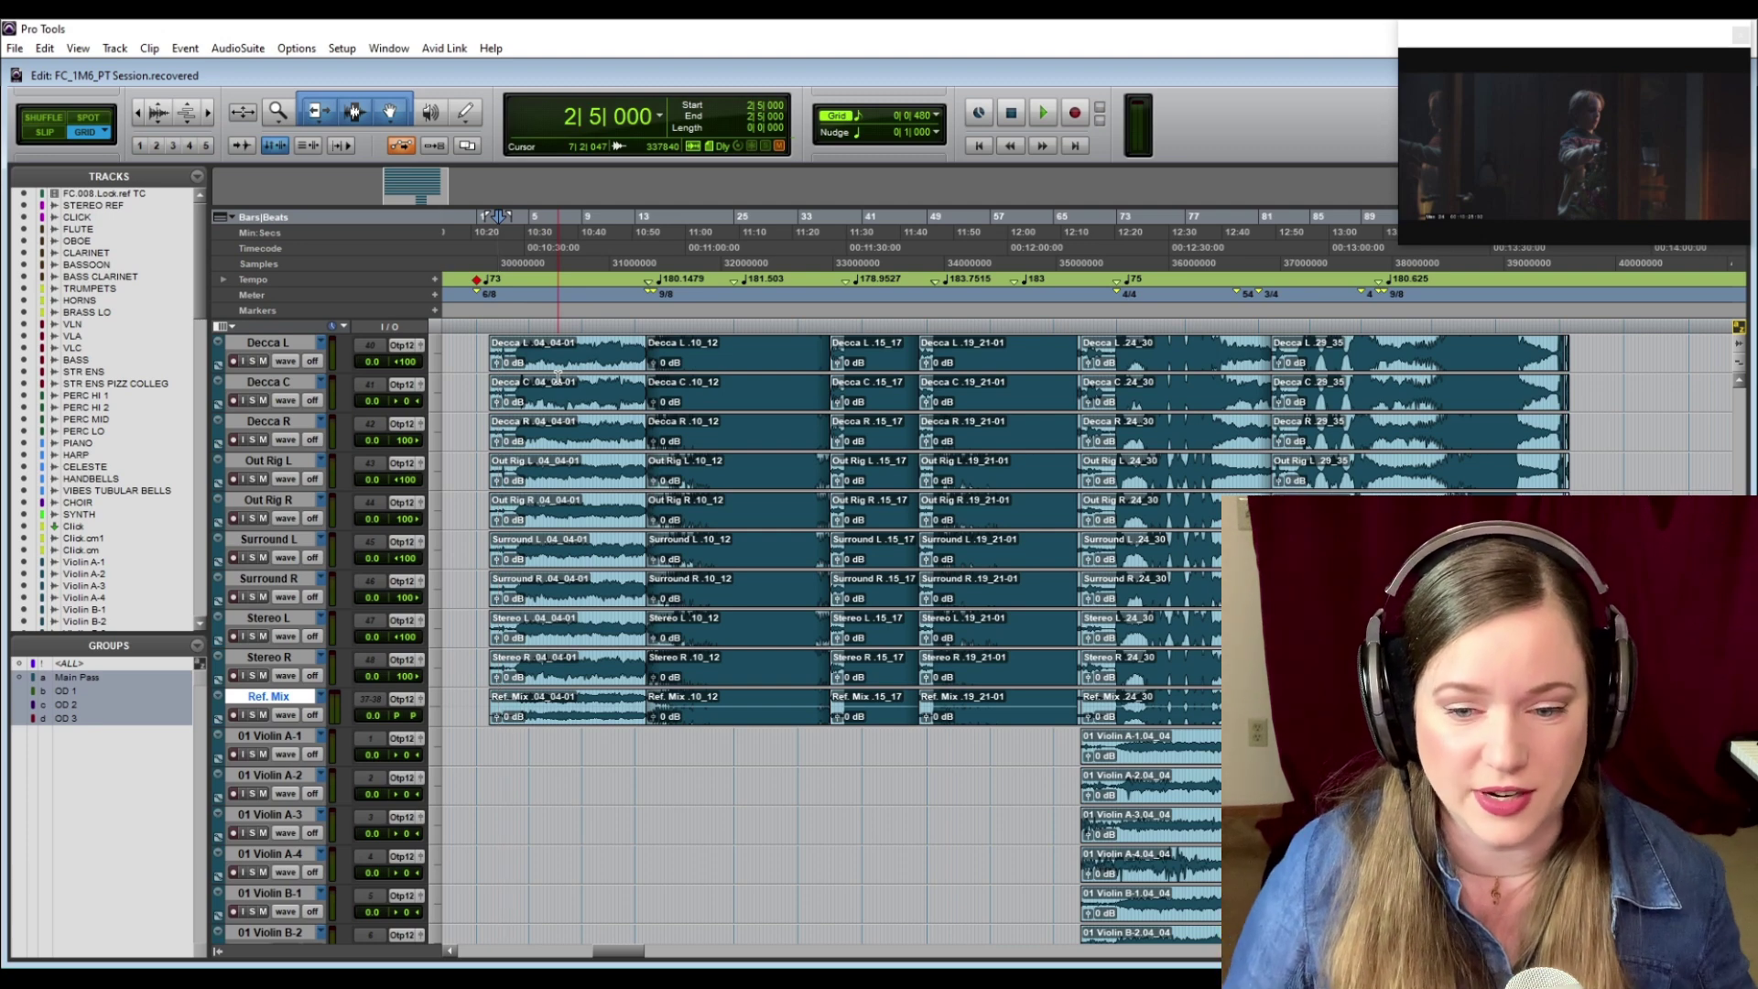
- Look through the 01, 02 and 03 overdub tracks below Ref. Mix and return to the Main Pass strings
scroll(331, 702, "down", 2)
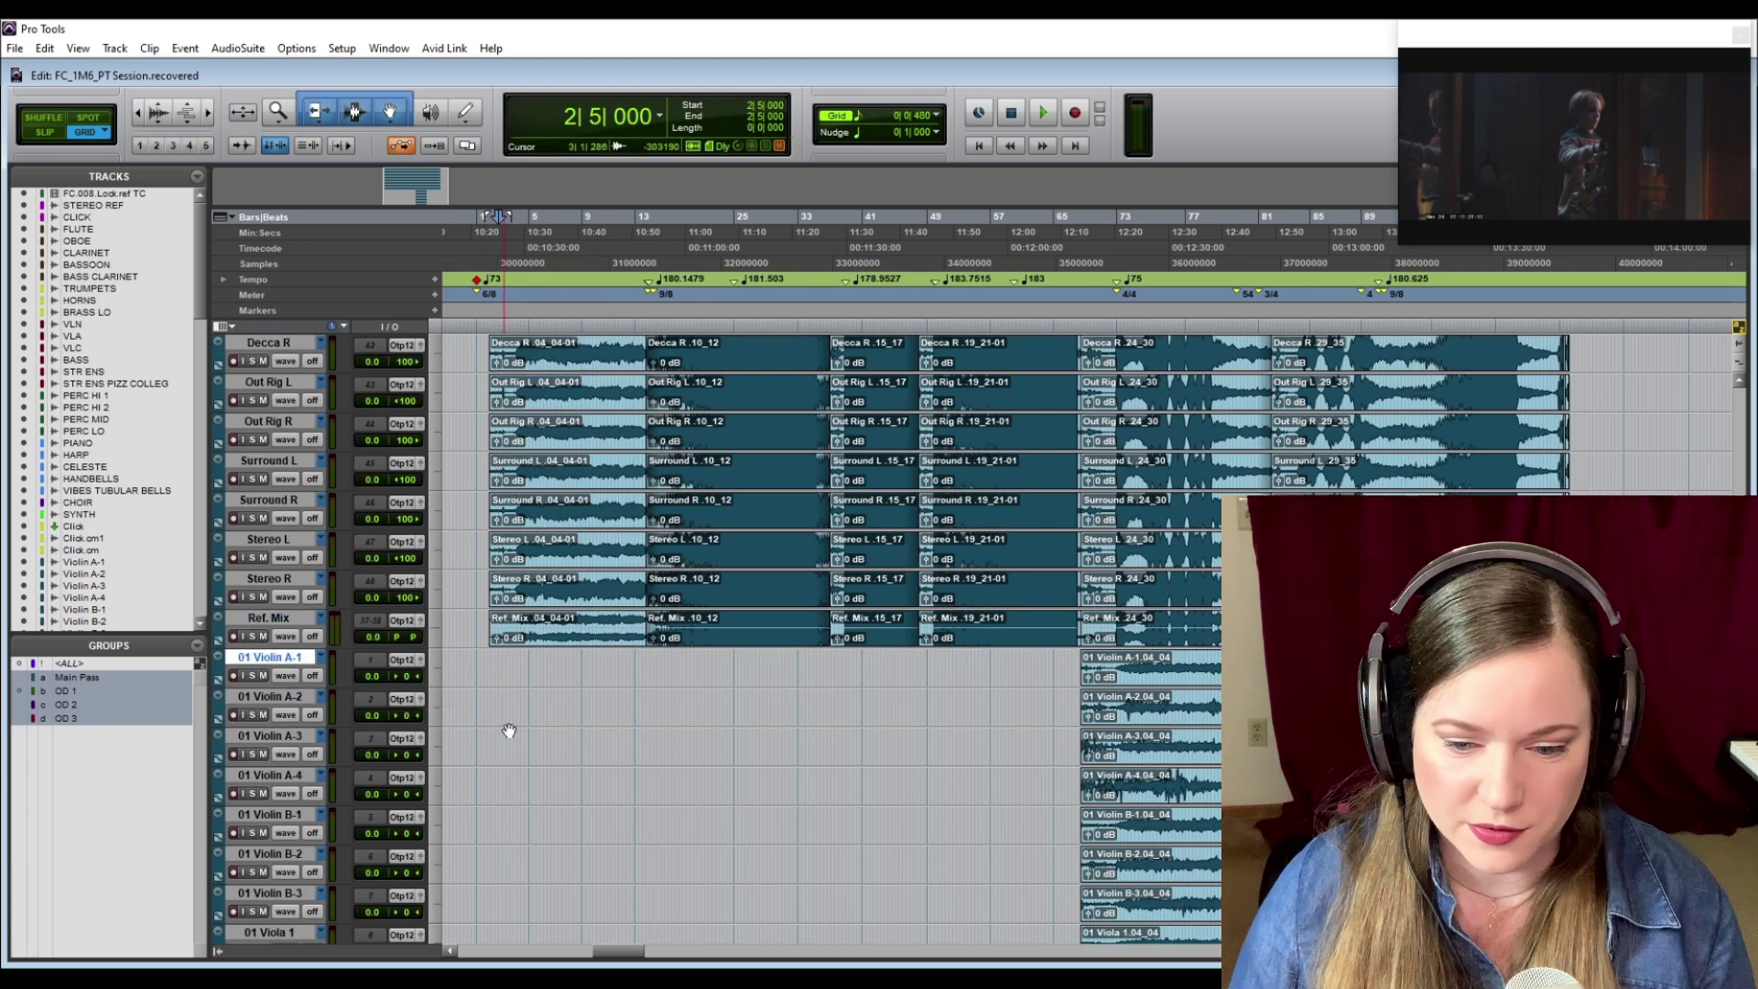
scroll(502, 729, "down", 5)
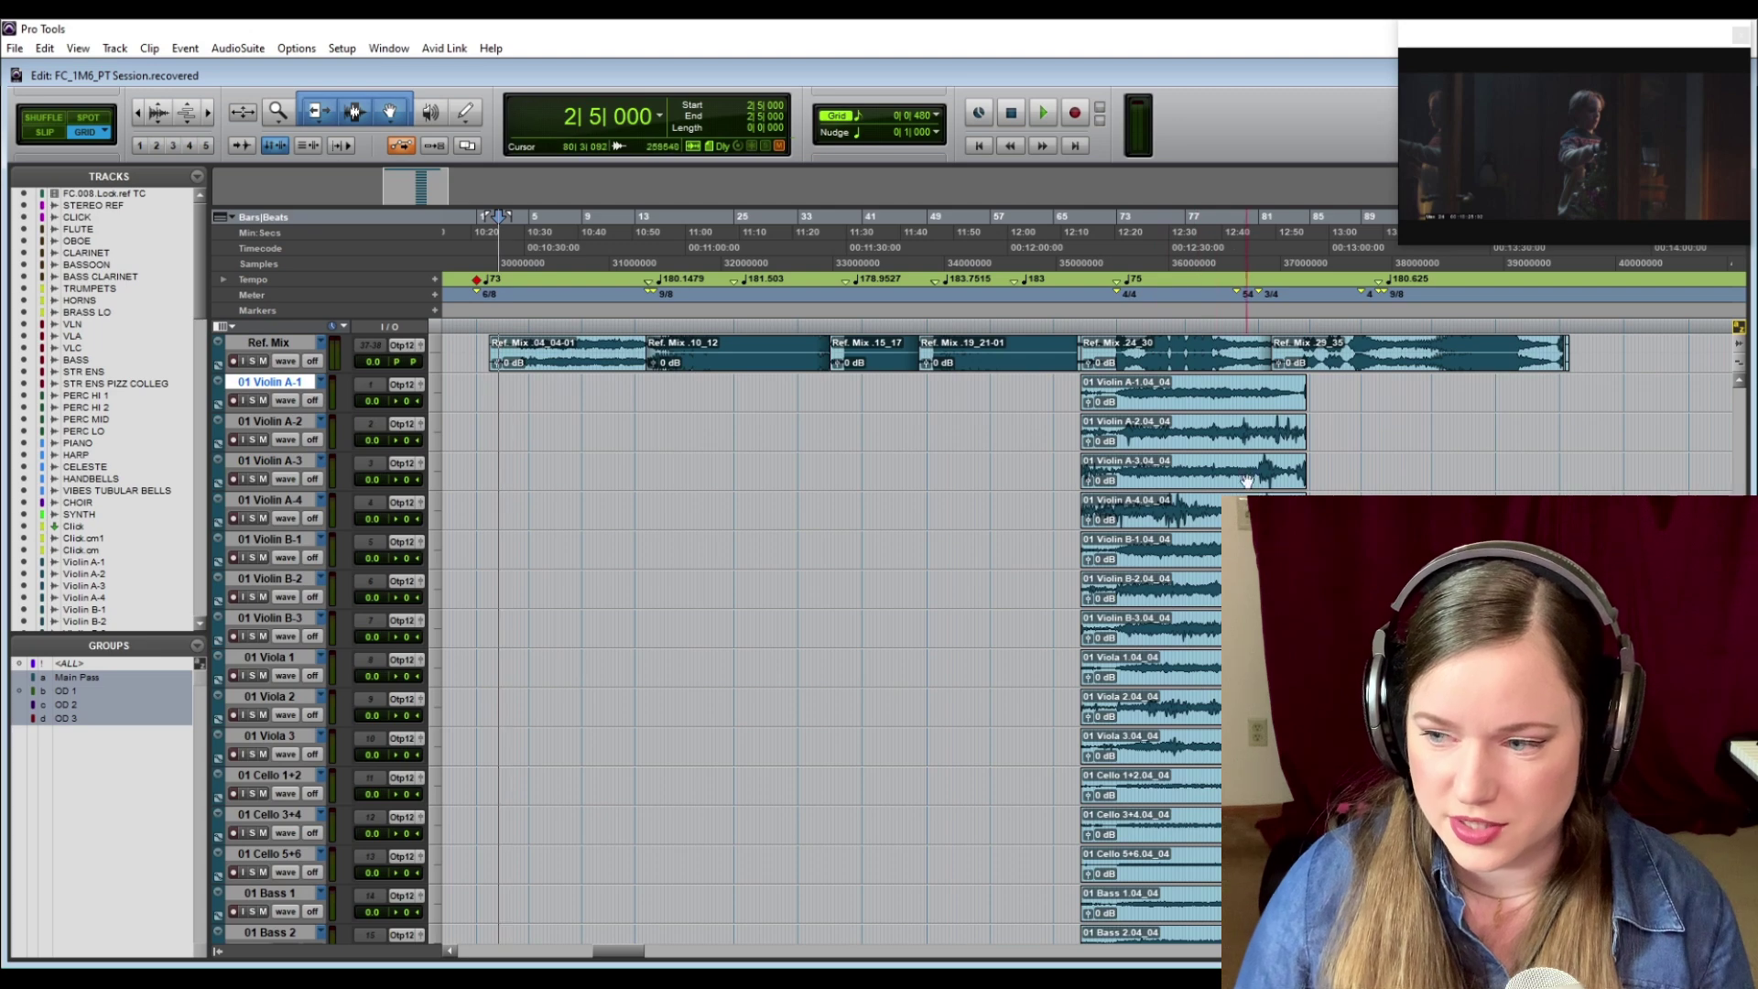
scroll(787, 641, "down", 7)
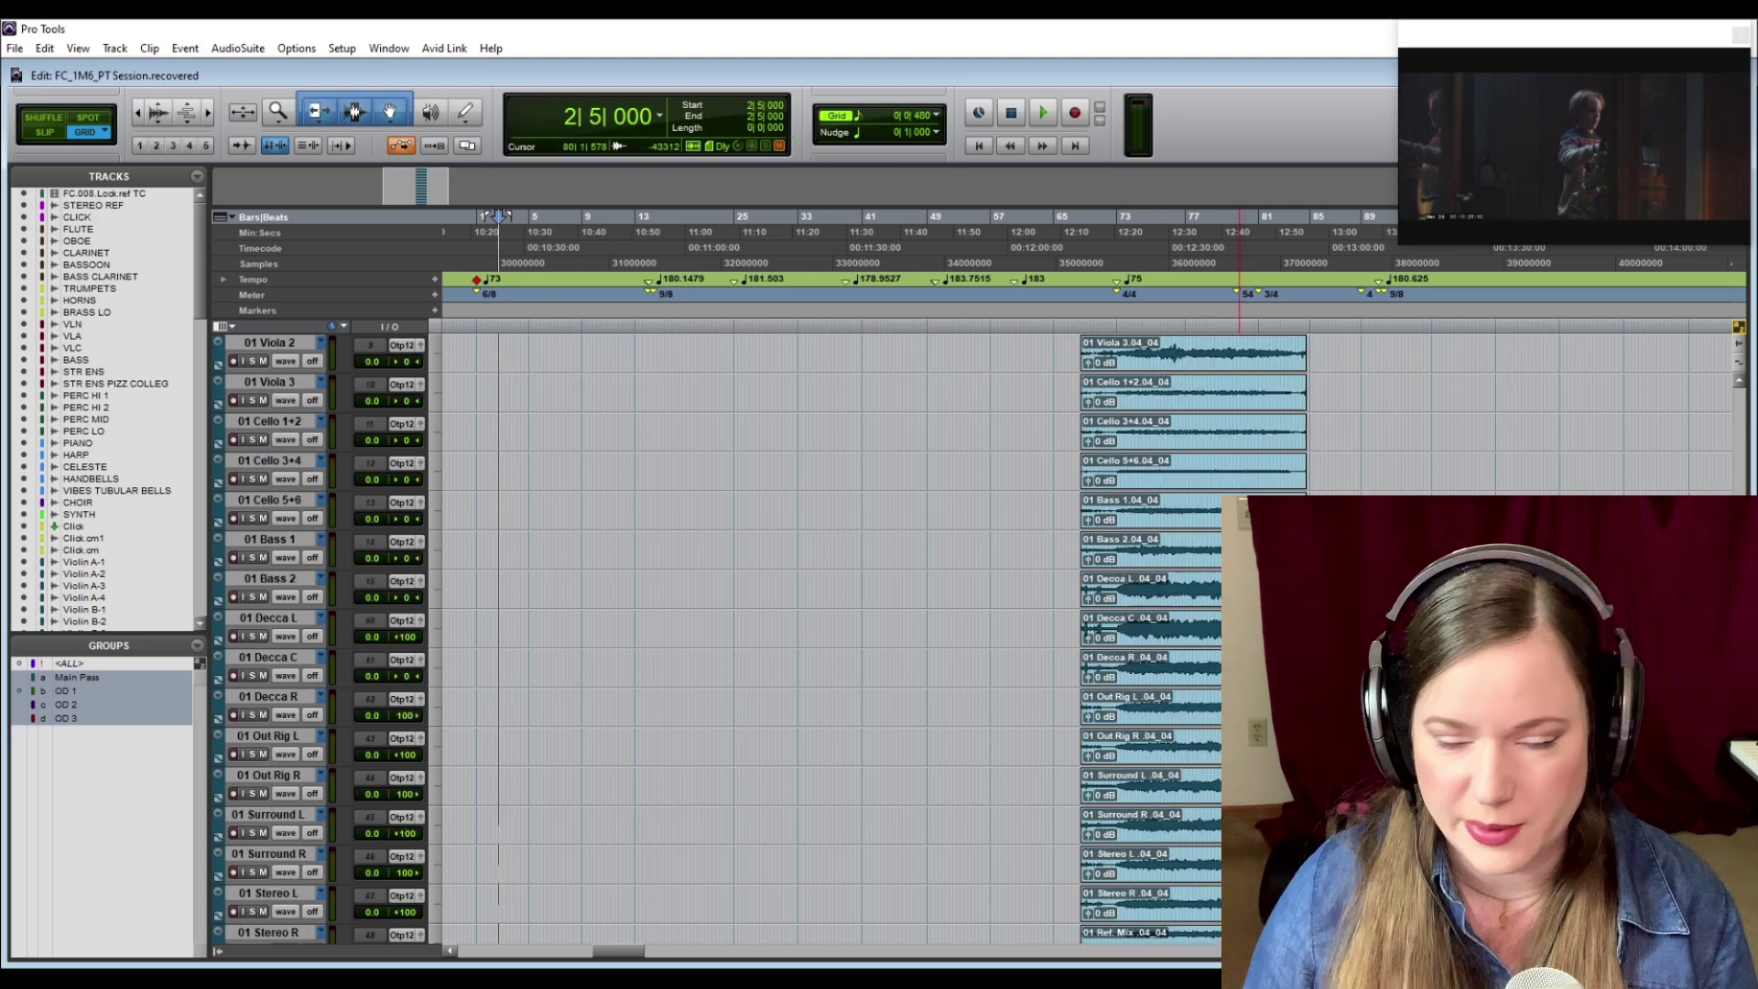
scroll(1227, 715, "down", 3)
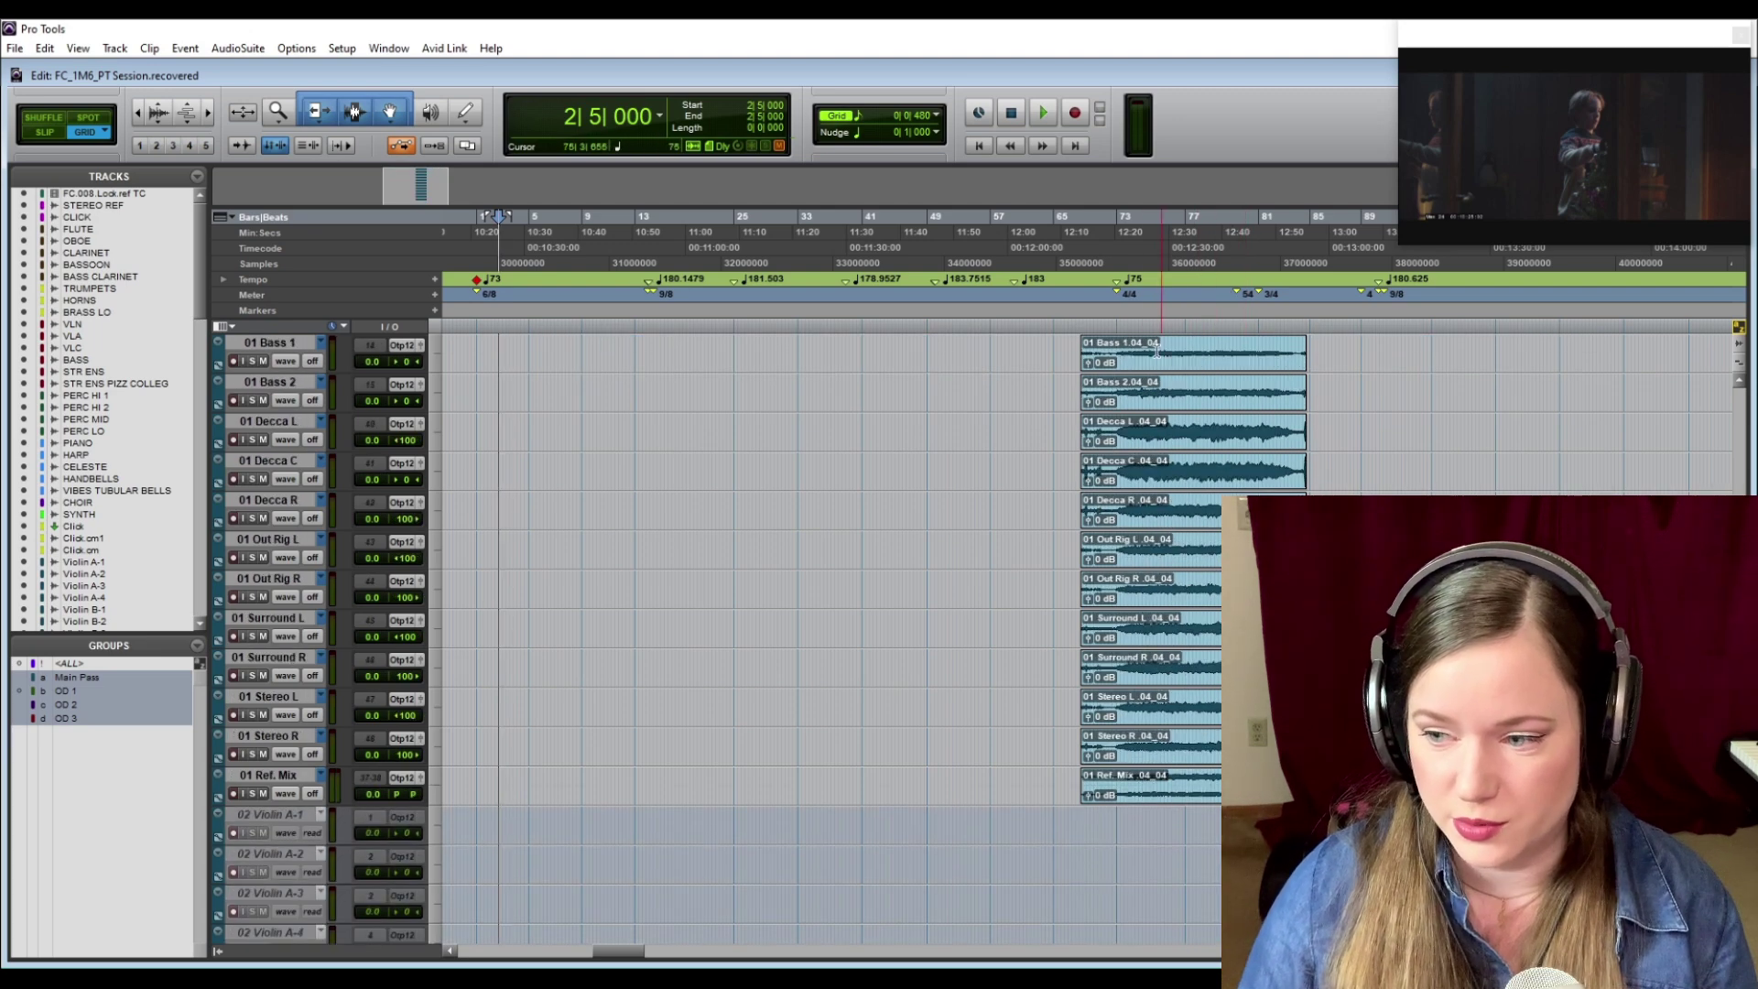
scroll(646, 769, "down", 15)
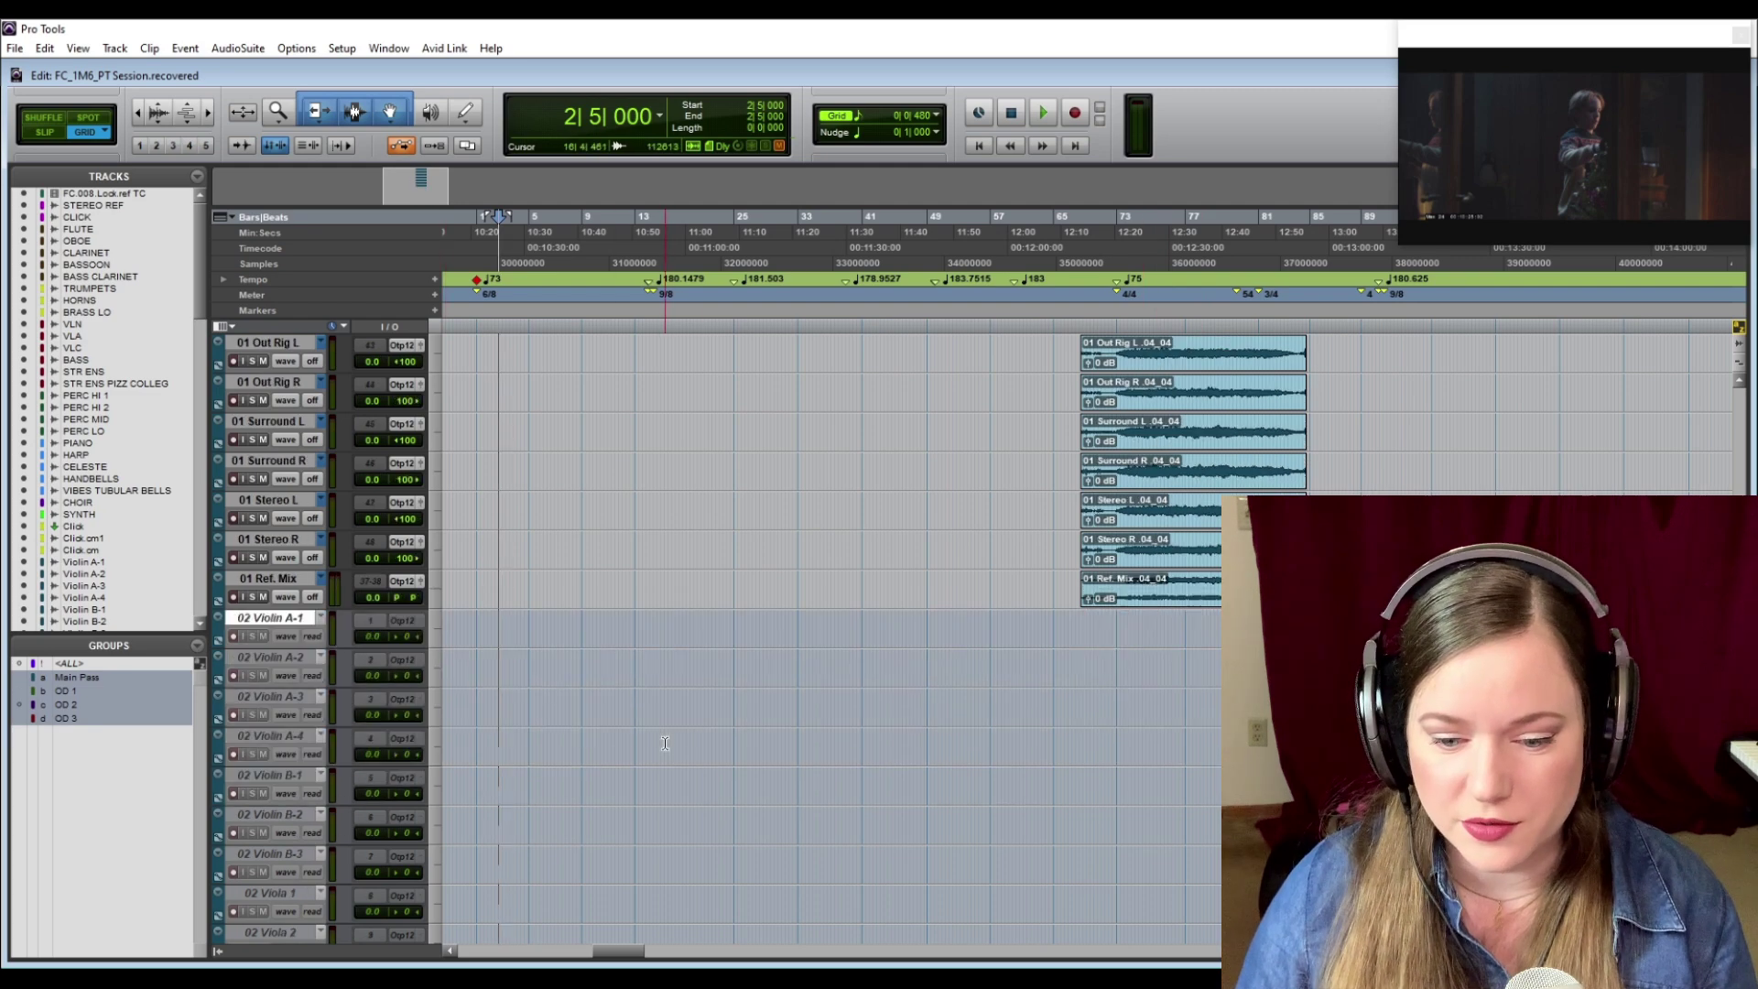
scroll(650, 769, "down", 15)
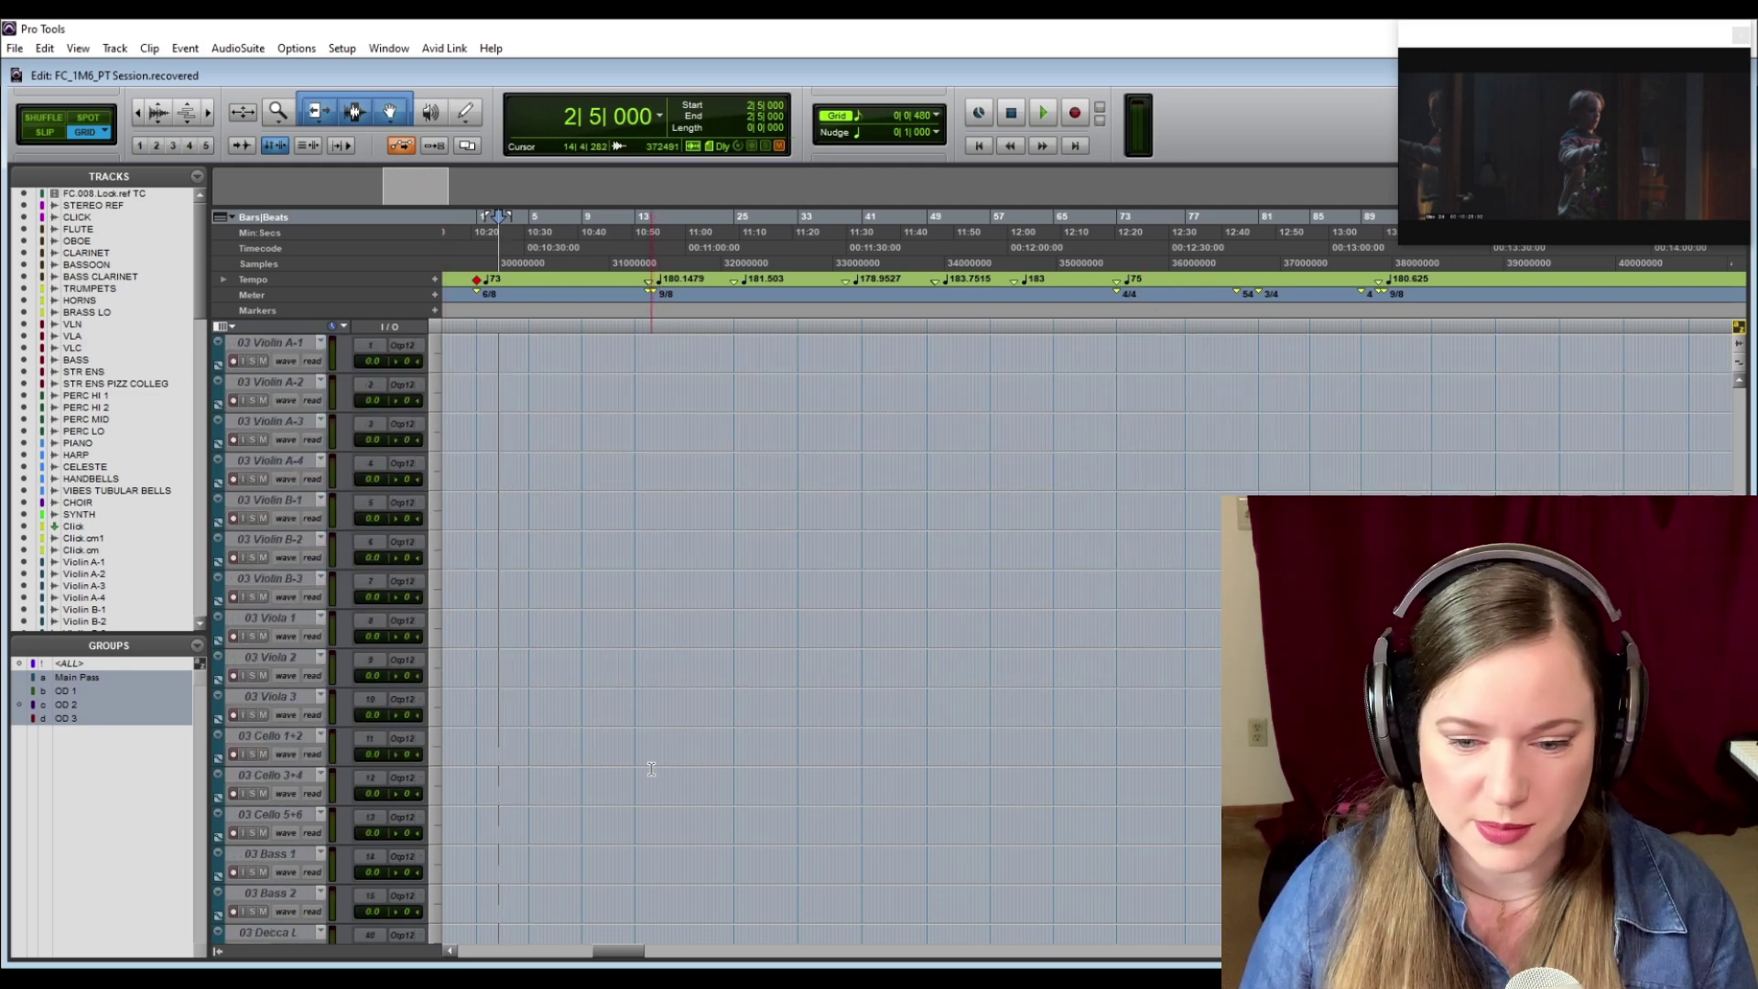
scroll(656, 757, "up", 20)
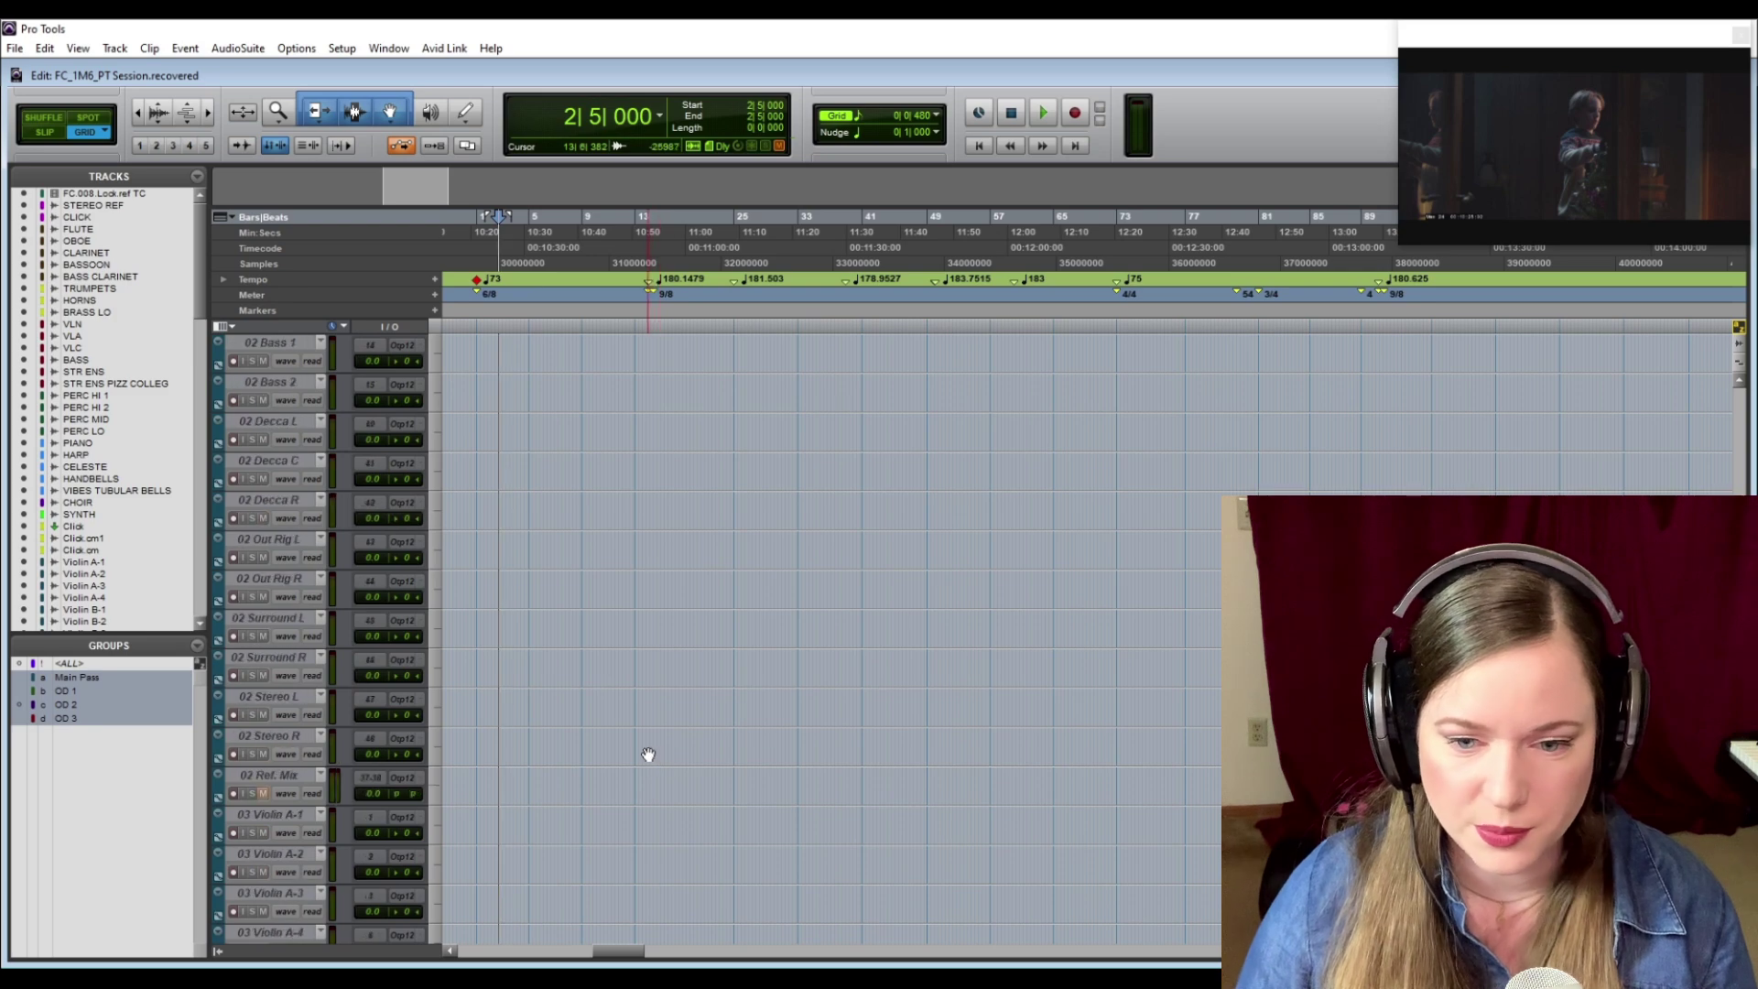
scroll(627, 760, "up", 13)
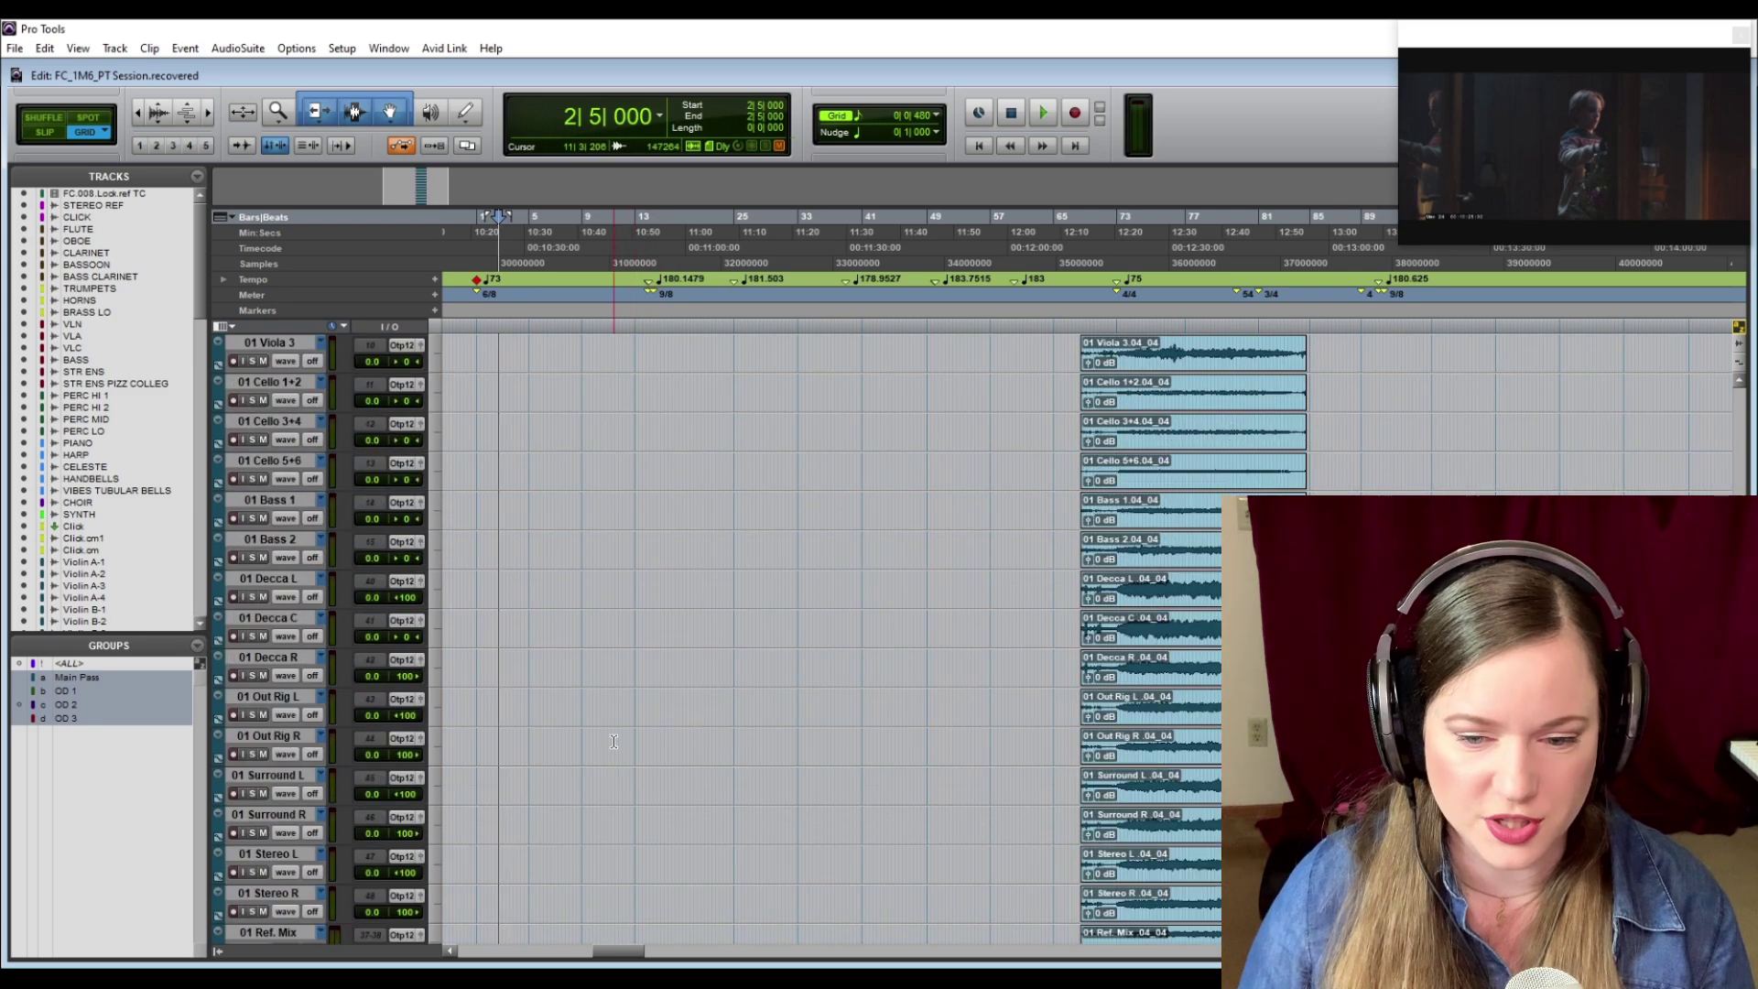
scroll(615, 737, "up", 15)
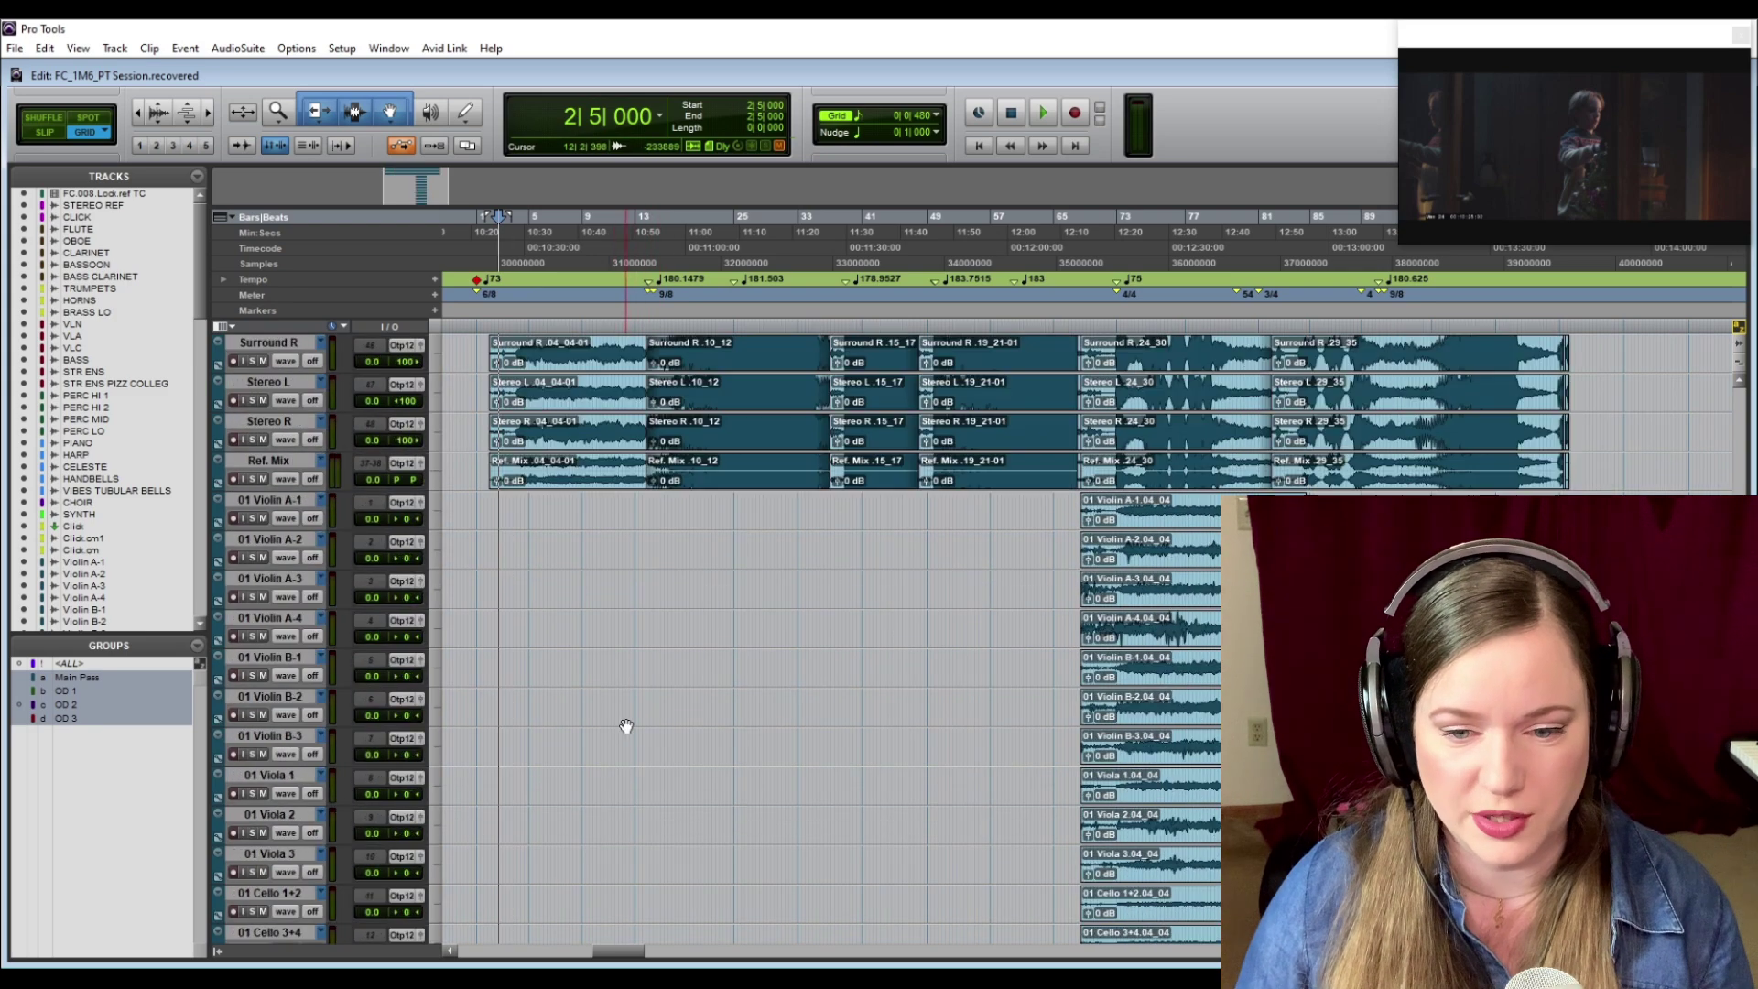
scroll(620, 724, "up", 15)
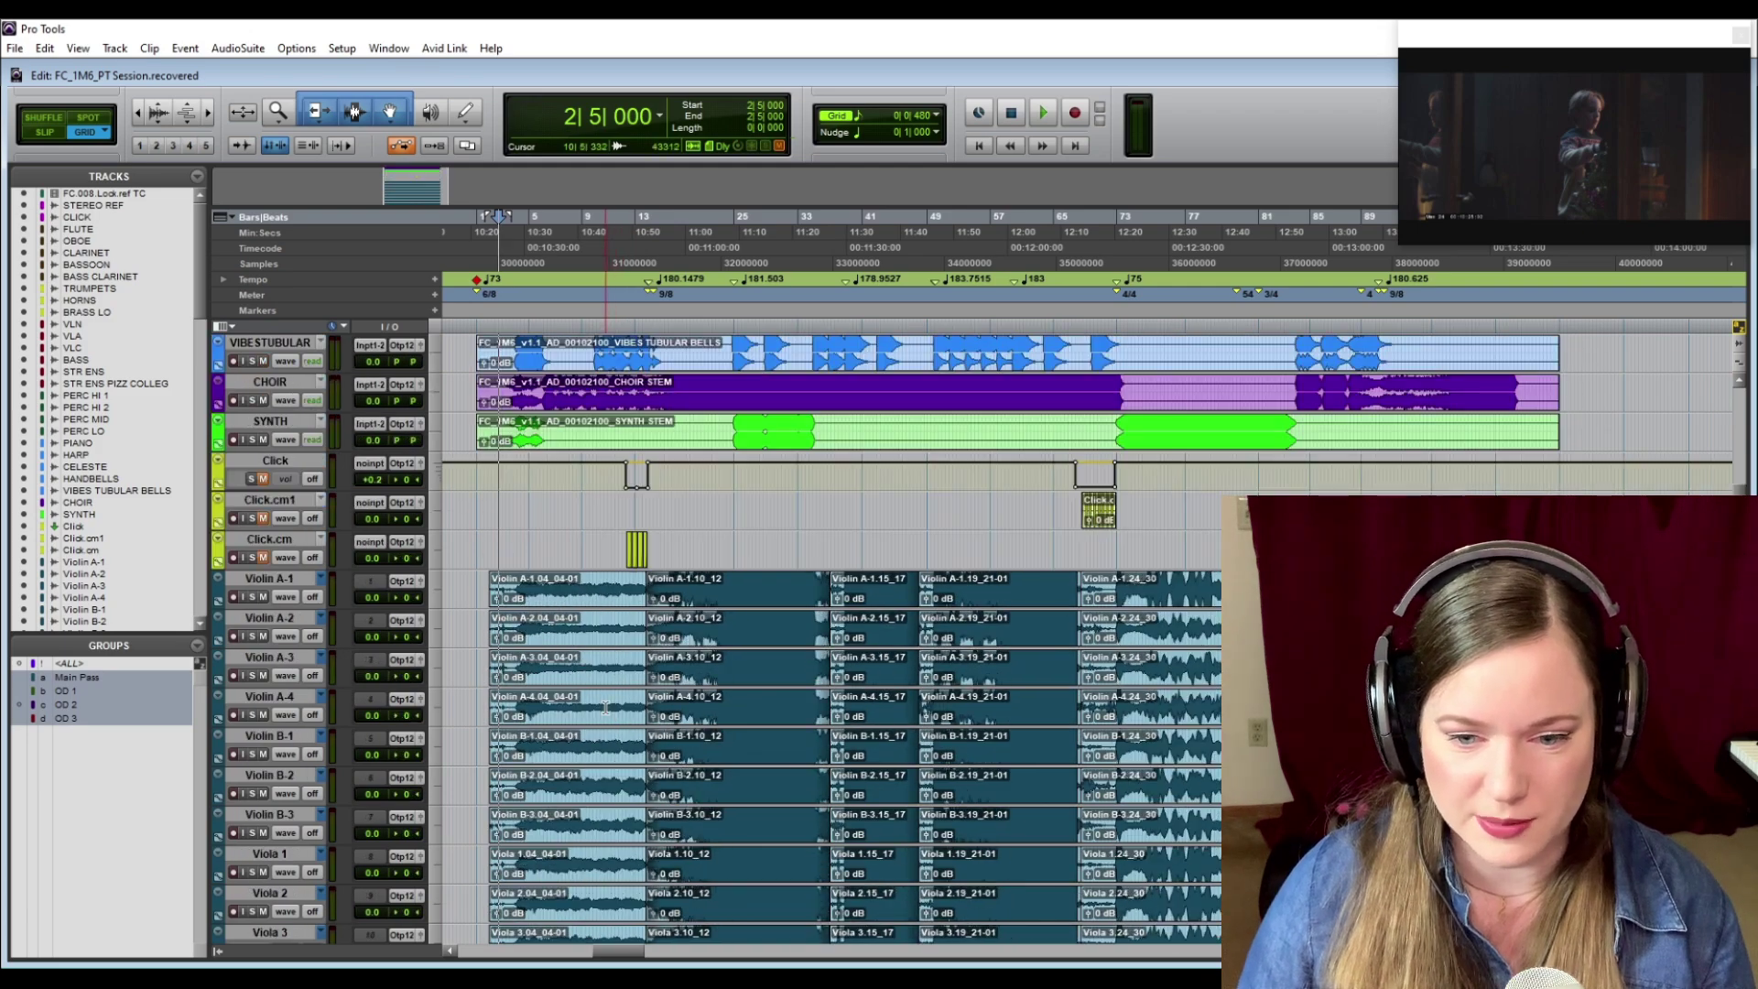
scroll(615, 723, "up", 15)
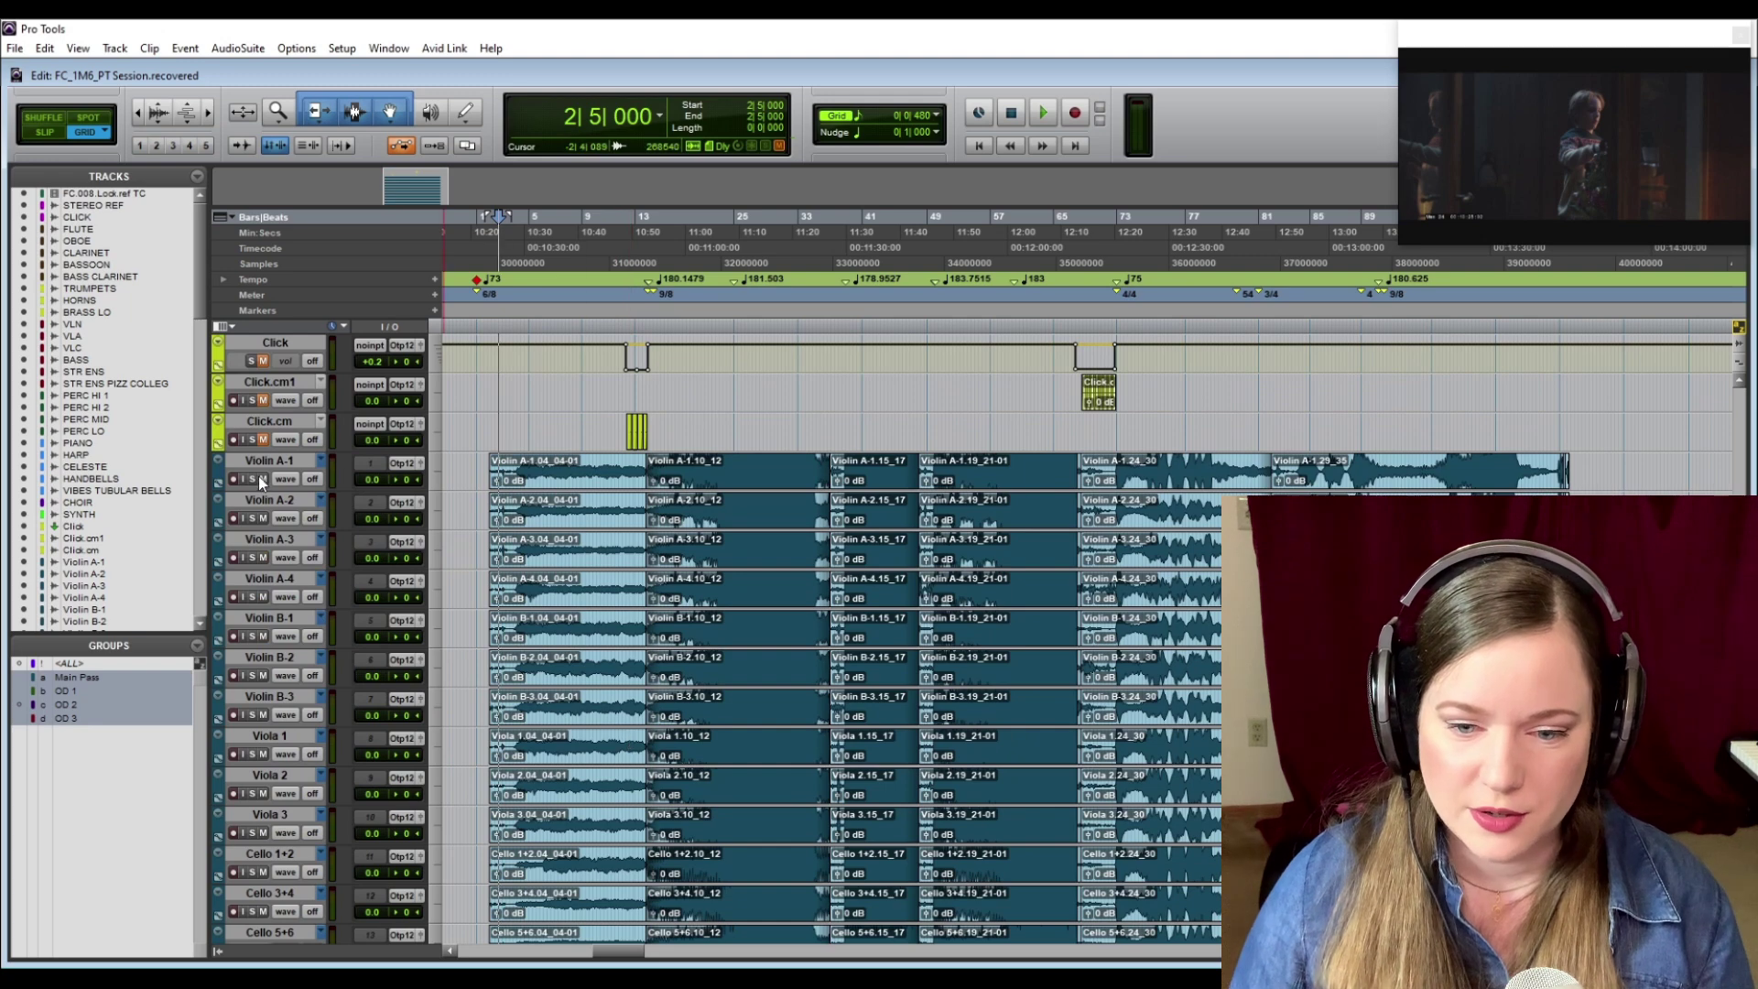
- Solo the grouped Main Pass tracks through Violin A-1, check how far the solo extends, and unsolo the group
left_click(255, 480)
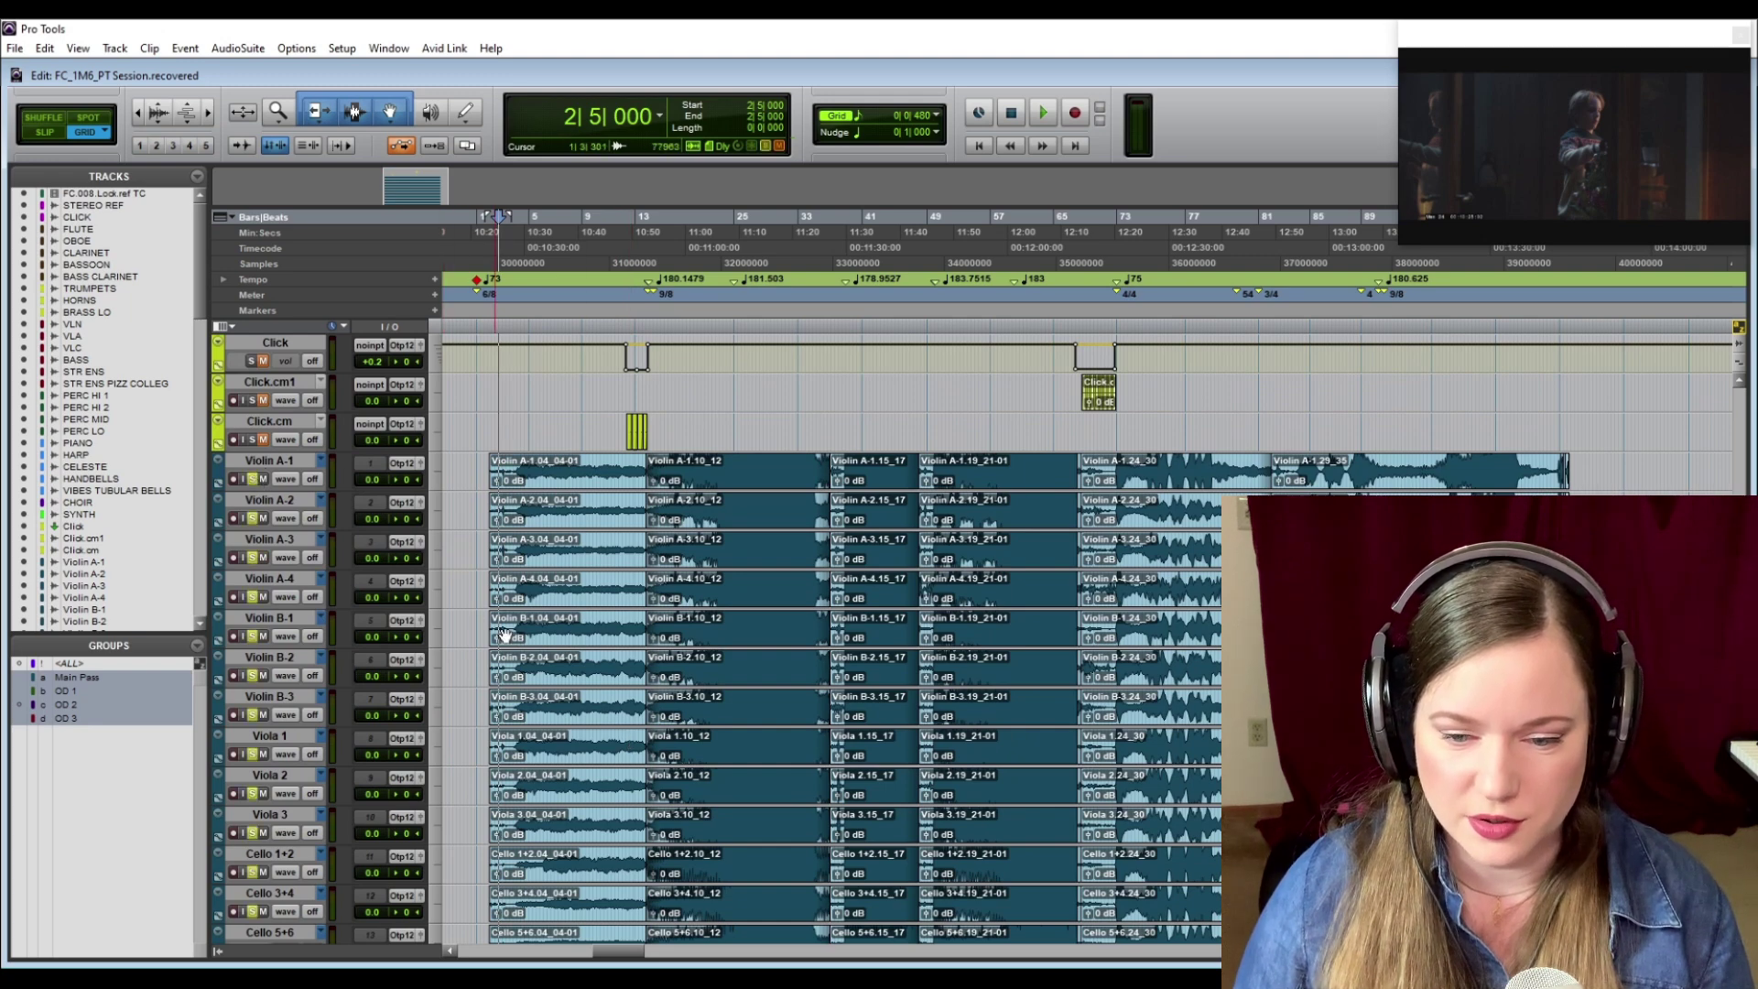
scroll(504, 635, "down", 5)
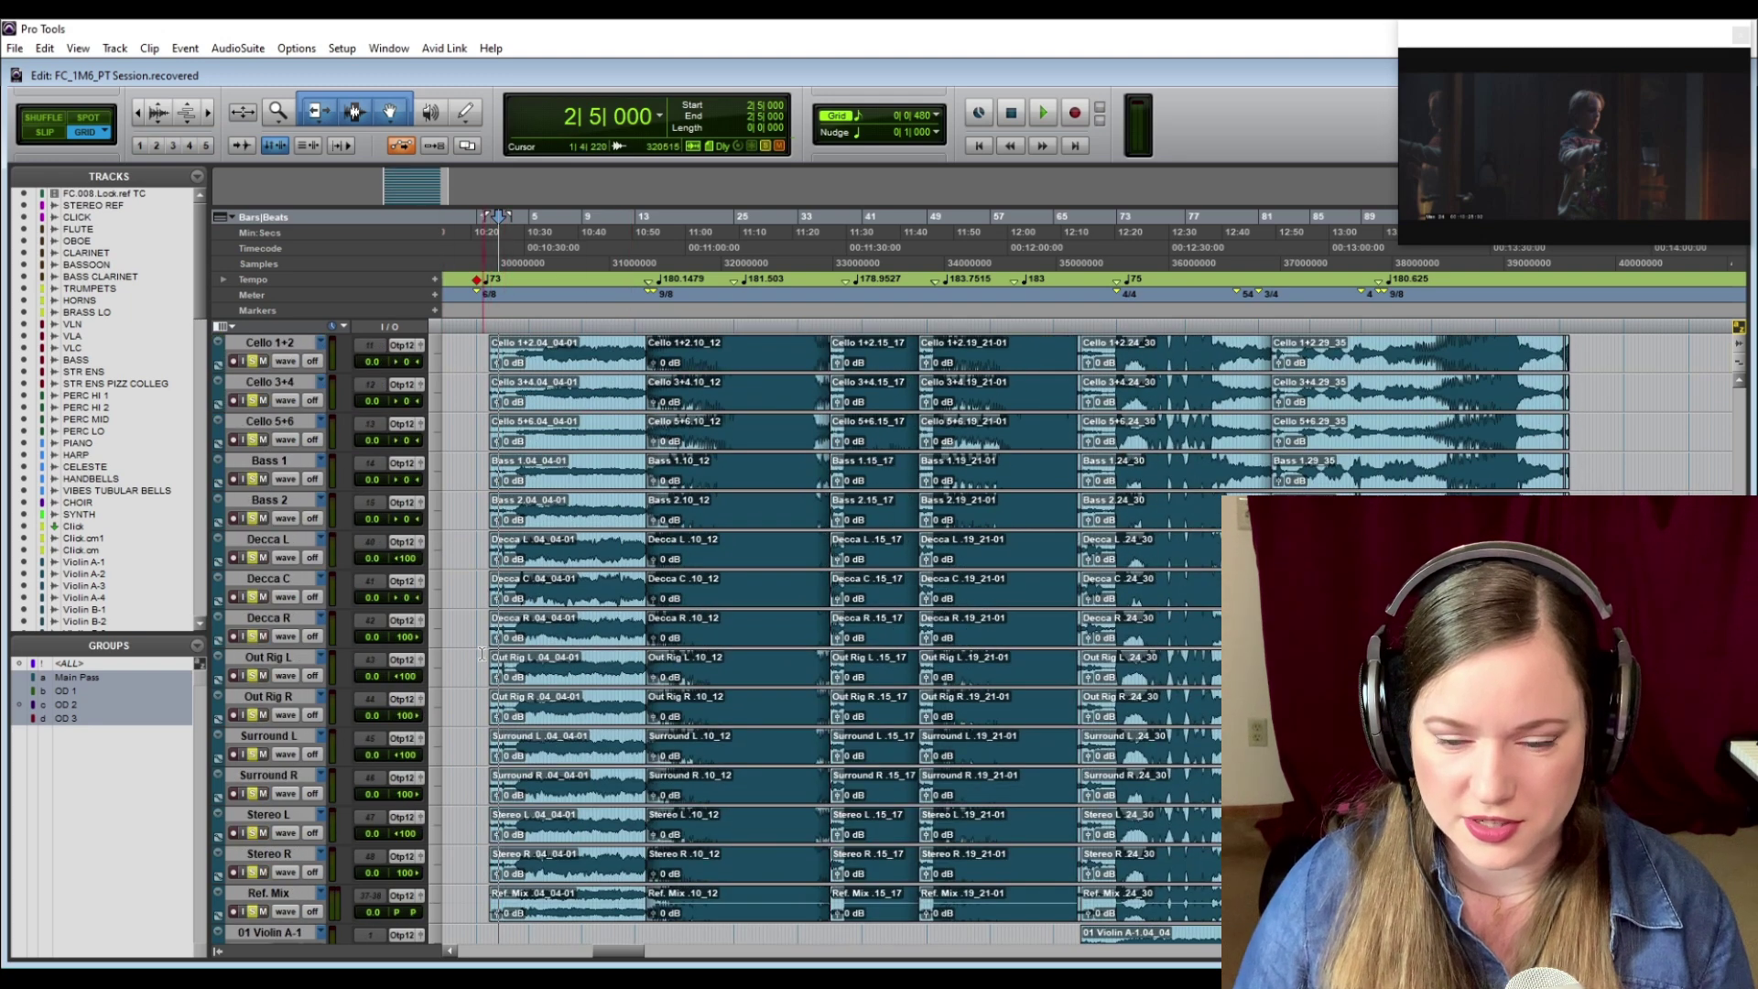
scroll(484, 653, "up", 5)
left_click(255, 519)
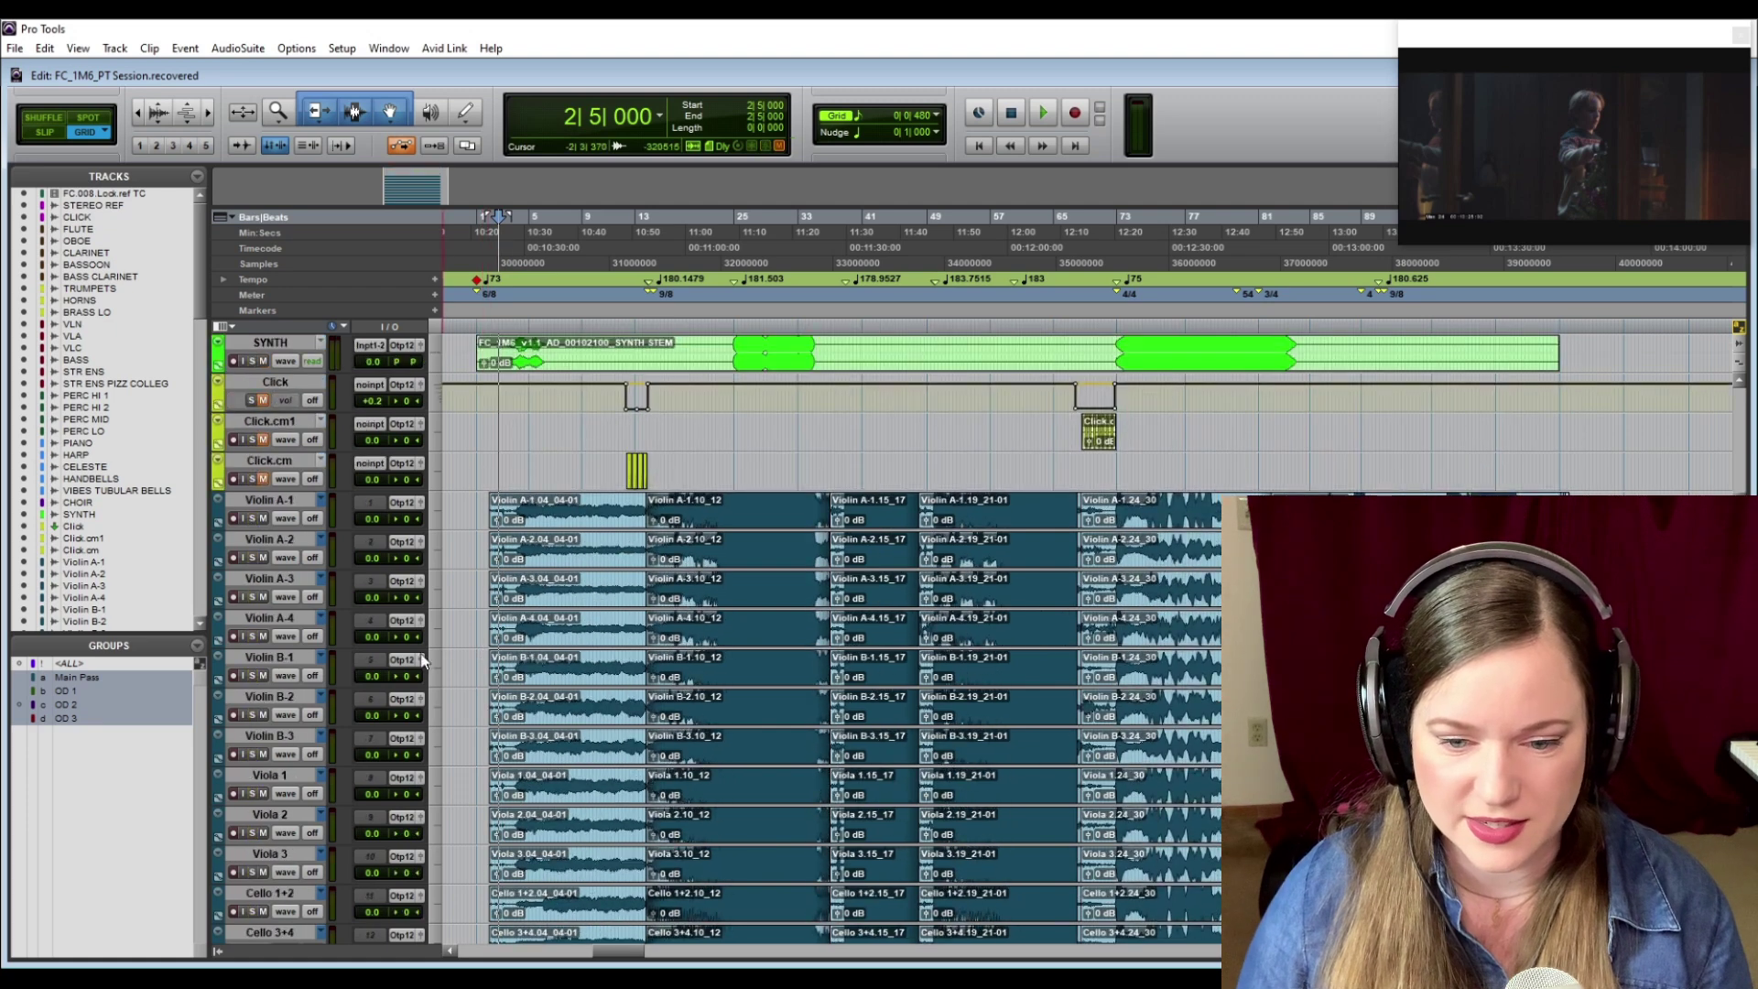
- Solo the grouped first-overdub tracks through 01 Violin A-3 and unsolo them again
scroll(447, 649, "down", 10)
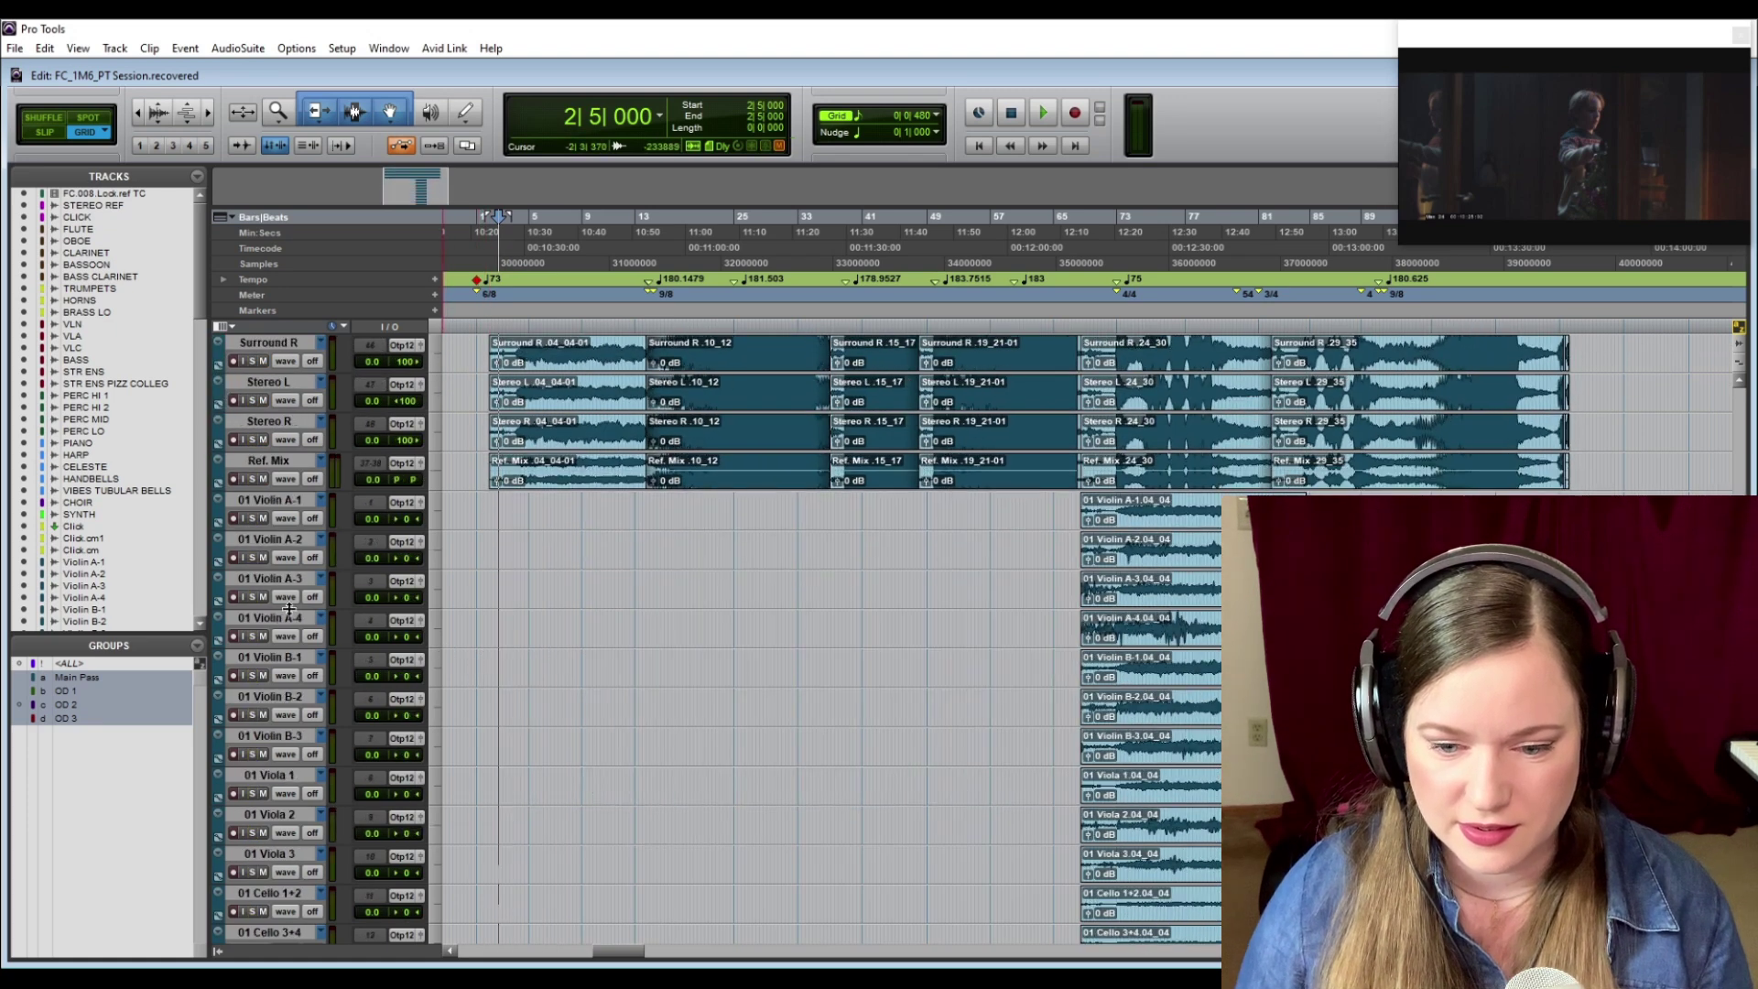
left_click(253, 597)
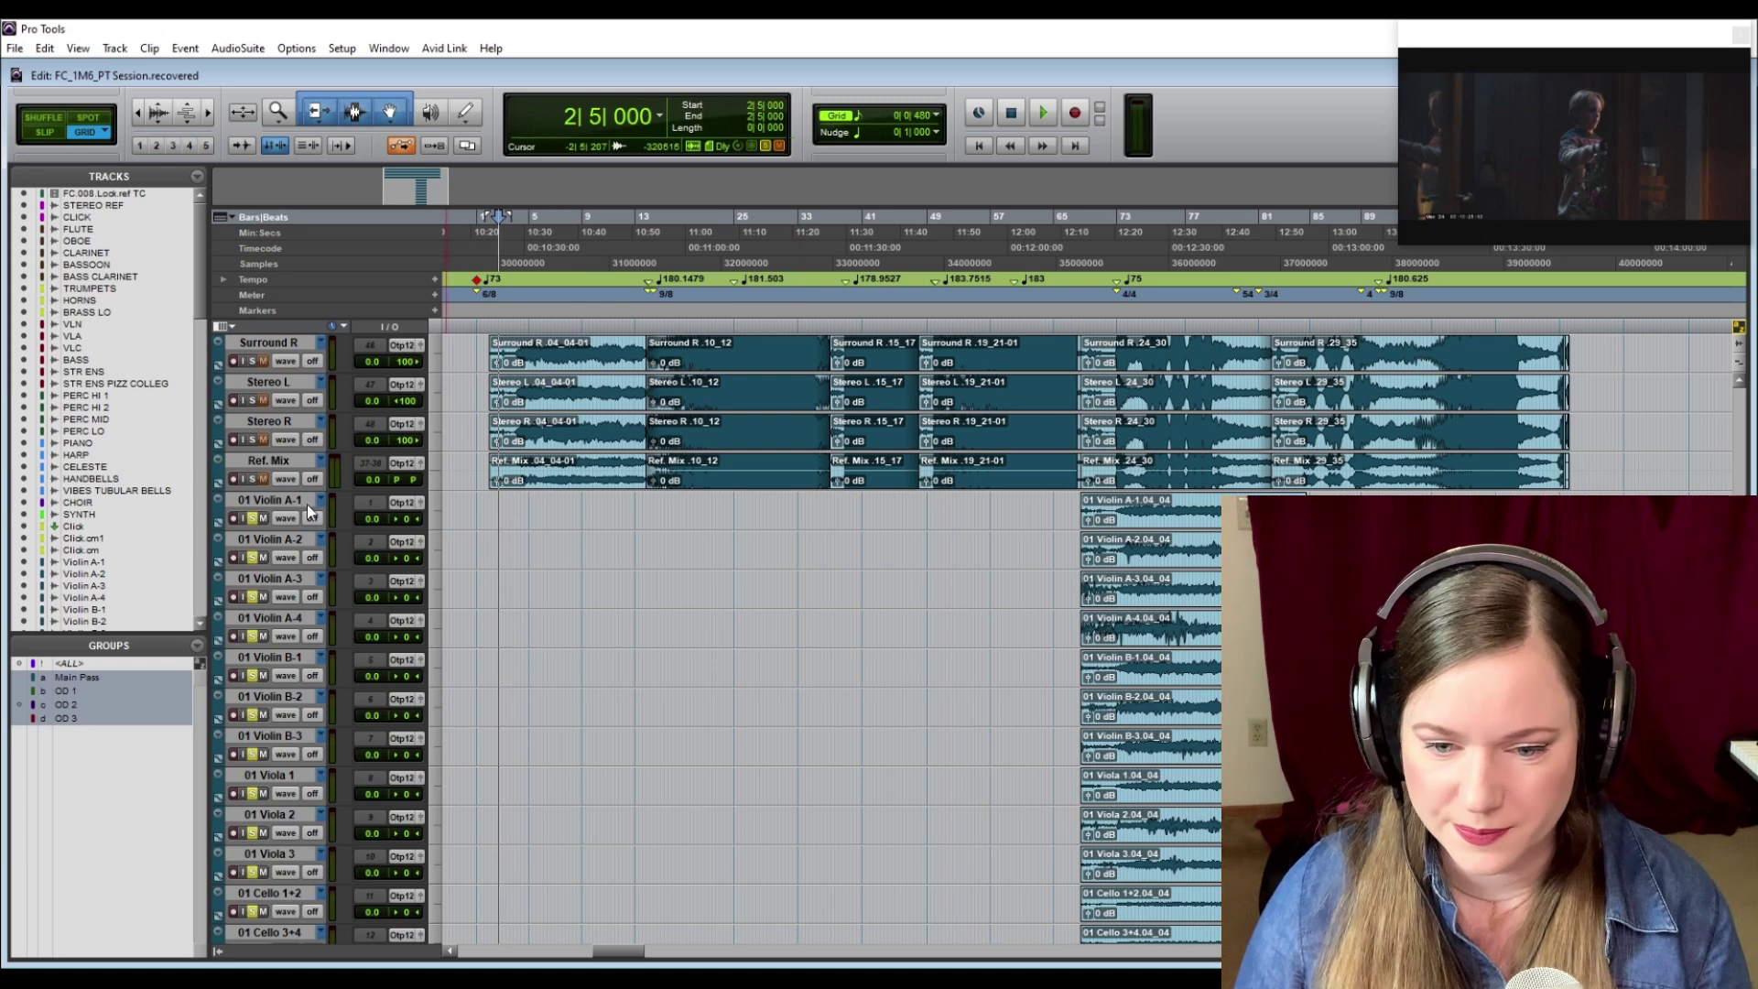
left_click(255, 519)
- Deactivate the Main Pass group and activate it again
left_click(101, 677)
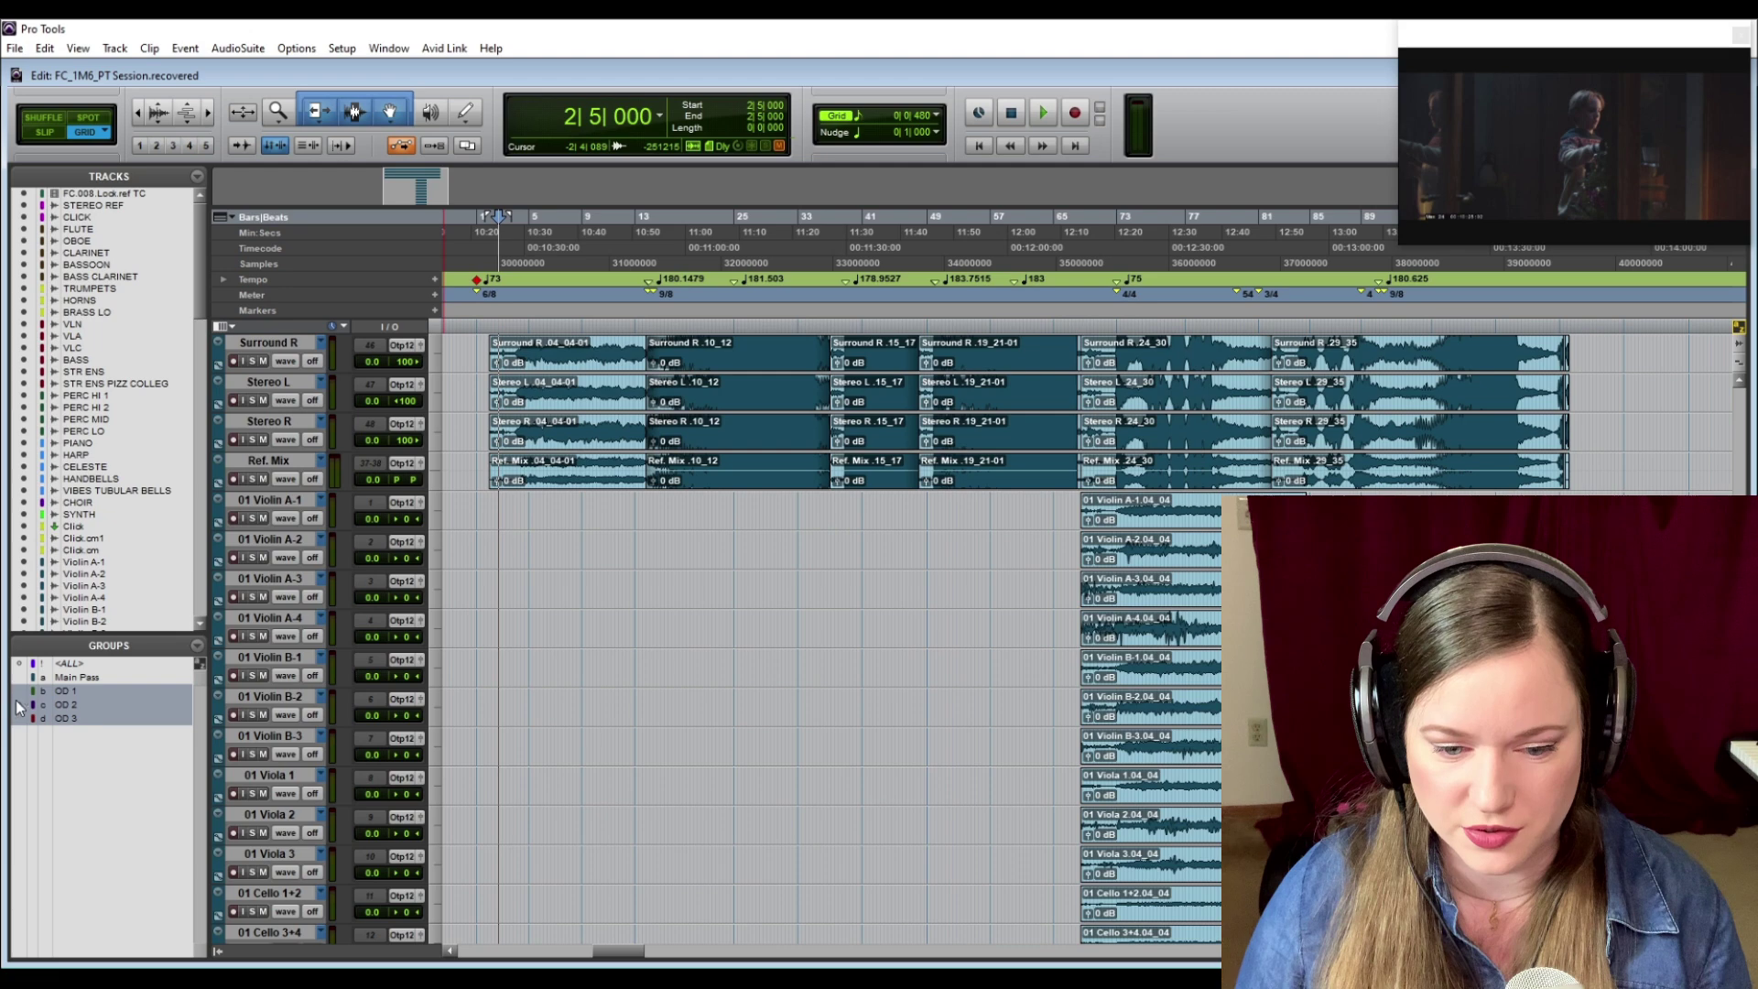
left_click(75, 678)
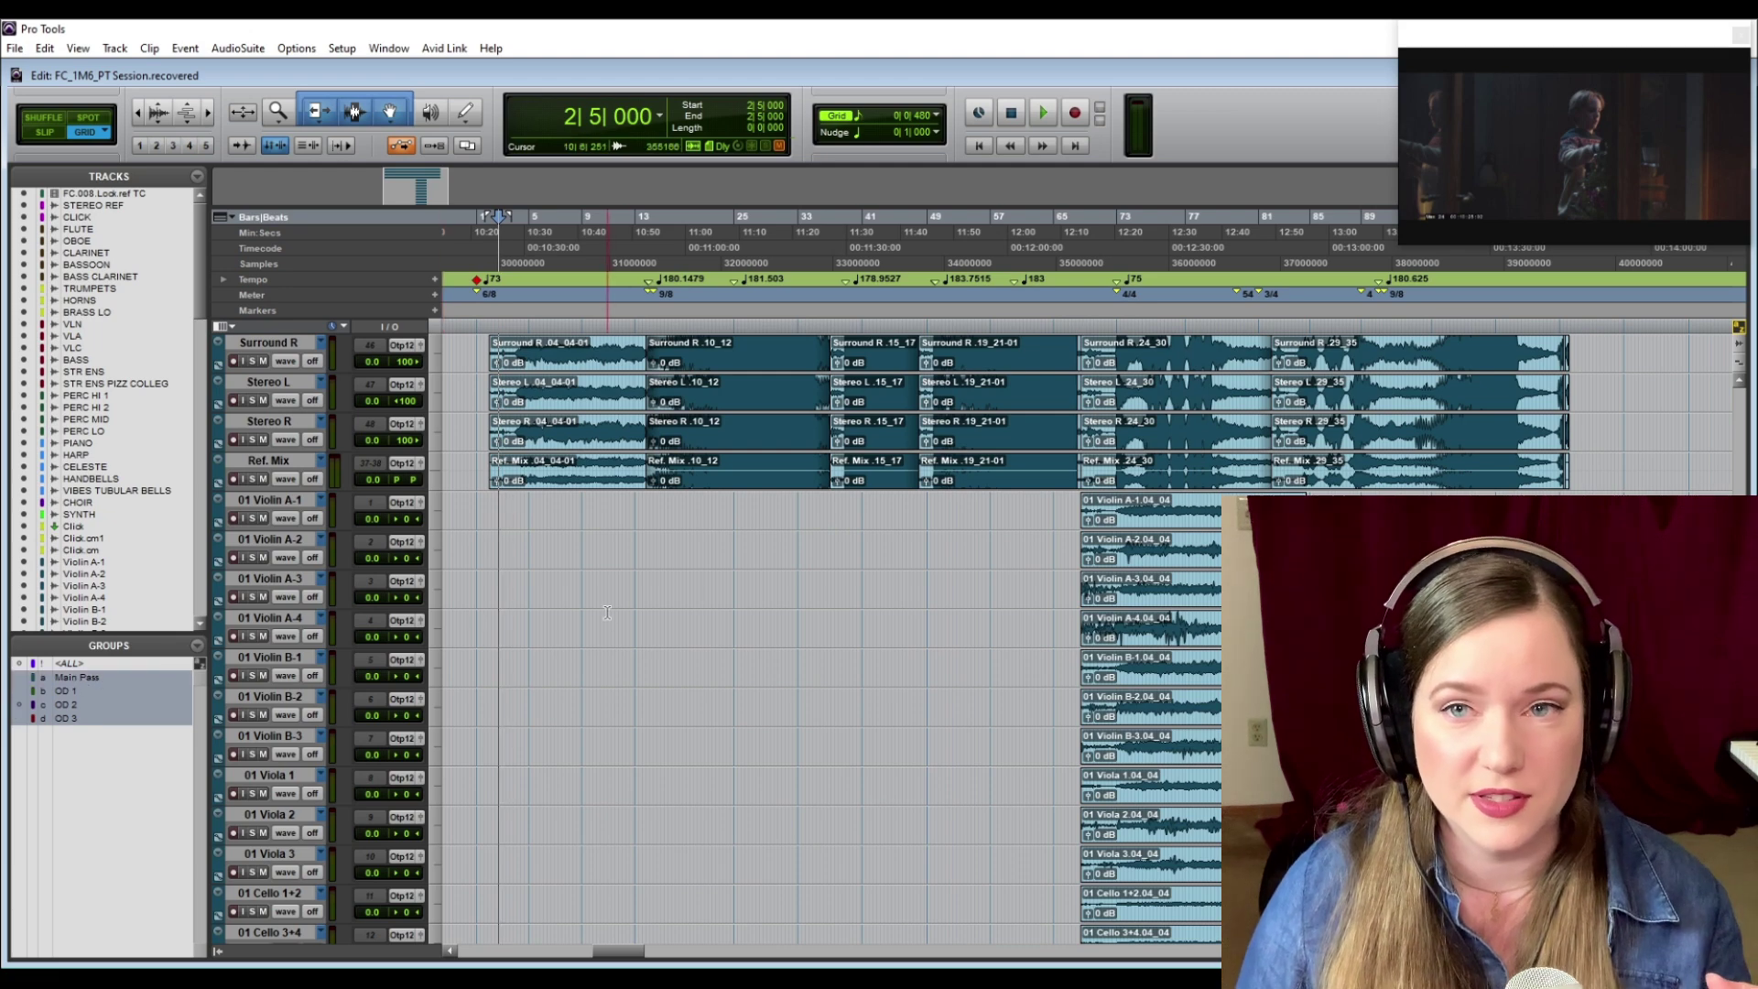
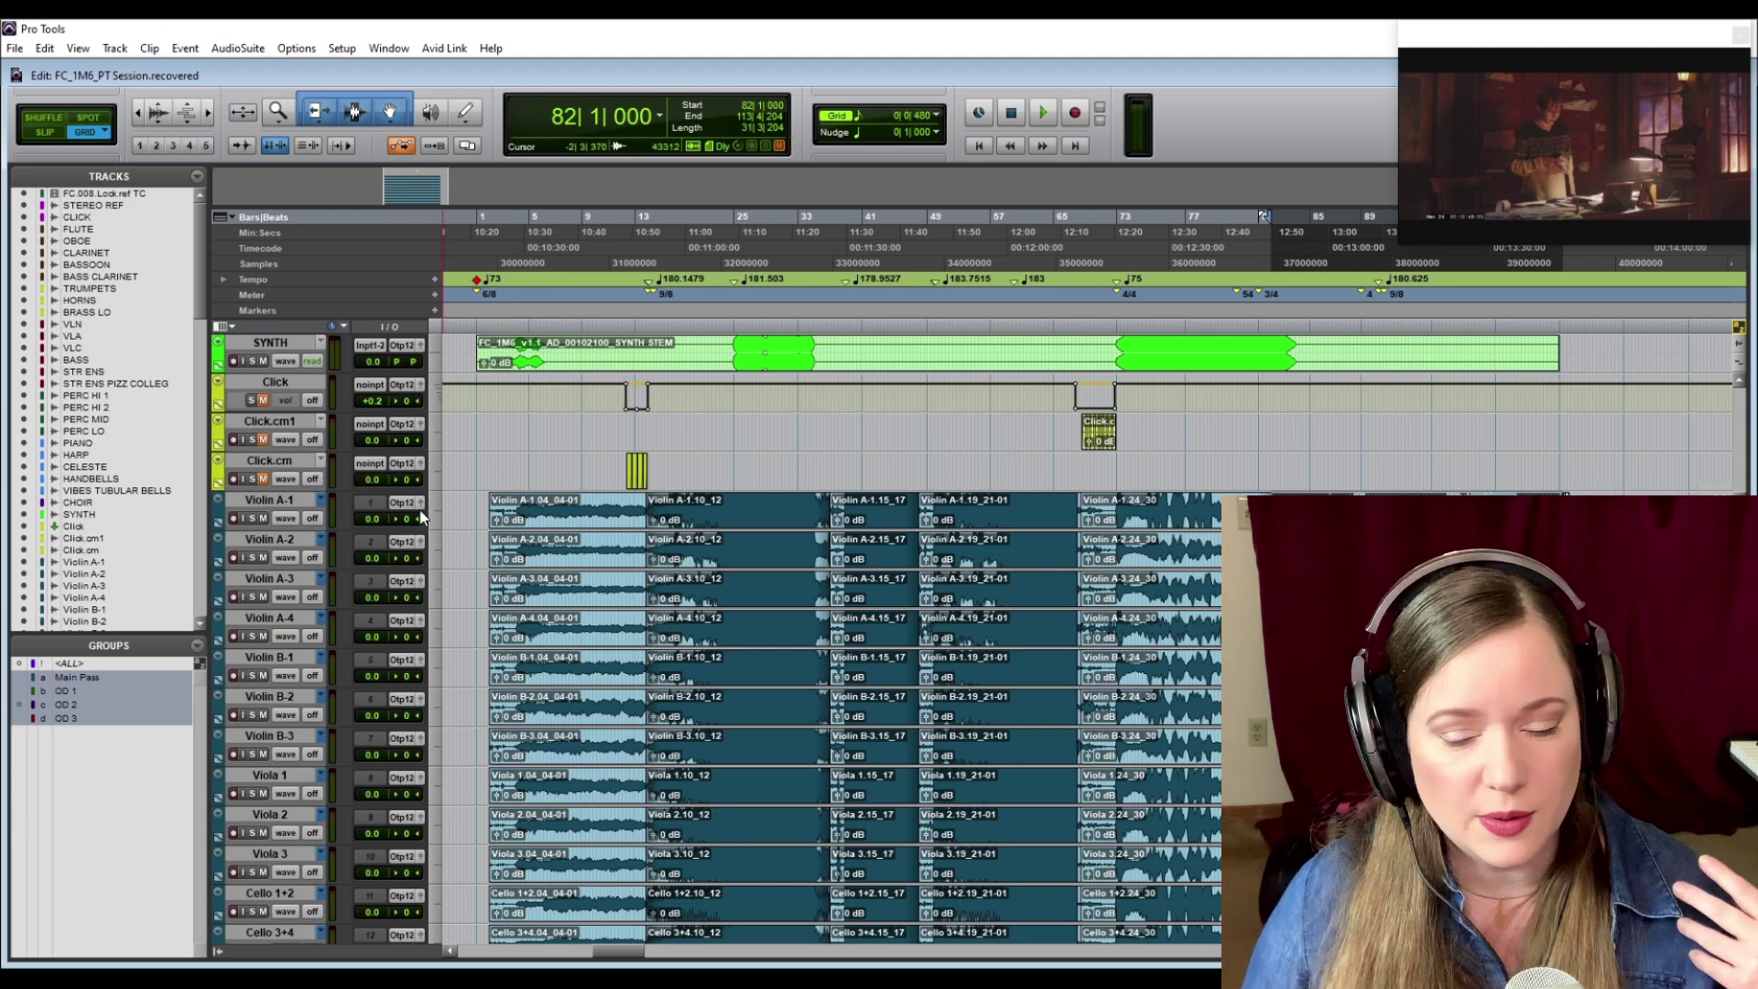
- Select the Violin A-1 track and switch the grouped Main Pass tracks from waveform view to playlists view
scroll(591, 517, "up", 5)
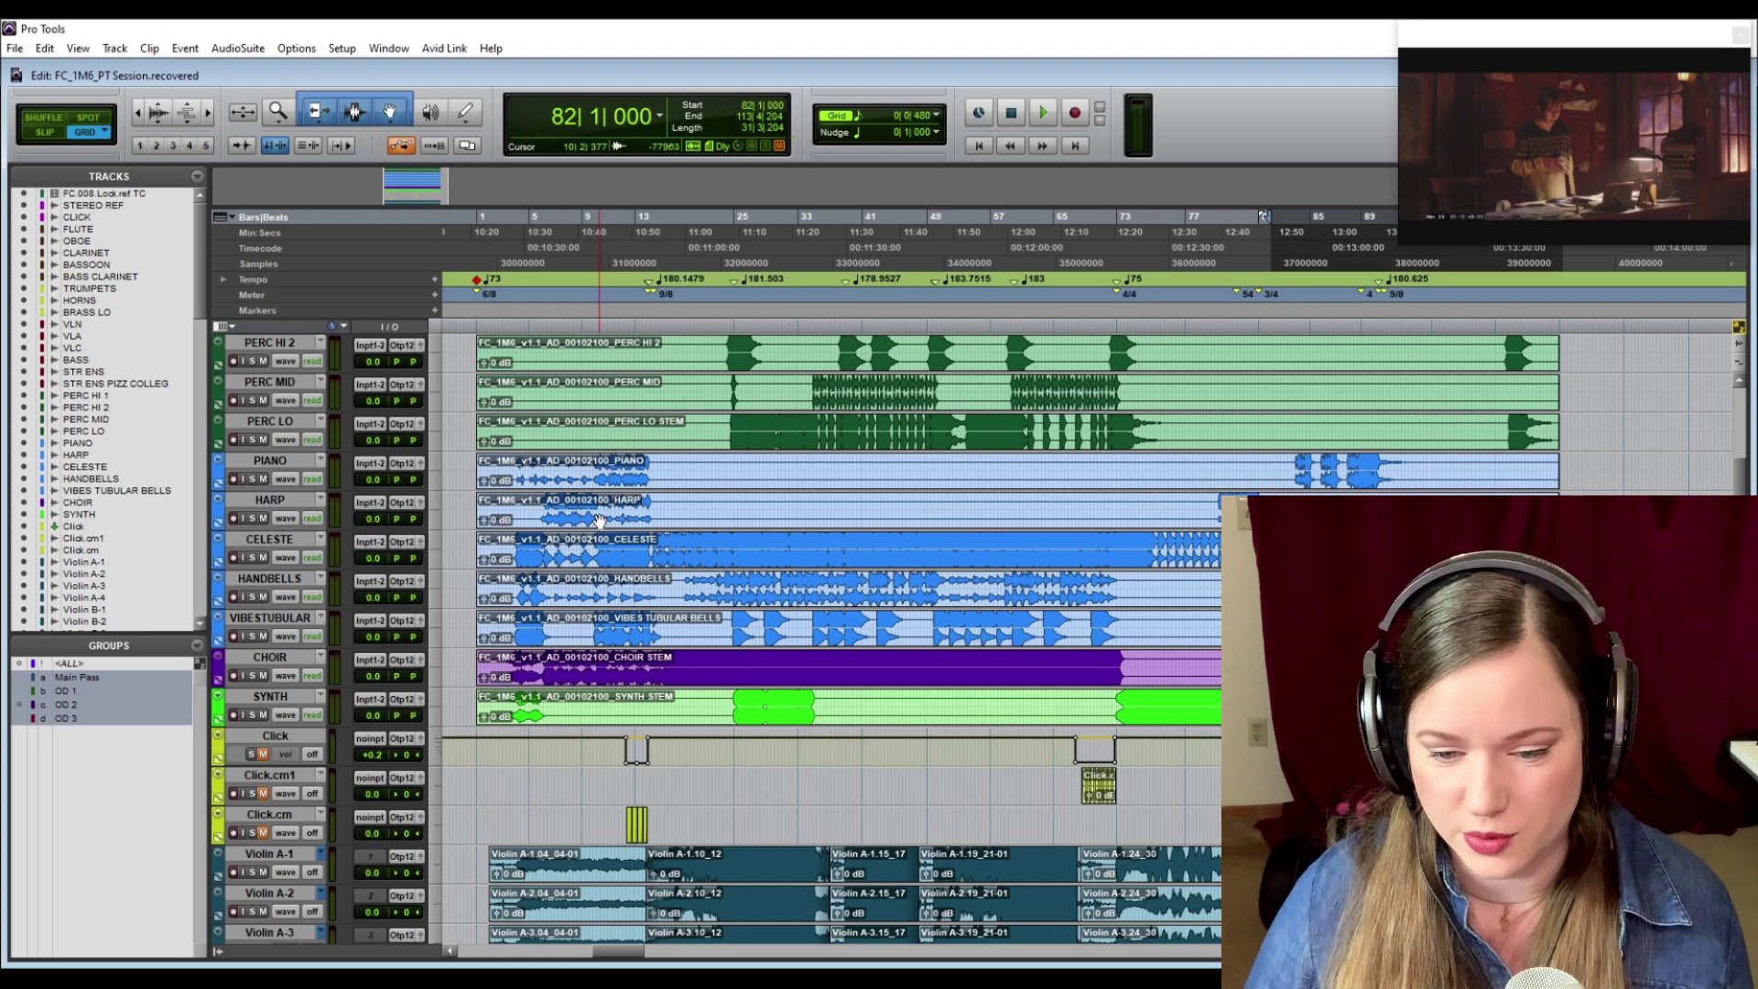
scroll(599, 520, "down", 6)
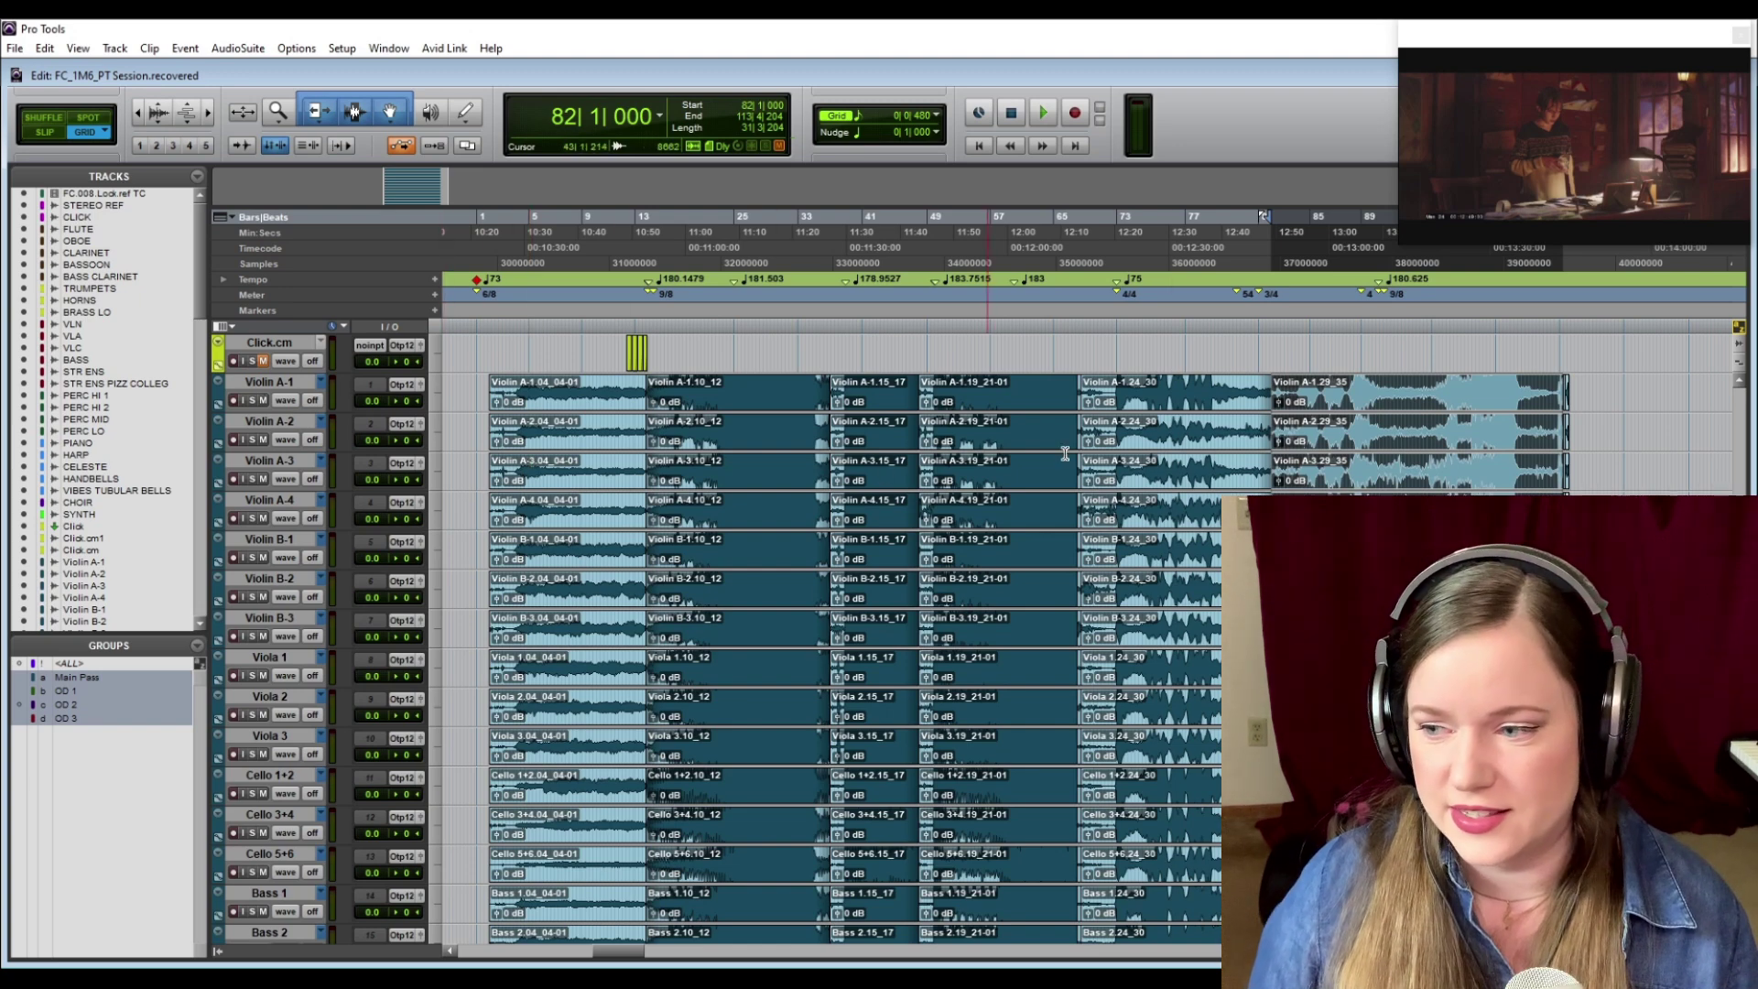
left_click(279, 383)
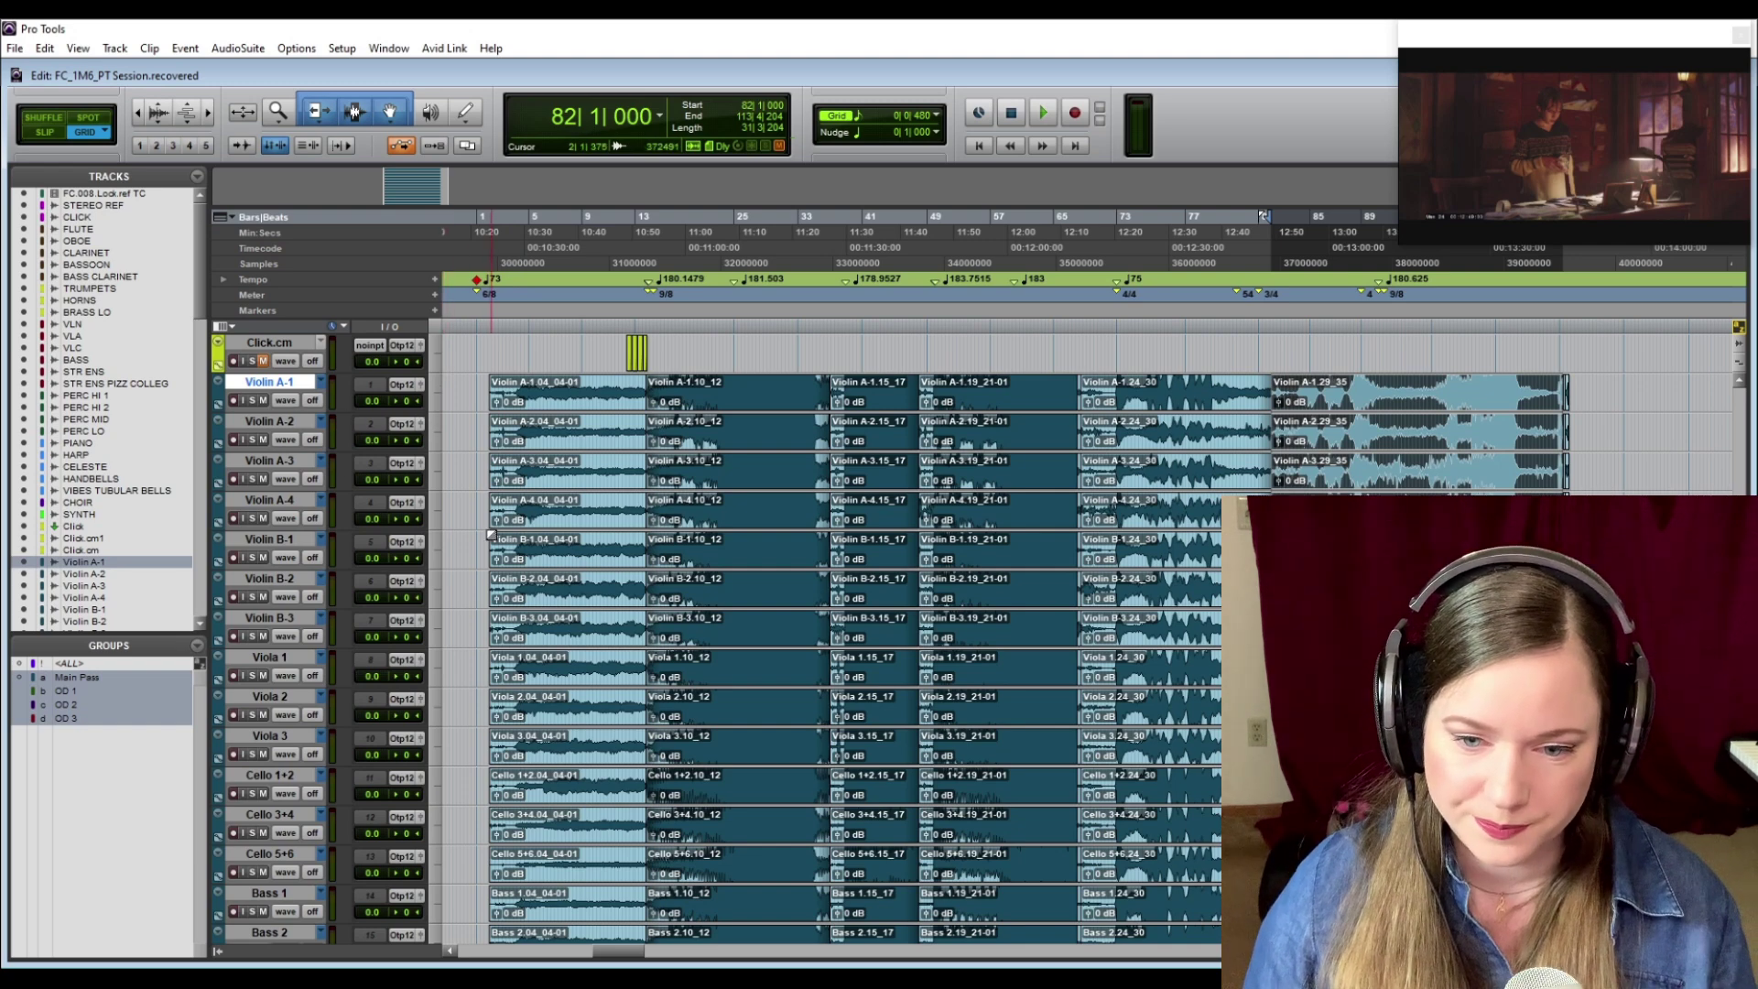
left_click(287, 404)
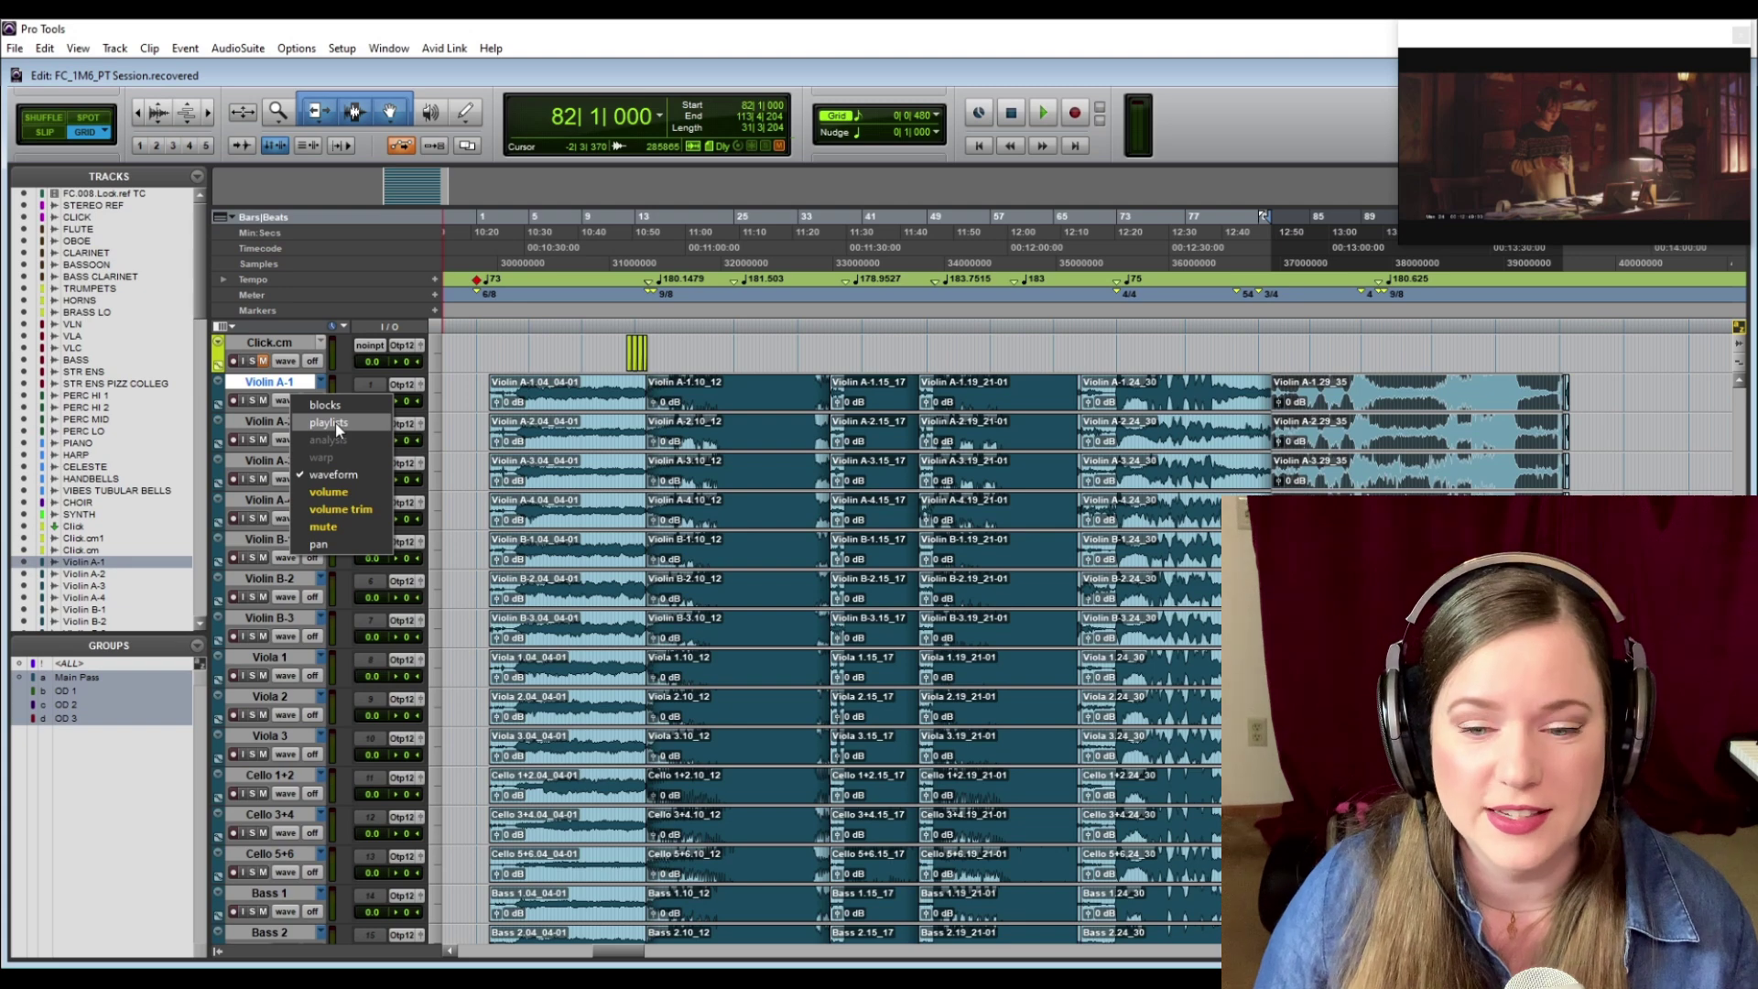
key("Escape")
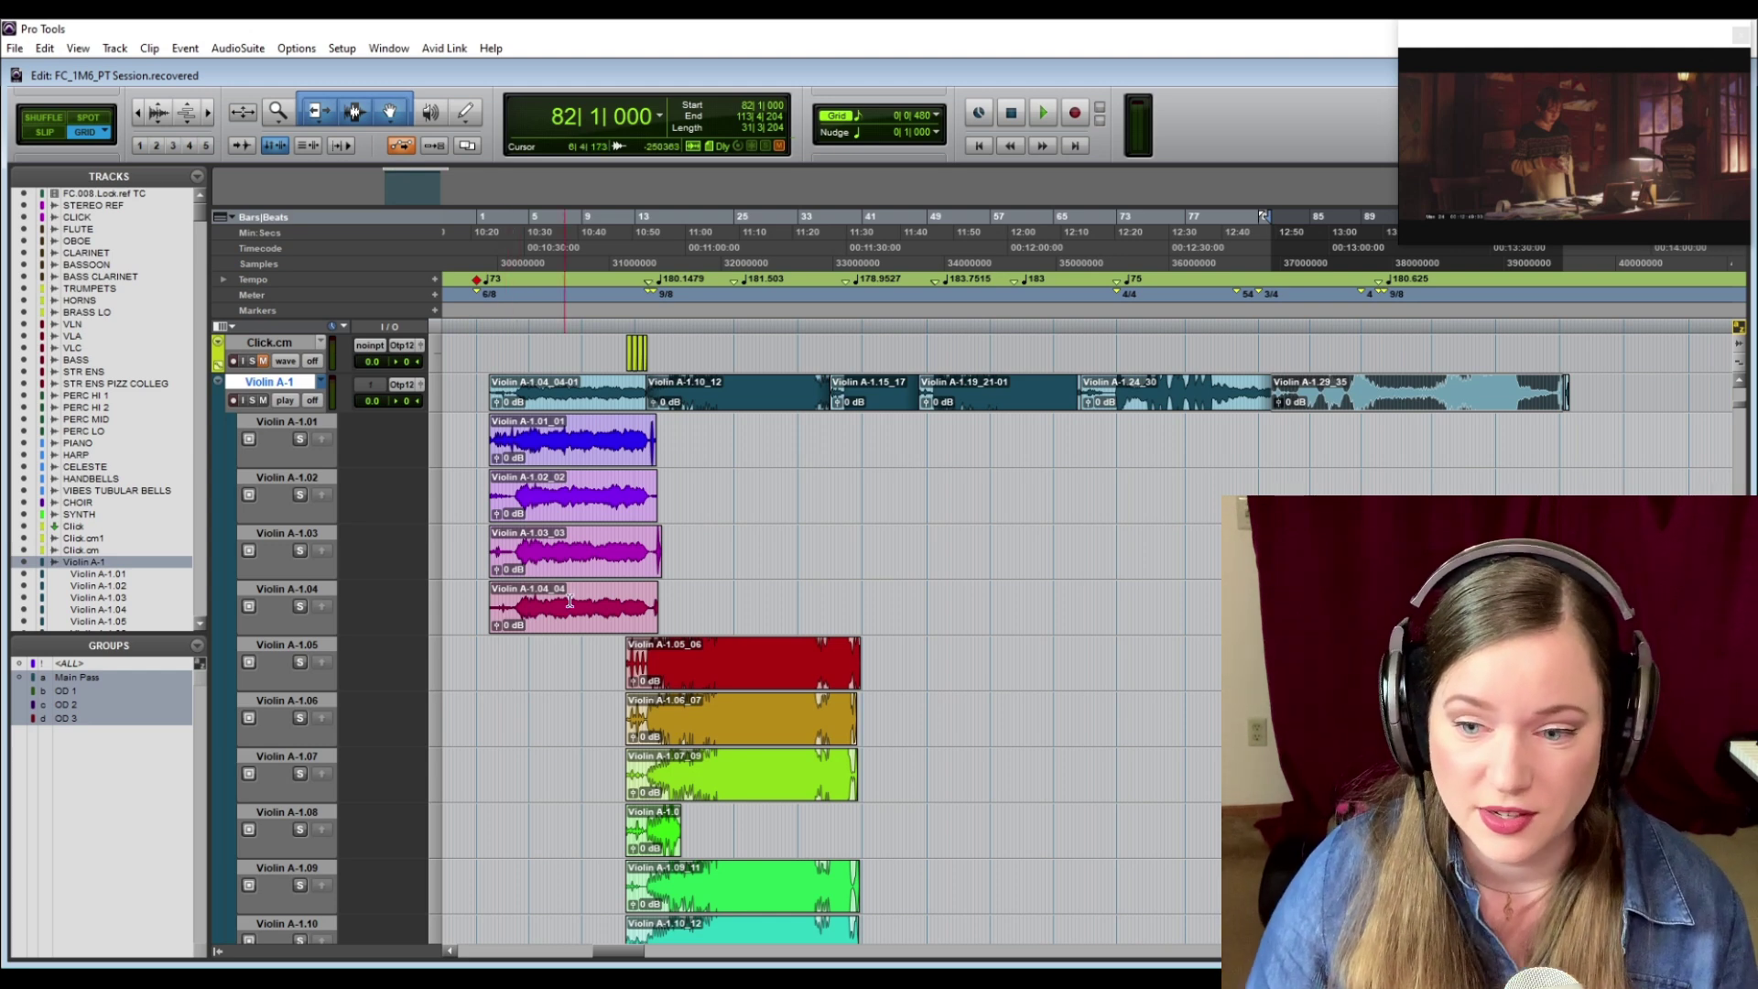
- Select the first comped clip on Violin A-1 and look through the recorded take playlists of all Main Pass tracks down to Ref. Mix
left_click(569, 399)
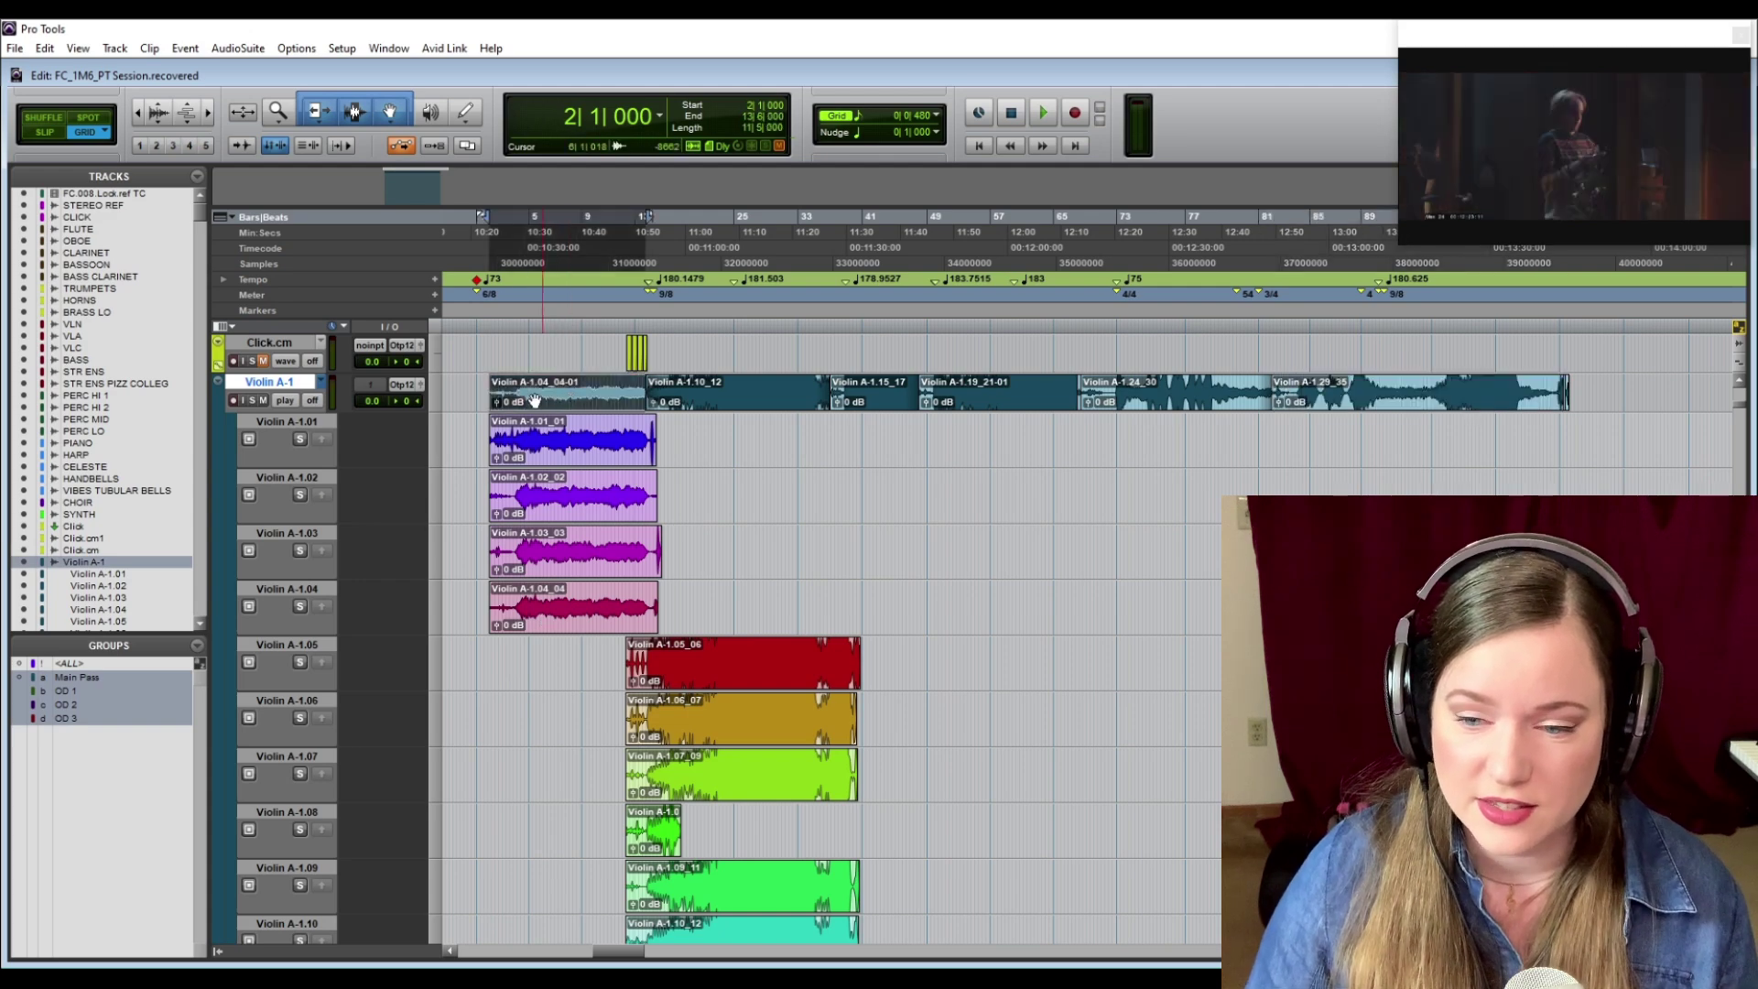
scroll(505, 624, "down", 10)
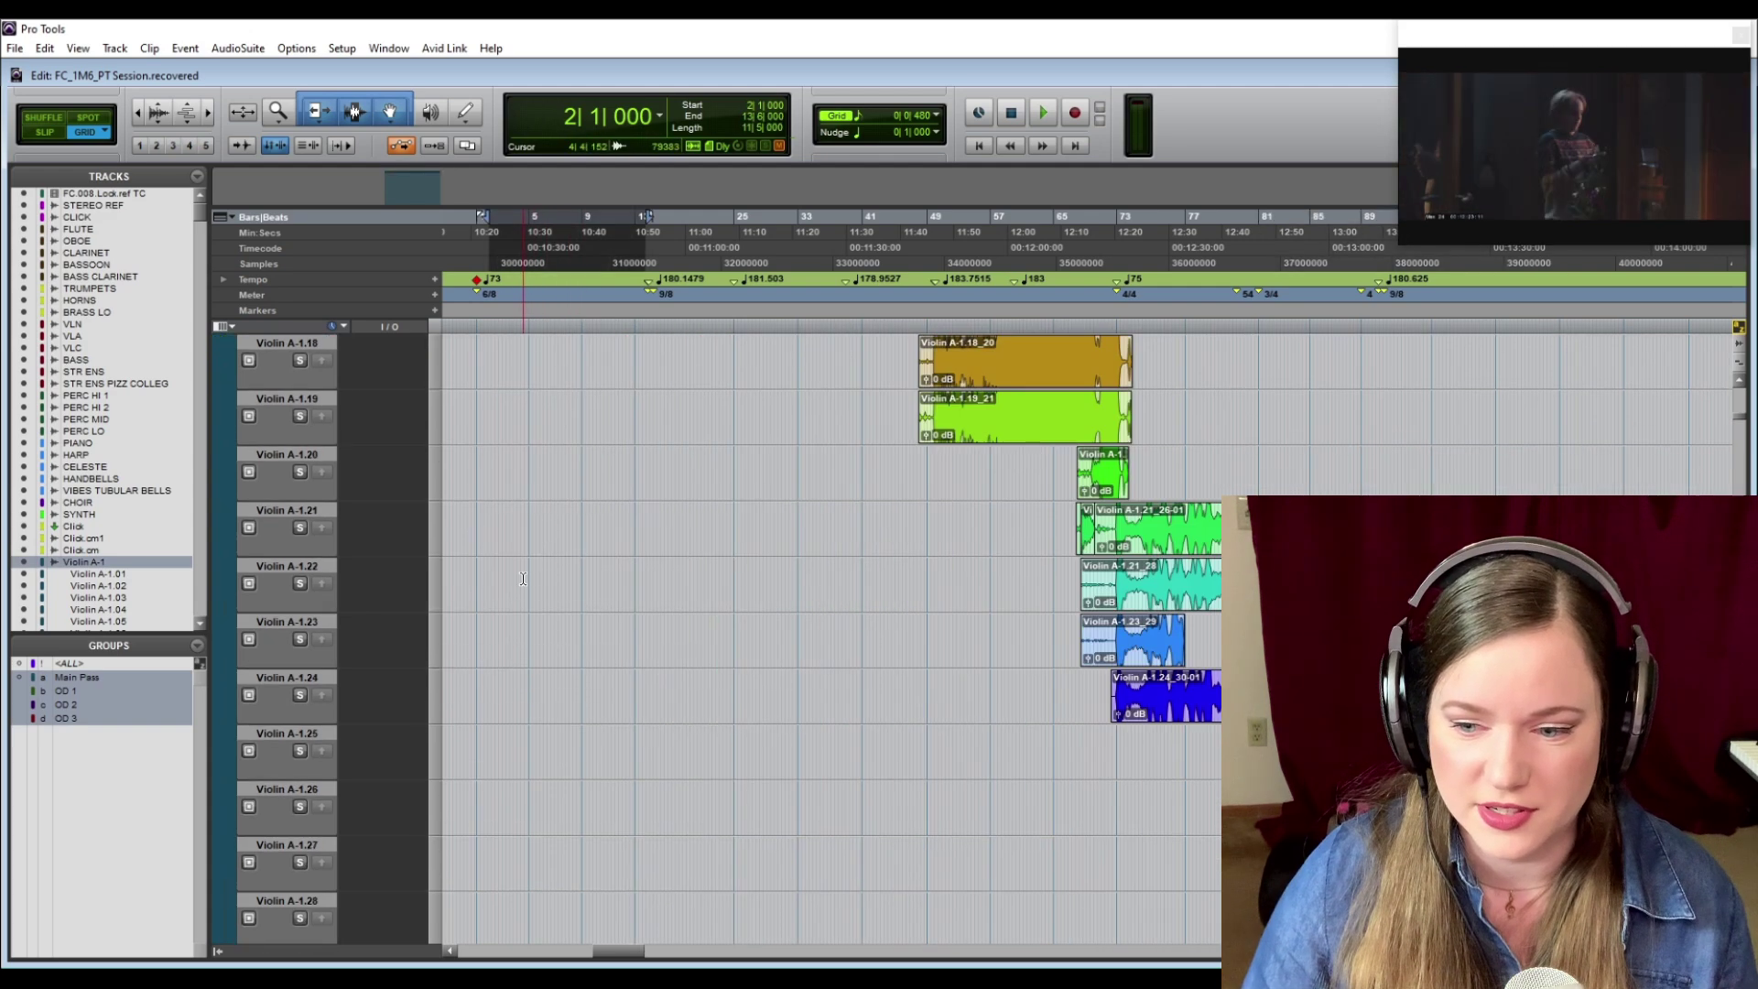
scroll(505, 625, "down", 15)
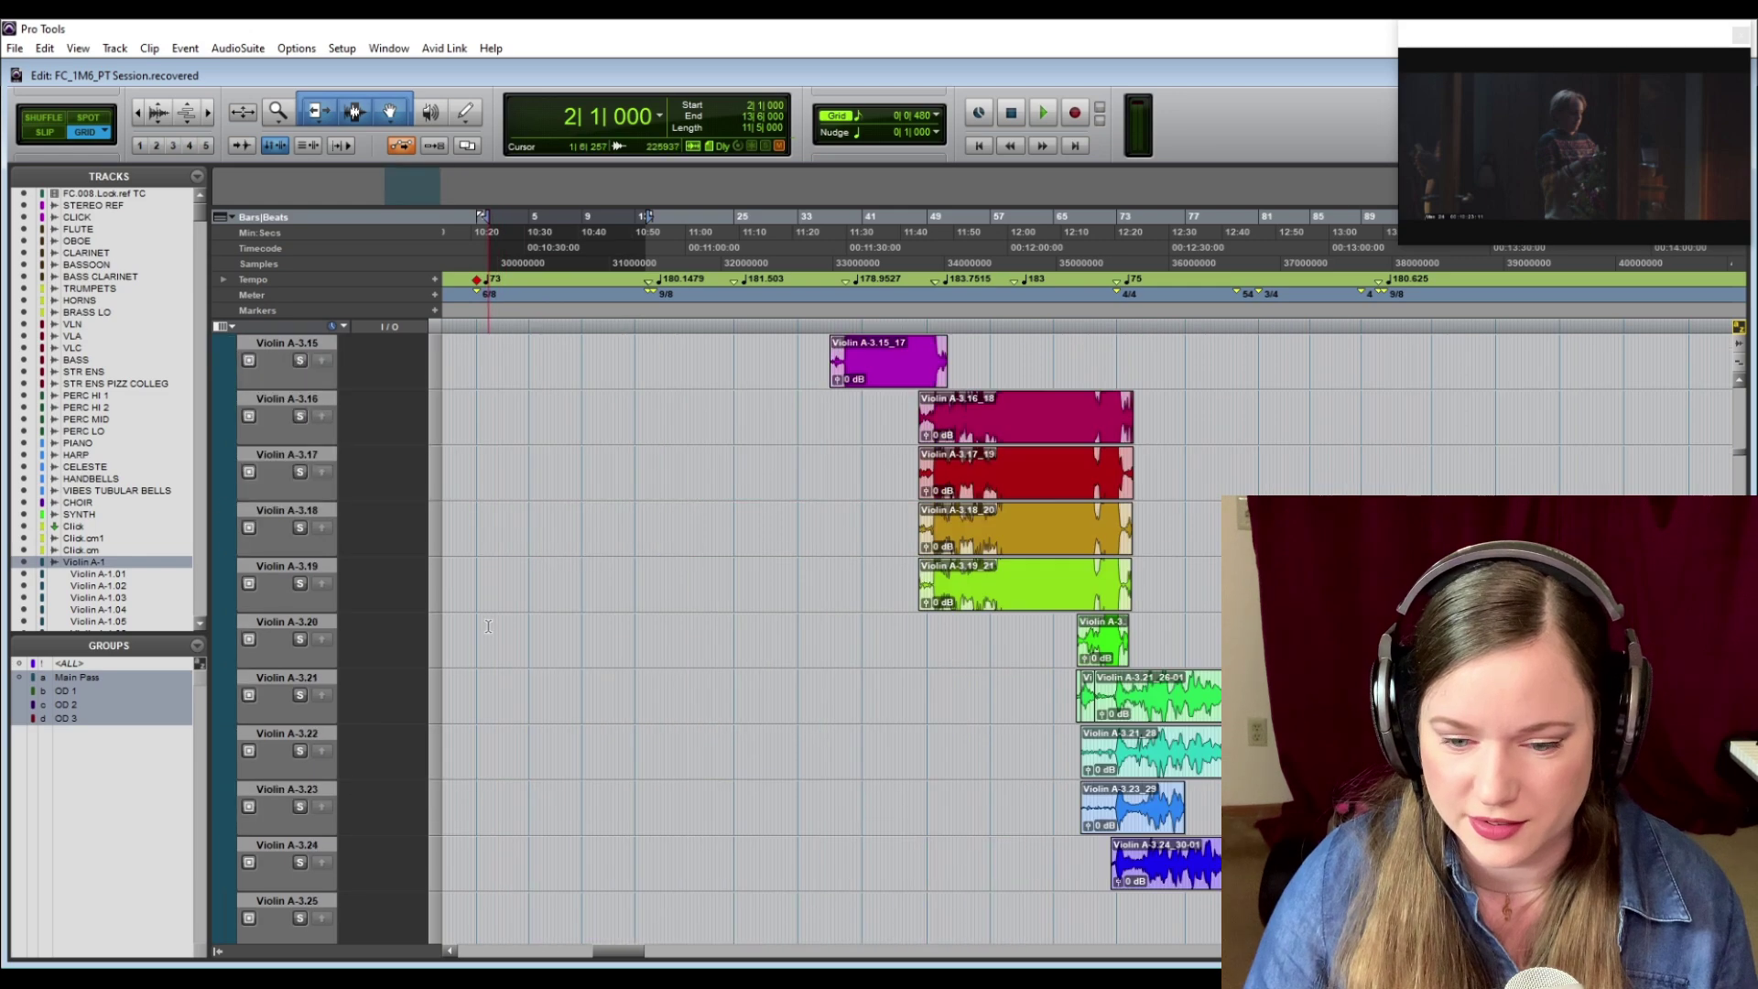
scroll(475, 658, "down", 15)
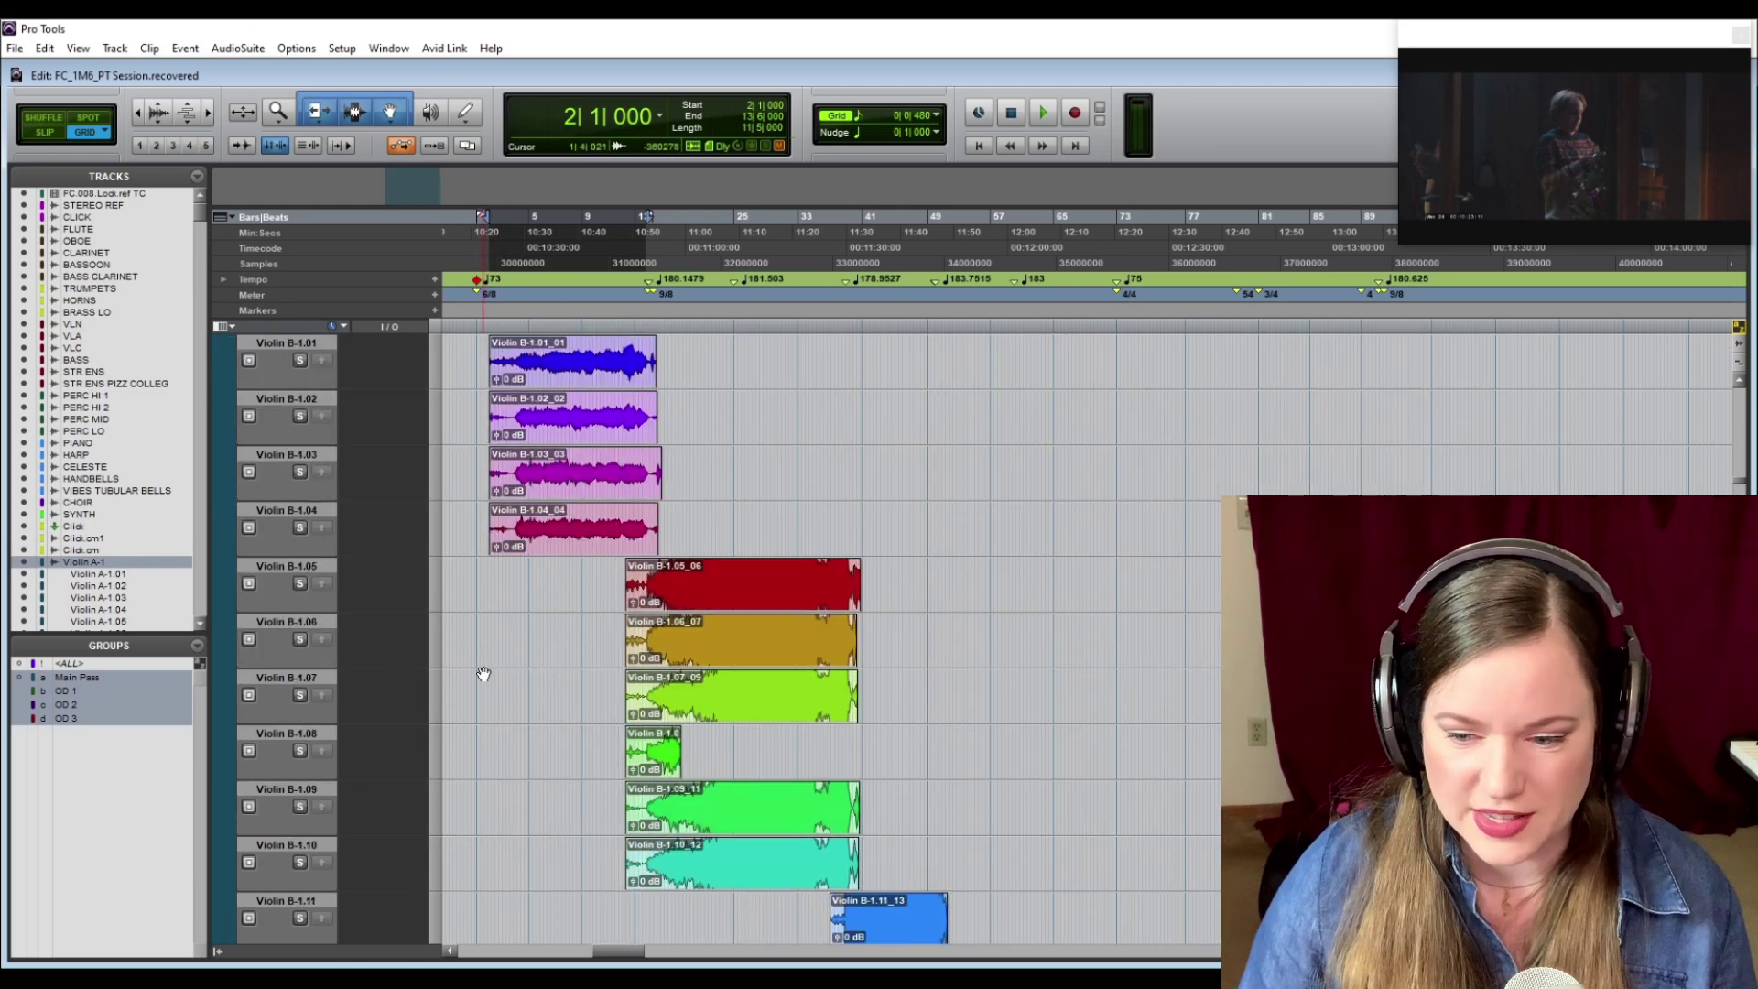
scroll(476, 678, "down", 10)
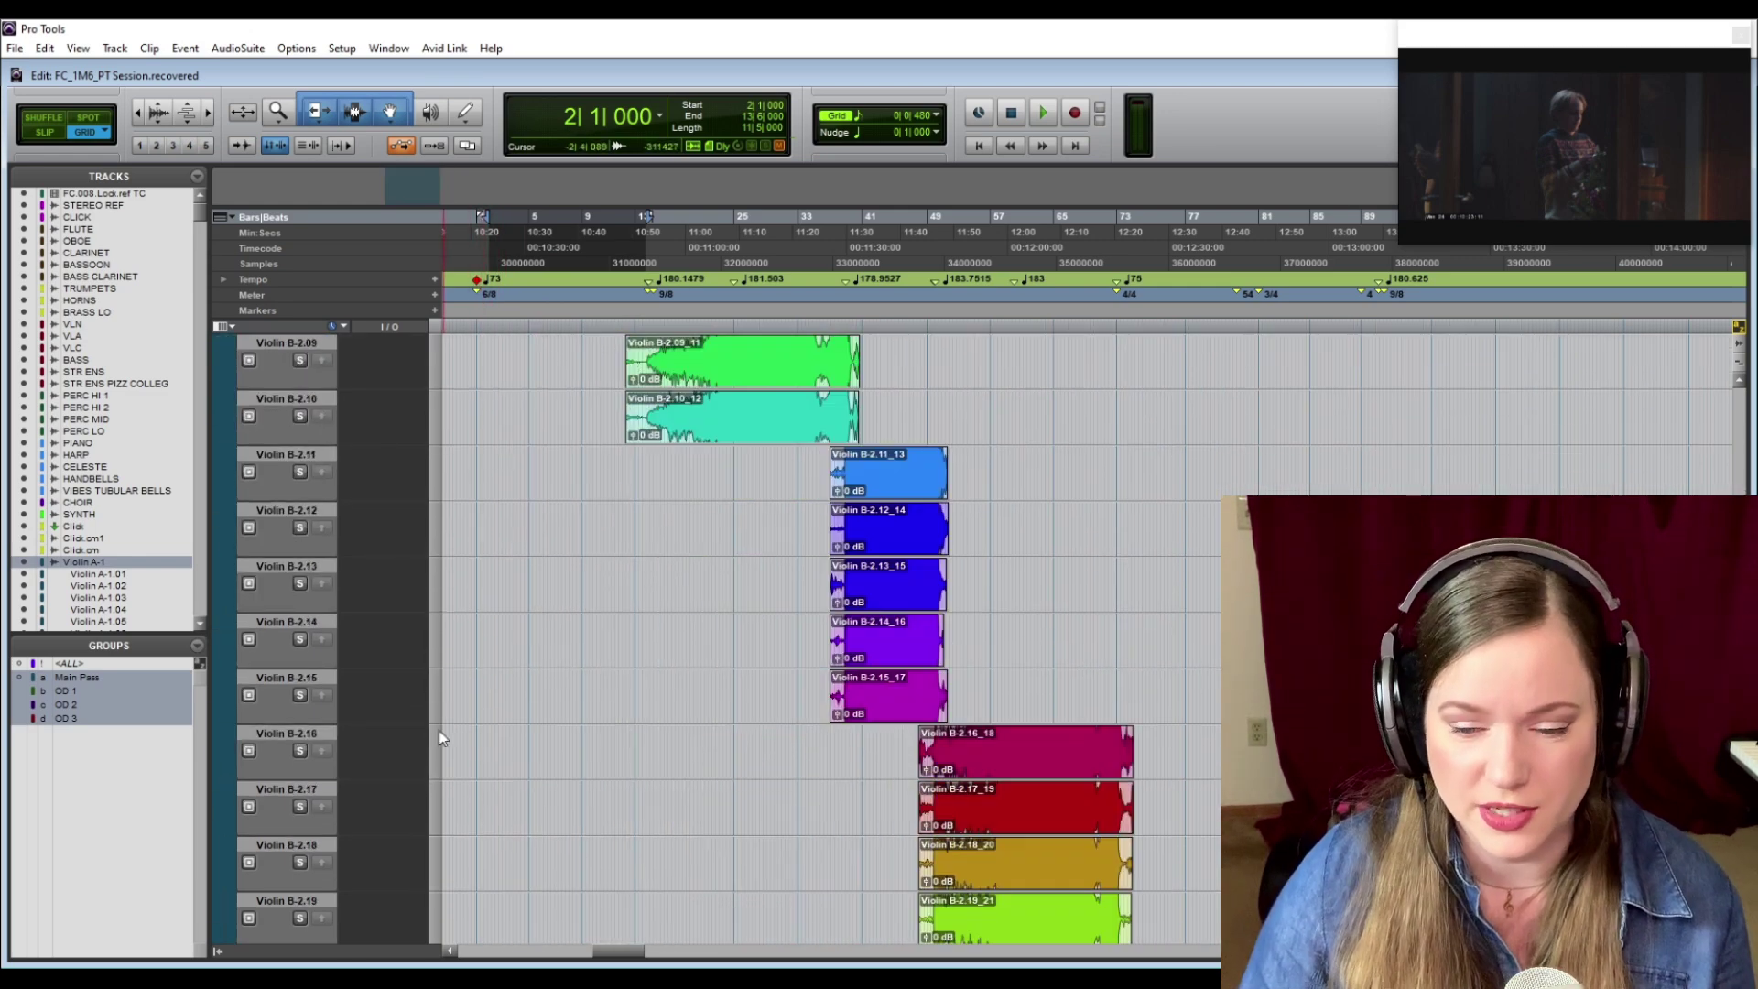
scroll(526, 698, "down", 15)
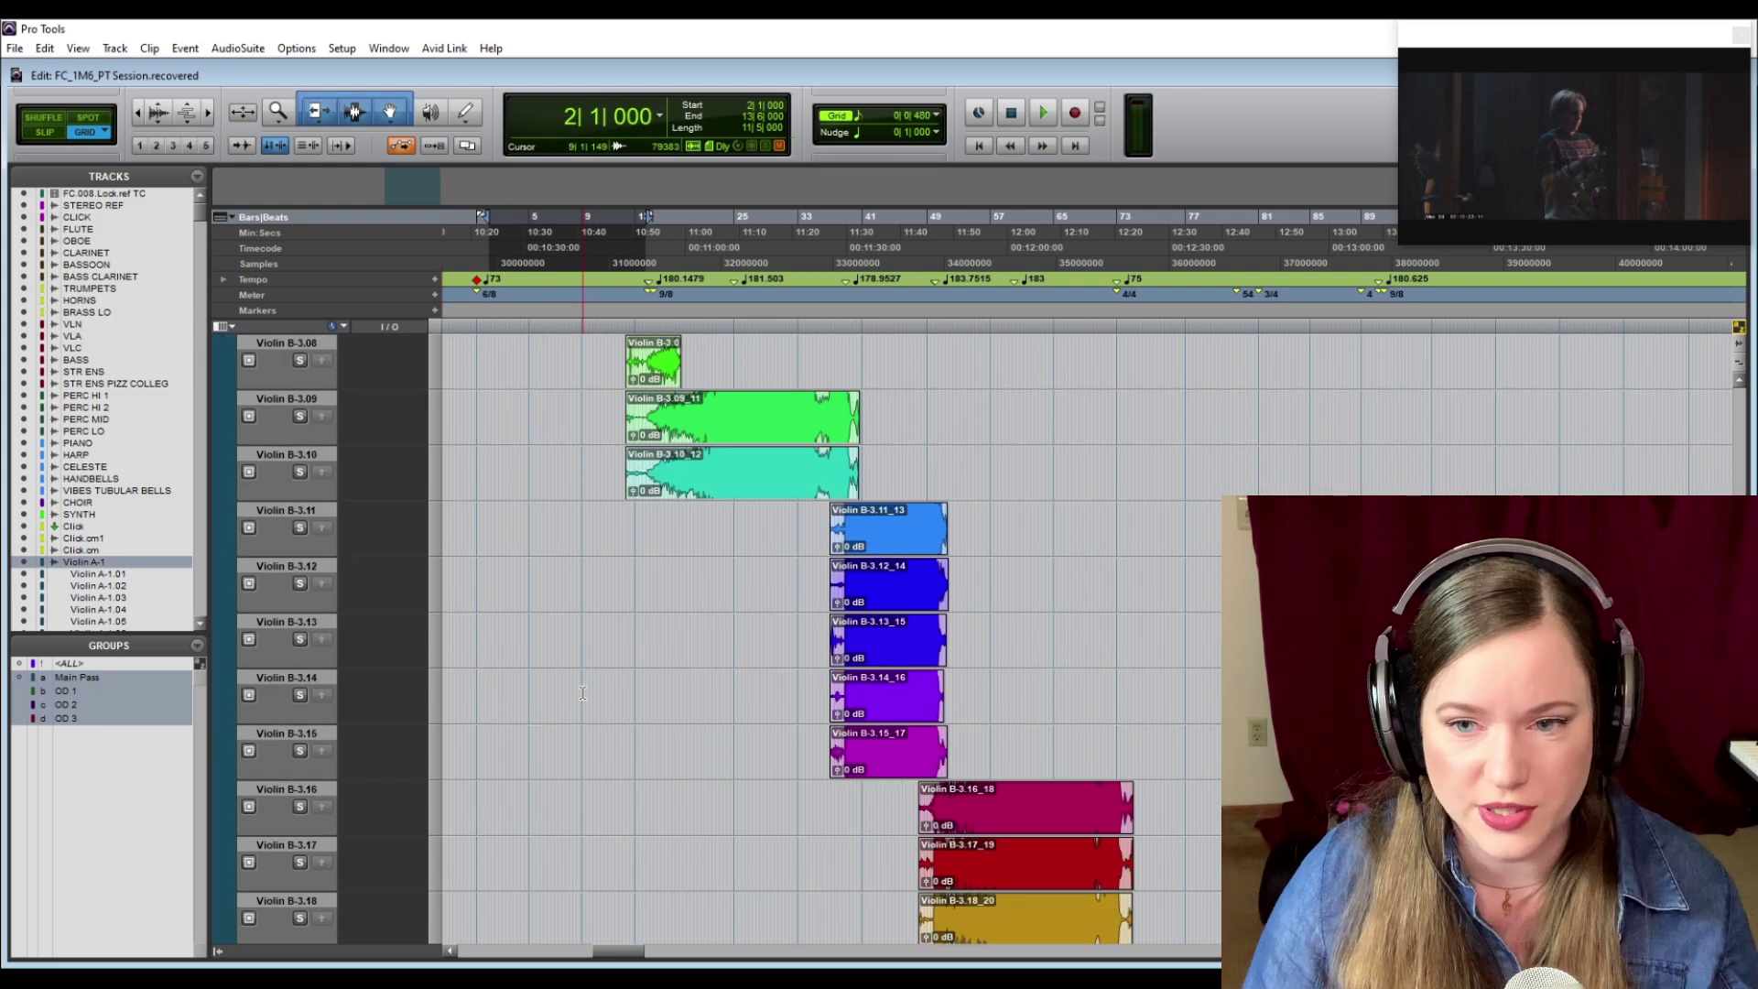
scroll(570, 688, "down", 15)
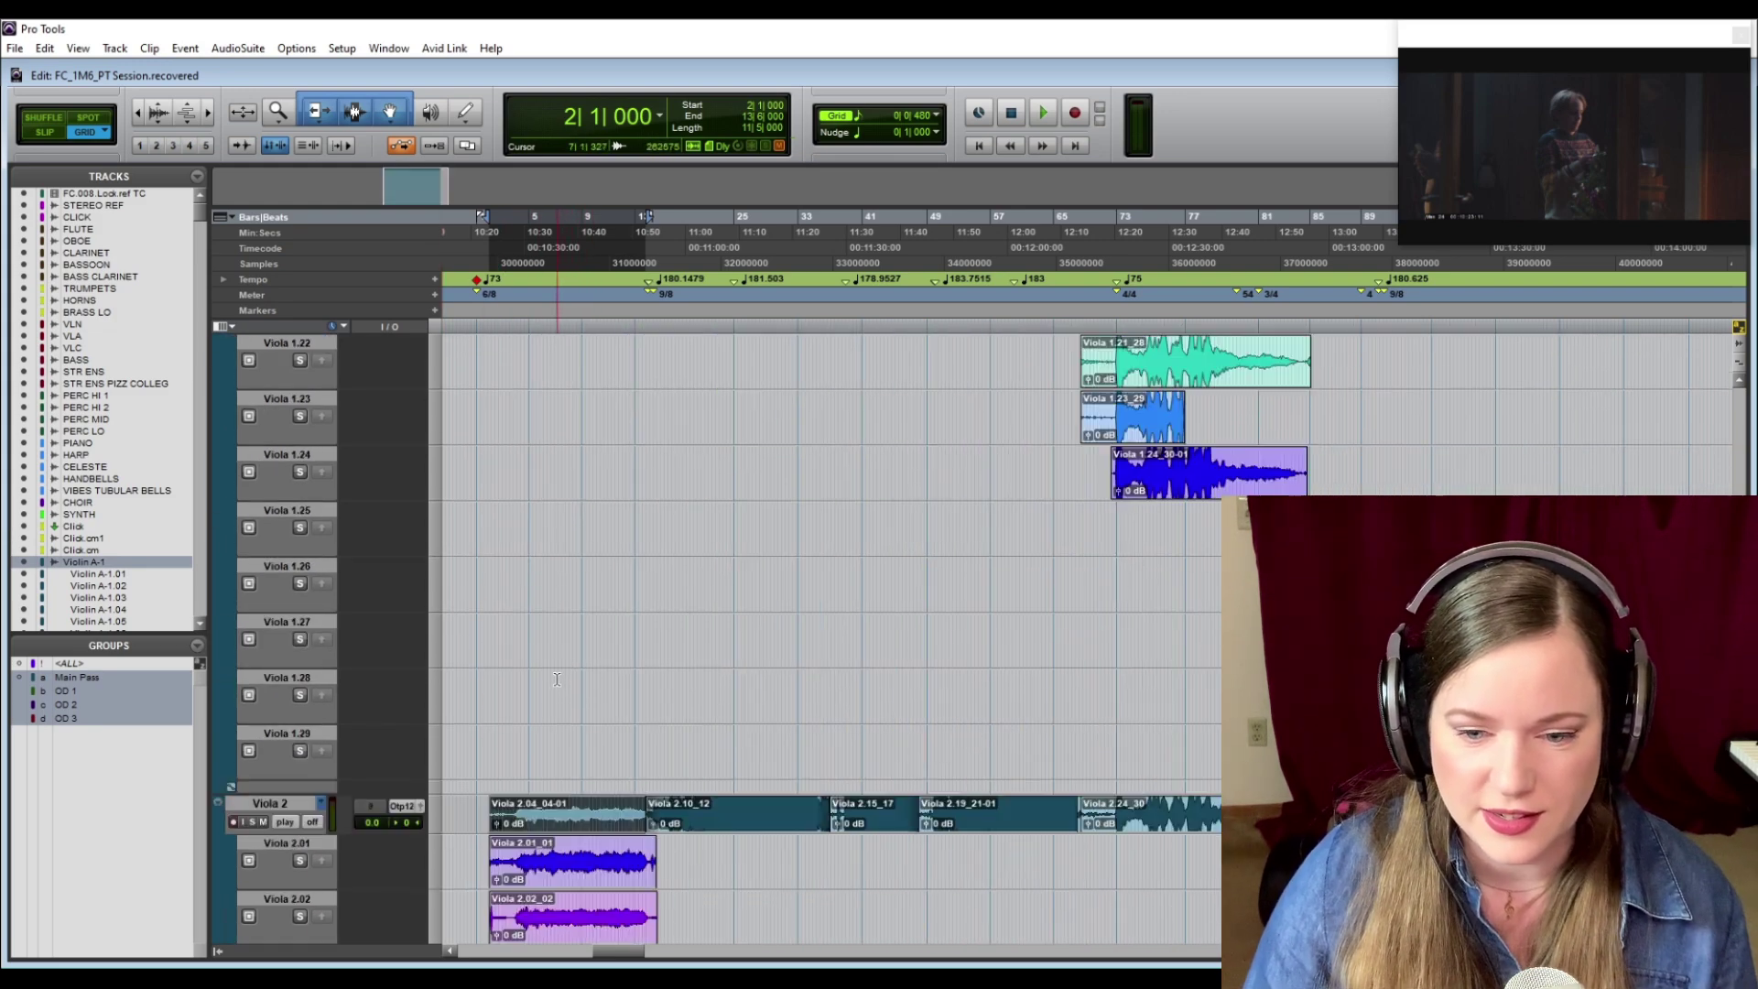
scroll(824, 641, "down", 15)
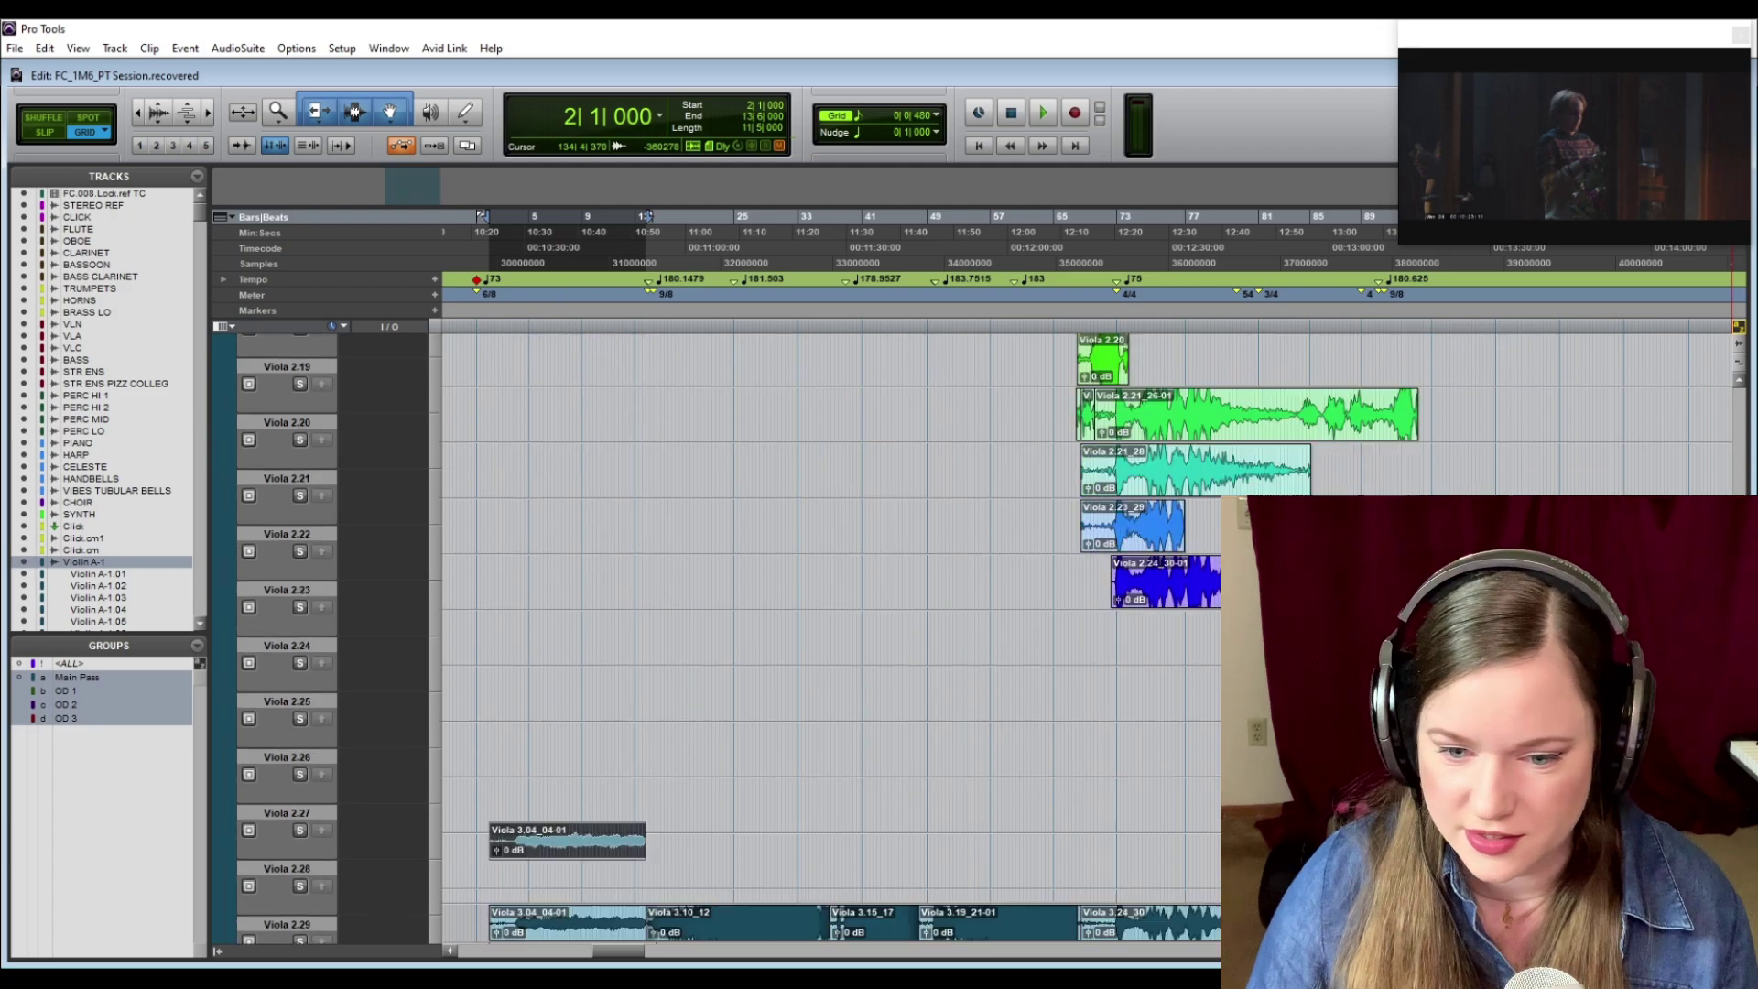
scroll(824, 641, "down", 20)
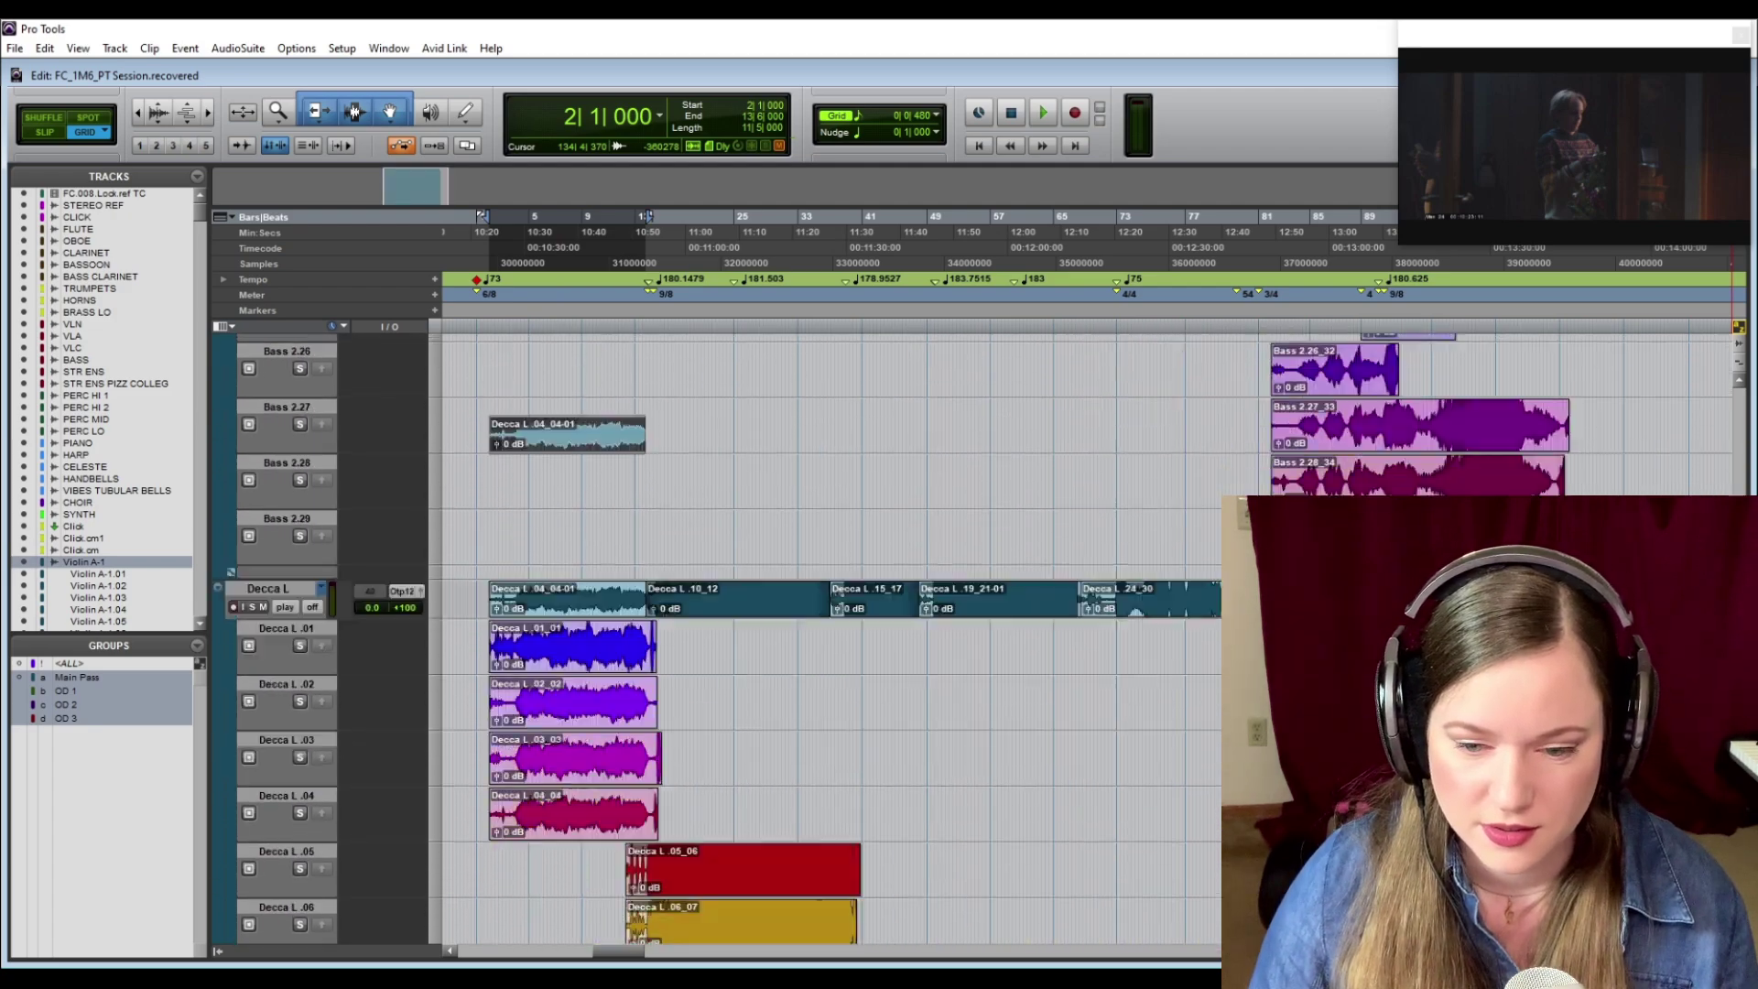
scroll(824, 641, "down", 20)
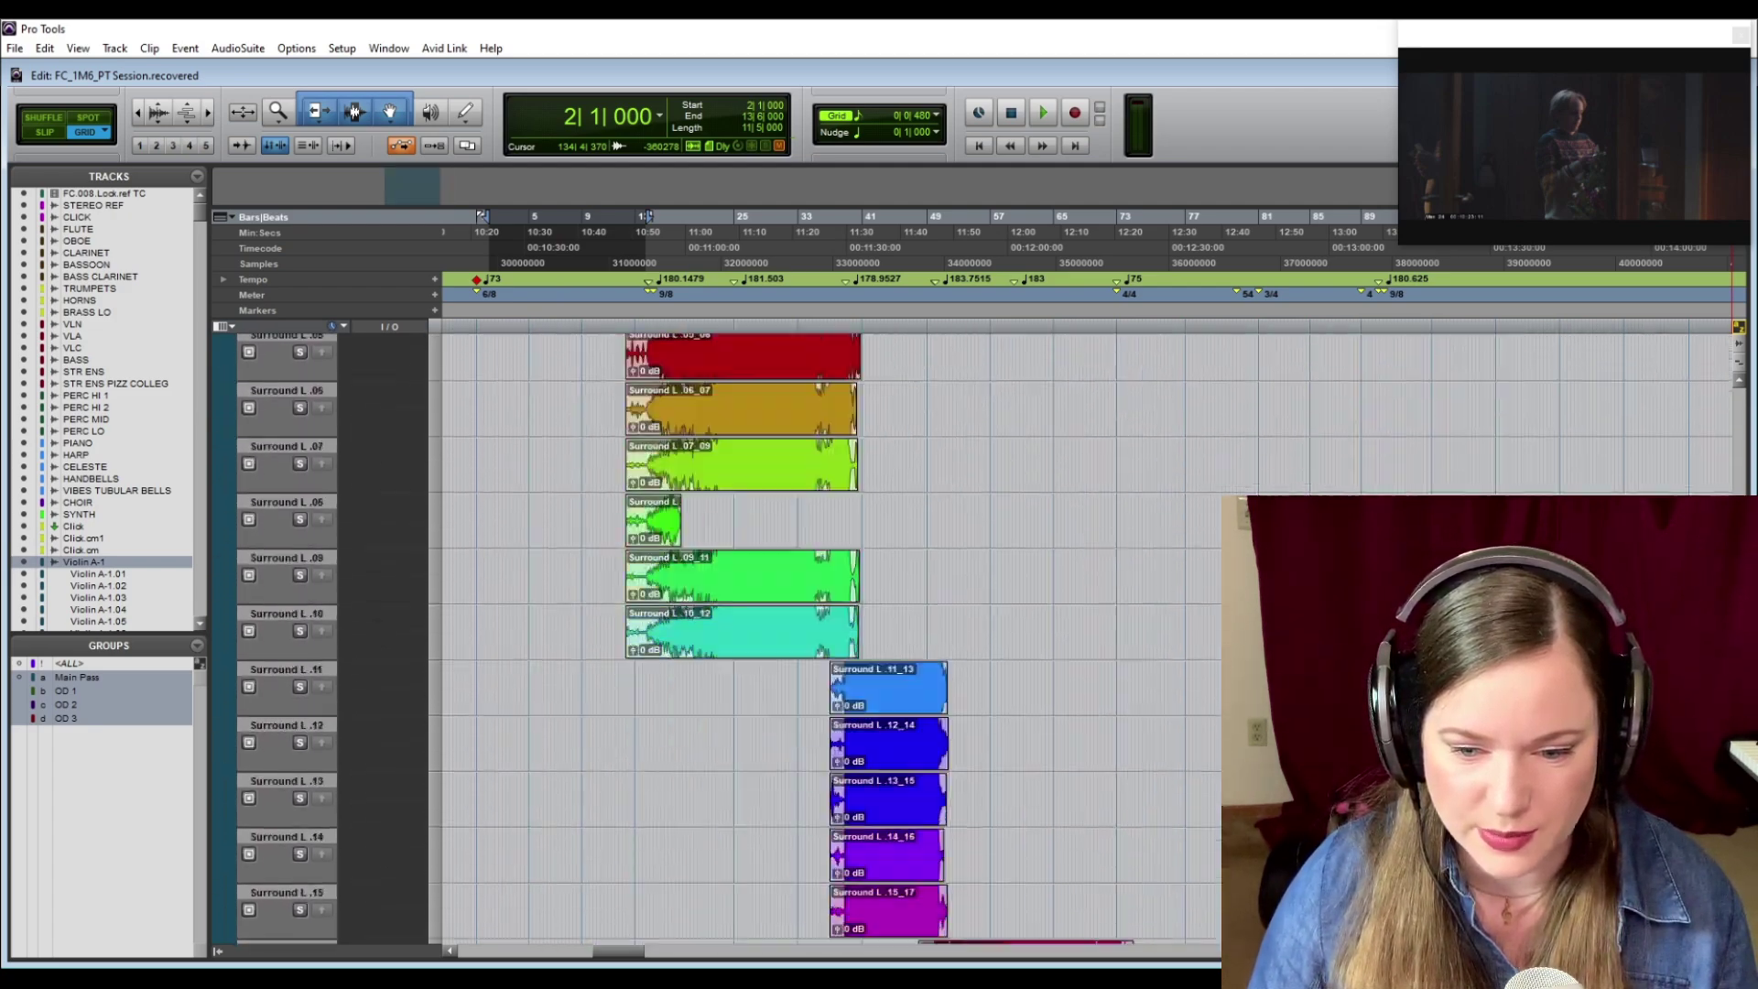
scroll(824, 641, "down", 20)
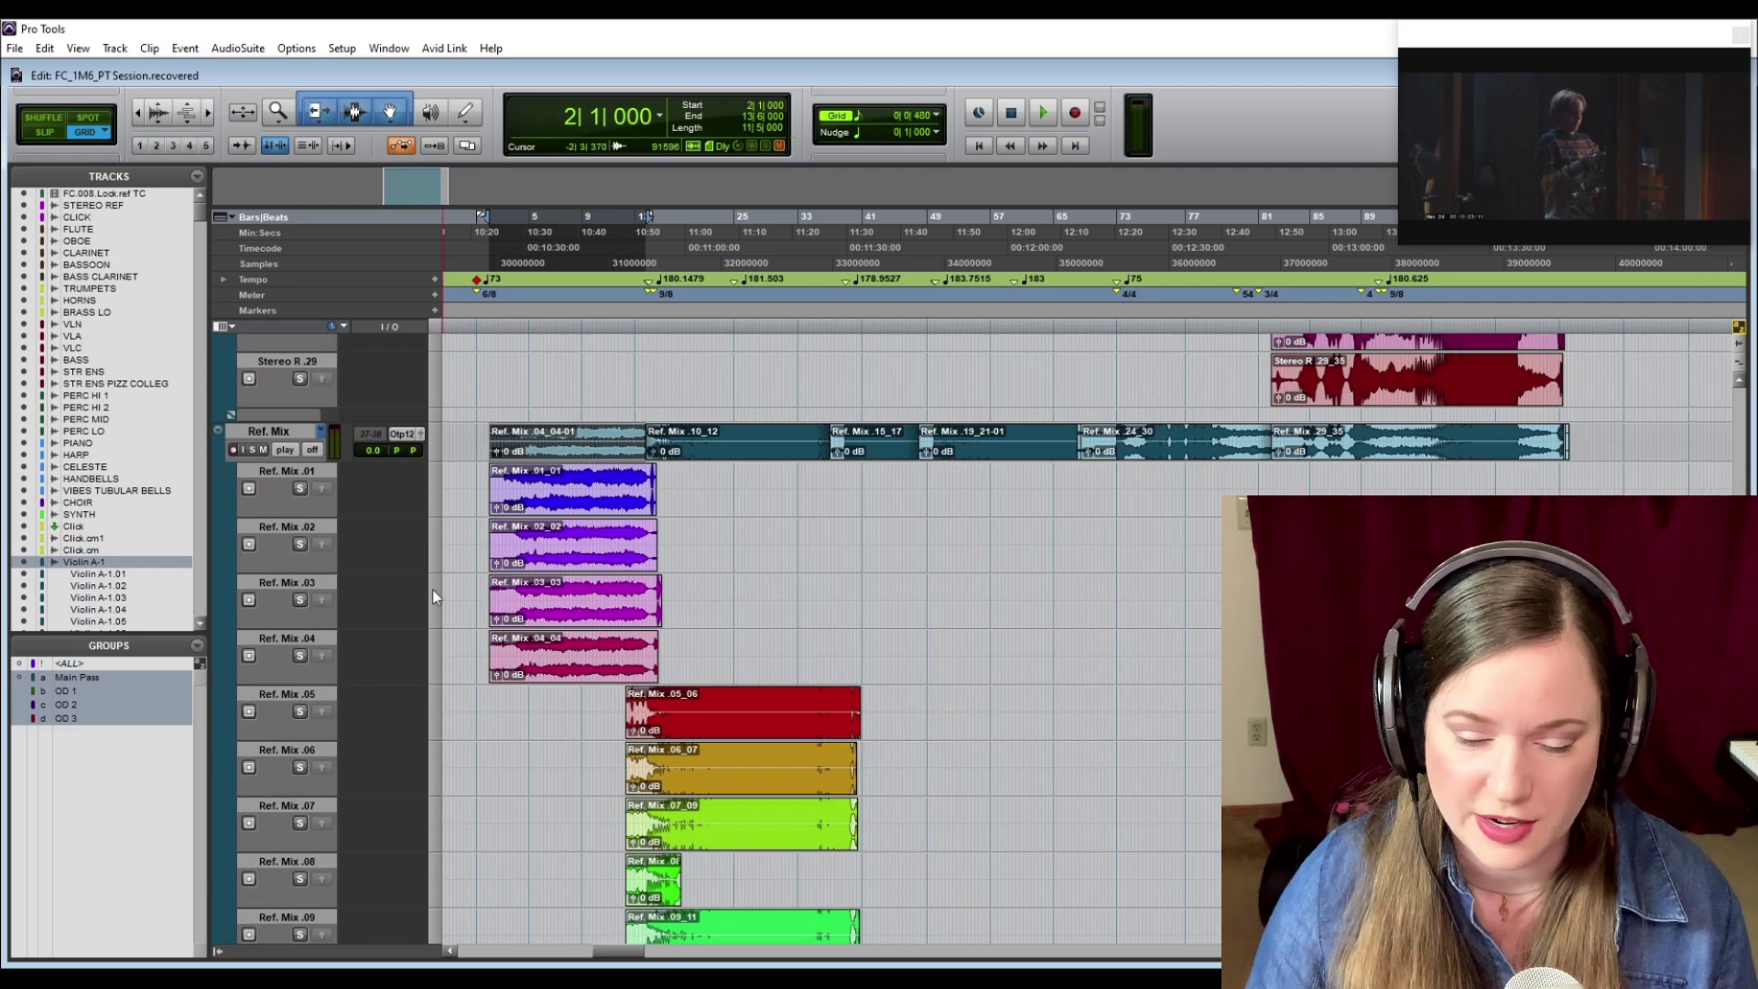
- Select the Ref. Mix track and play a short passage of its main playlist from 2|3|000
left_click(275, 432)
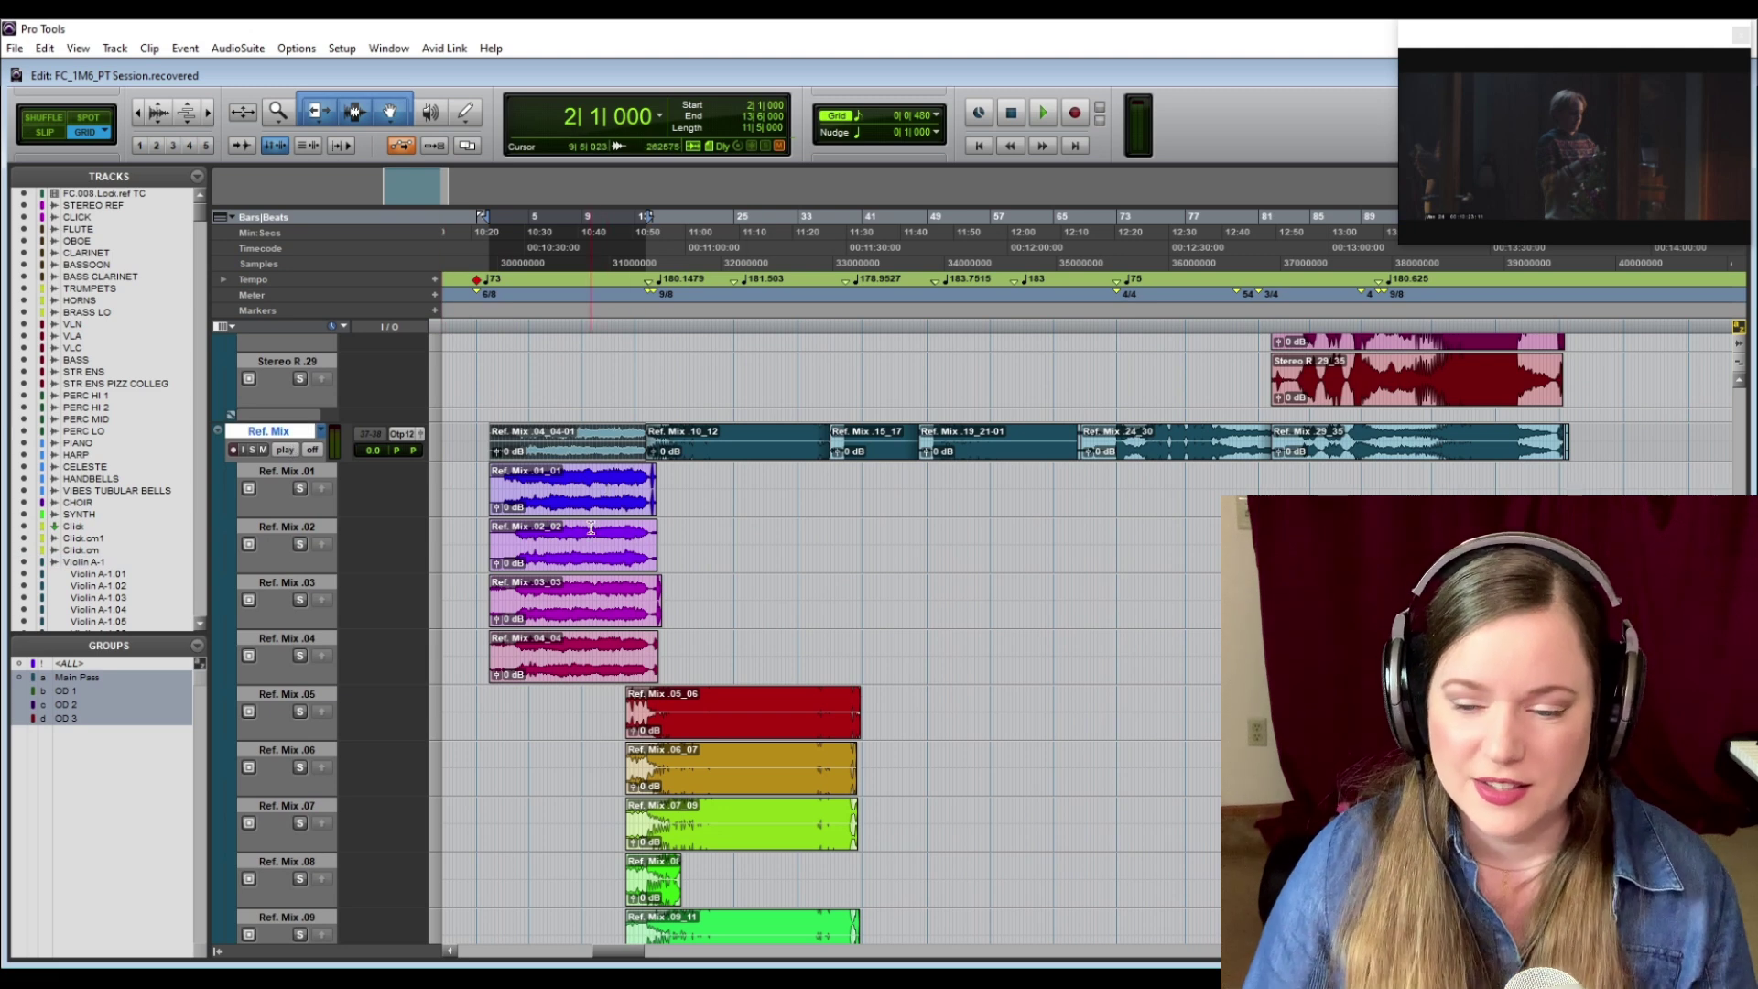
key("Tab")
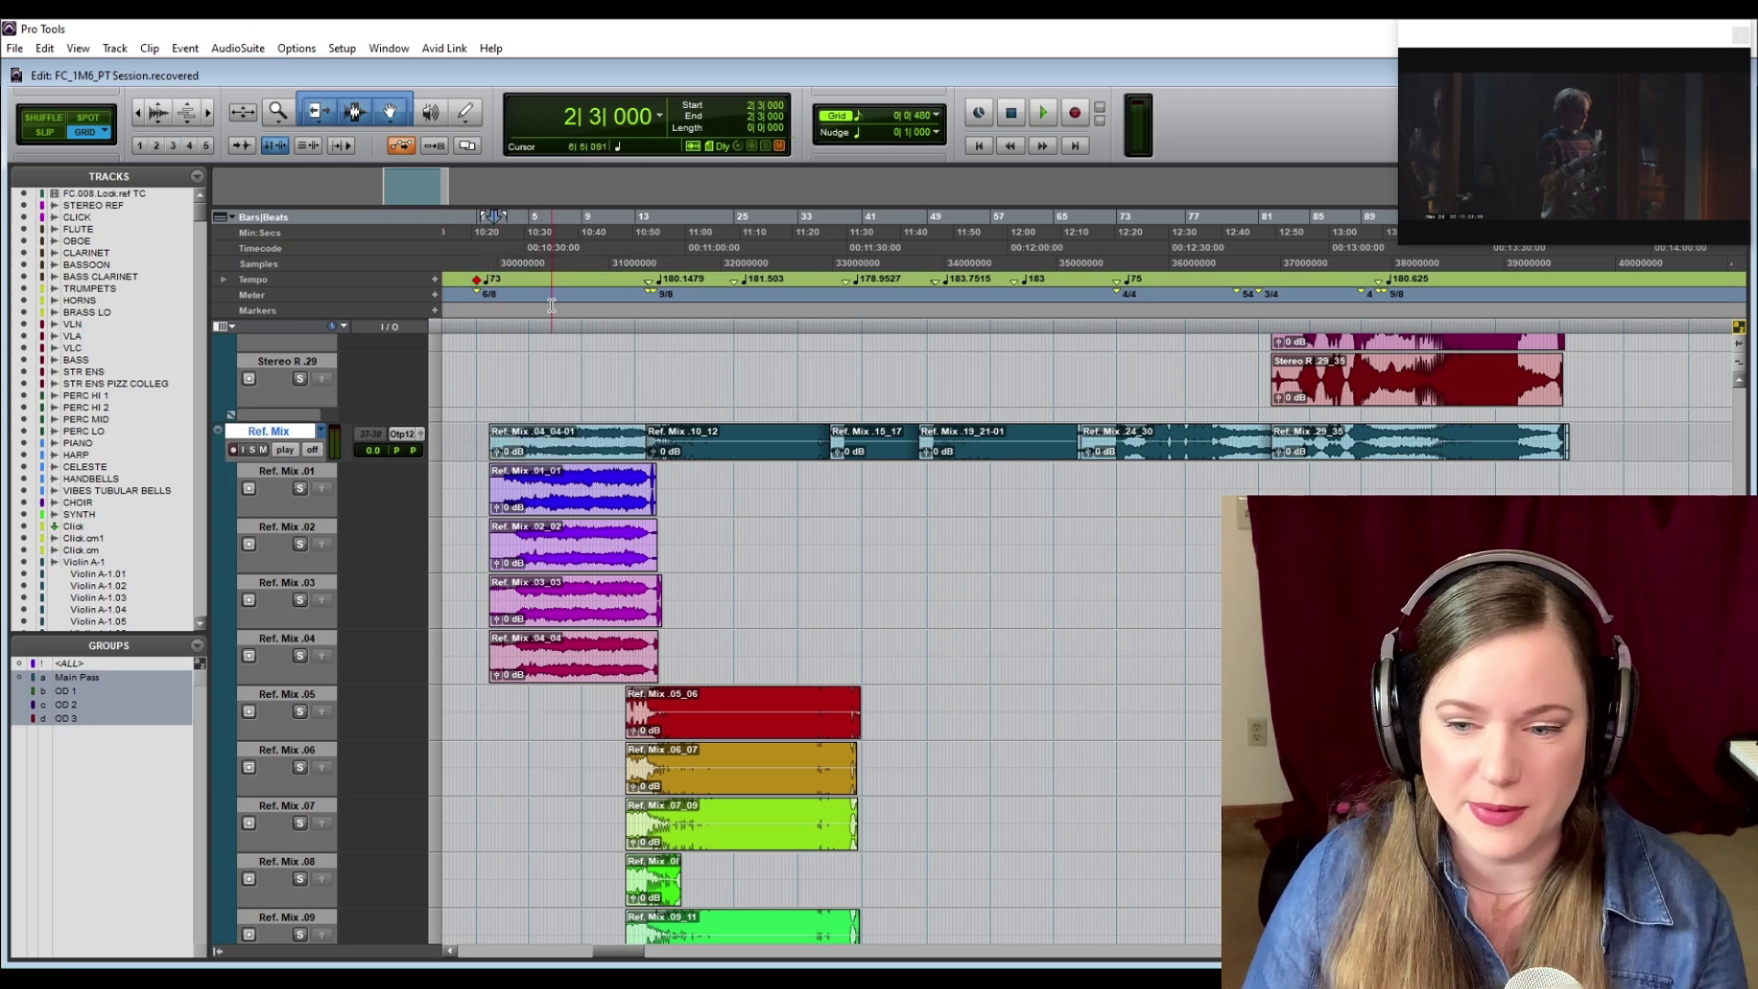
key("space")
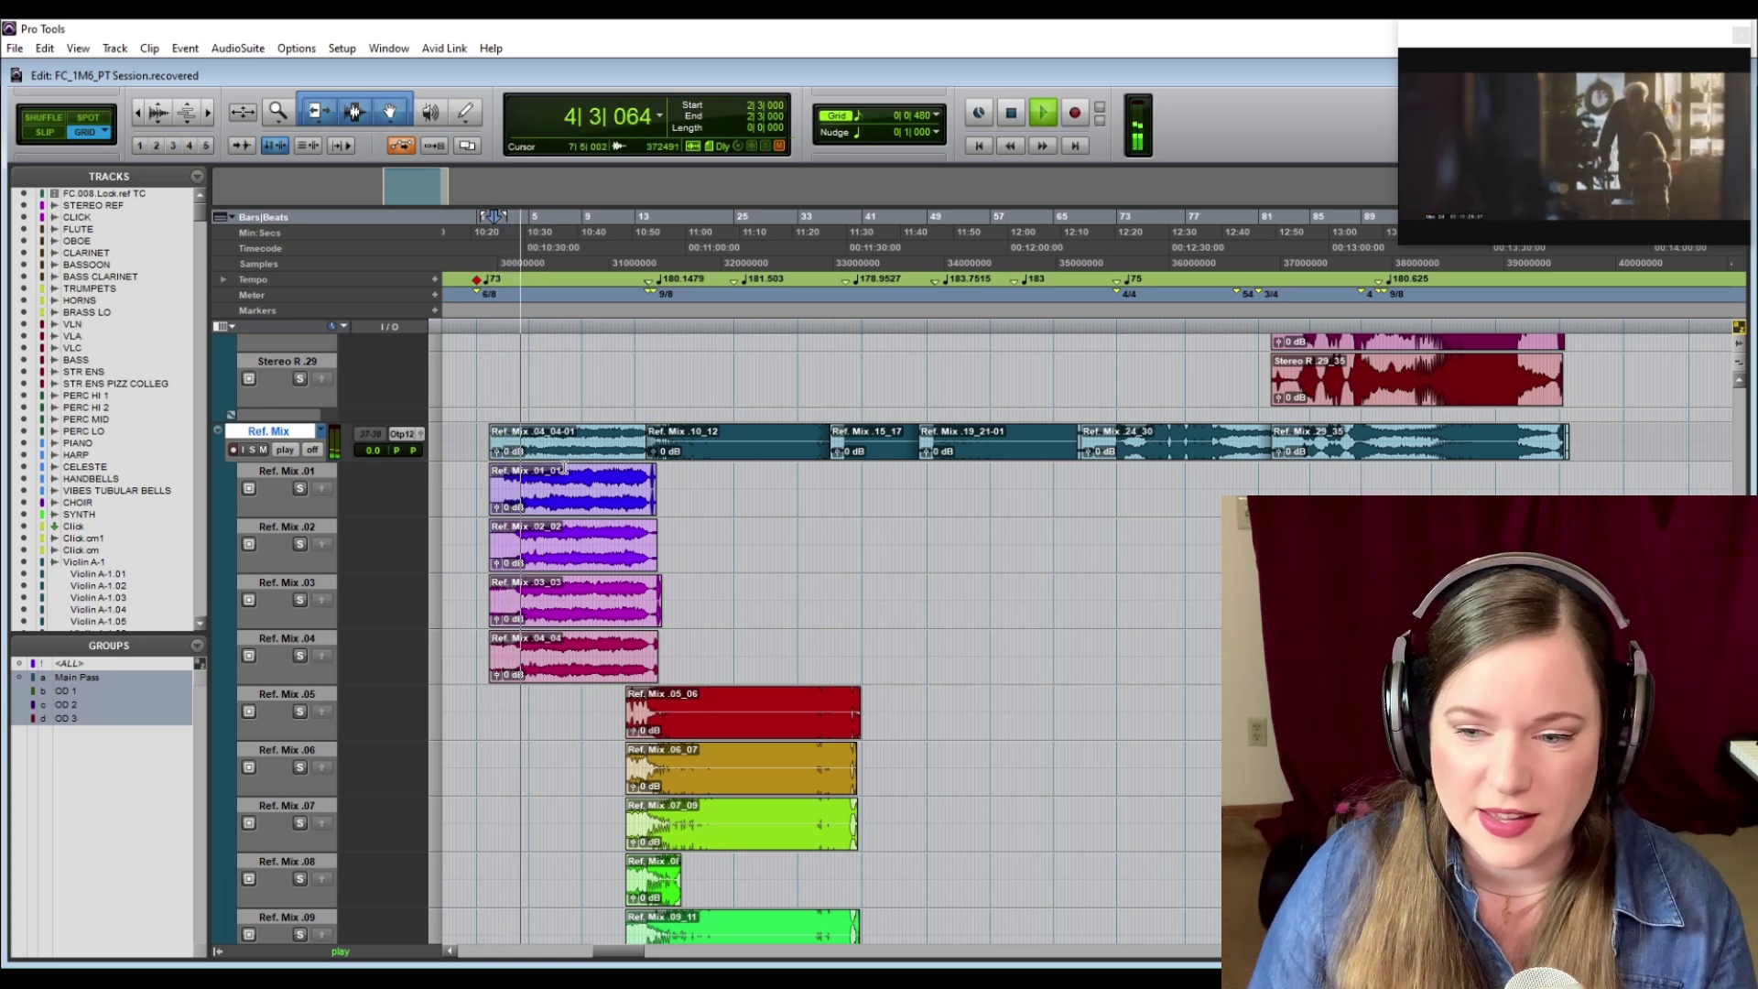
key("space")
- Compare the first clip on the main Ref. Mix playlist with take clip Ref. Mix .04_04 by selecting each, ending on the main clip
double_click(524, 439)
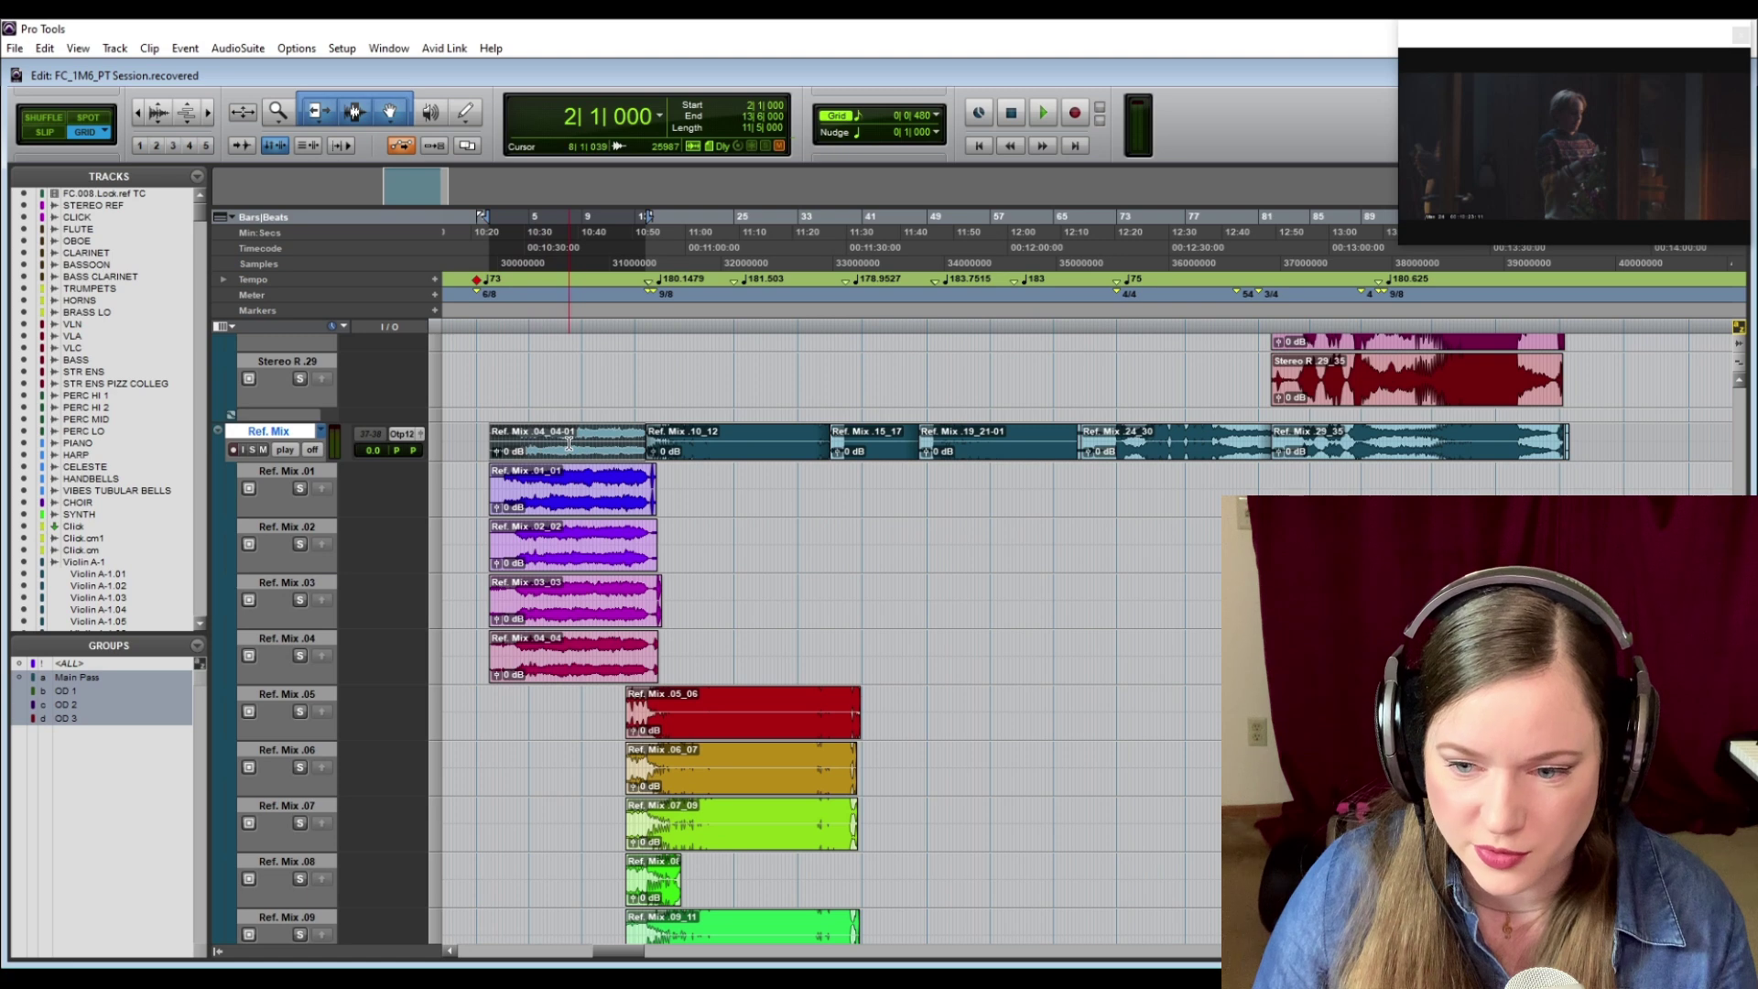
left_click(544, 666)
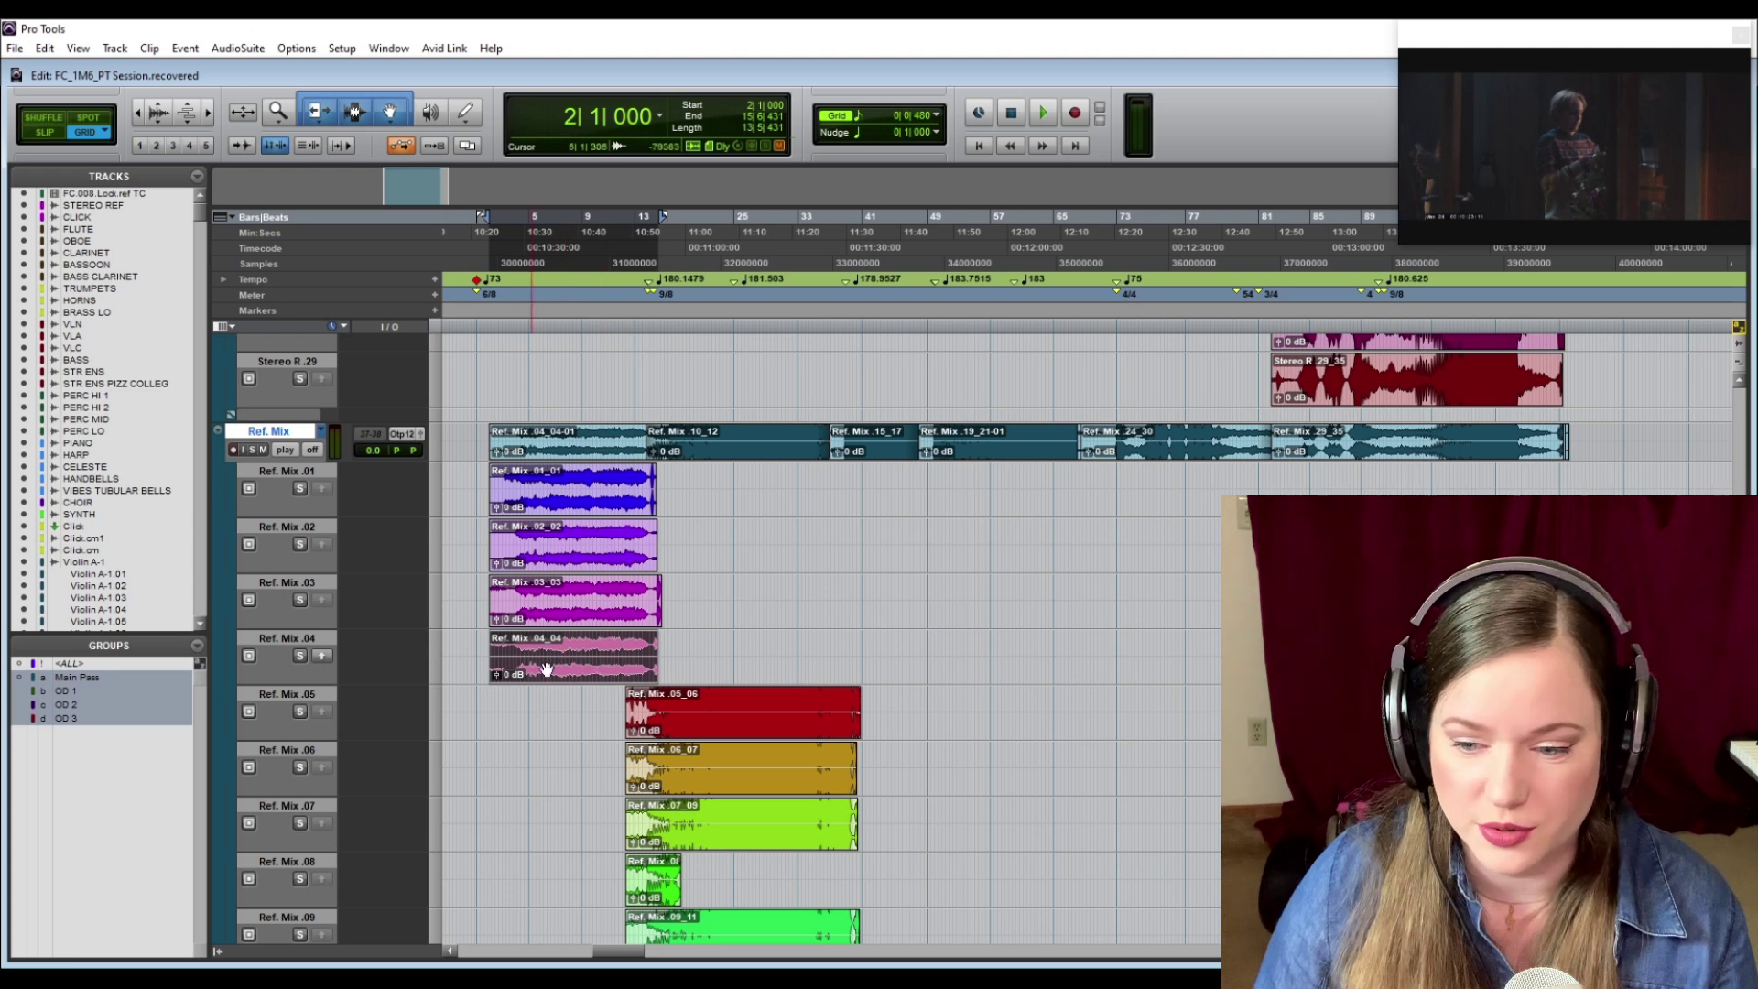
left_click(586, 447)
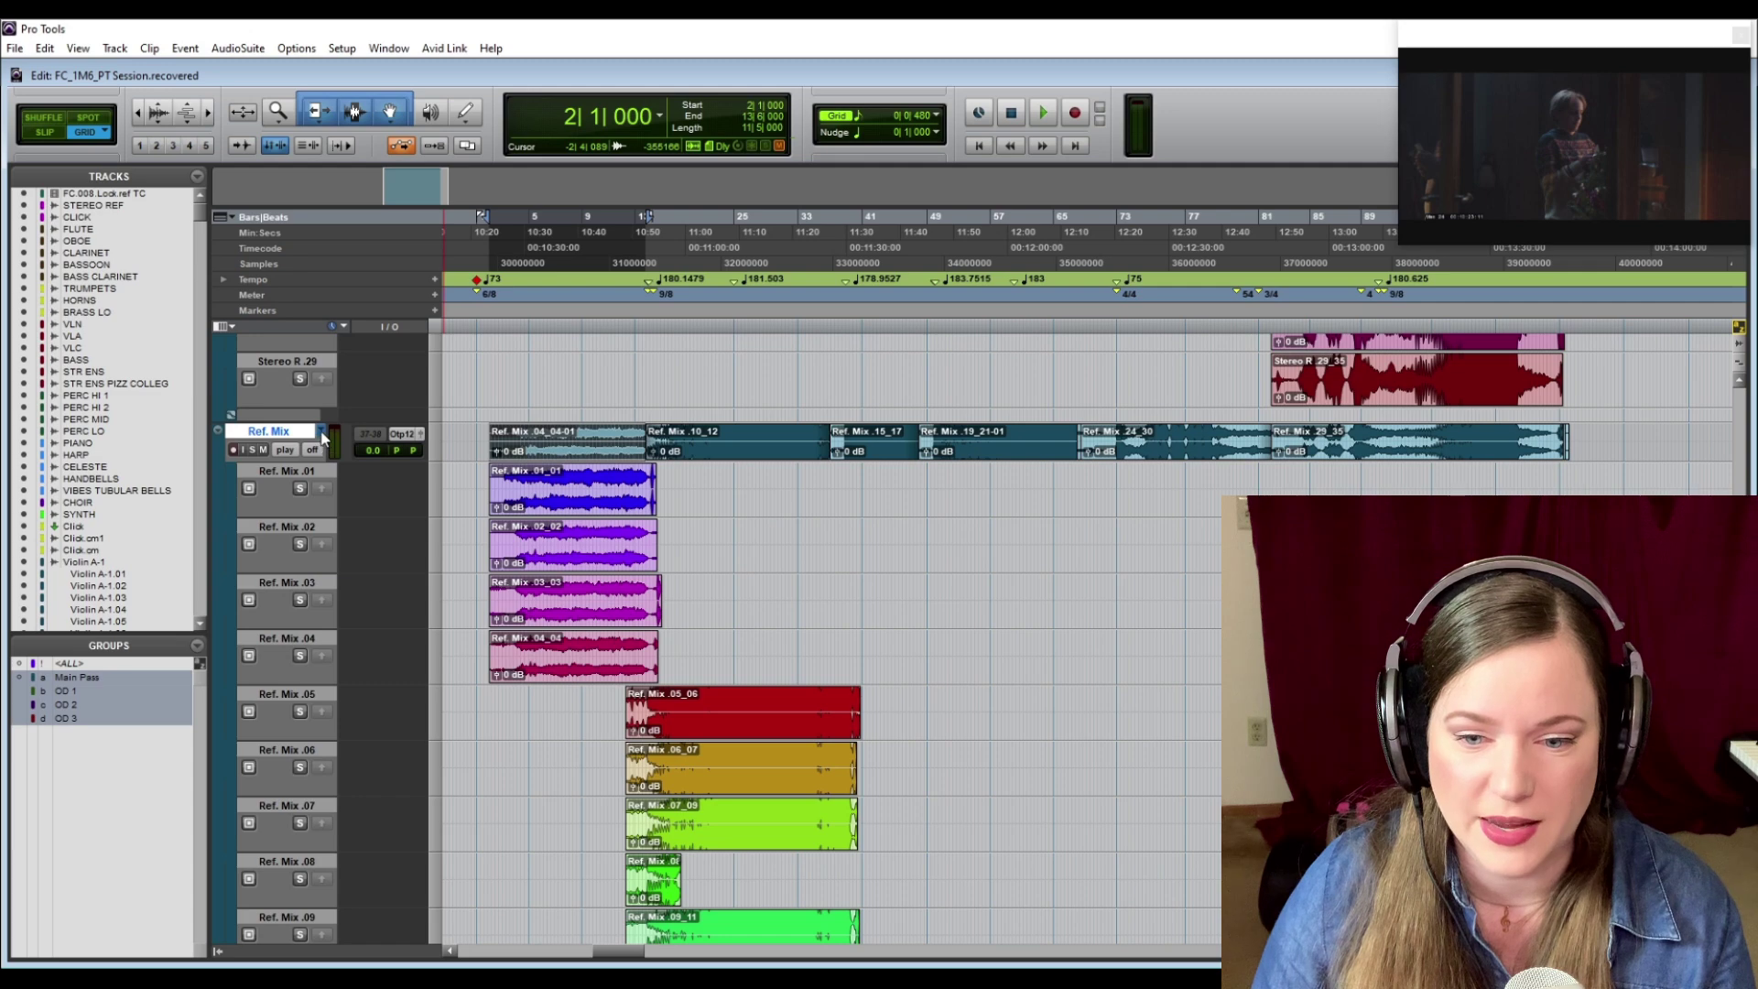
- Look through the Ref. Mix track's playlist list and its target playlist choices without changing the playlist
left_click(283, 450)
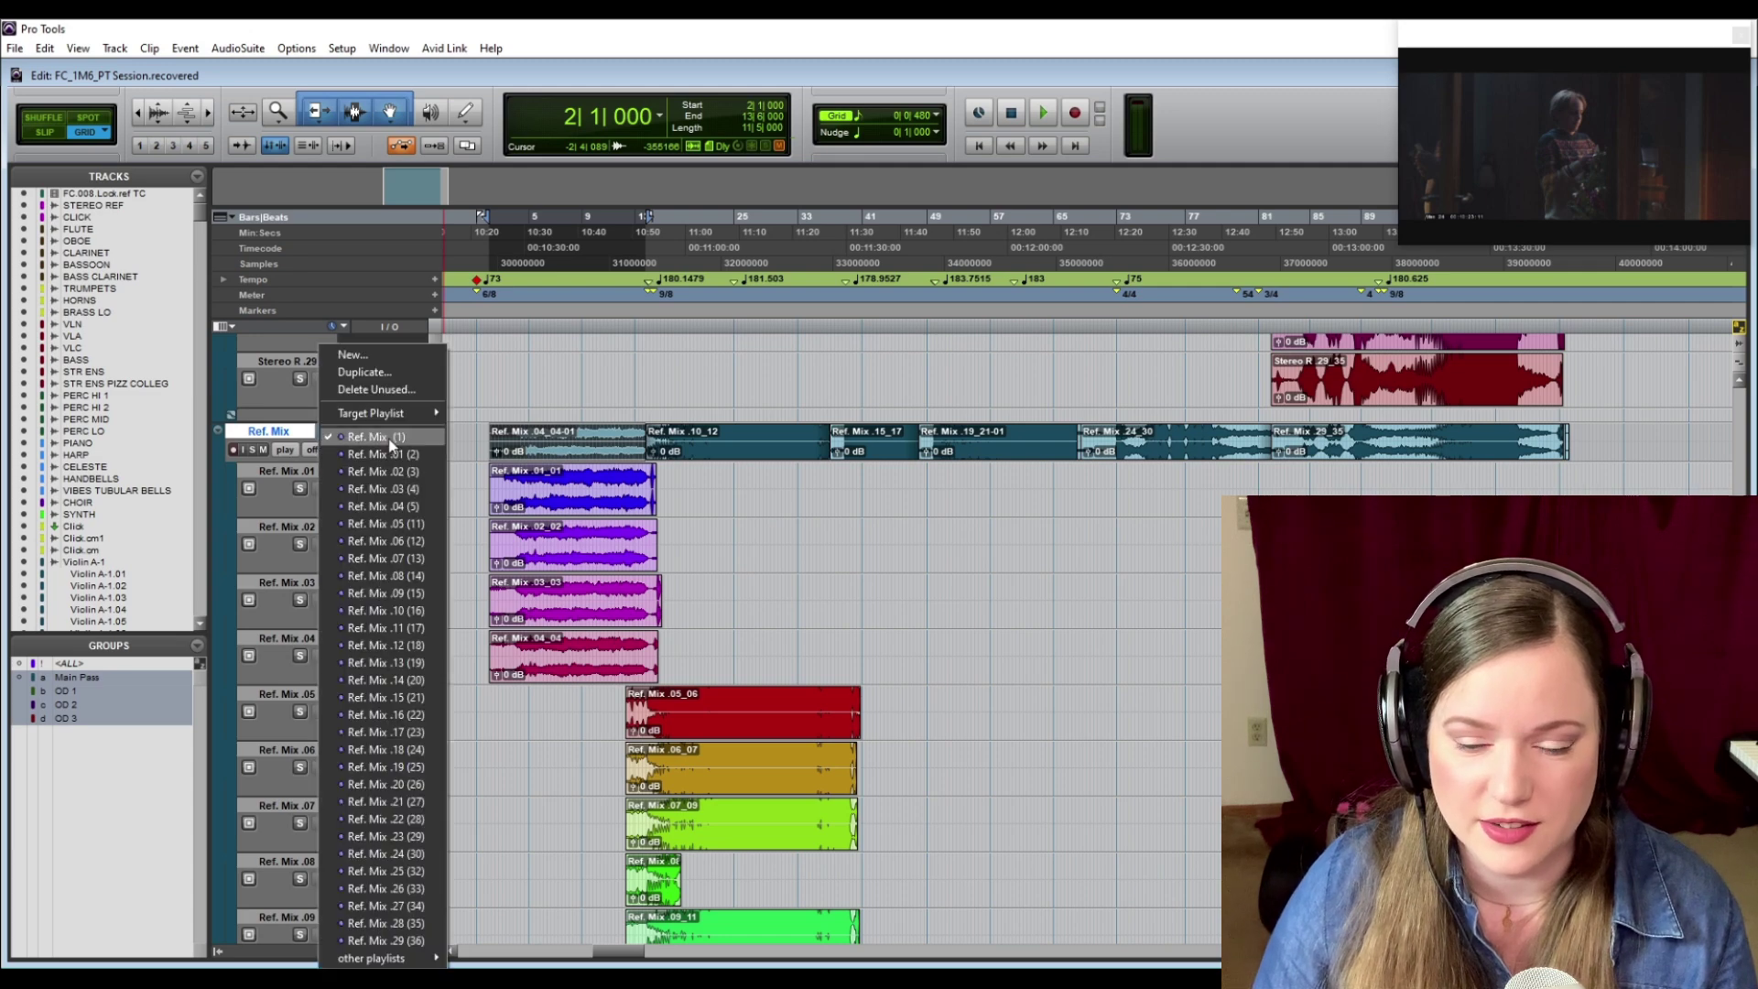
mouse_move(410, 413)
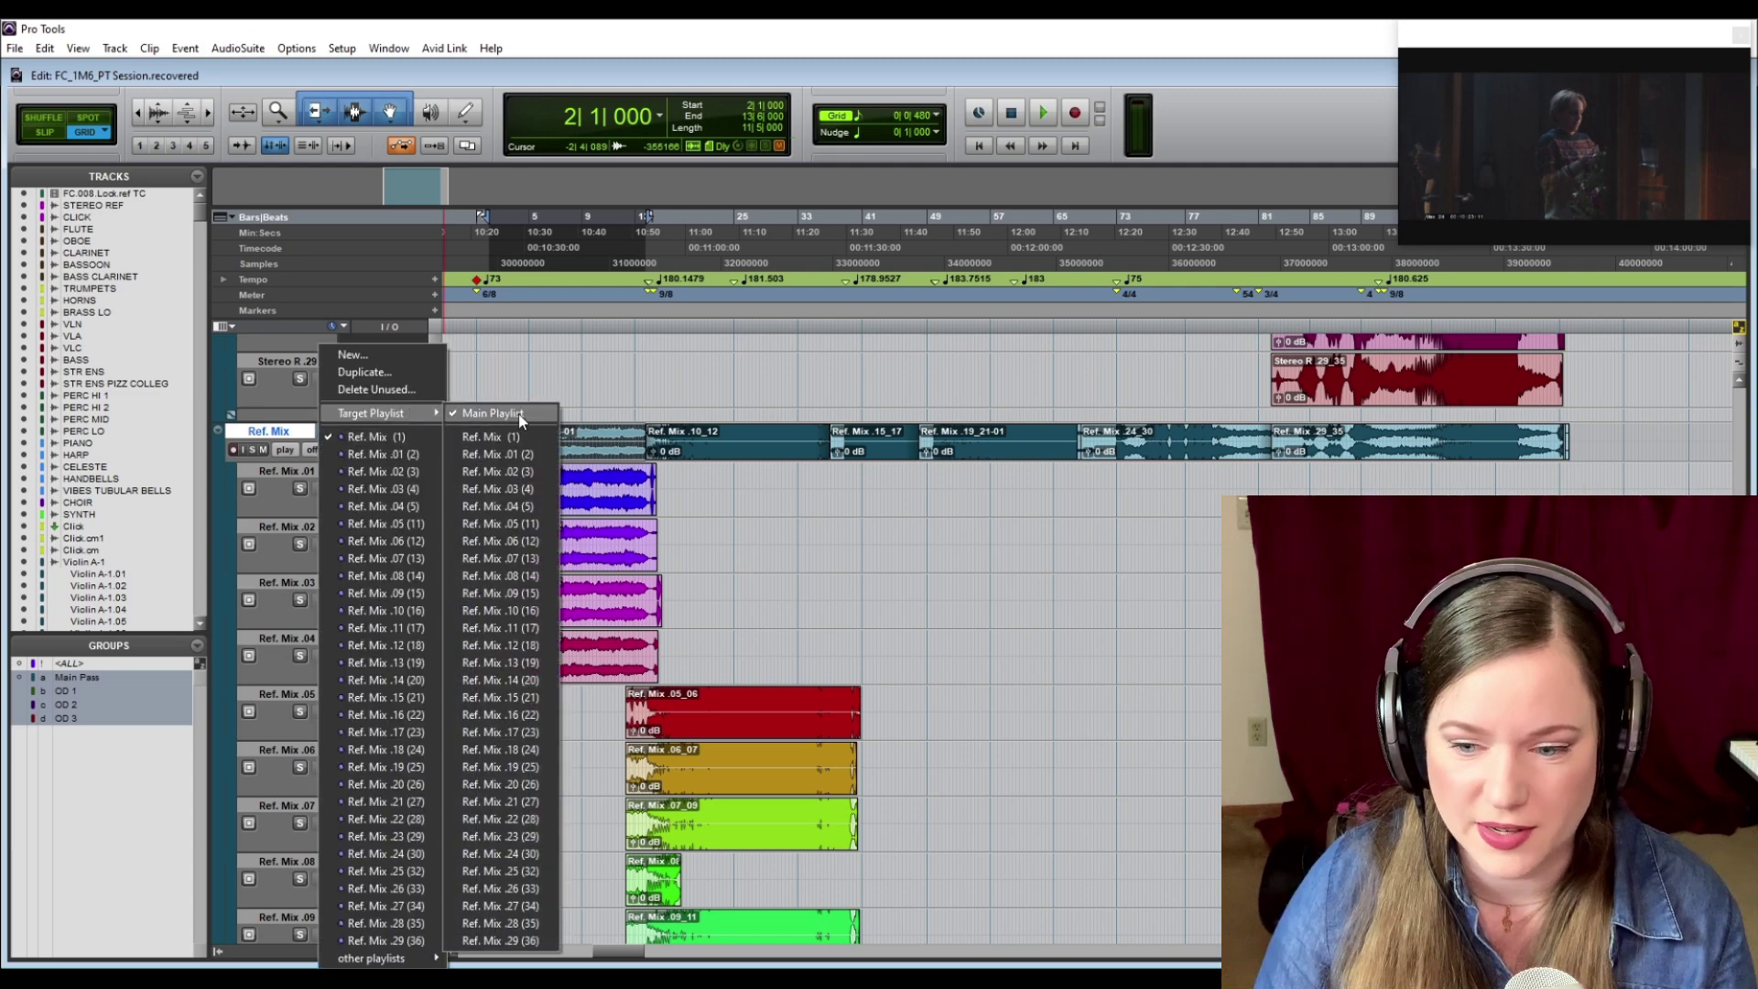
left_click(285, 432)
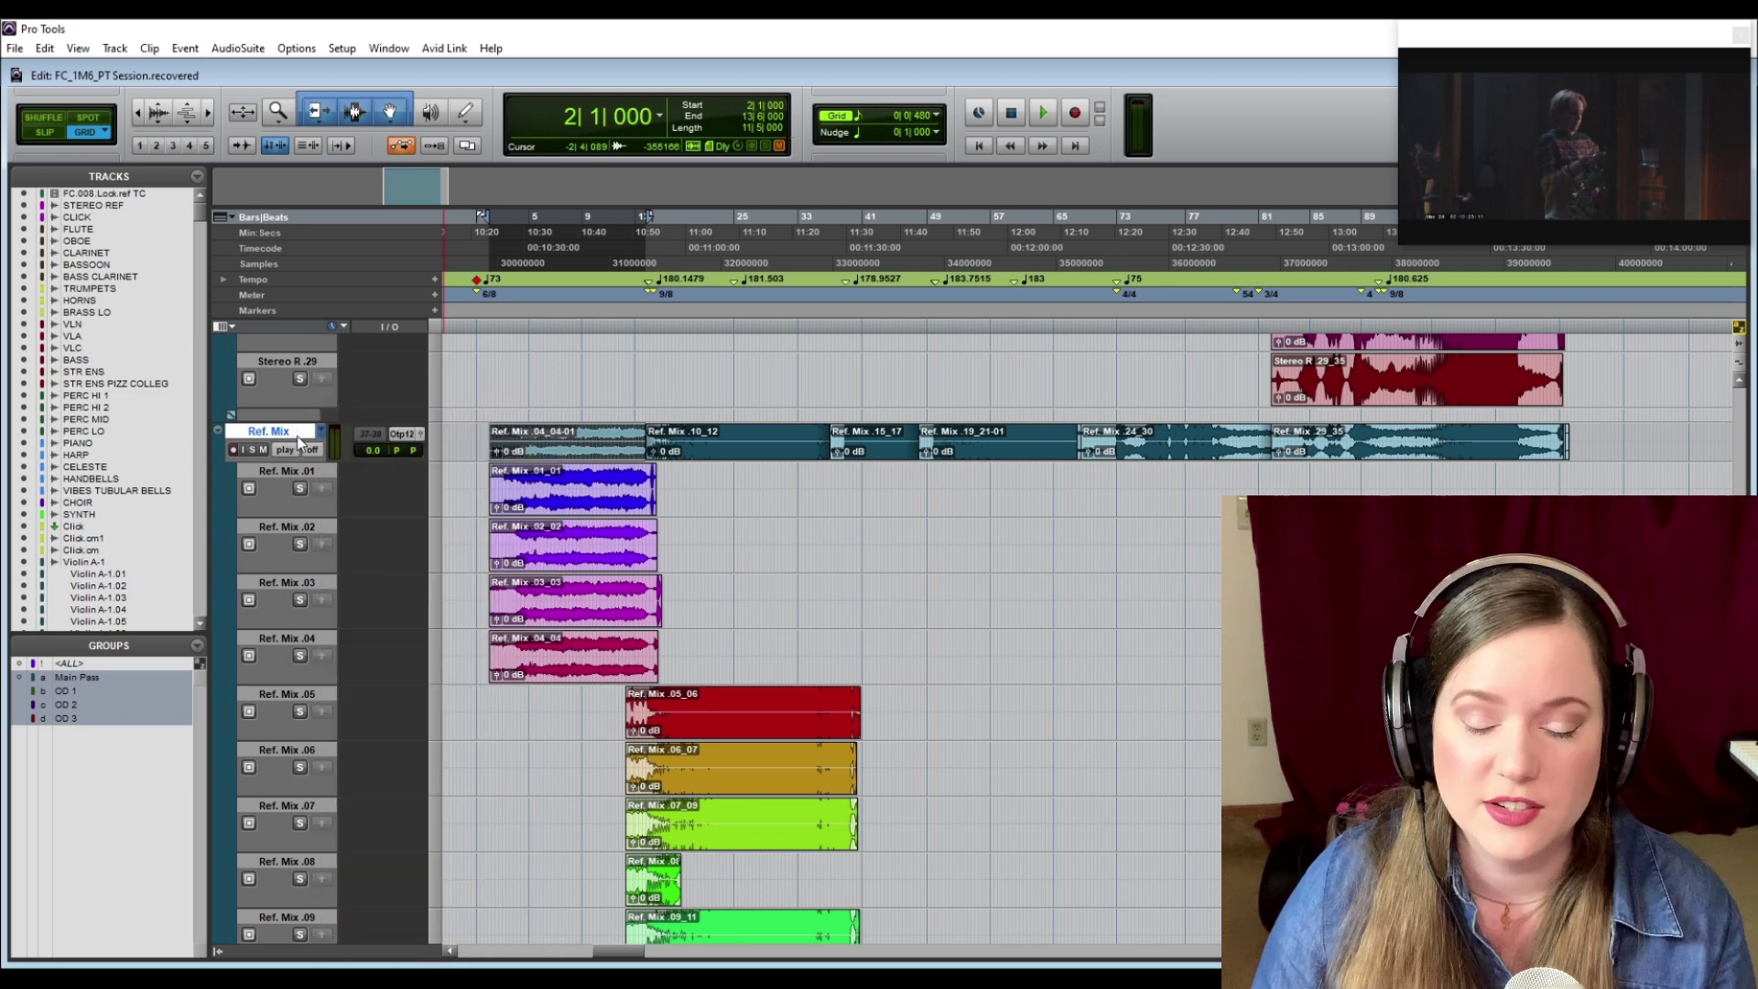
left_click(249, 488)
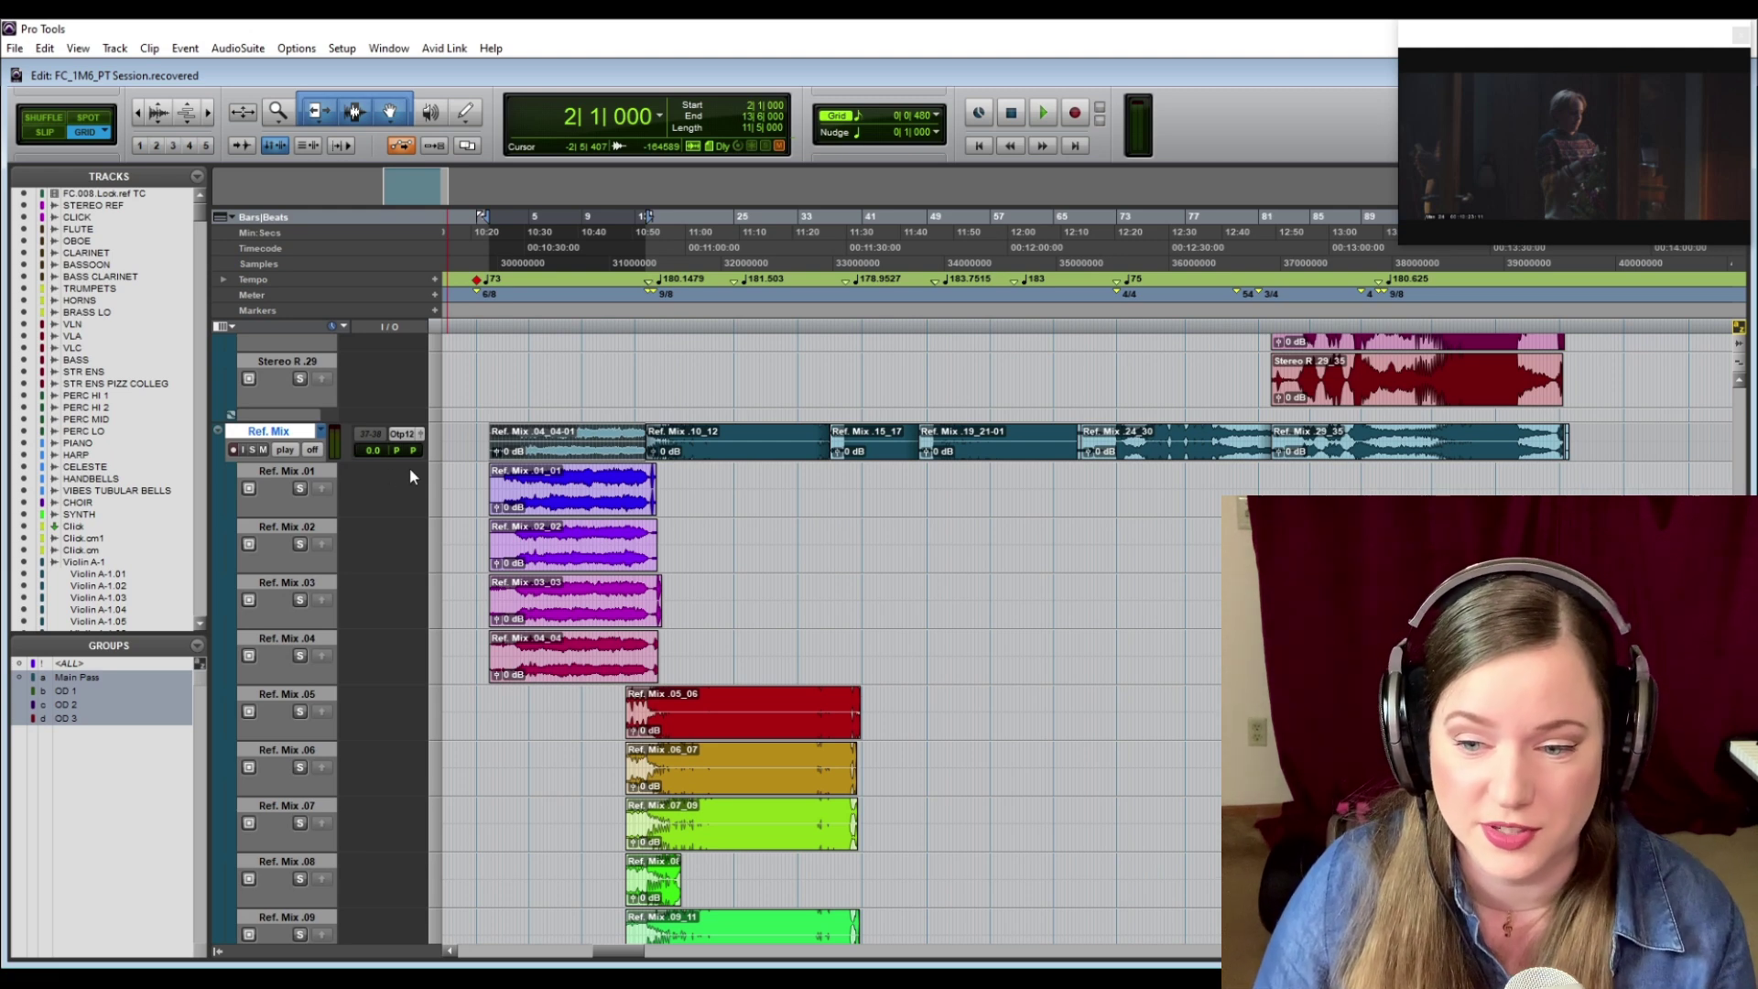
- Select the Ref. Mix .01_01 take clip, solo the Ref. Mix .01 playlist, and play it from 3|2|000
left_click(565, 671)
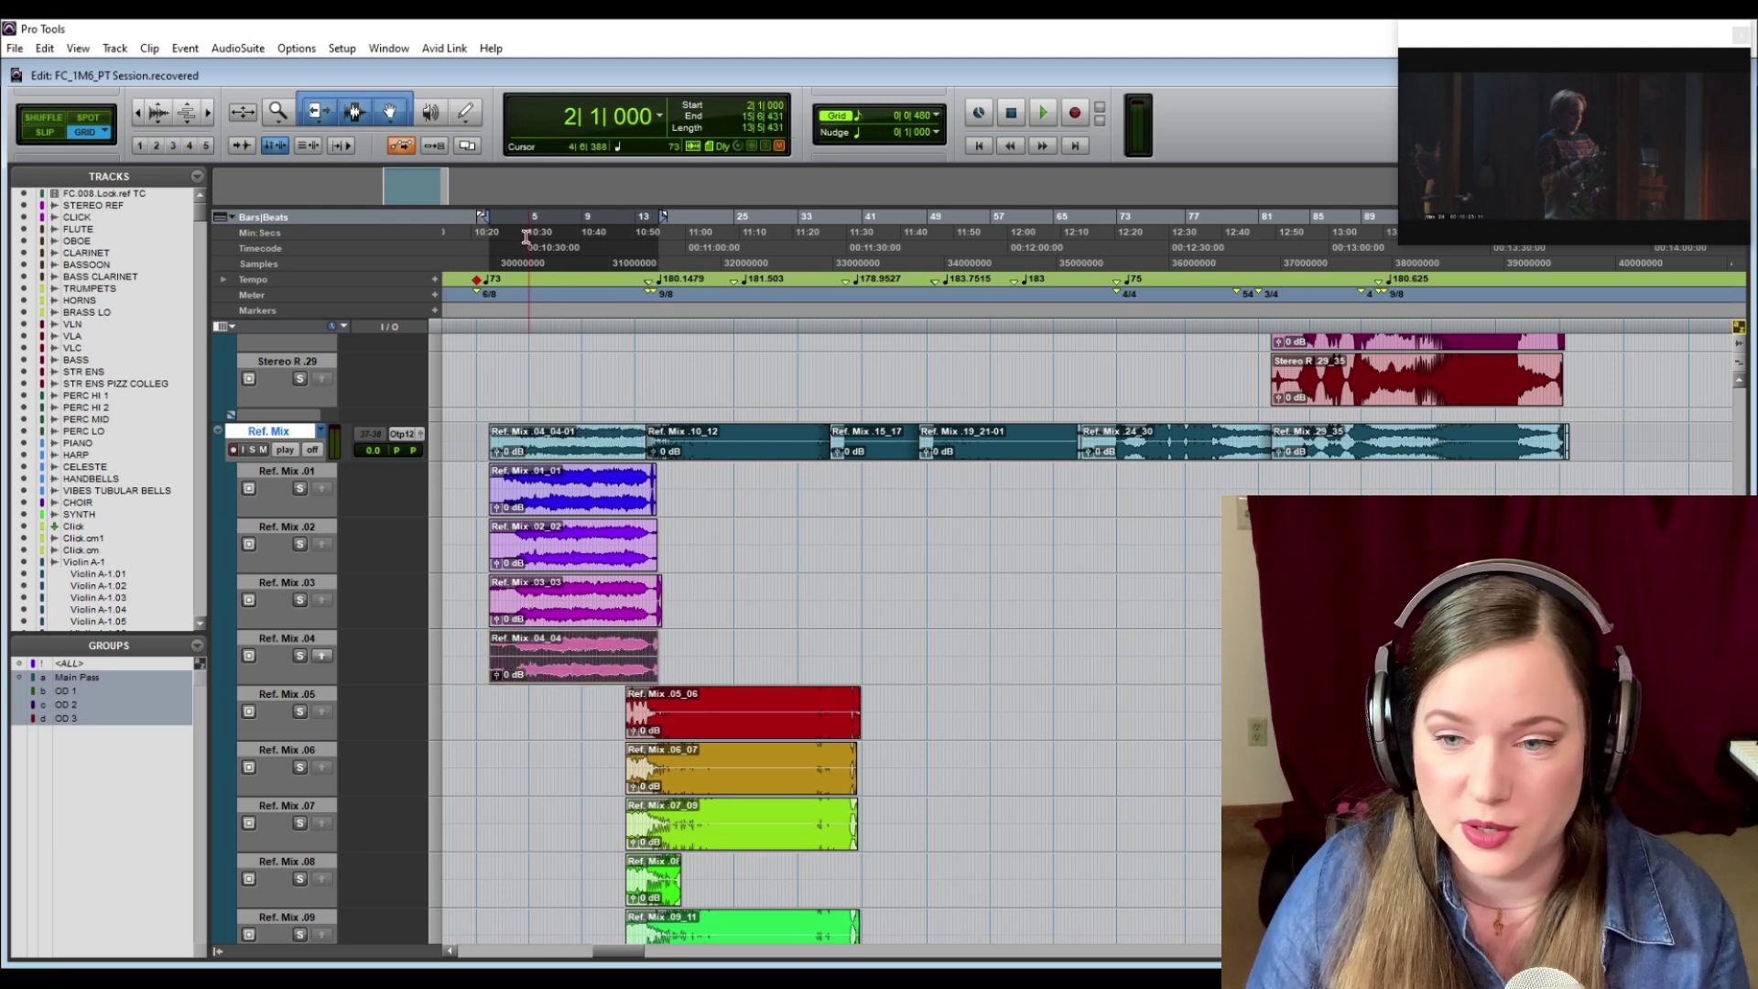
key("Return")
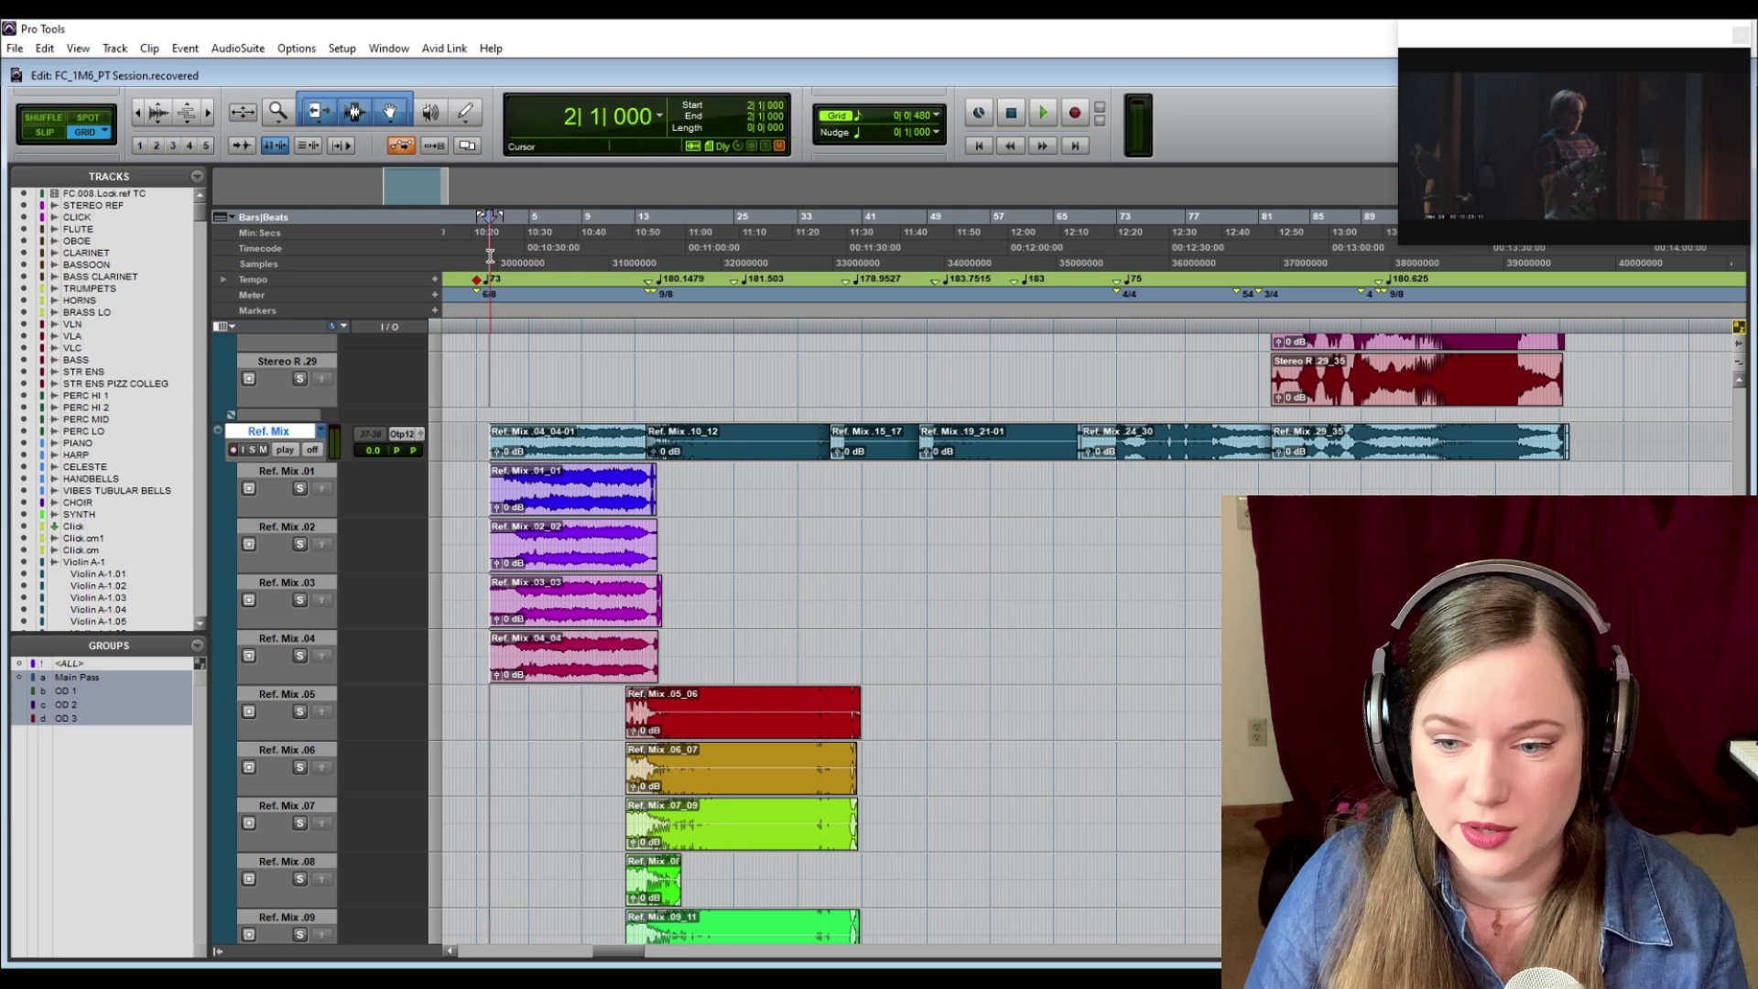
left_click(548, 509)
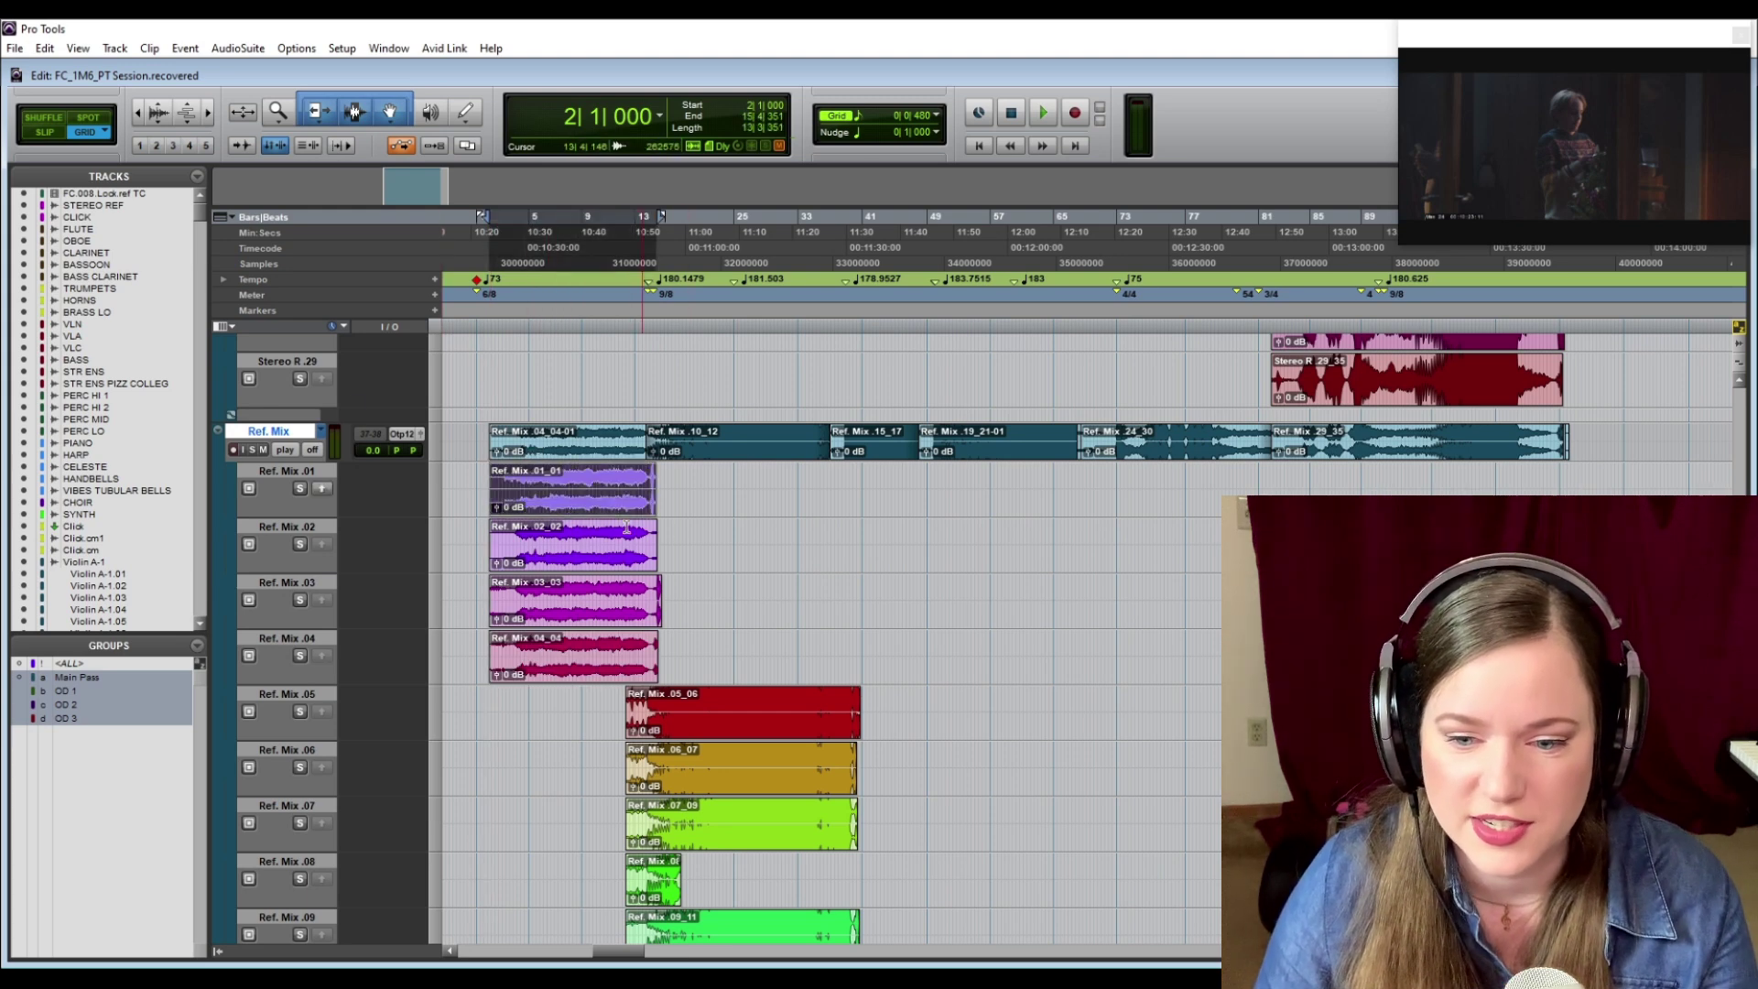
left_click(300, 489)
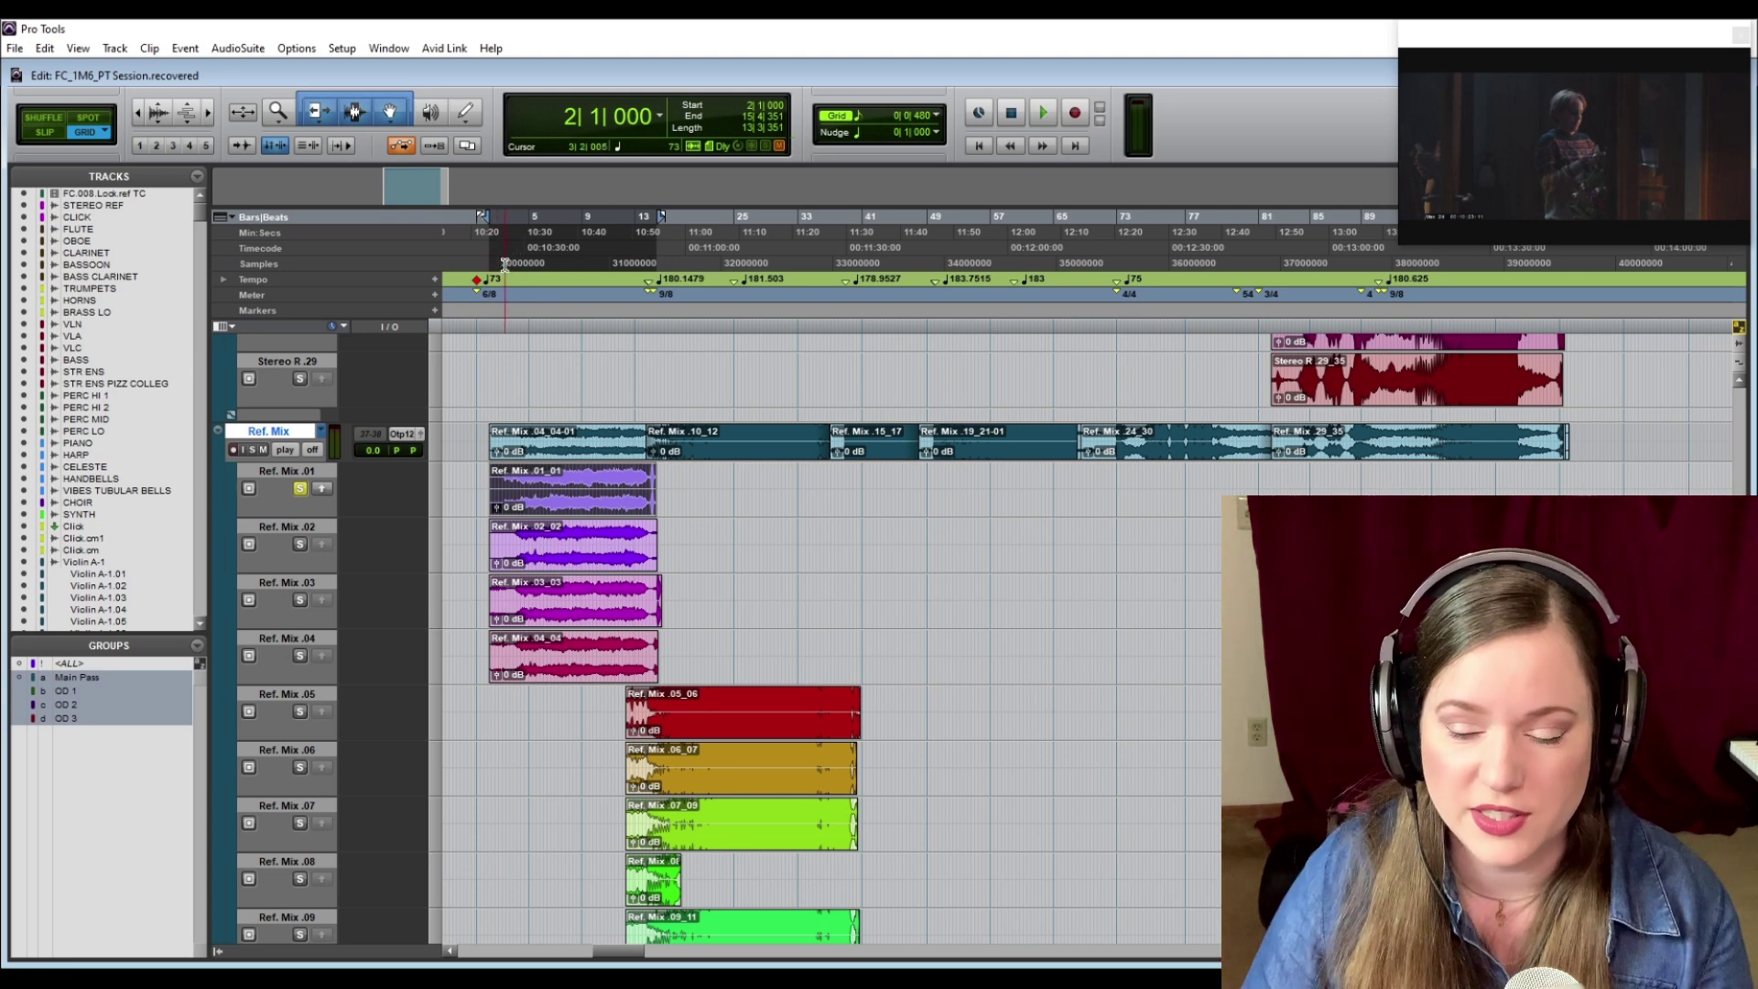
left_click(505, 256)
key("space")
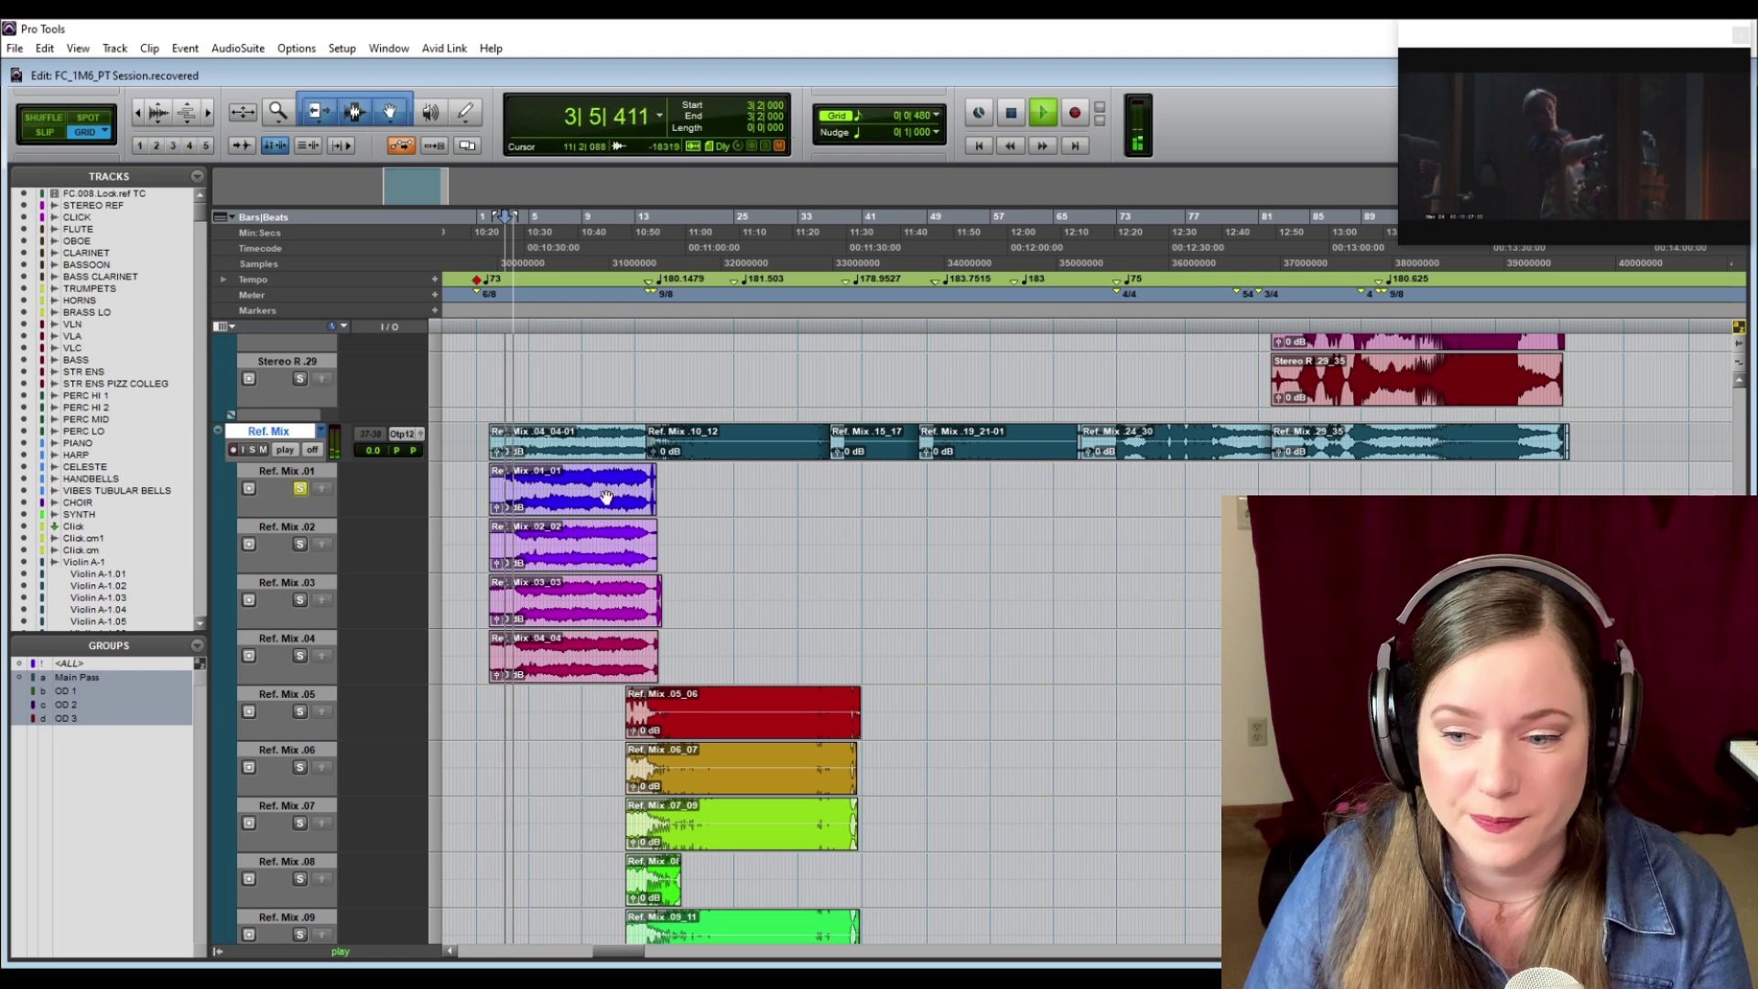
- Audition the Ref. Mix .02 and .03 take playlists by soloing each in turn, and end with playback stopped and the solo cleared
left_click(300, 545)
key("space")
left_click(301, 545)
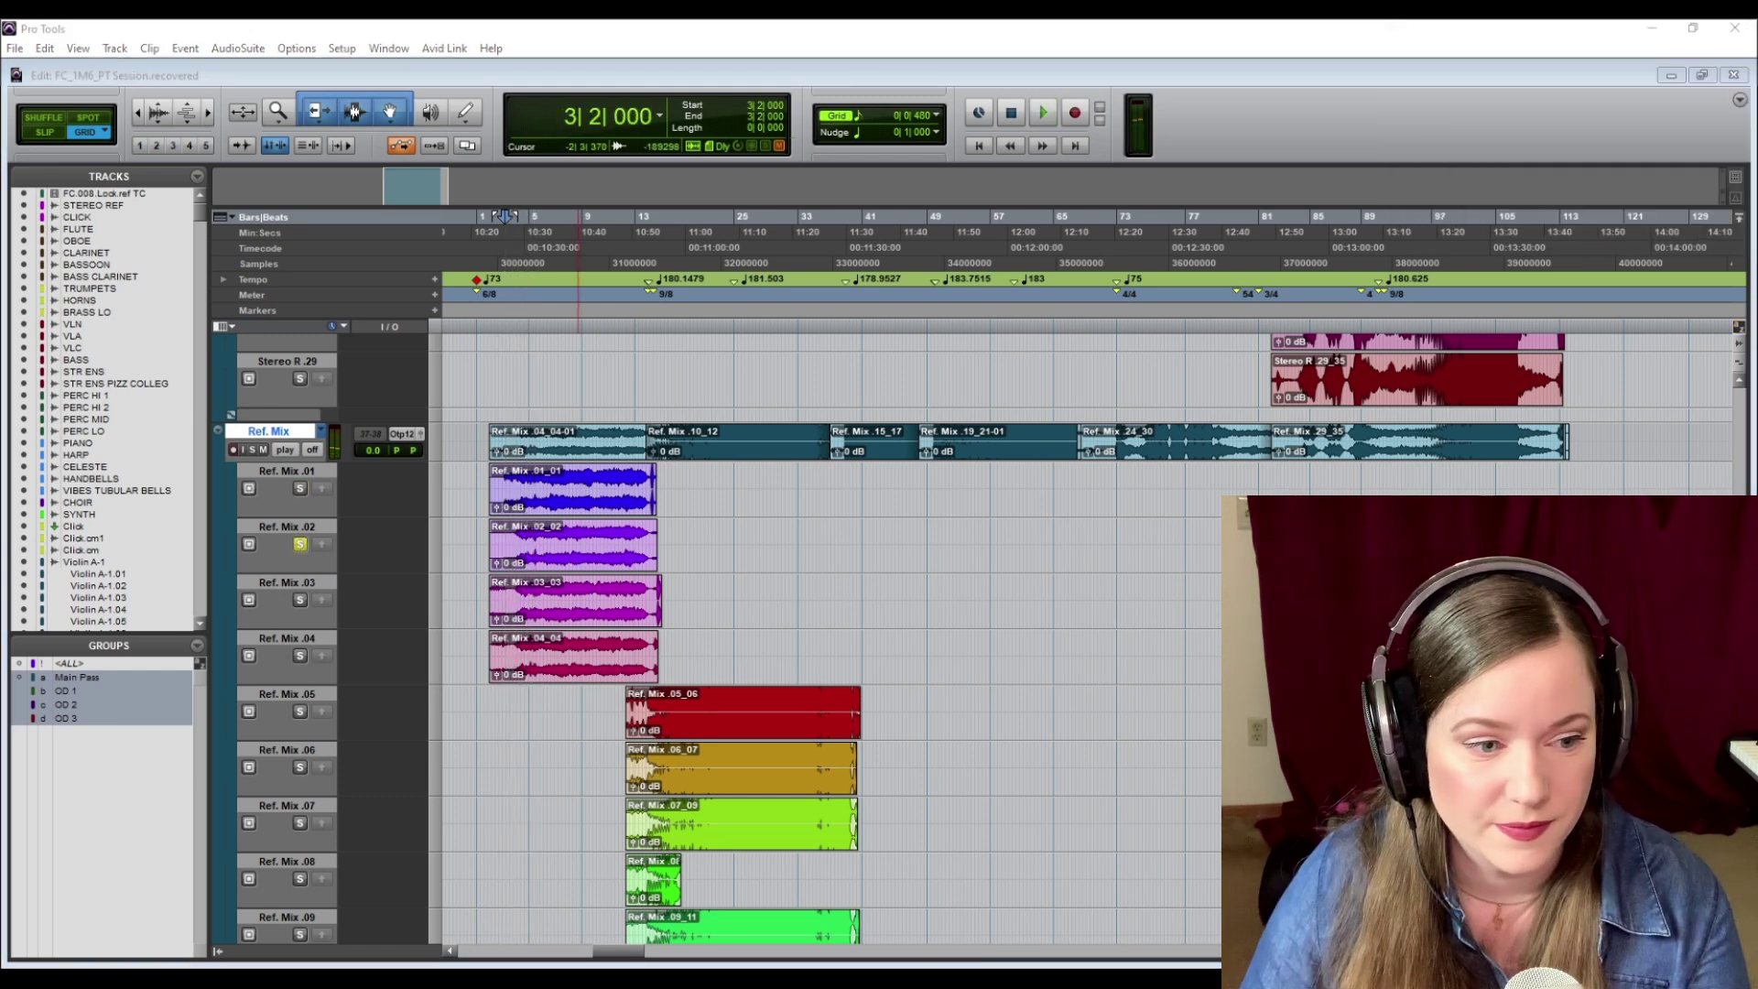
key("space")
left_click(300, 600)
key("space")
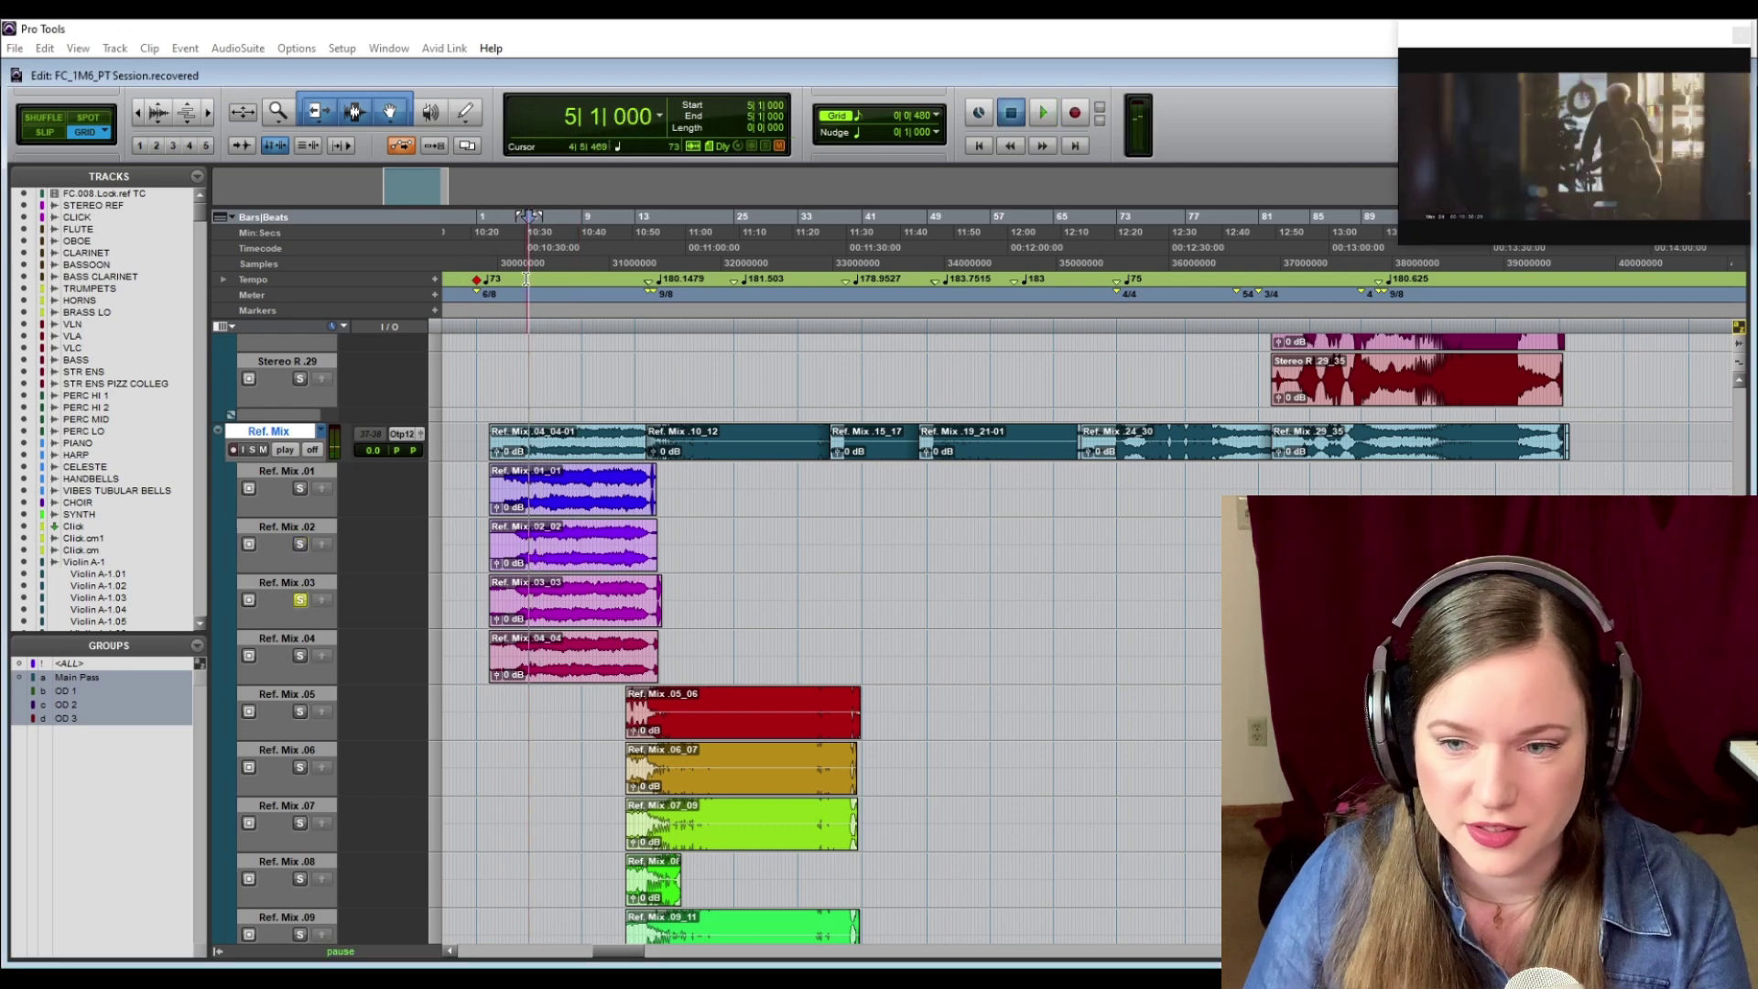
left_click(300, 600)
key("space")
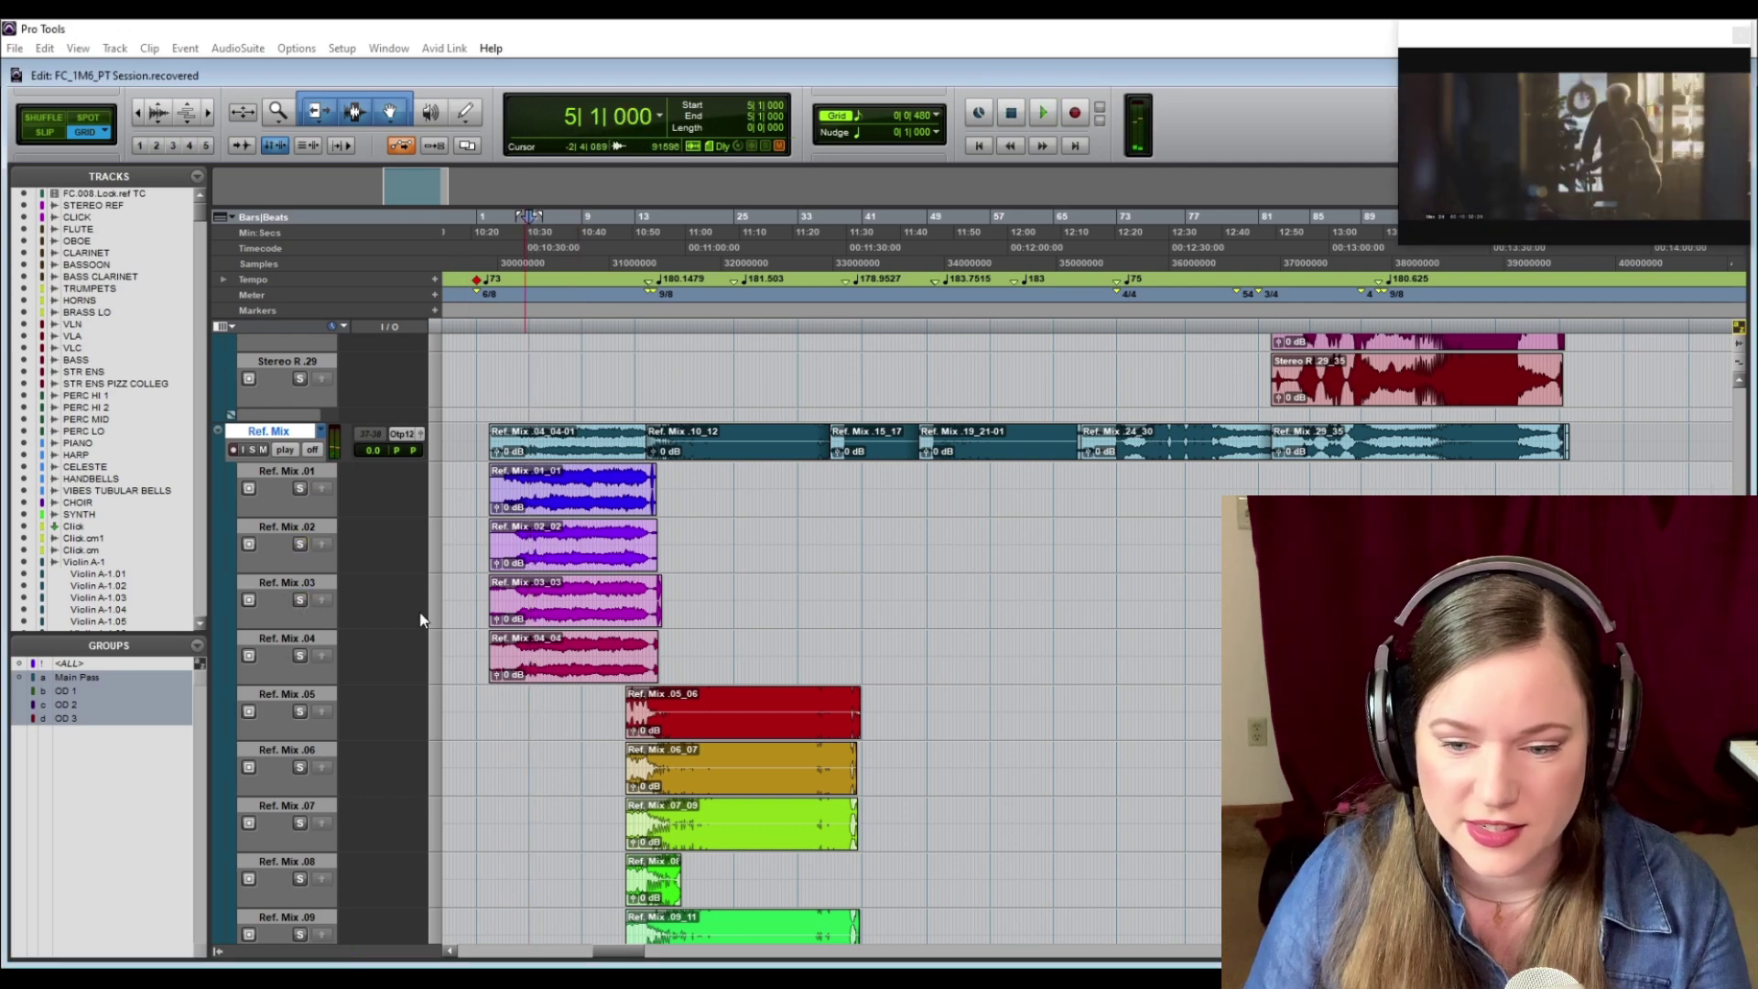
- Copy the Ref. Mix .03_03 take clip to the main Ref. Mix playlist as its opening section
left_click(575, 615)
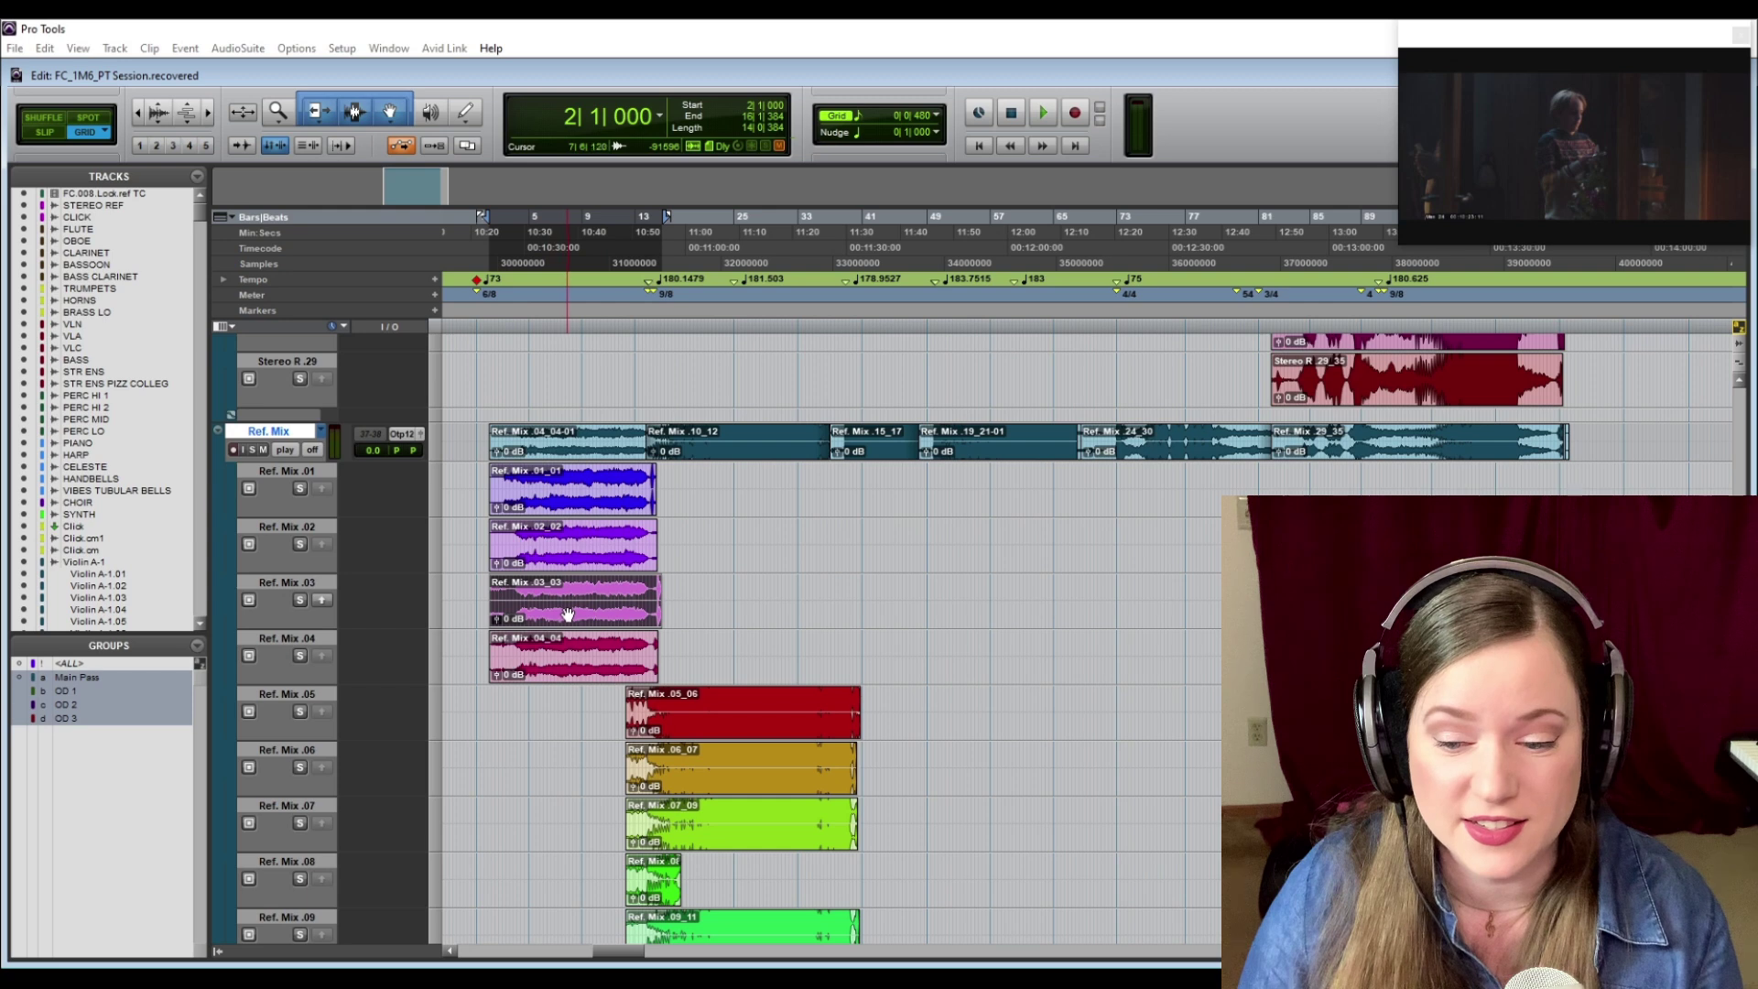
left_click(322, 601)
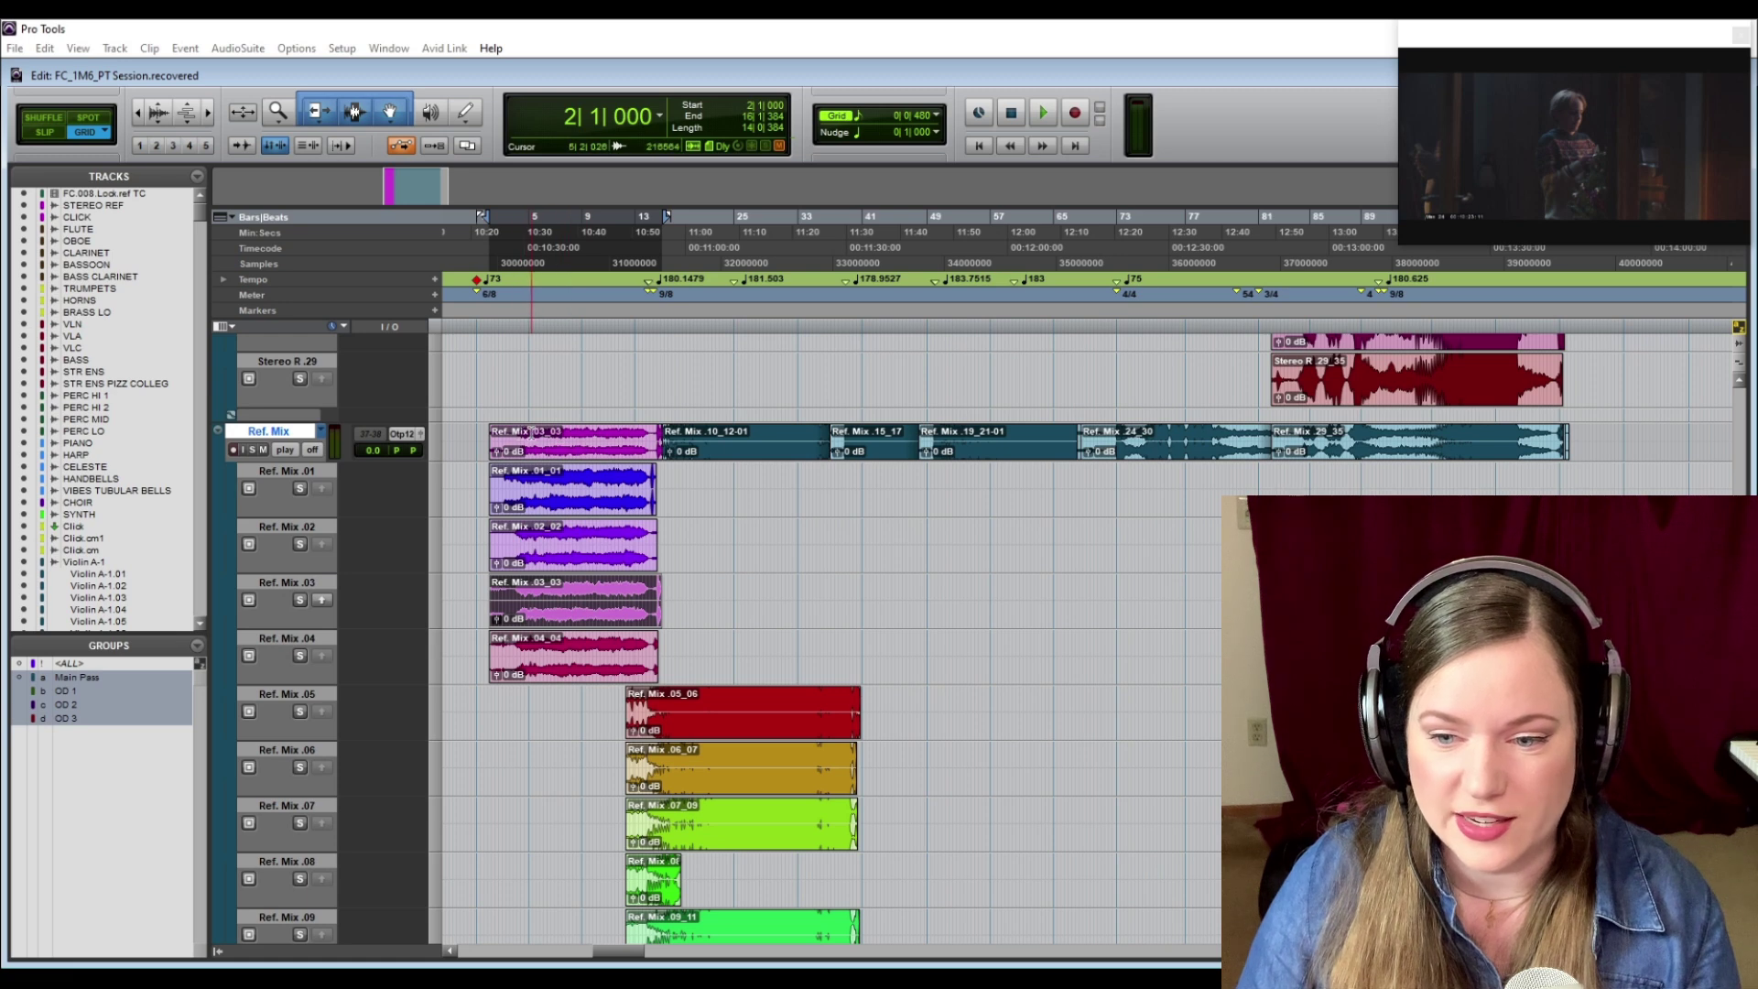
left_click(580, 456)
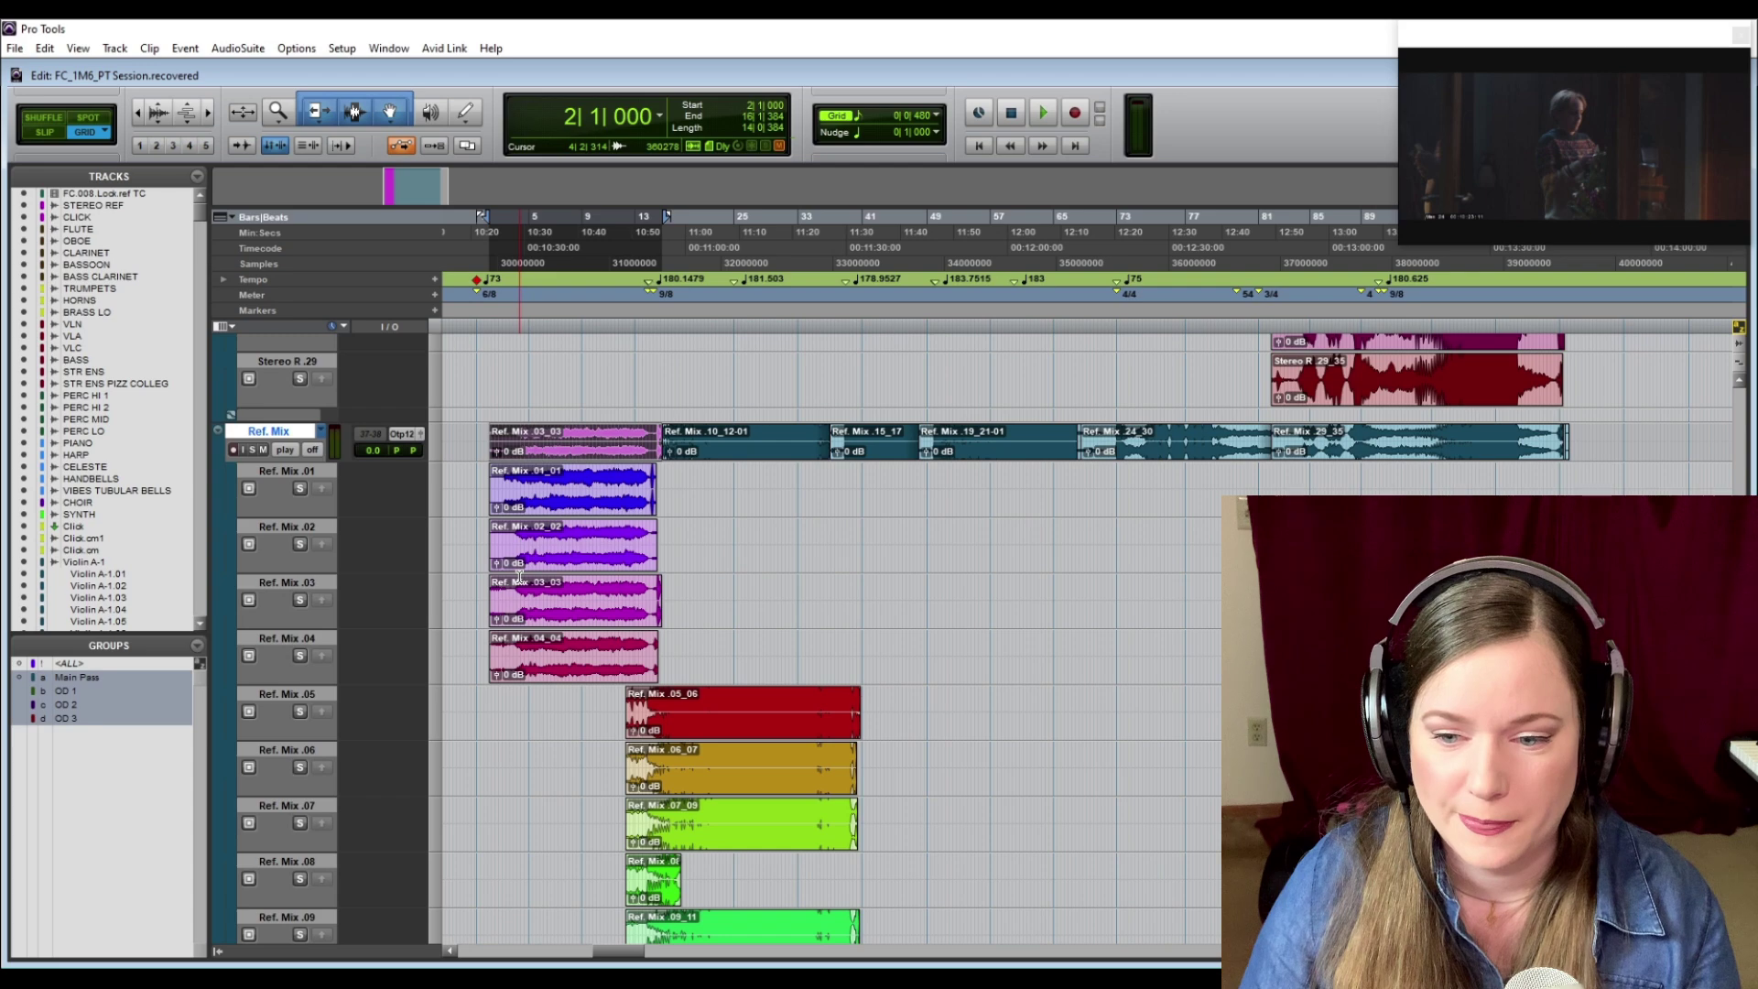
left_click(667, 255)
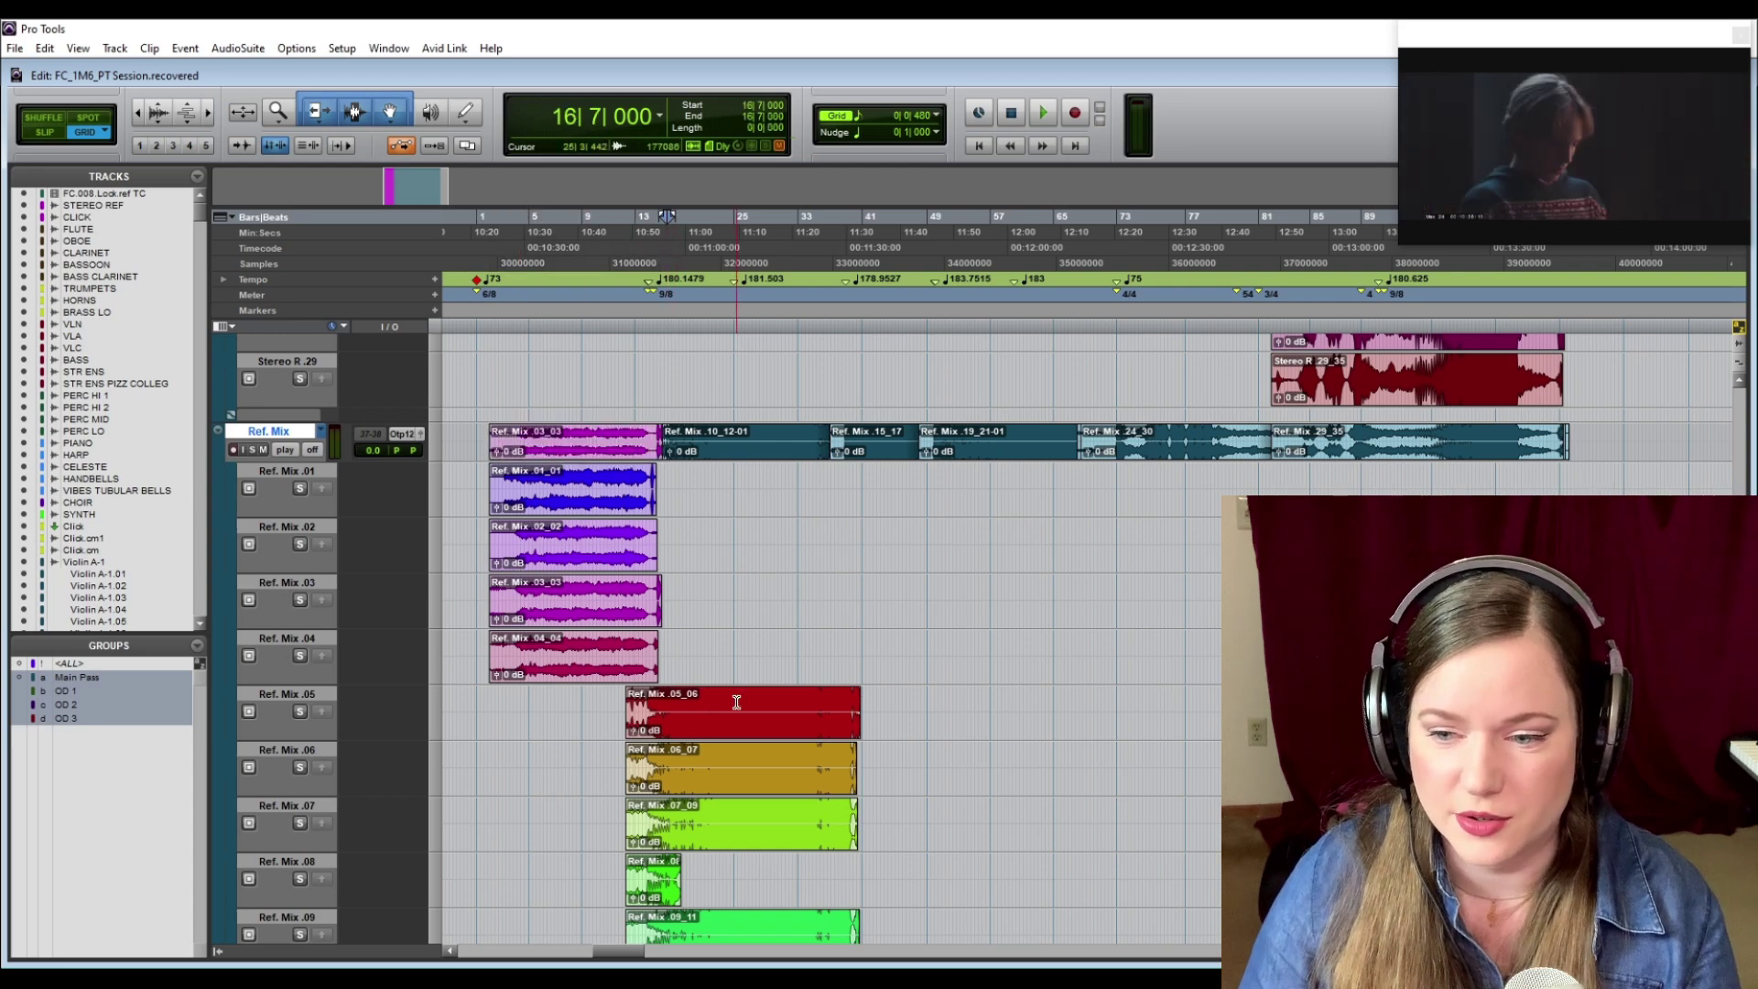
- Choose a take for the second section and copy the Ref. Mix .09_11 clip to the main Ref. Mix playlist
scroll(713, 700, "right", 3)
scroll(714, 724, "left", 3)
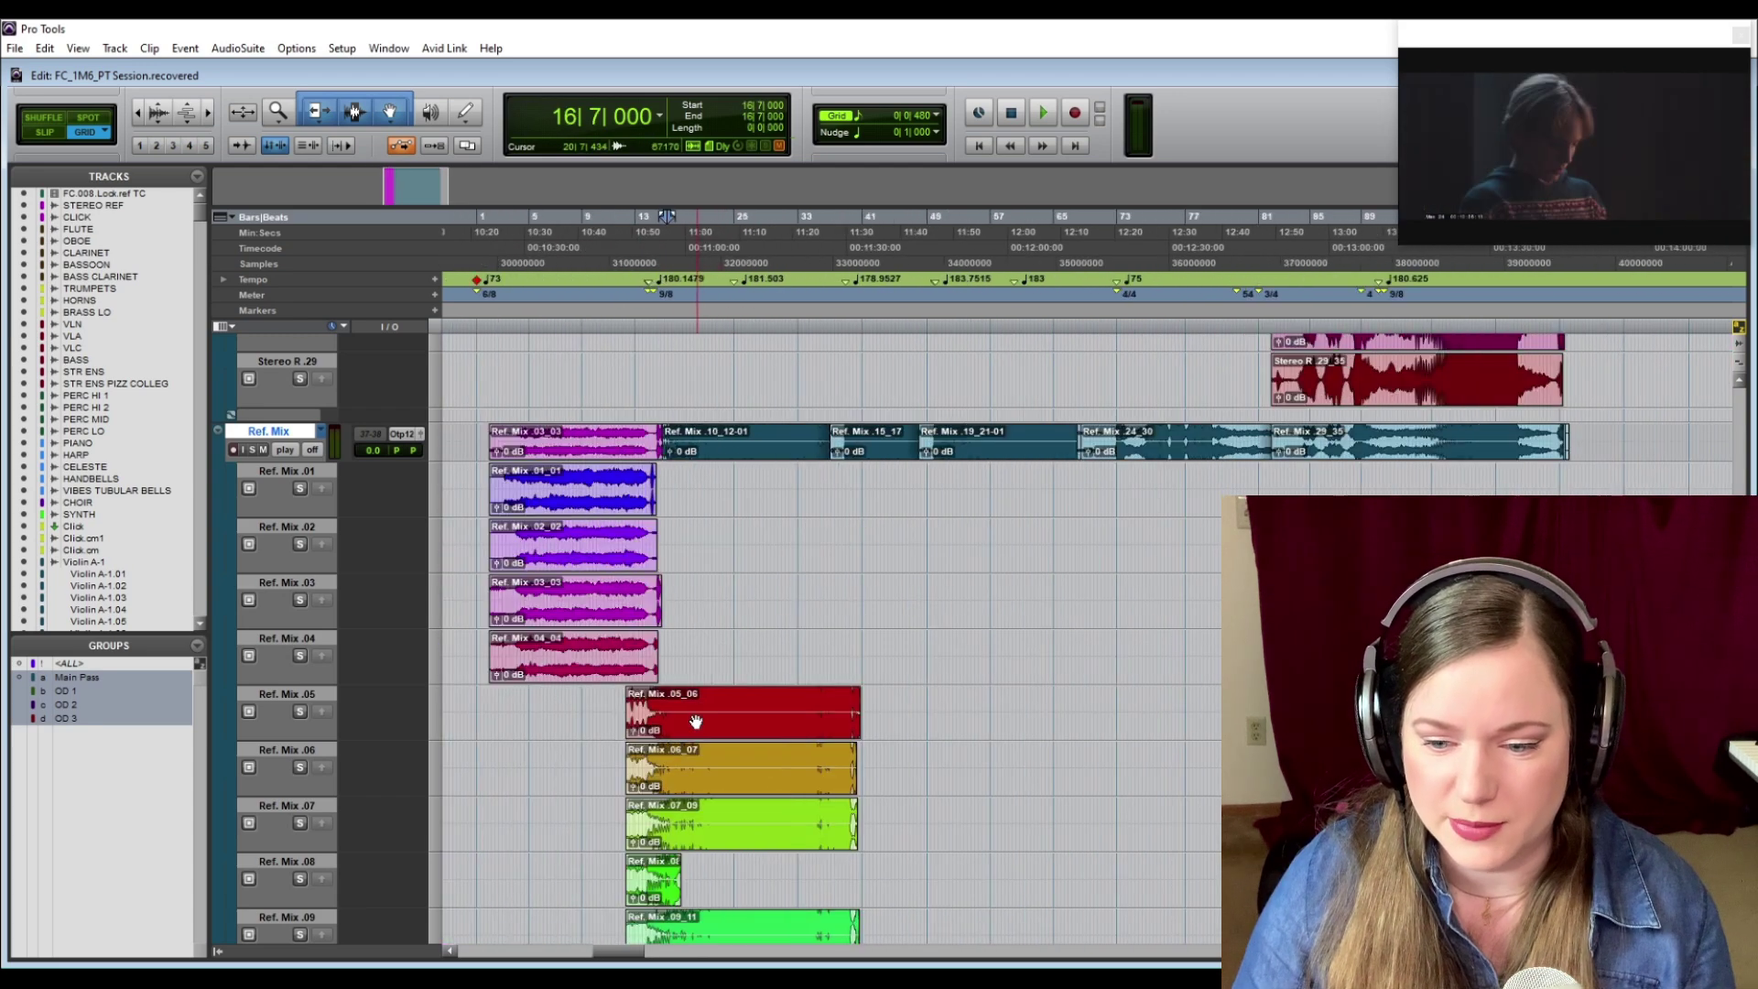
scroll(710, 724, "down", 1)
left_click(708, 724)
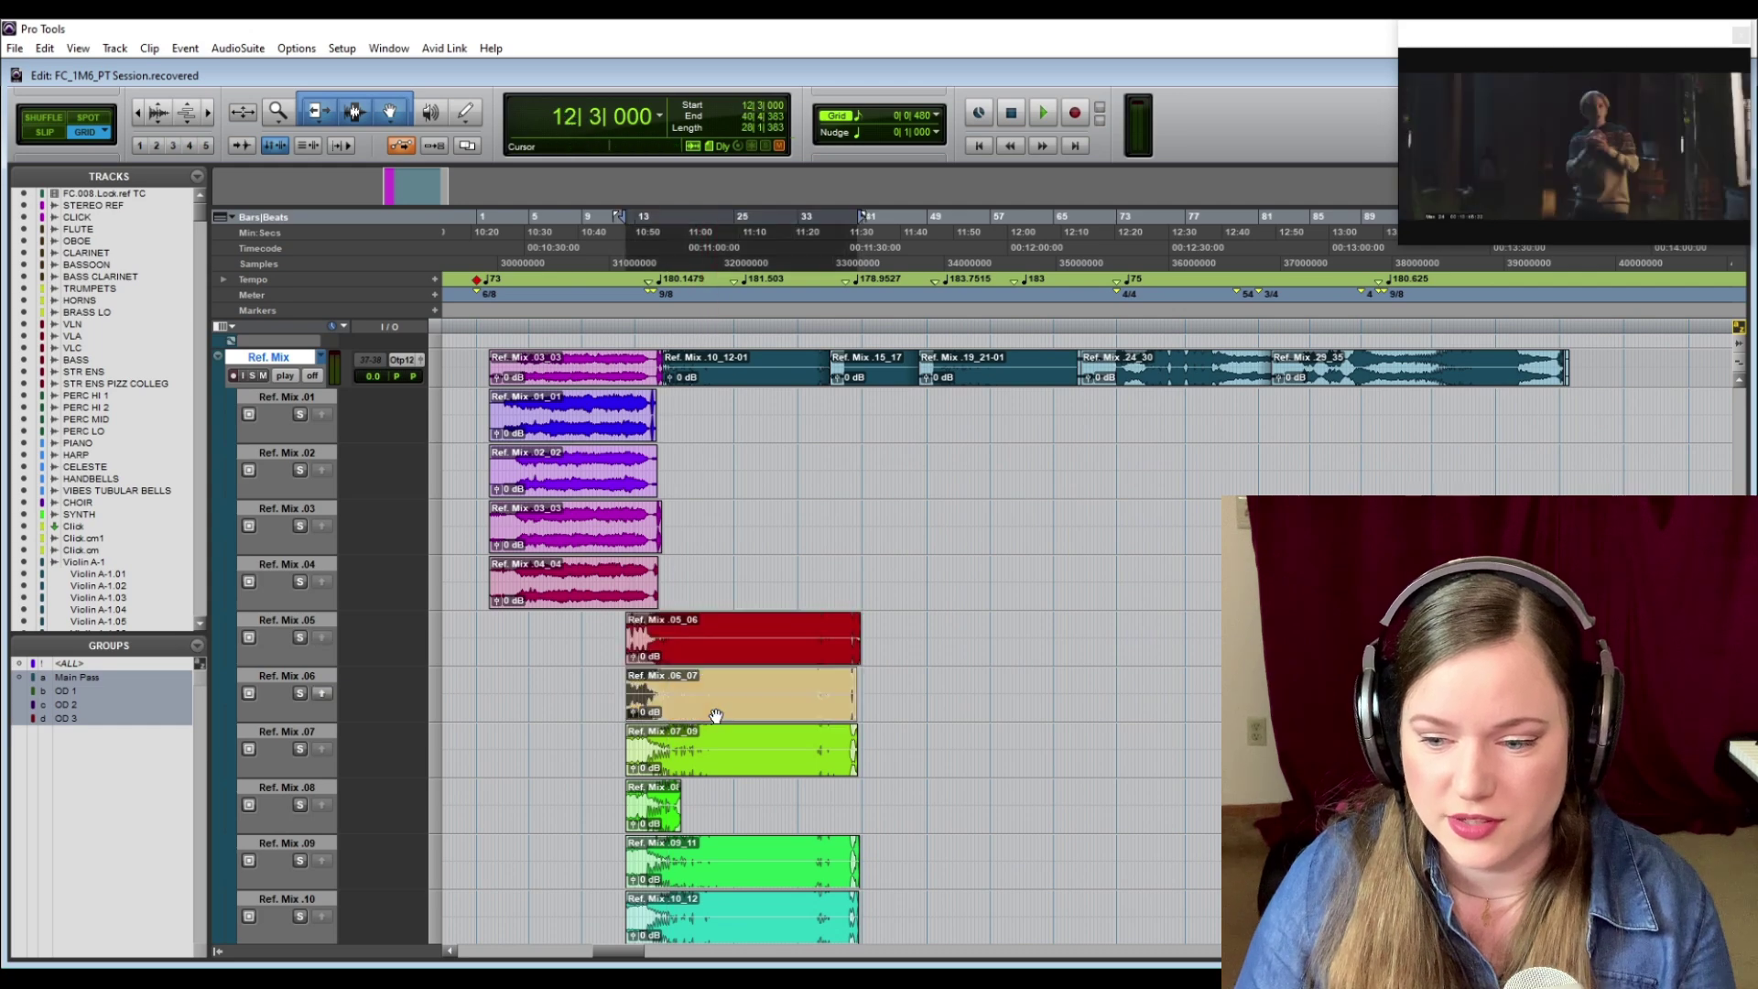
scroll(778, 879, "down", 1)
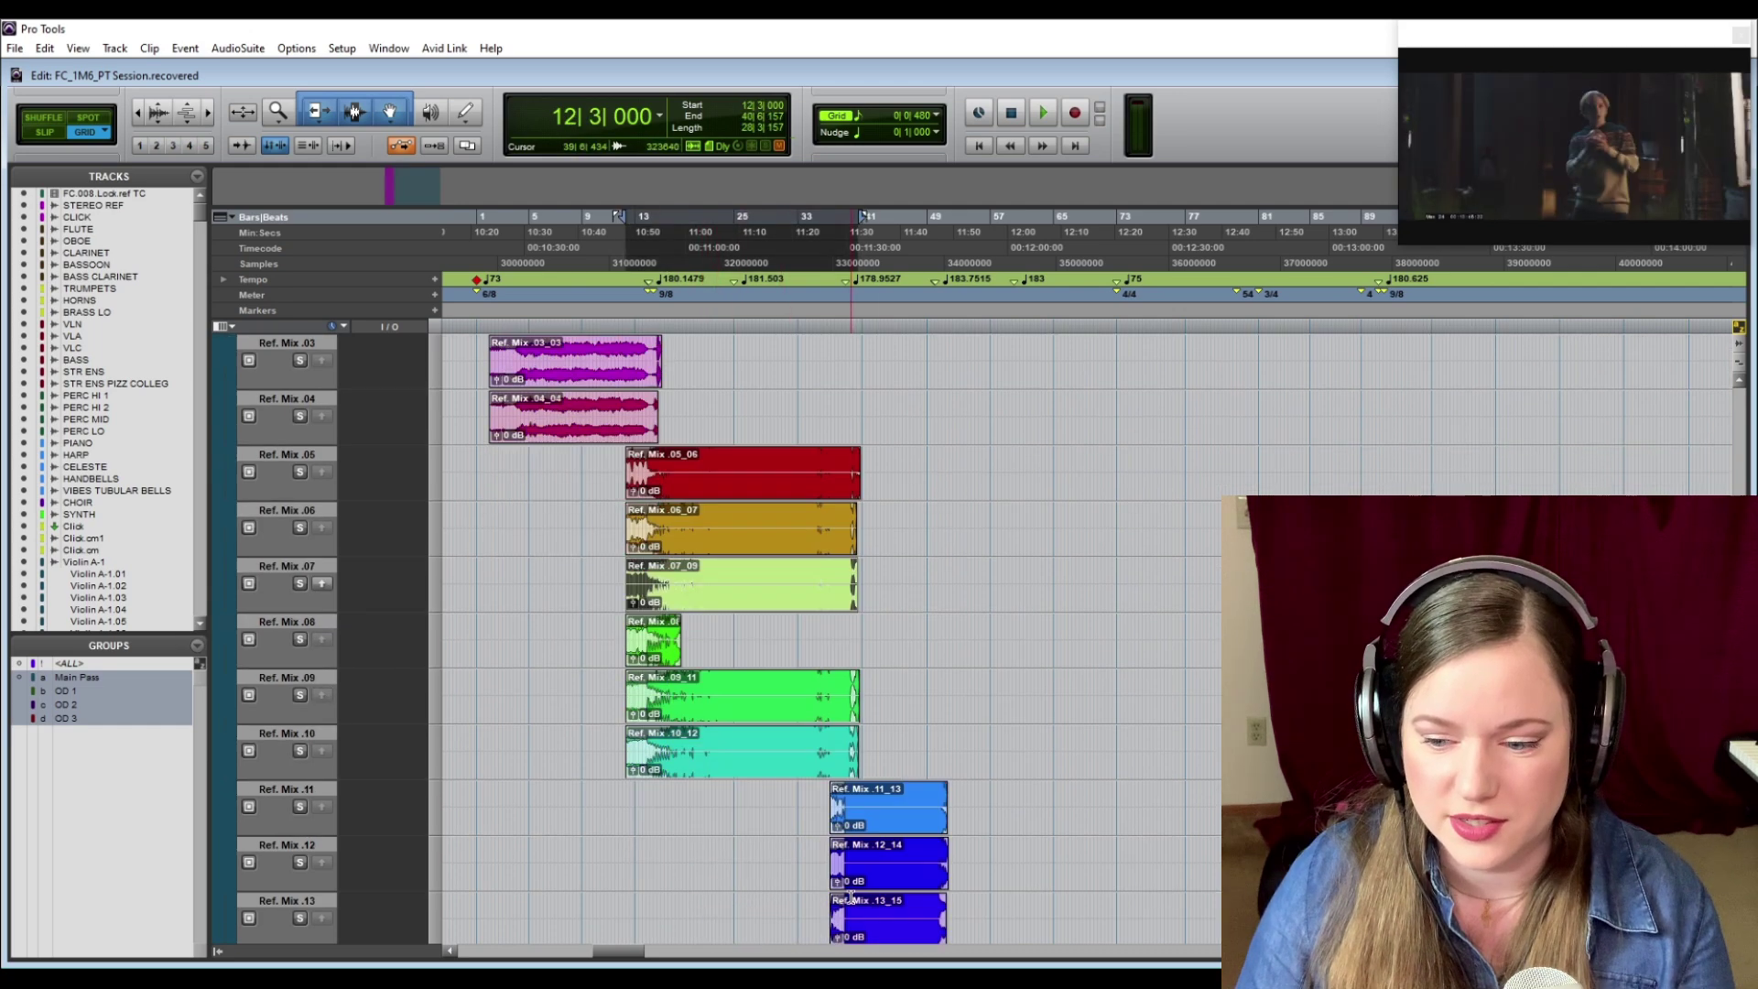
left_click(715, 817)
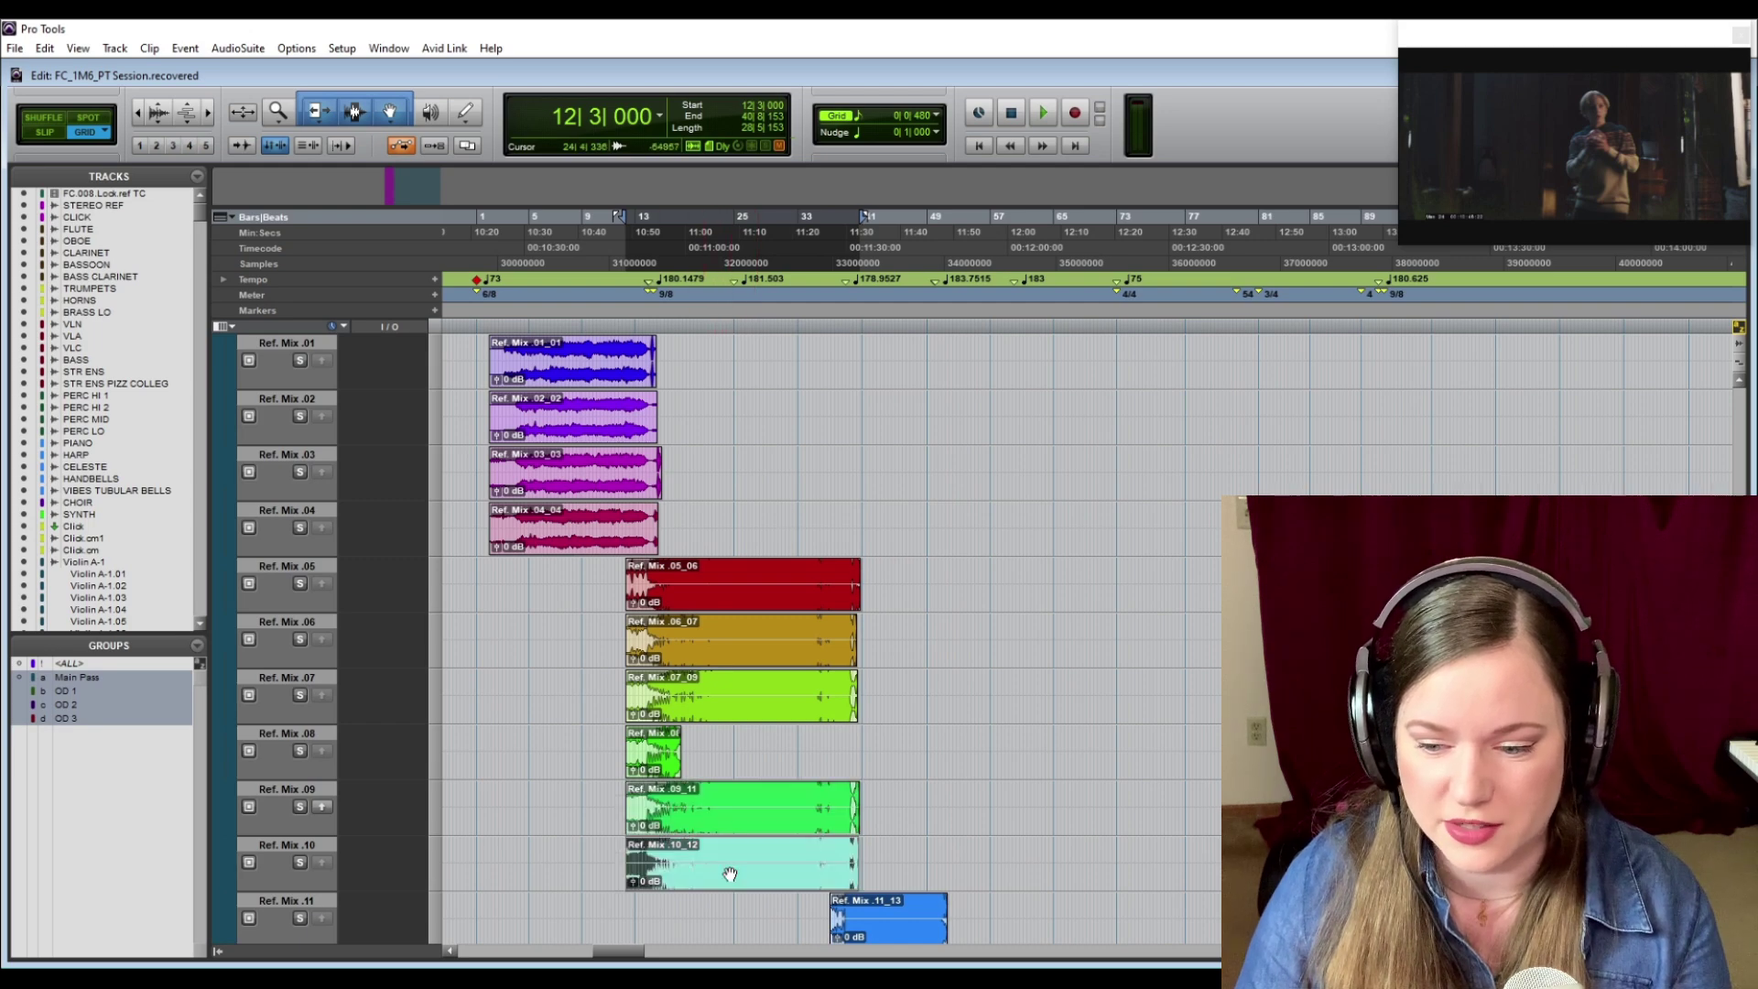
scroll(836, 719, "up", 3)
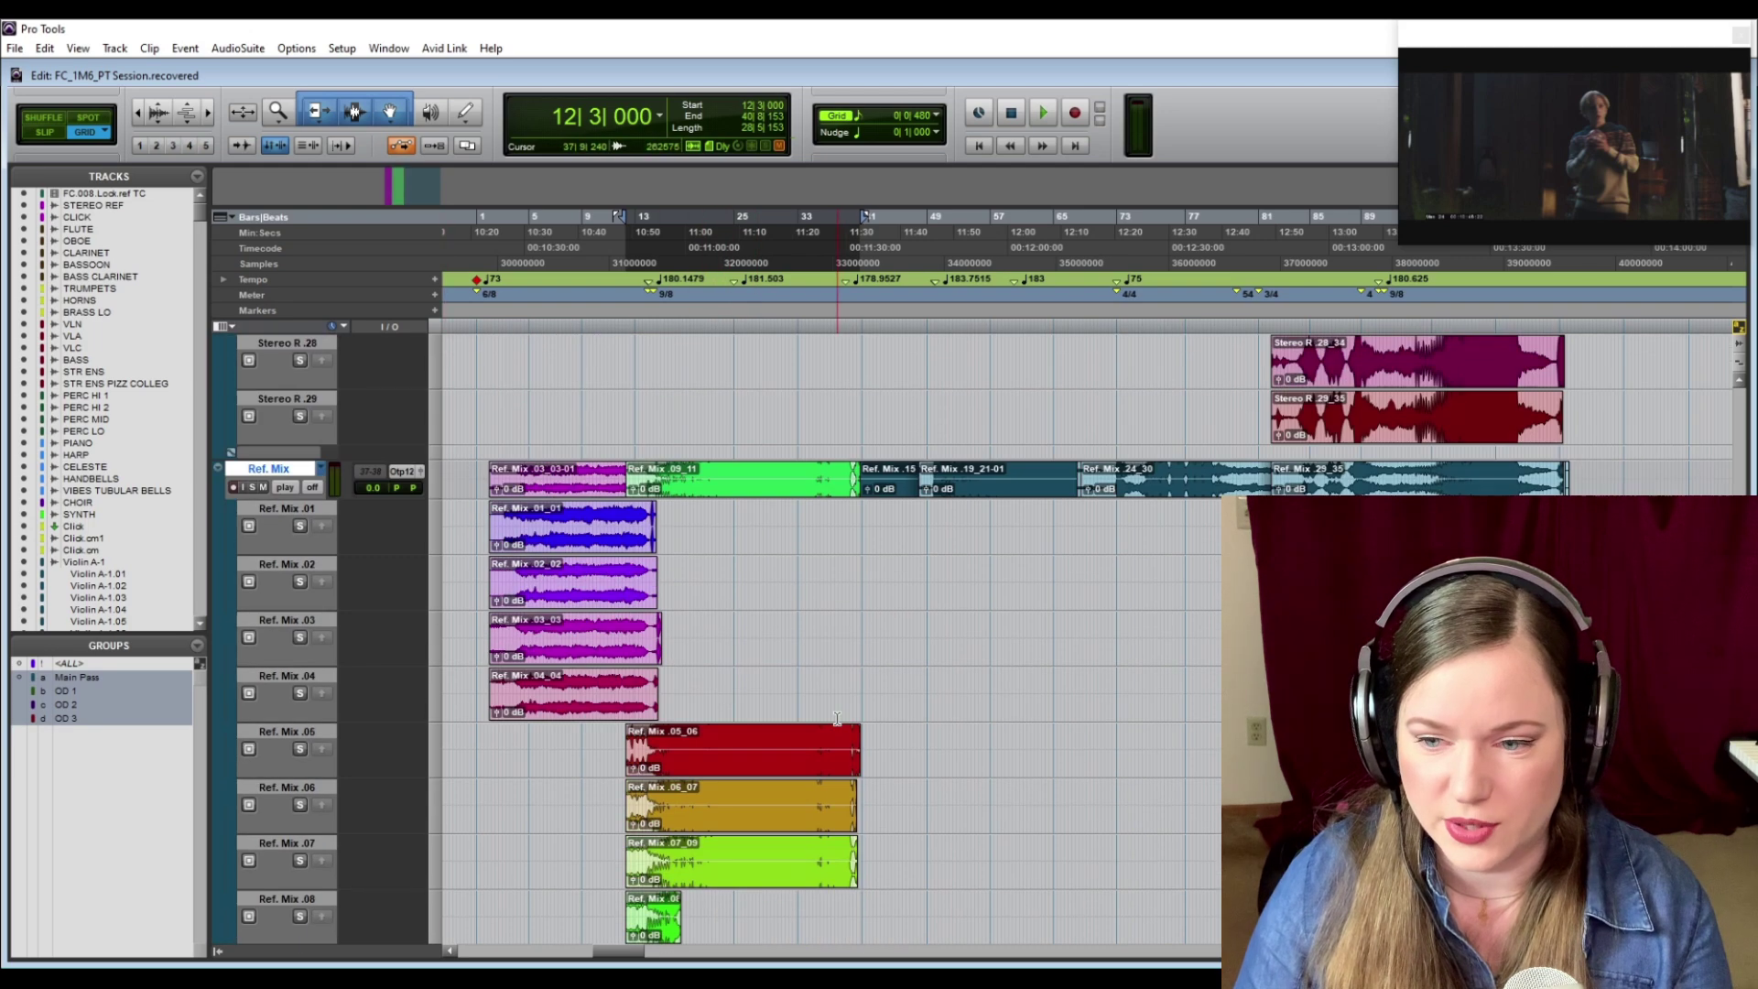
- Copy the Ref. Mix .13_15 take clip, starting at 37|1|000, to the main Ref. Mix playlist as the third section
scroll(768, 625, "left", 2)
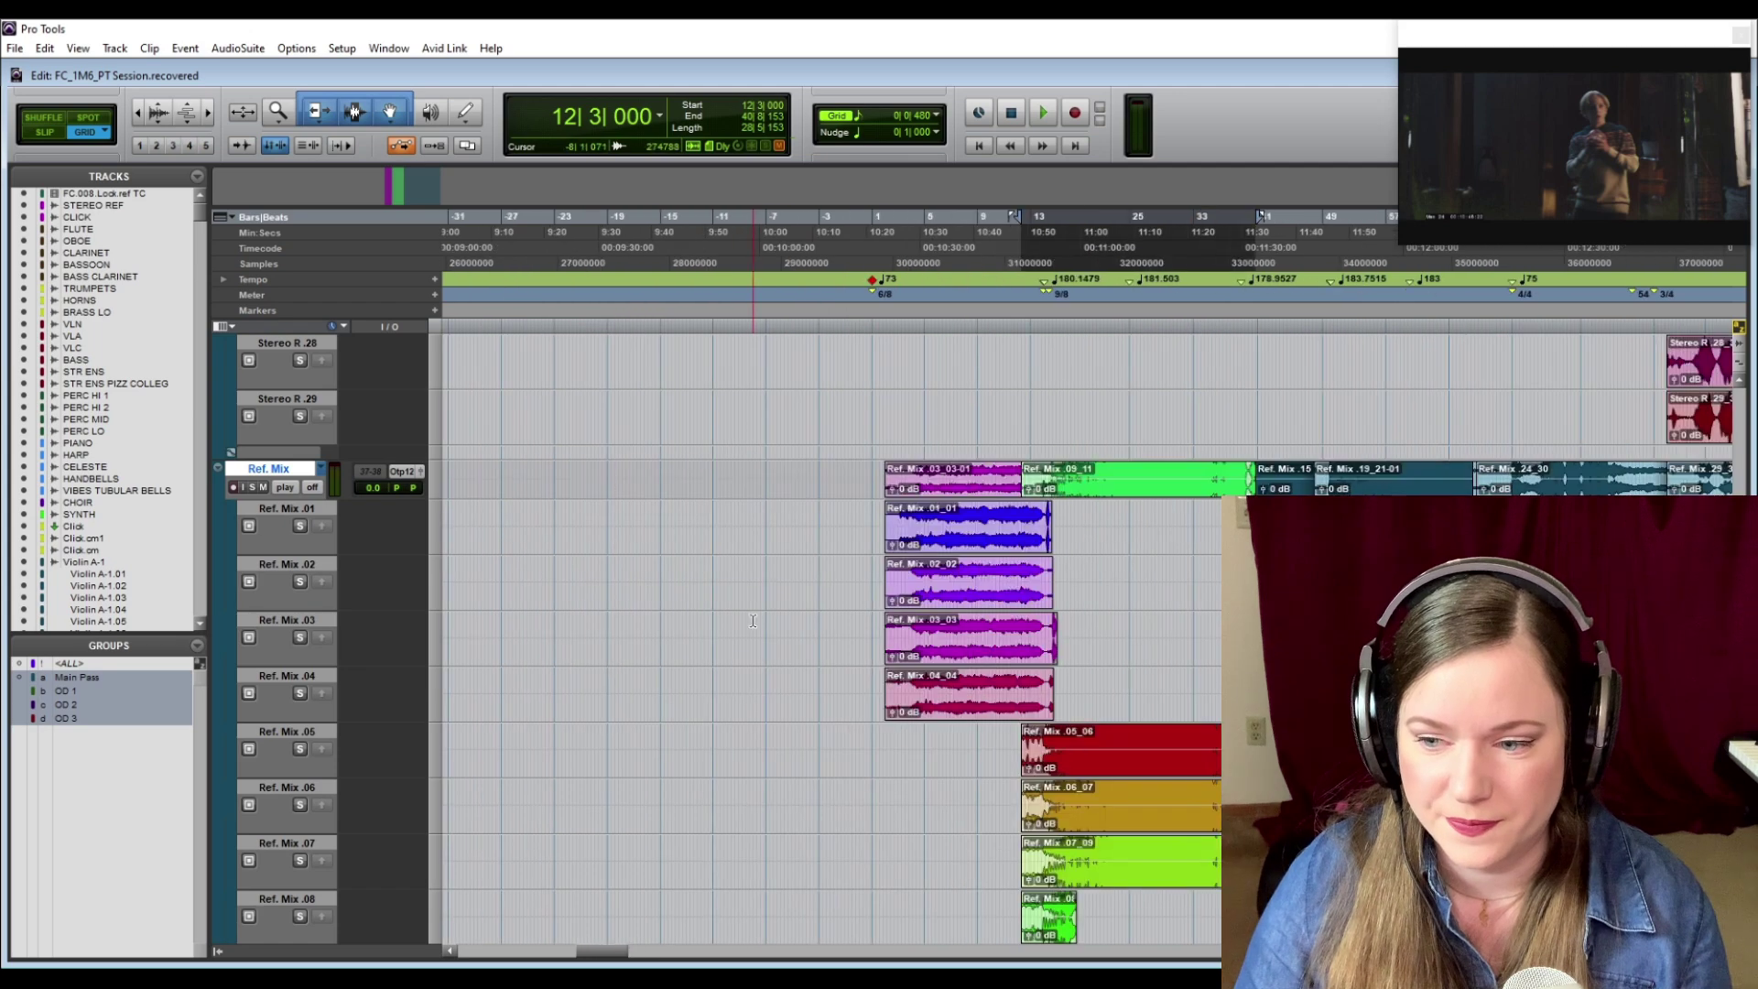
scroll(752, 620, "right", 4)
scroll(617, 481, "left", 3)
double_click(754, 488)
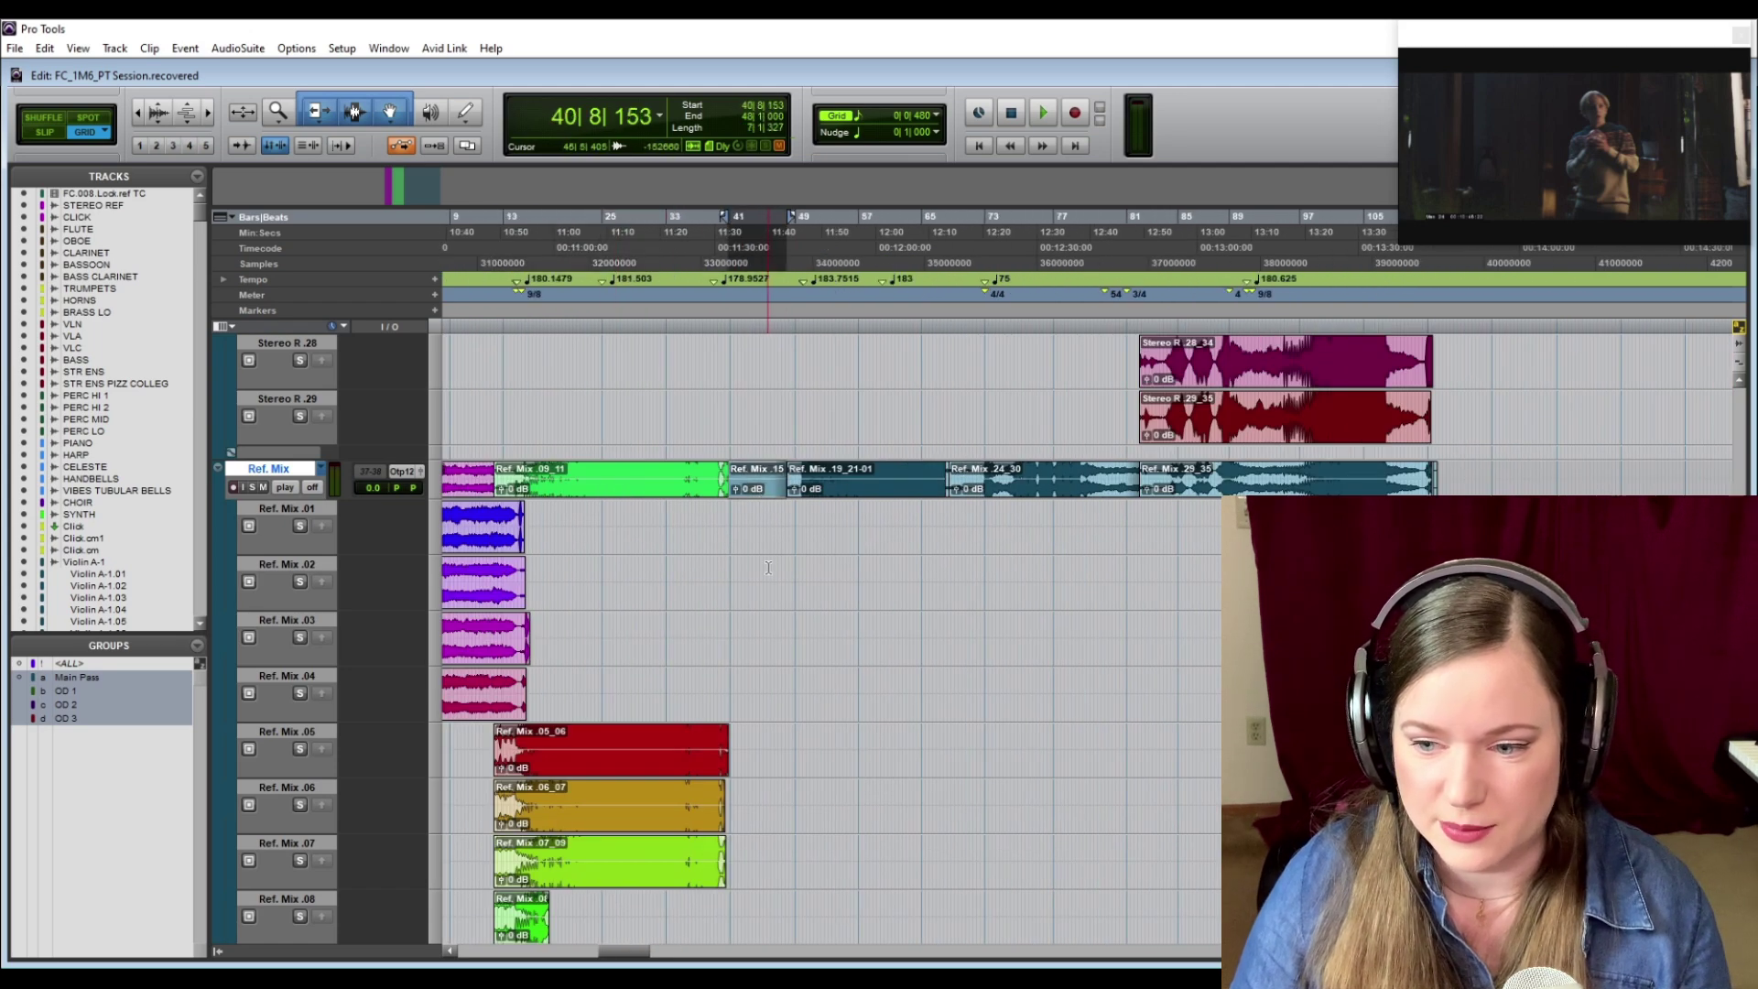
scroll(790, 683, "down", 6)
scroll(790, 683, "down", 3)
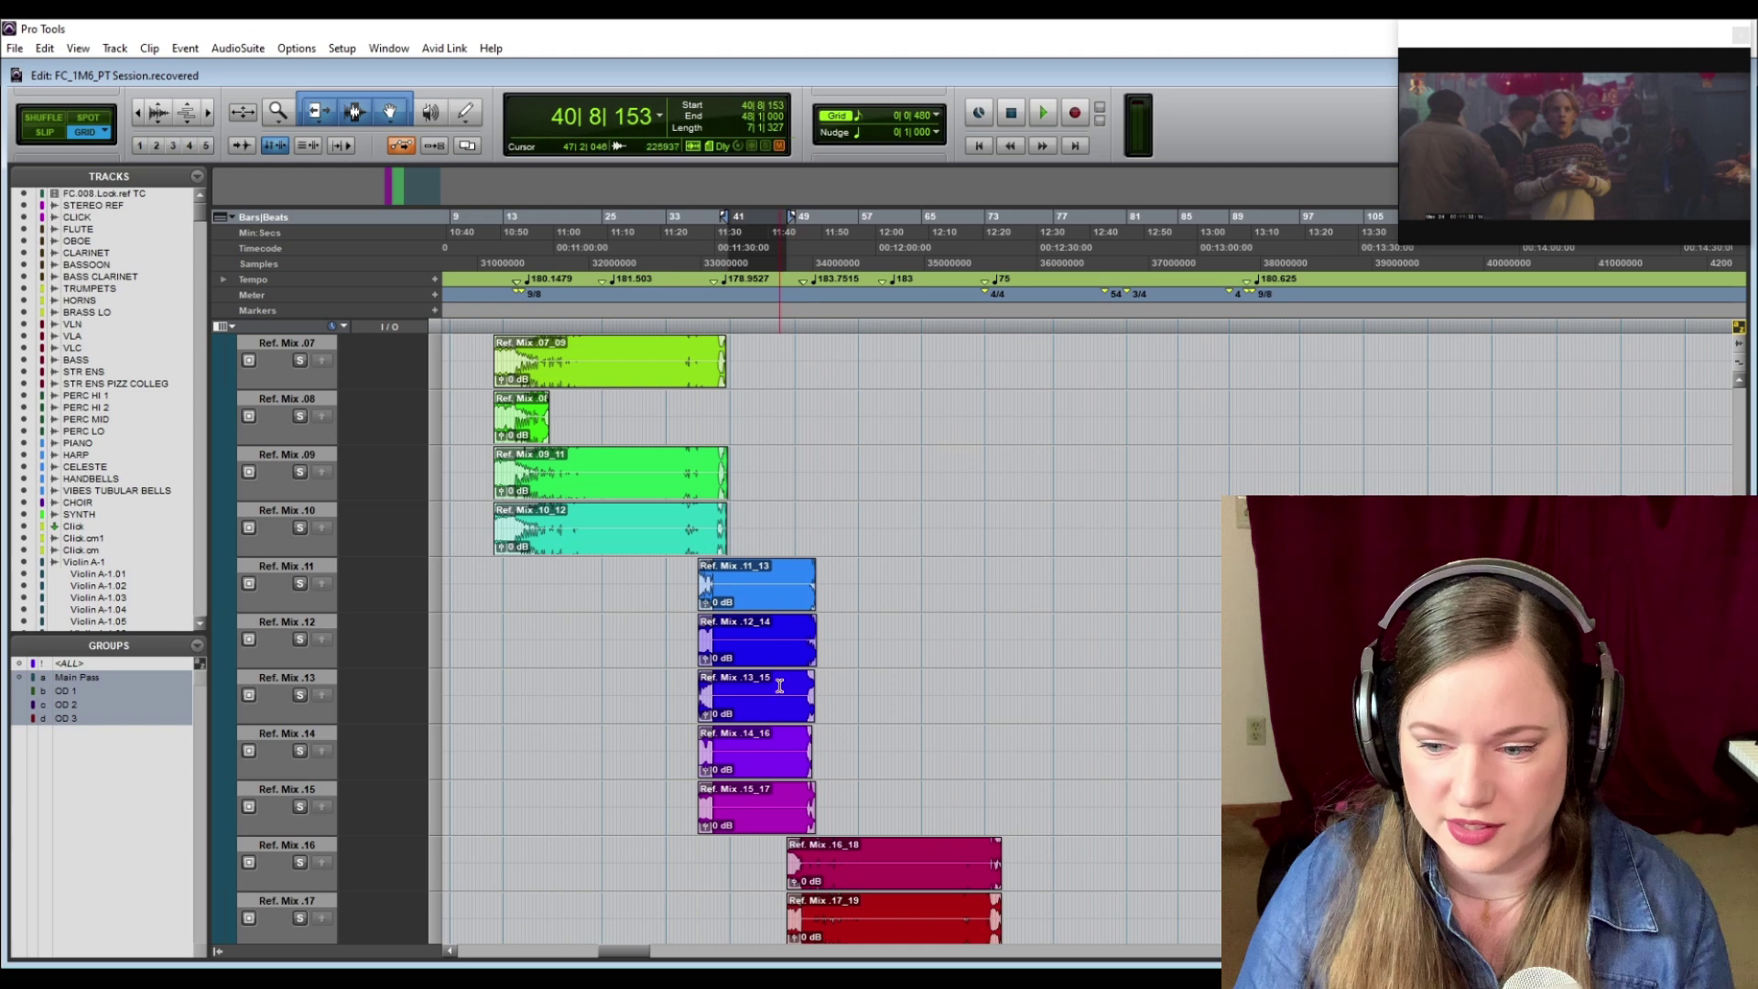
left_click(769, 708)
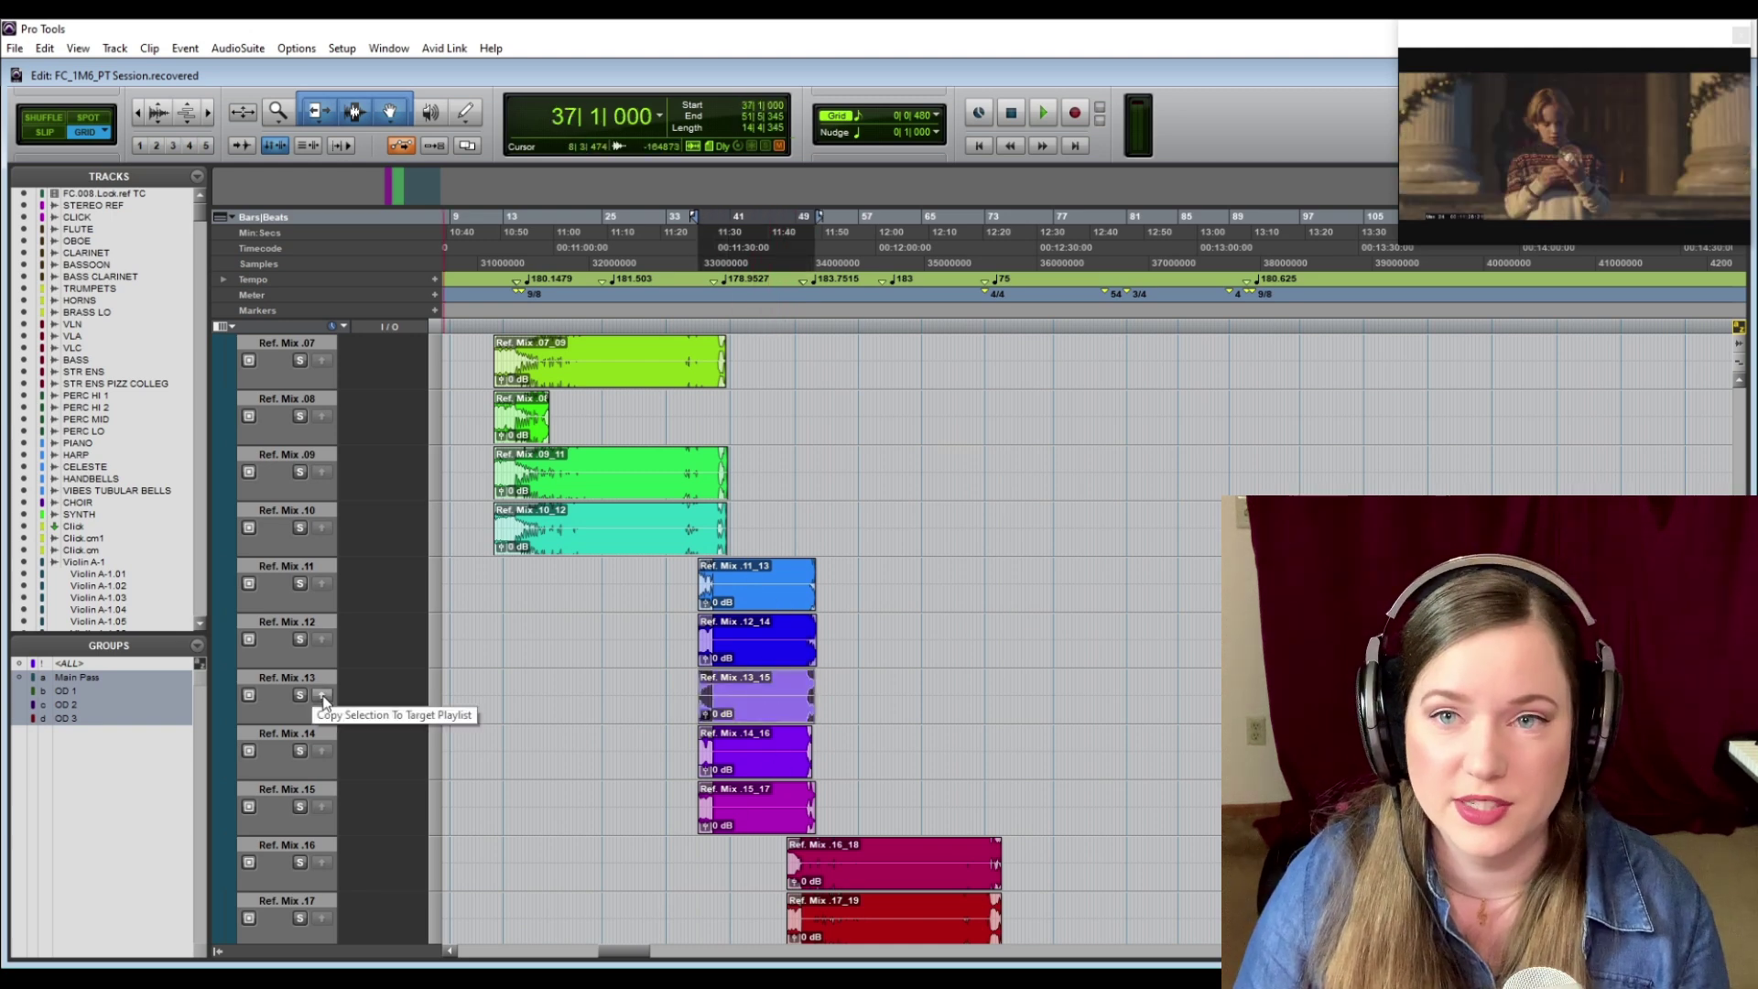
left_click(322, 696)
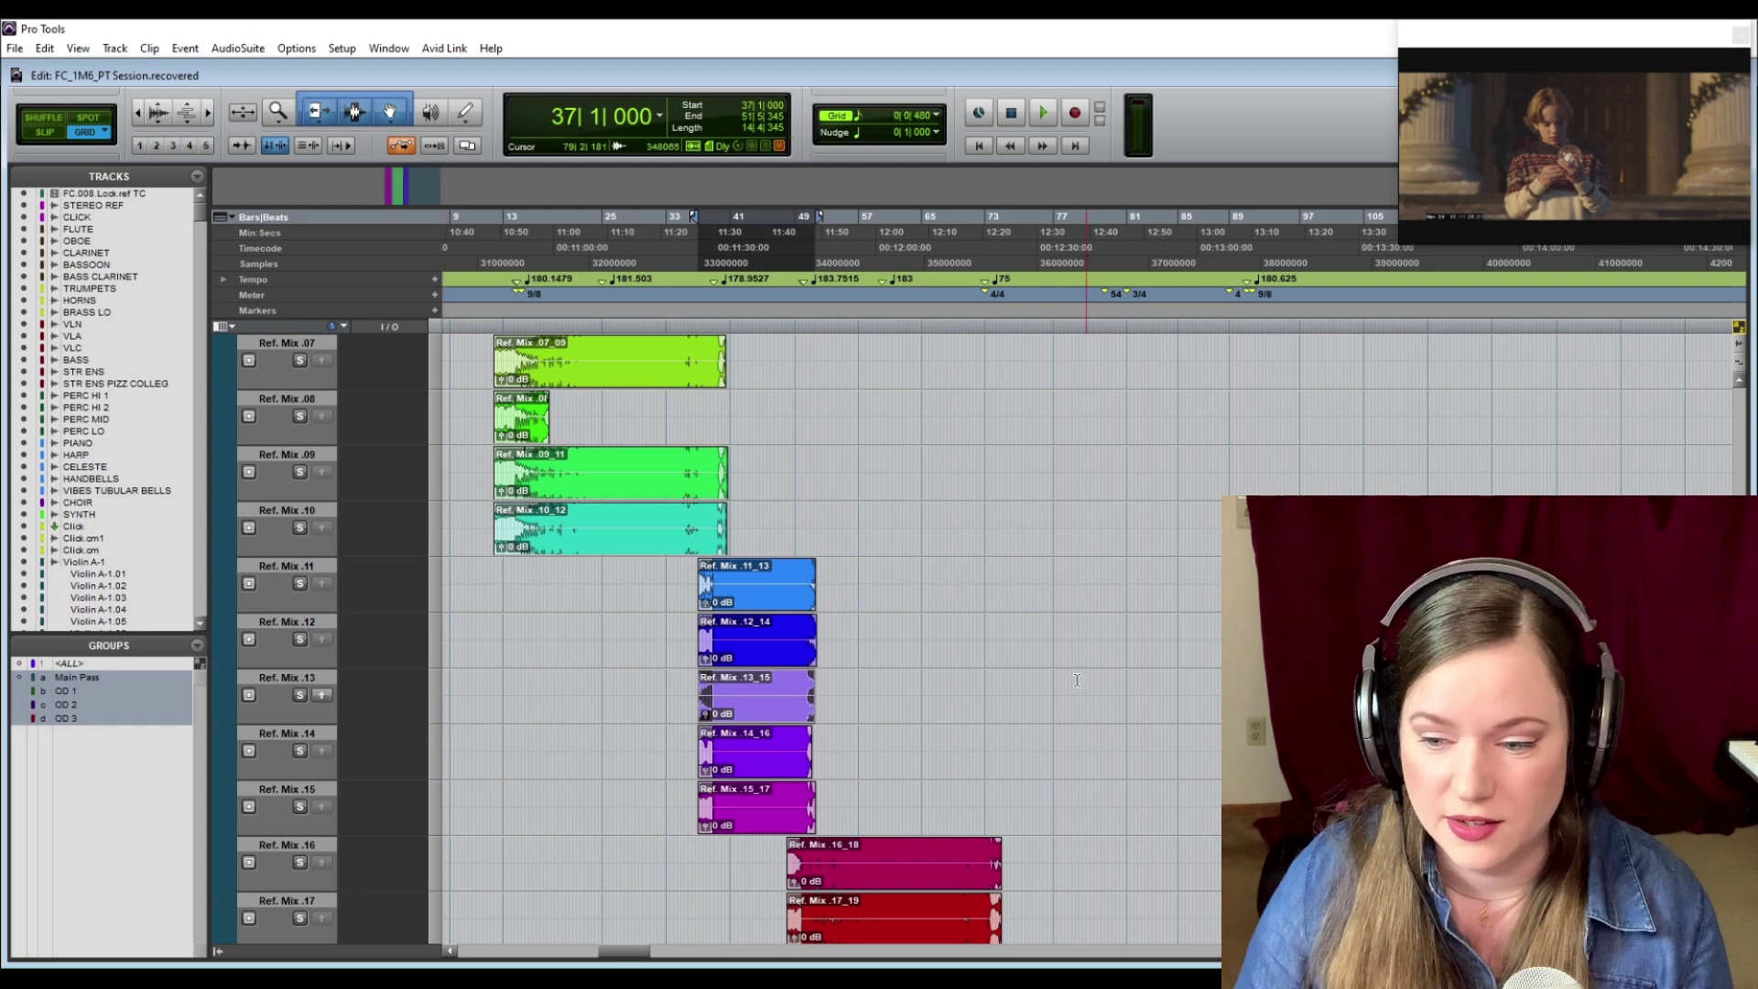
scroll(1026, 654, "up", 10)
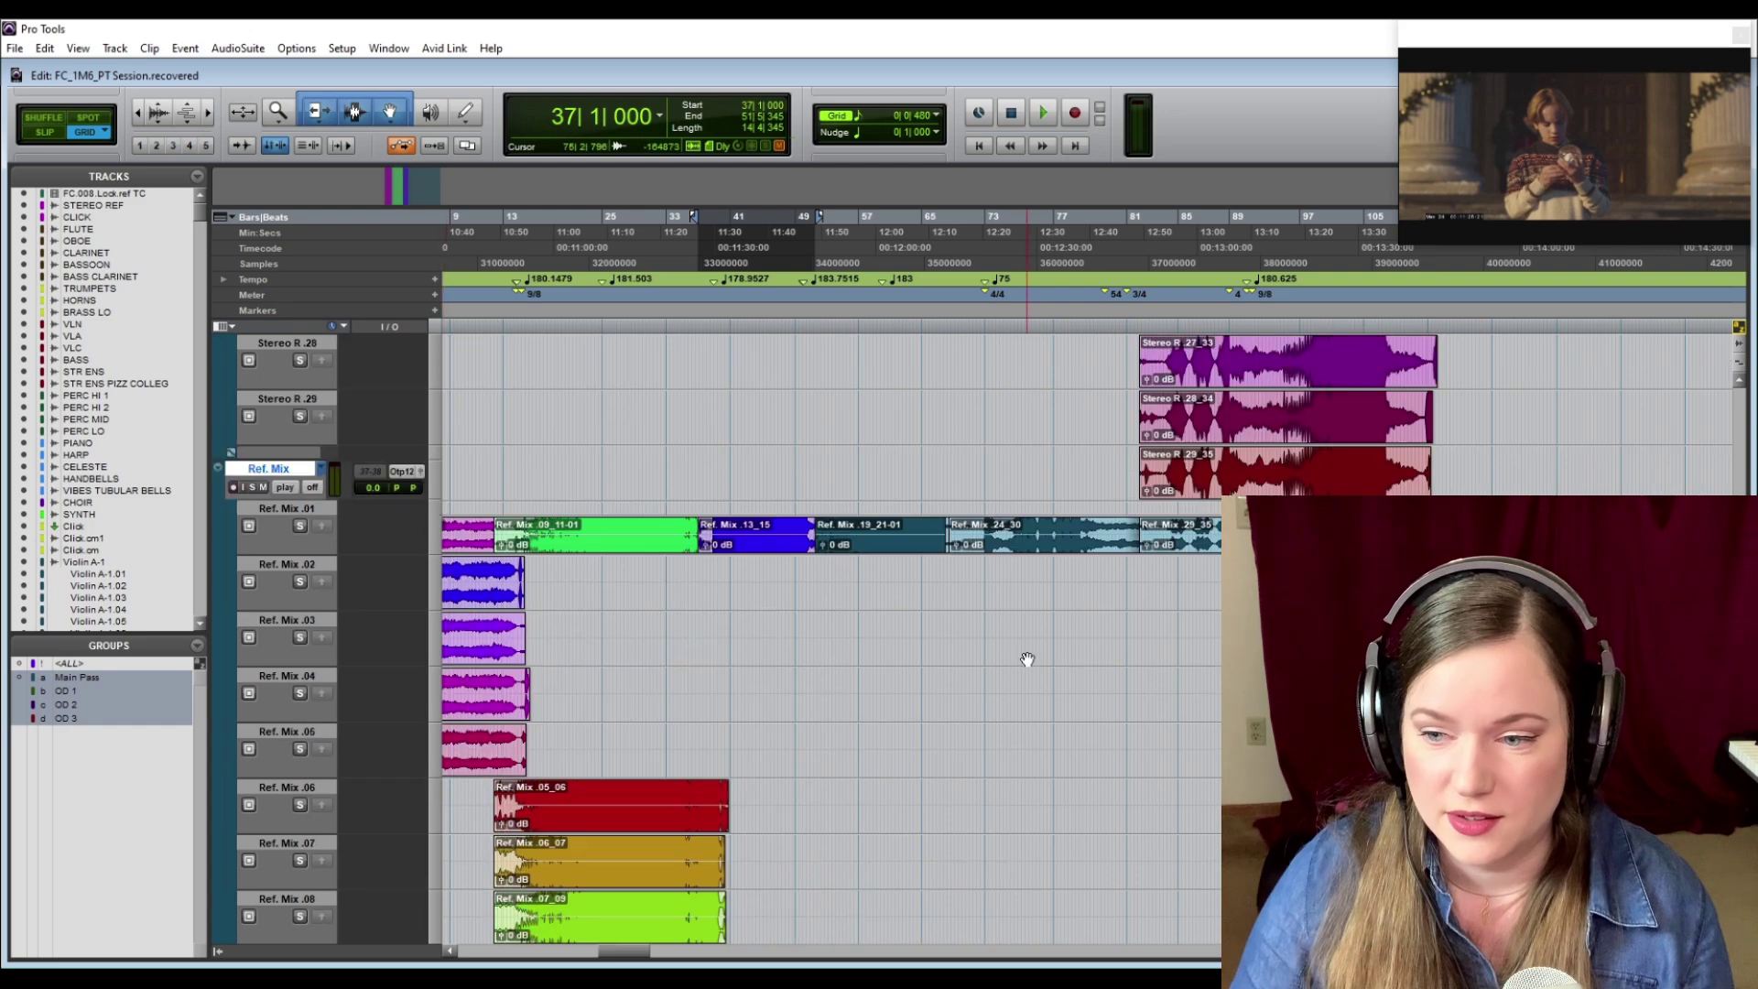
- Replace the main playlist's fourth section by copying the Ref. Mix .16_18 take clip, starting at 48|1|000, to it
left_click(892, 552)
scroll(891, 706, "left", 3)
scroll(890, 706, "right", 5)
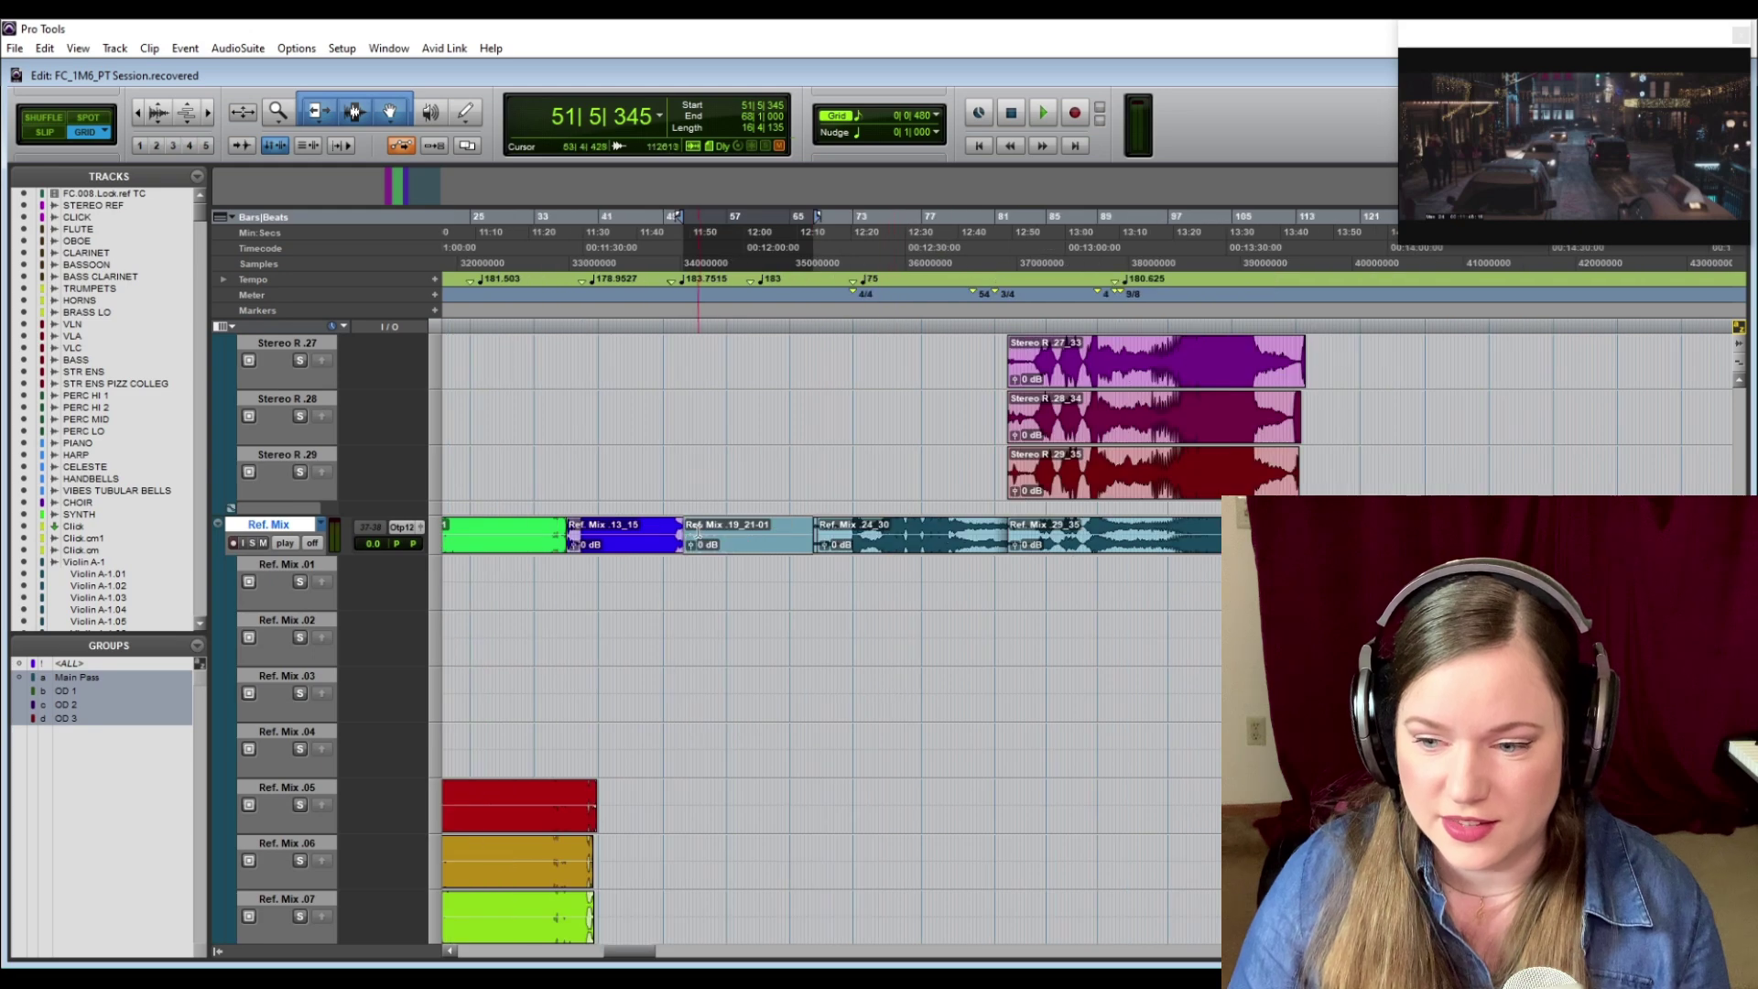
scroll(751, 513, "down", 5)
scroll(752, 513, "down", 5)
left_click(771, 597)
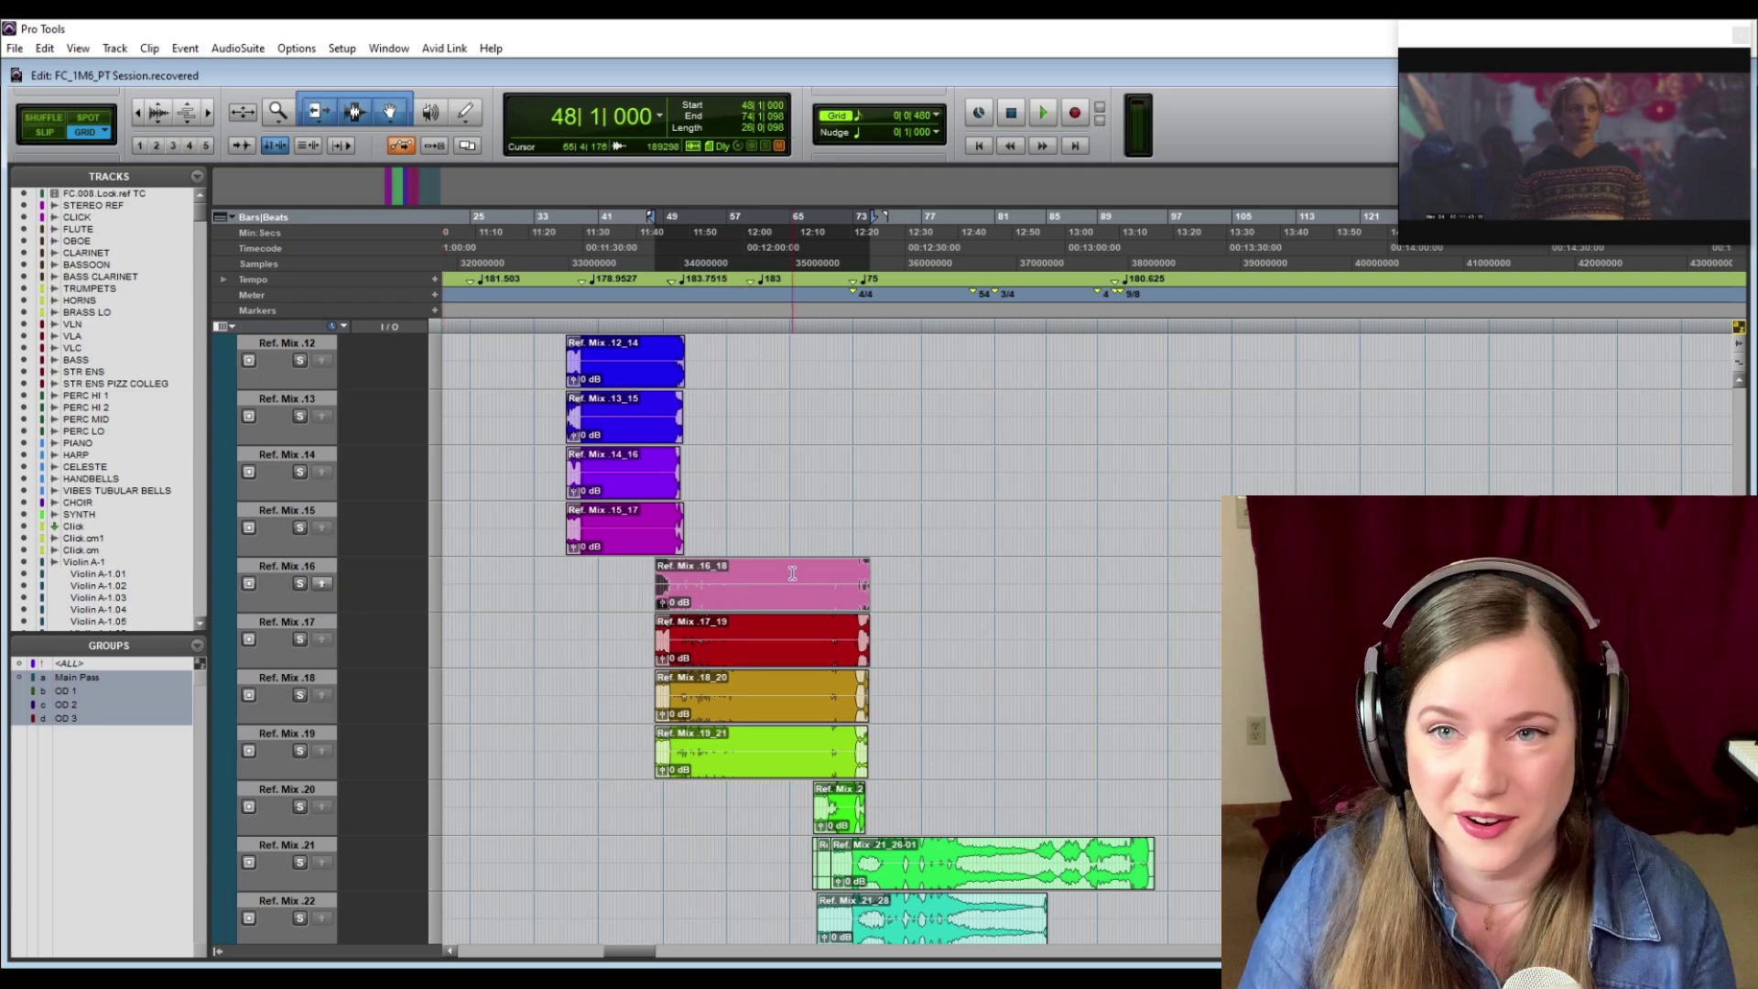
scroll(776, 549, "up", 10)
scroll(776, 546, "up", 2)
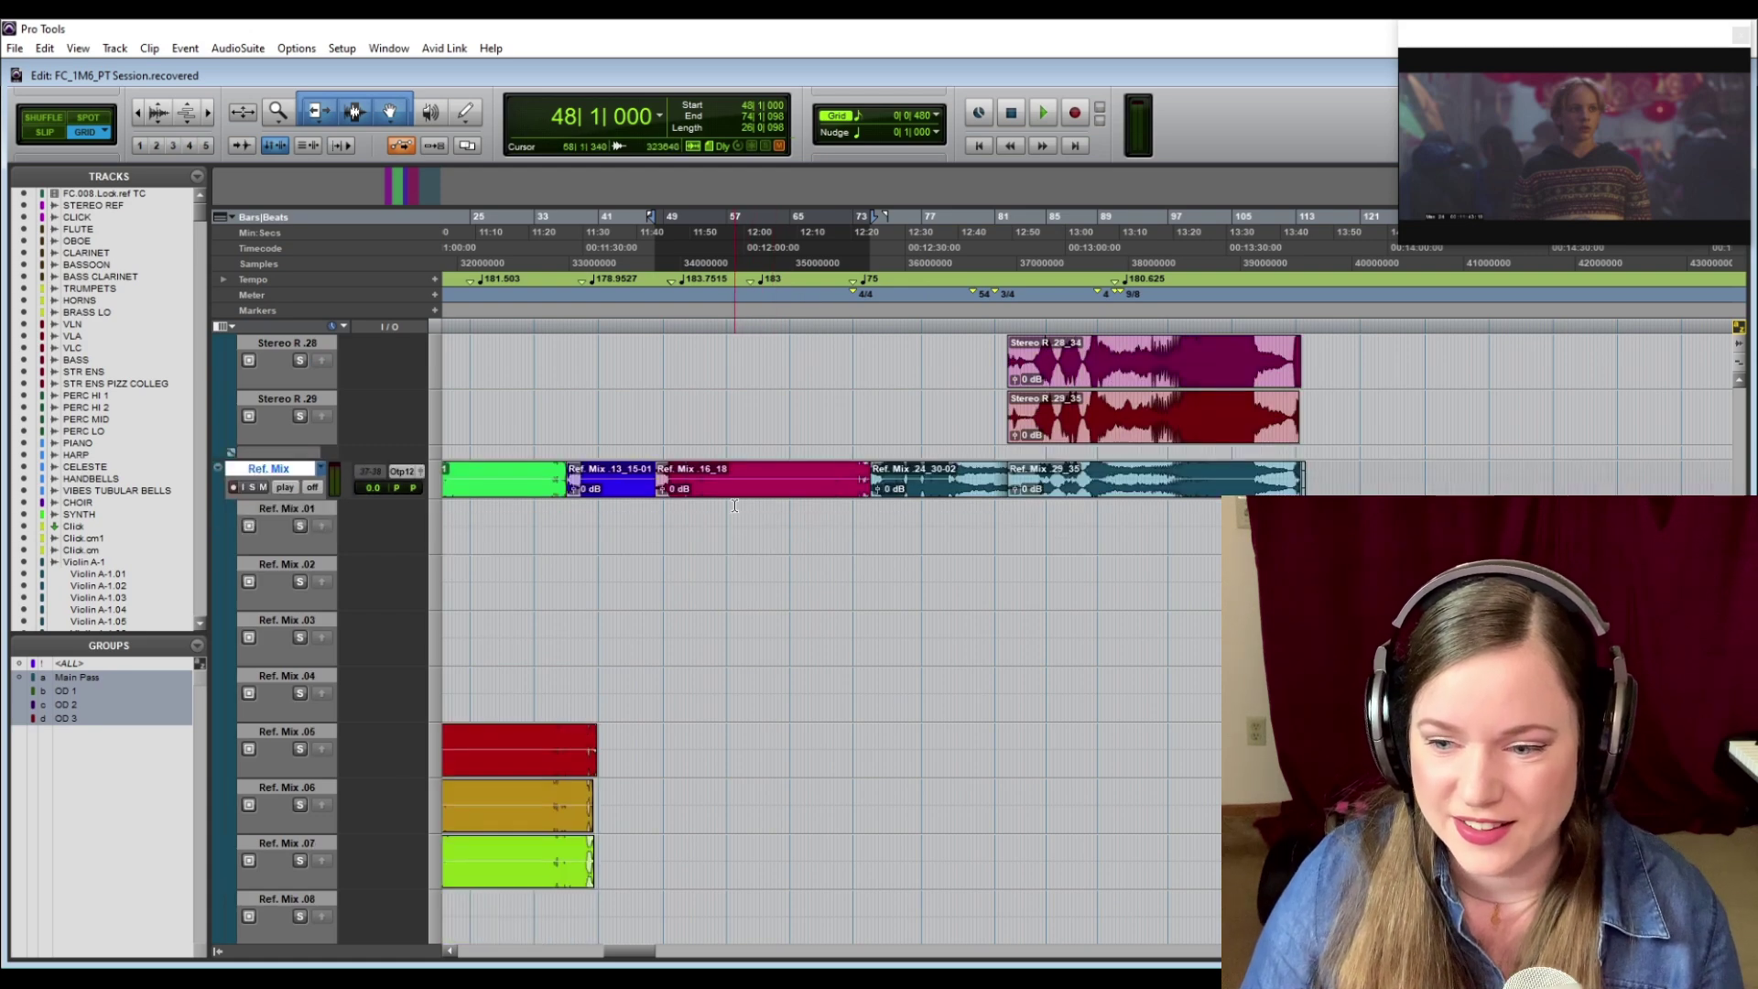
- Trim the start of the first main Ref. Mix clip to about bar 4 and add a short fade-in ending at 4|2|000
scroll(677, 550, "left", 10)
scroll(678, 549, "left", 3)
scroll(674, 554, "right", 8)
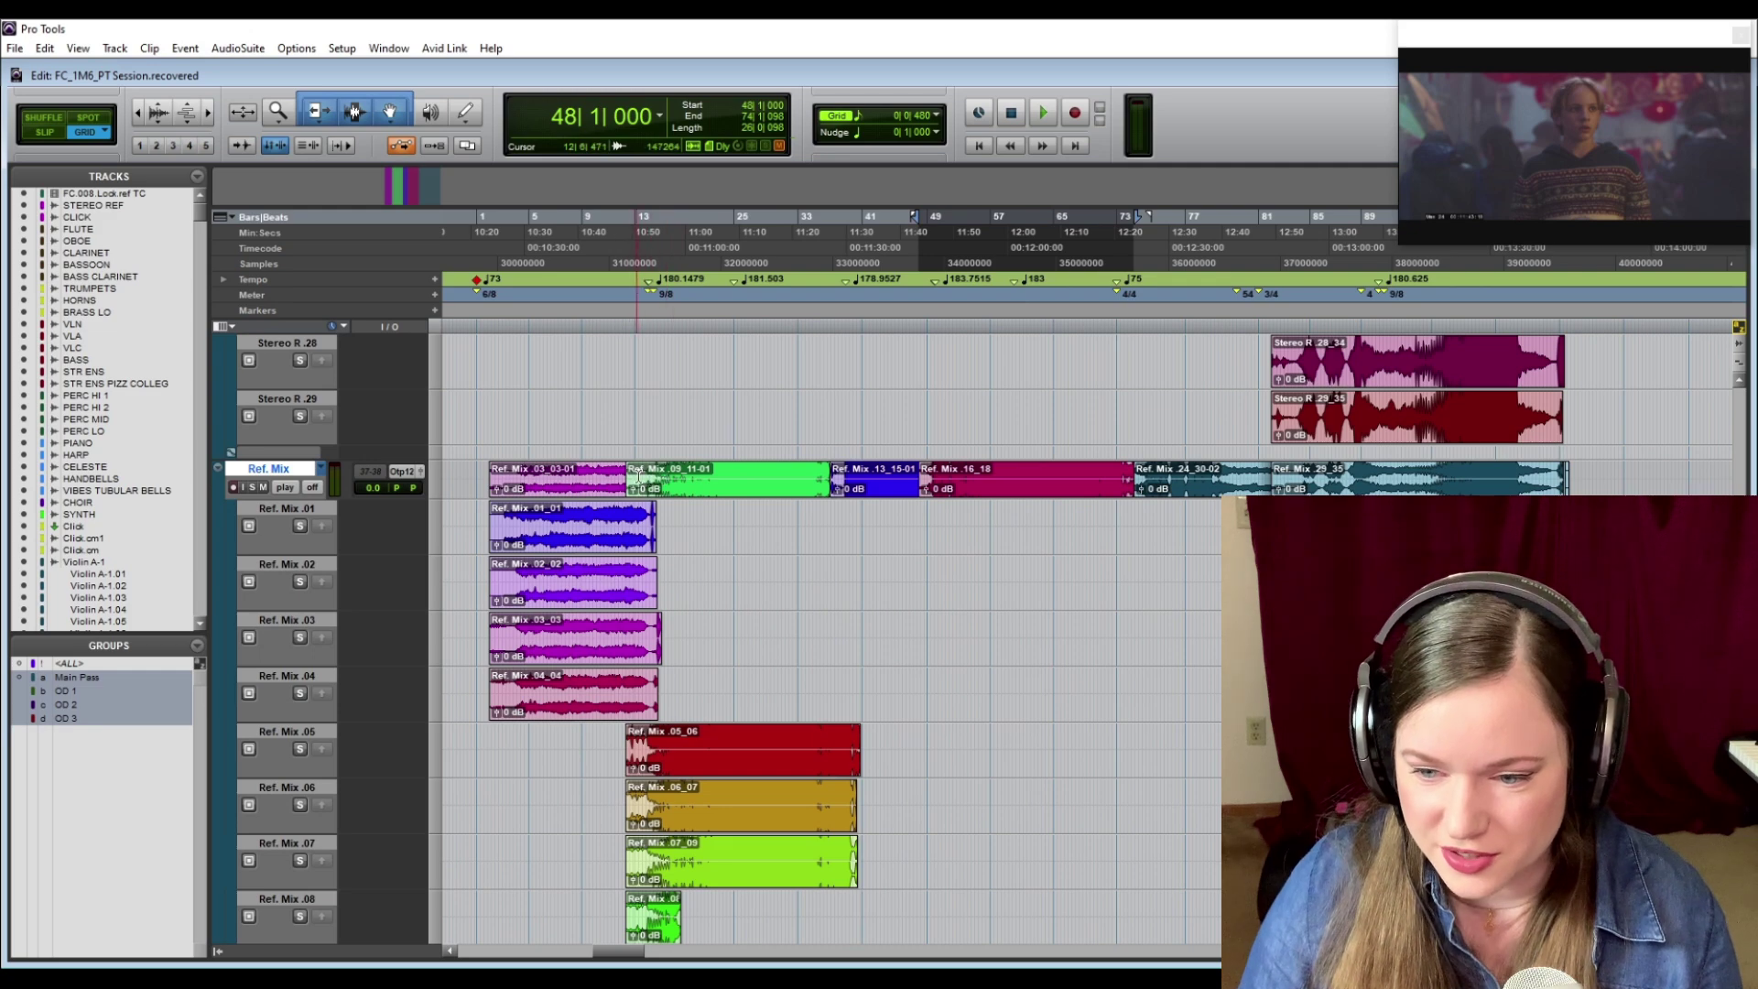
scroll(735, 761, "up", 1)
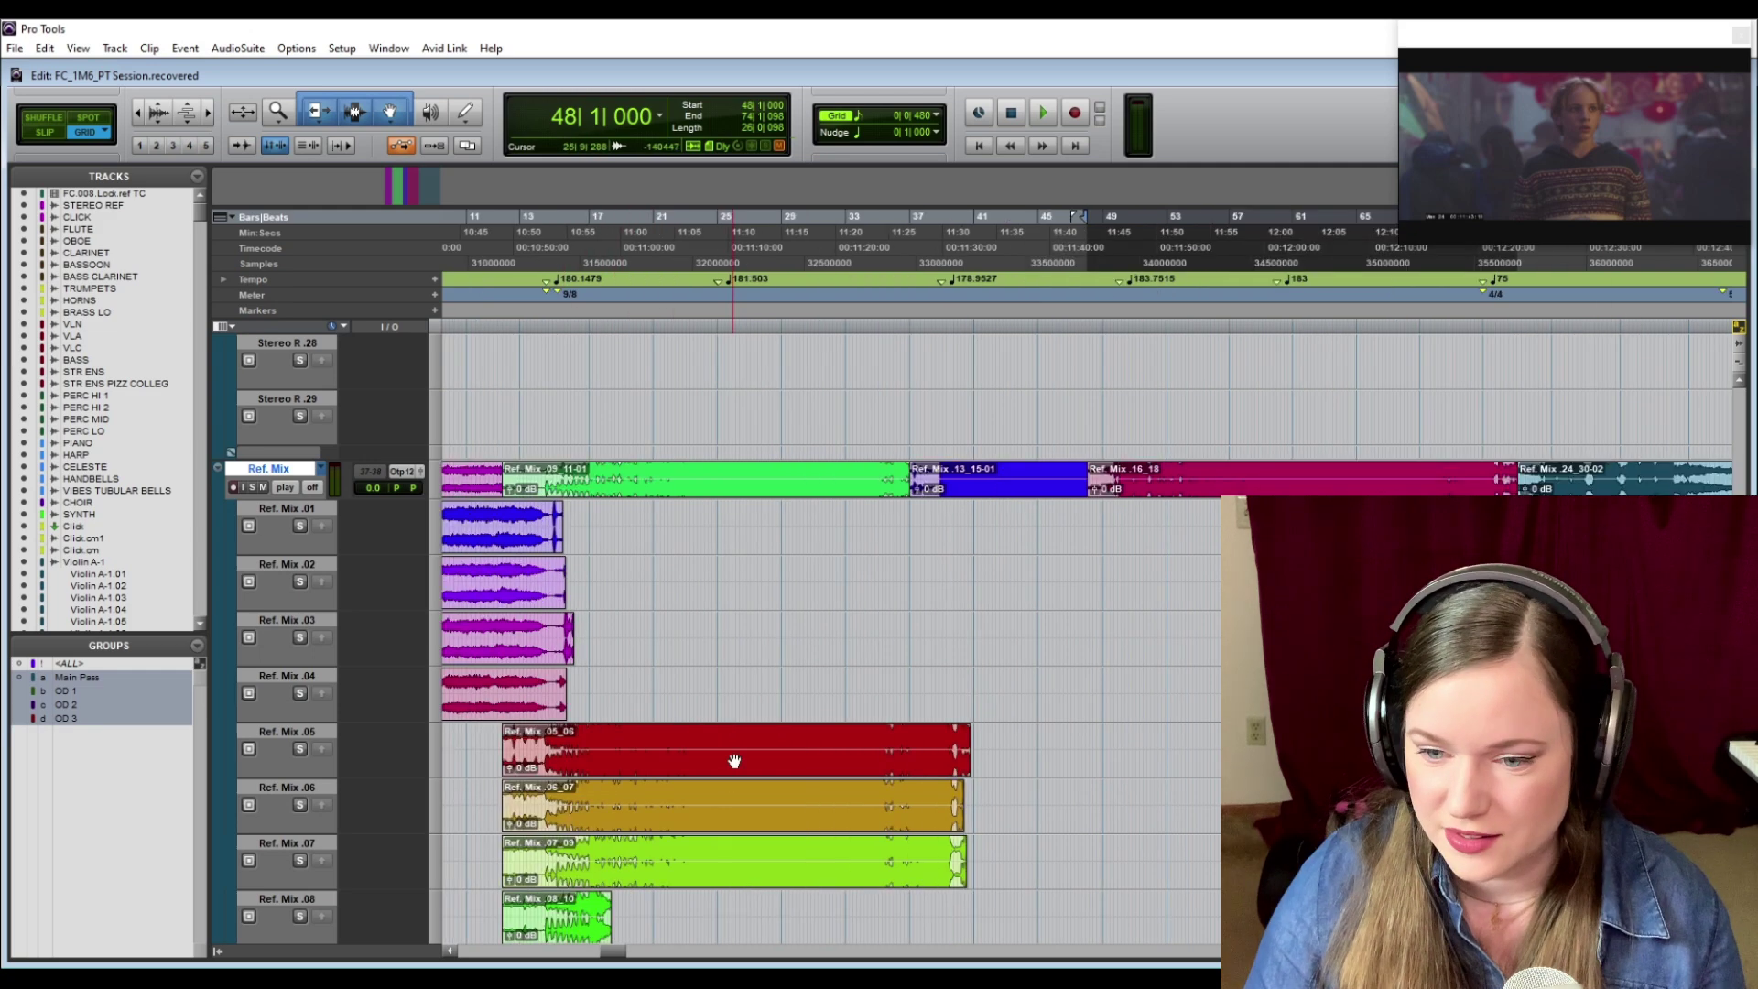
scroll(734, 761, "left", 6)
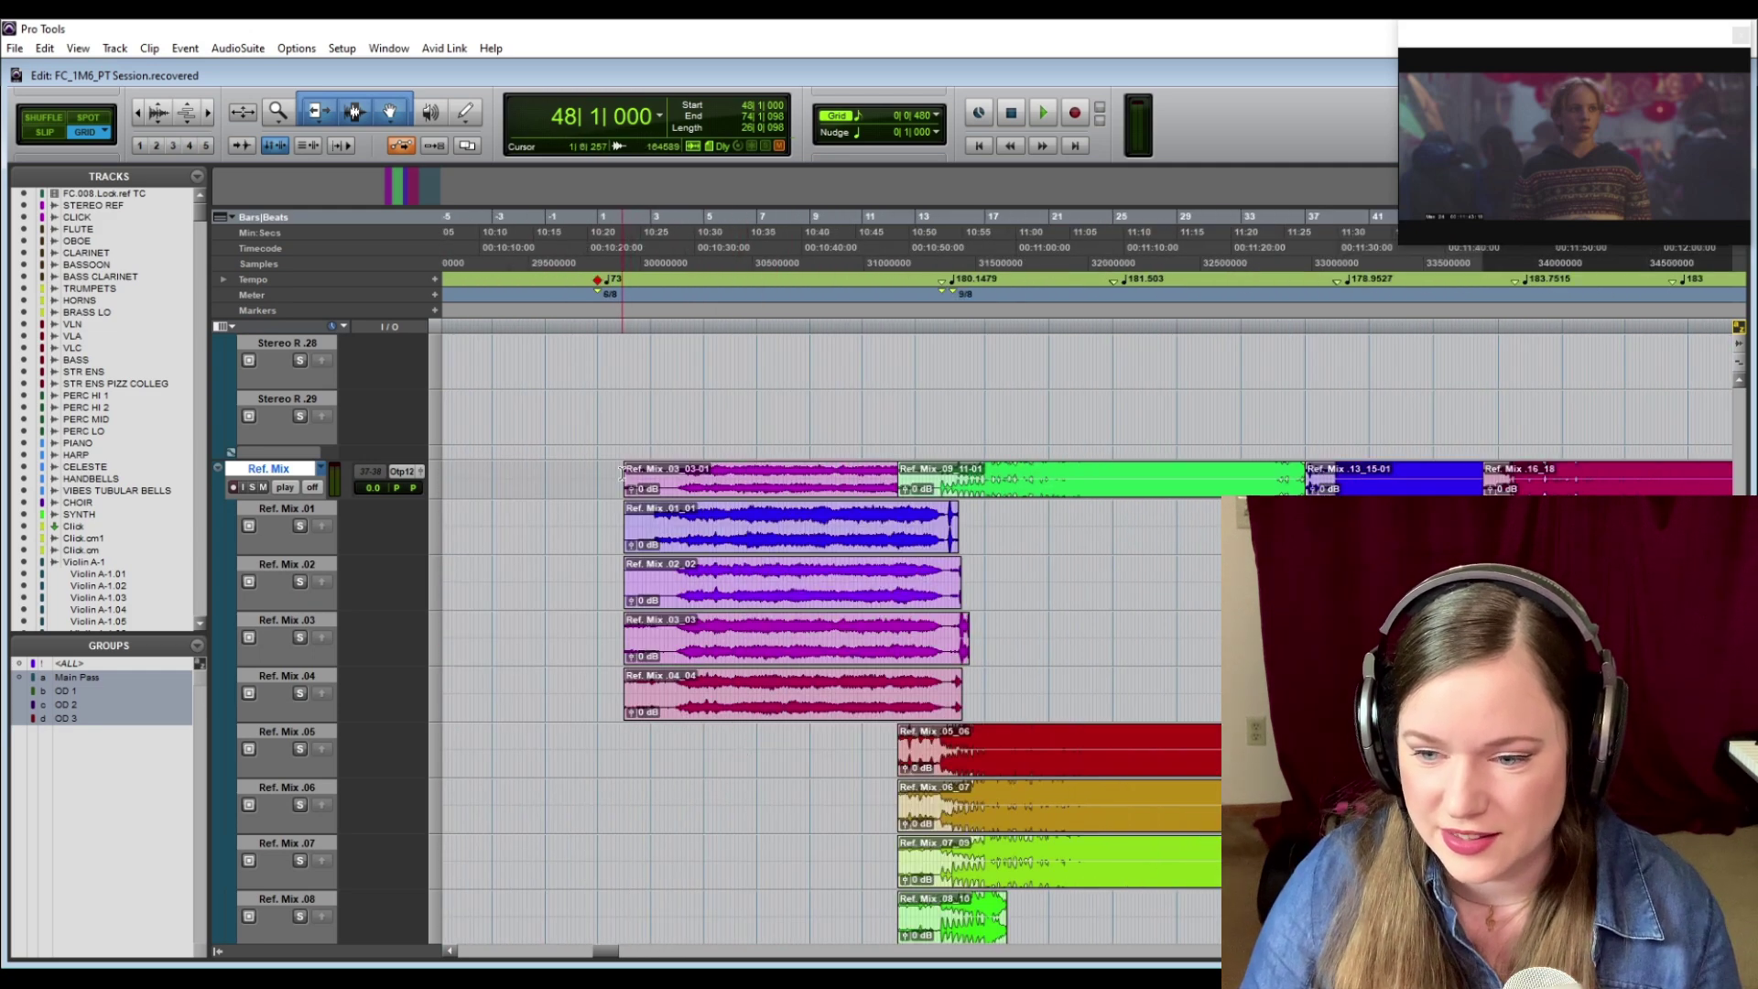
left_click_drag(621, 472, 682, 477)
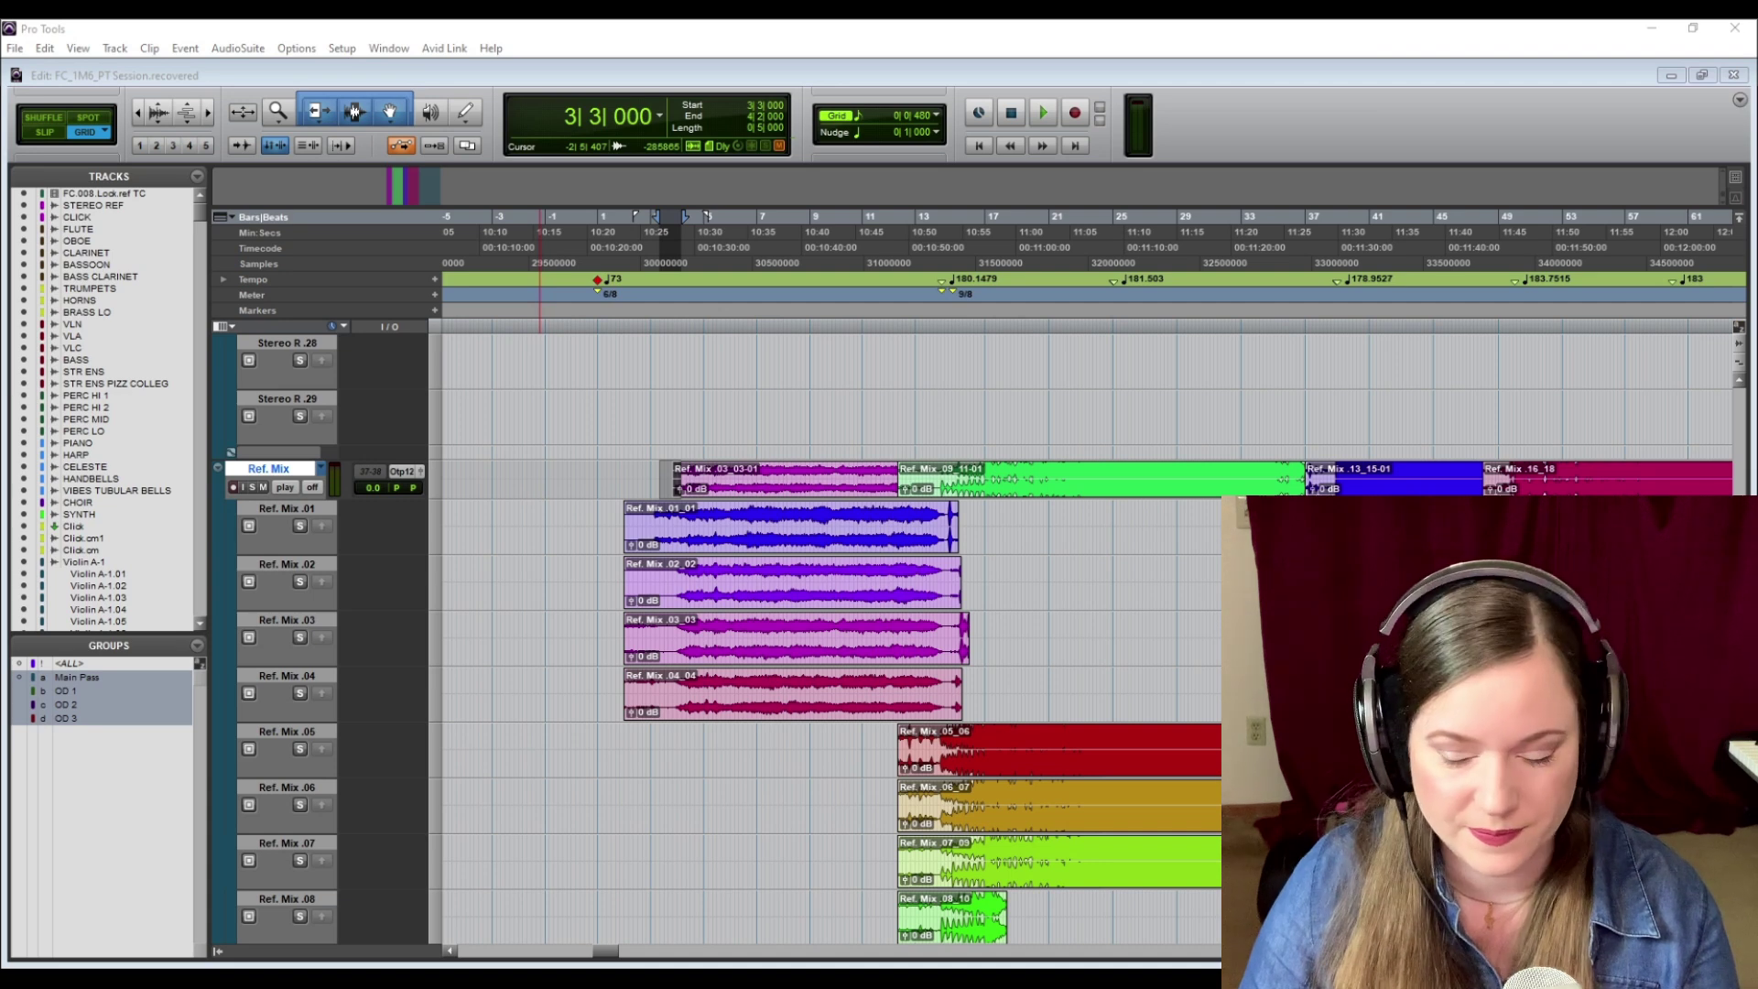
left_click_drag(675, 478, 683, 478)
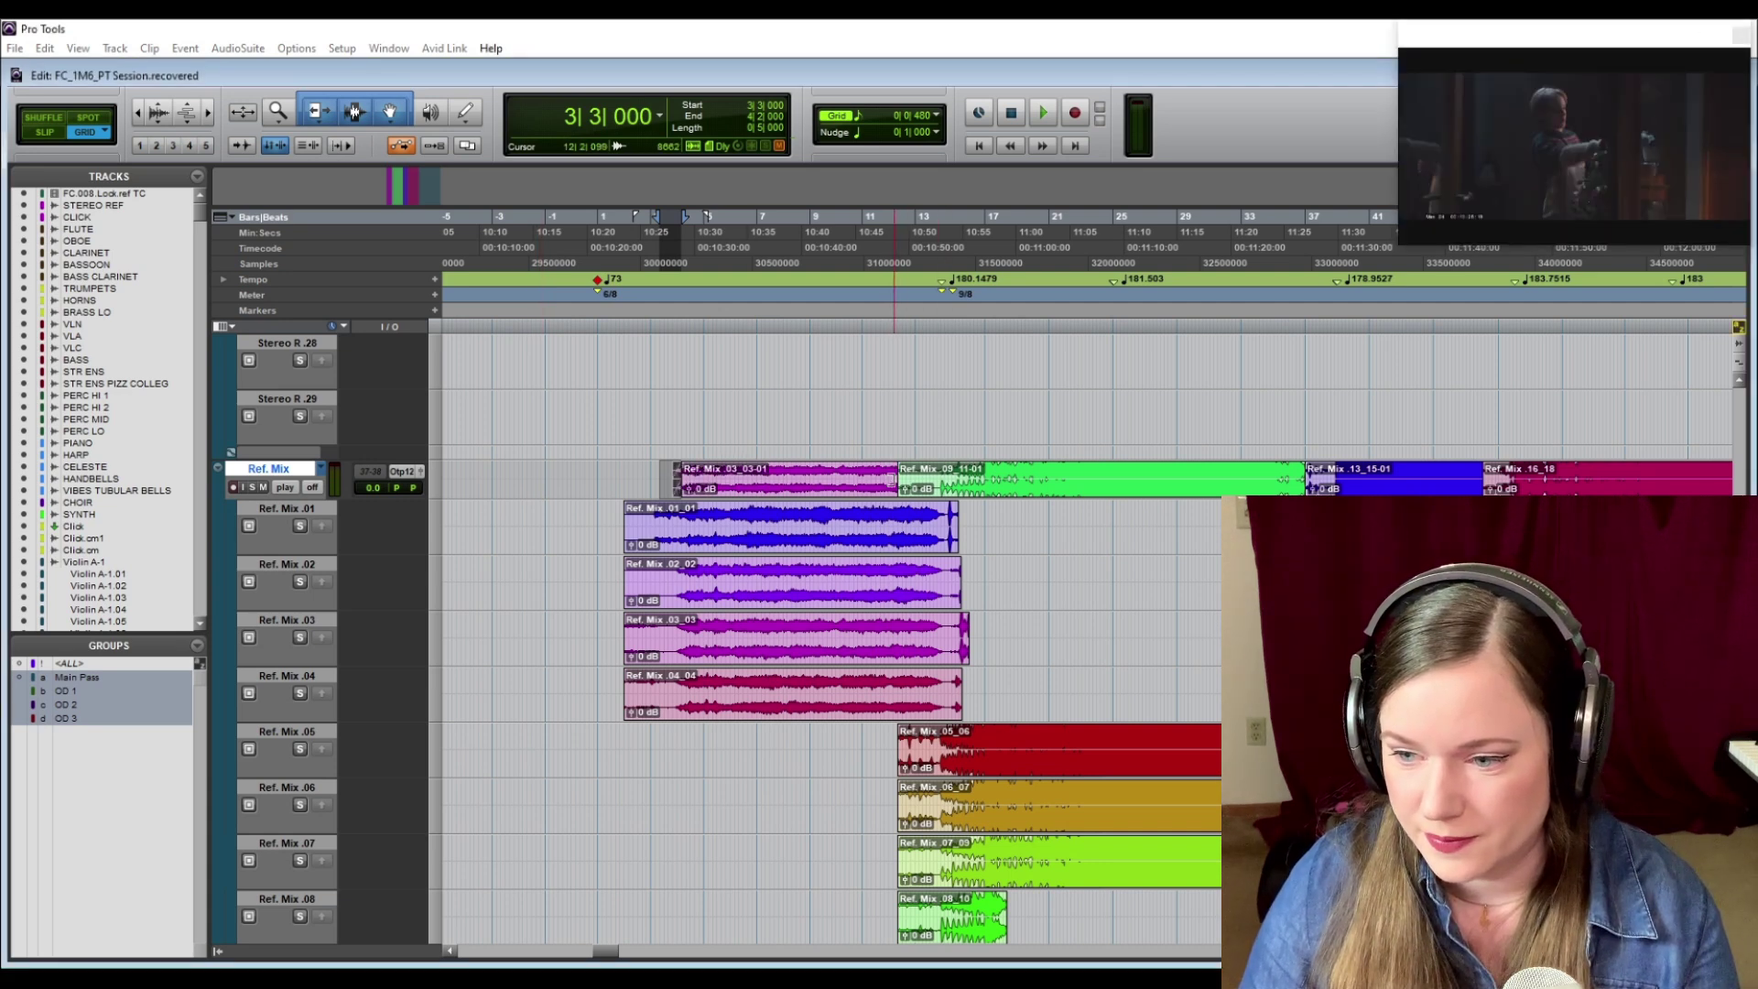
- Move the edit between the first two main clips to about bar 14 and crossfade it from 13|5|000 to 14|5|000 with Equal Power
left_click_drag(893, 480, 937, 491)
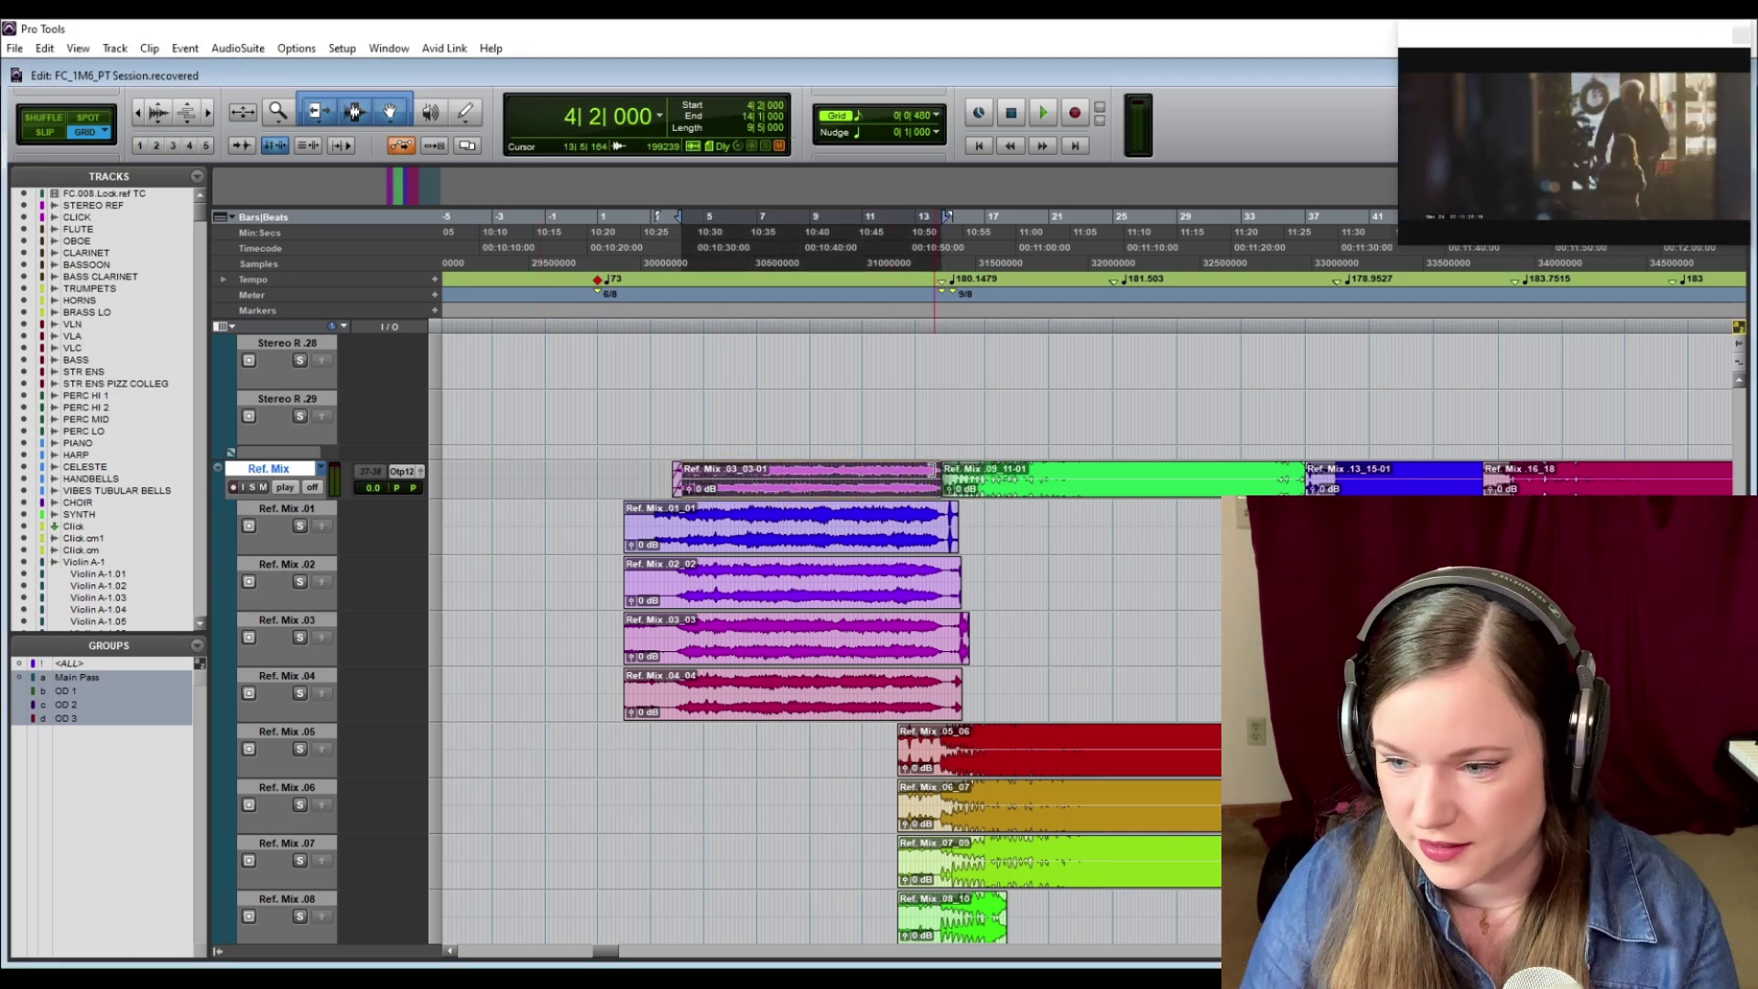
left_click_drag(932, 485, 952, 485)
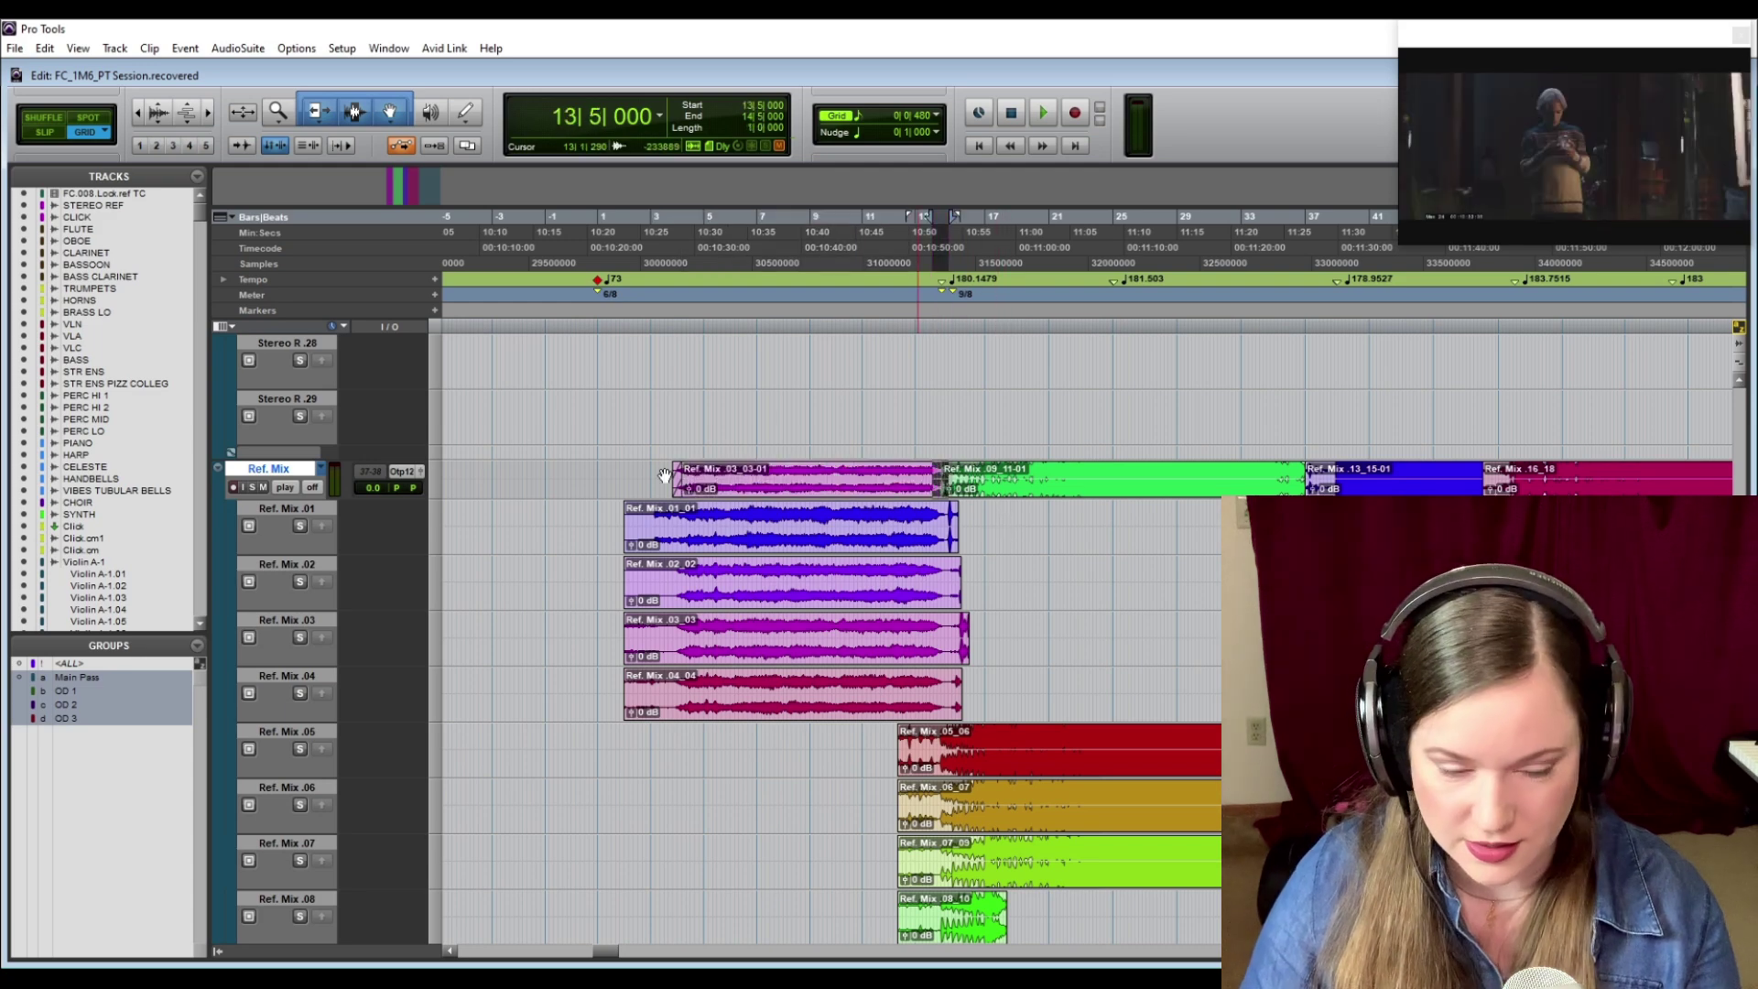
key("ctrl+f")
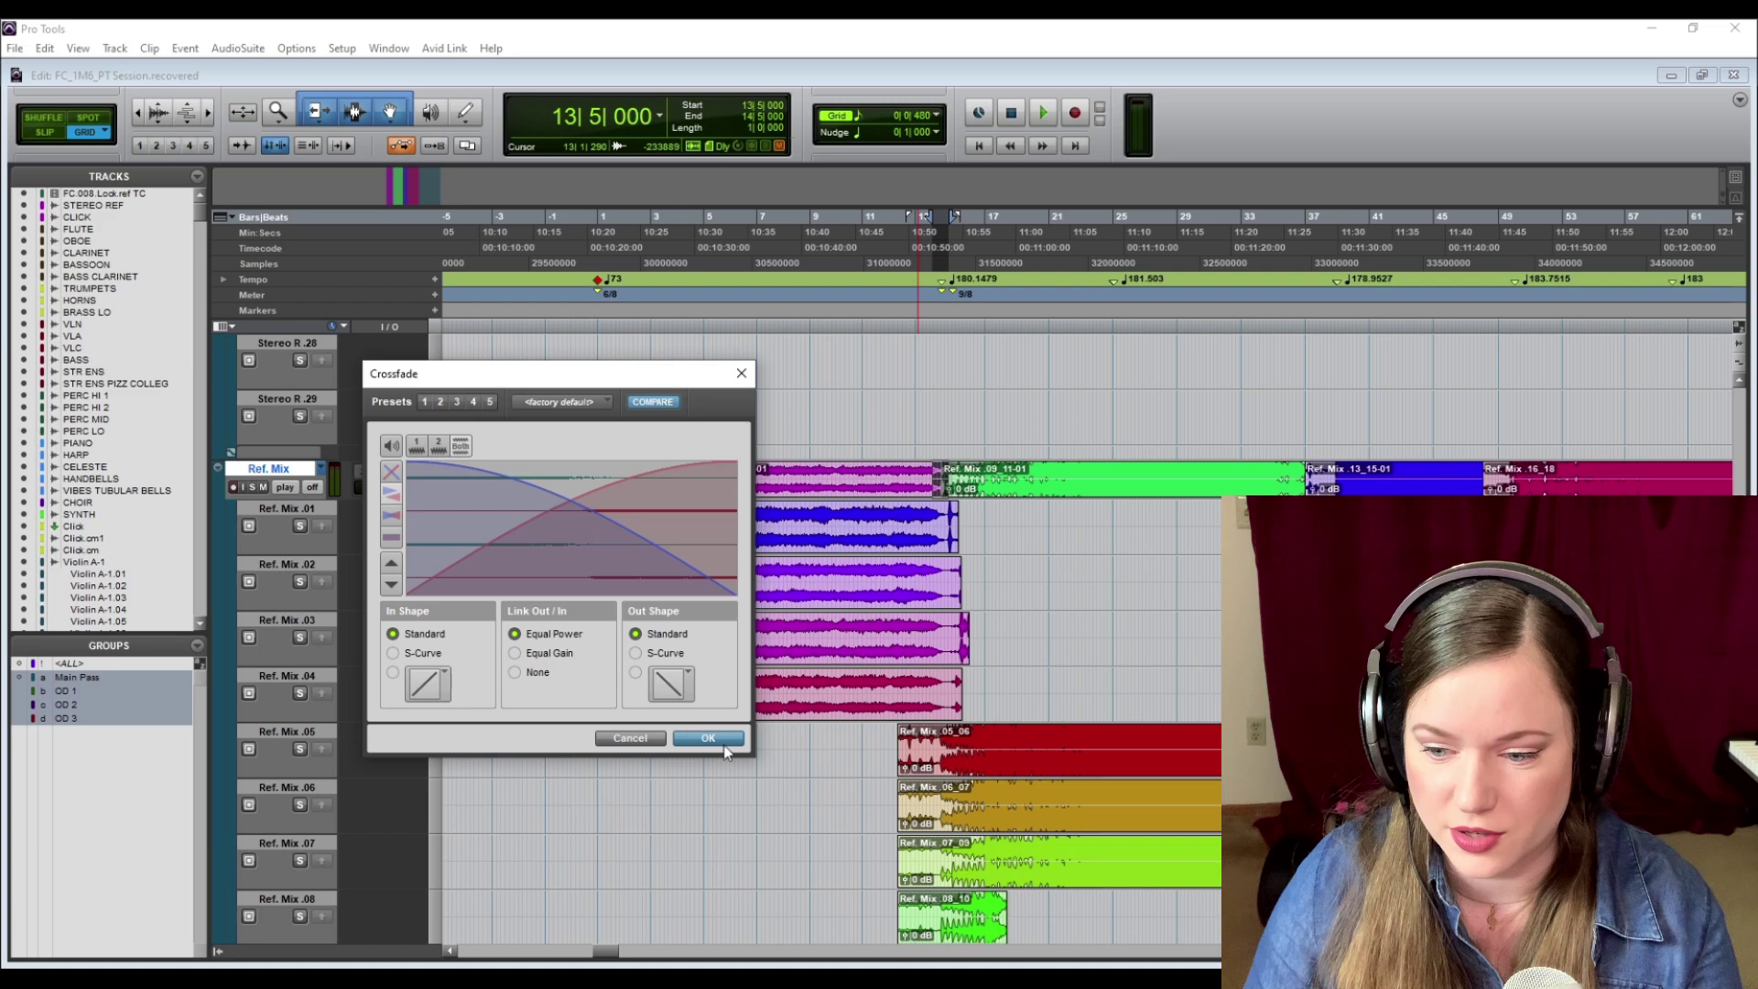
left_click(707, 738)
- Extend the end of the main playlist's Ref. Mix .09_11-01 clip to 38|9|000, over the start of the following clip
scroll(892, 628, "left", 3)
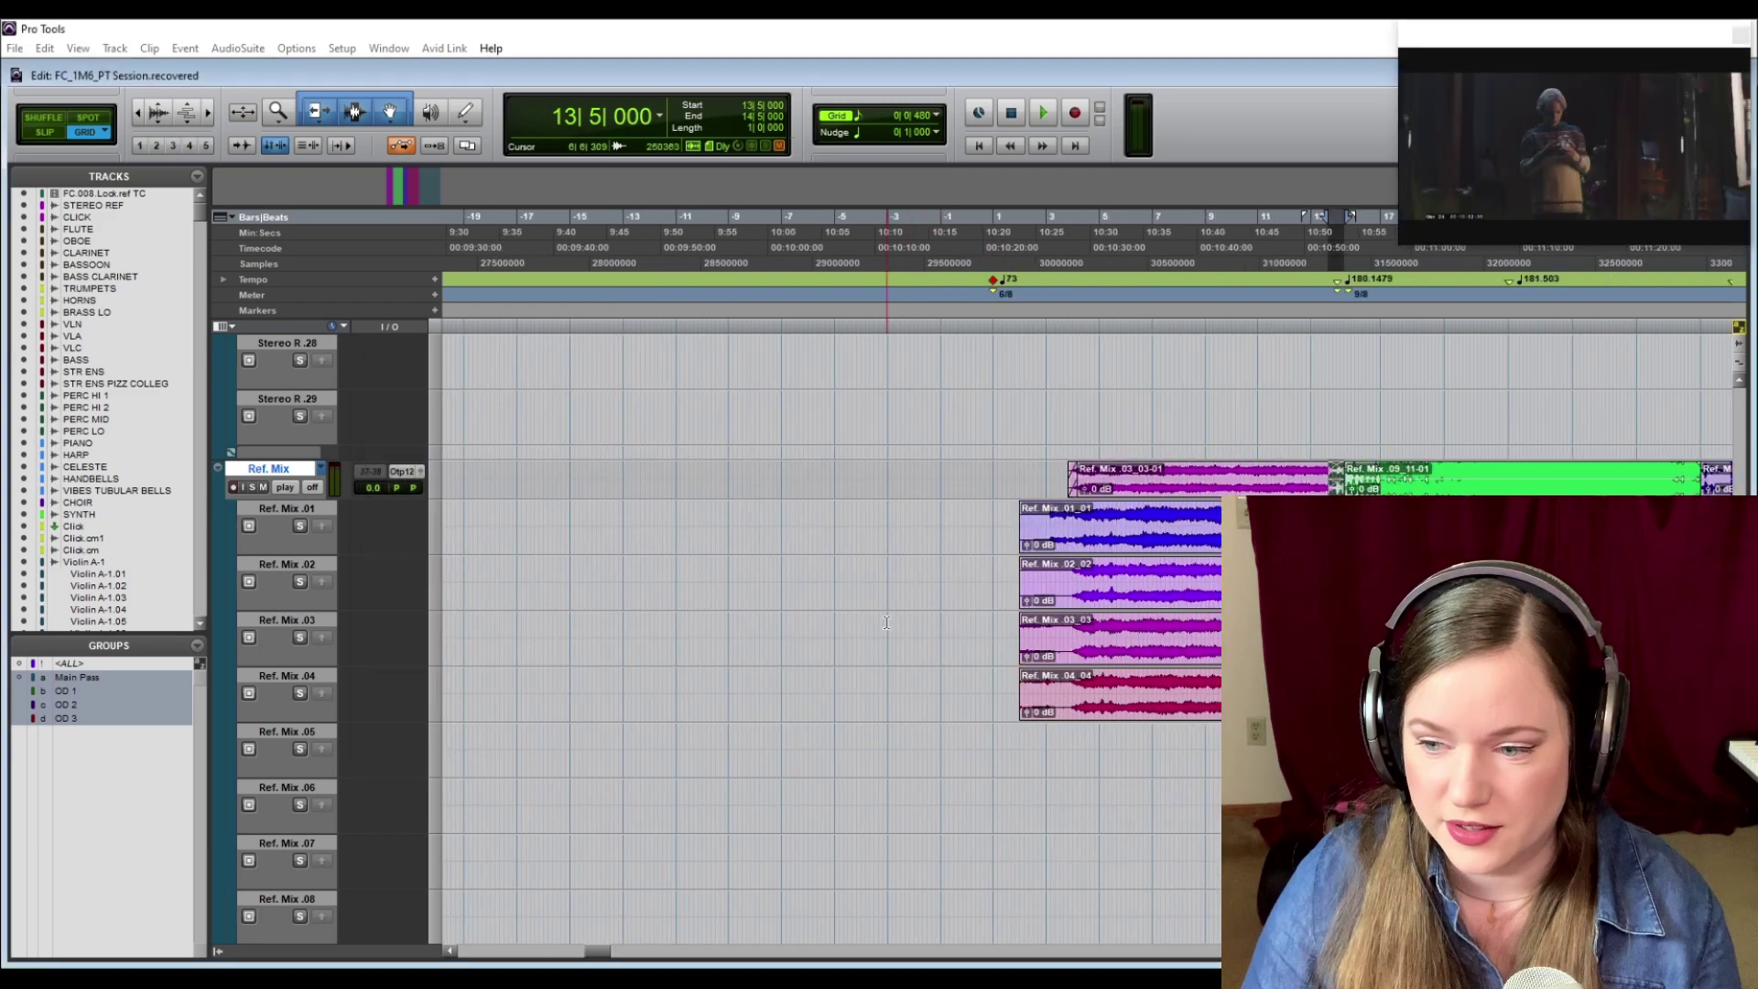
scroll(892, 628, "right", 4)
scroll(891, 628, "right", 4)
left_click(522, 394)
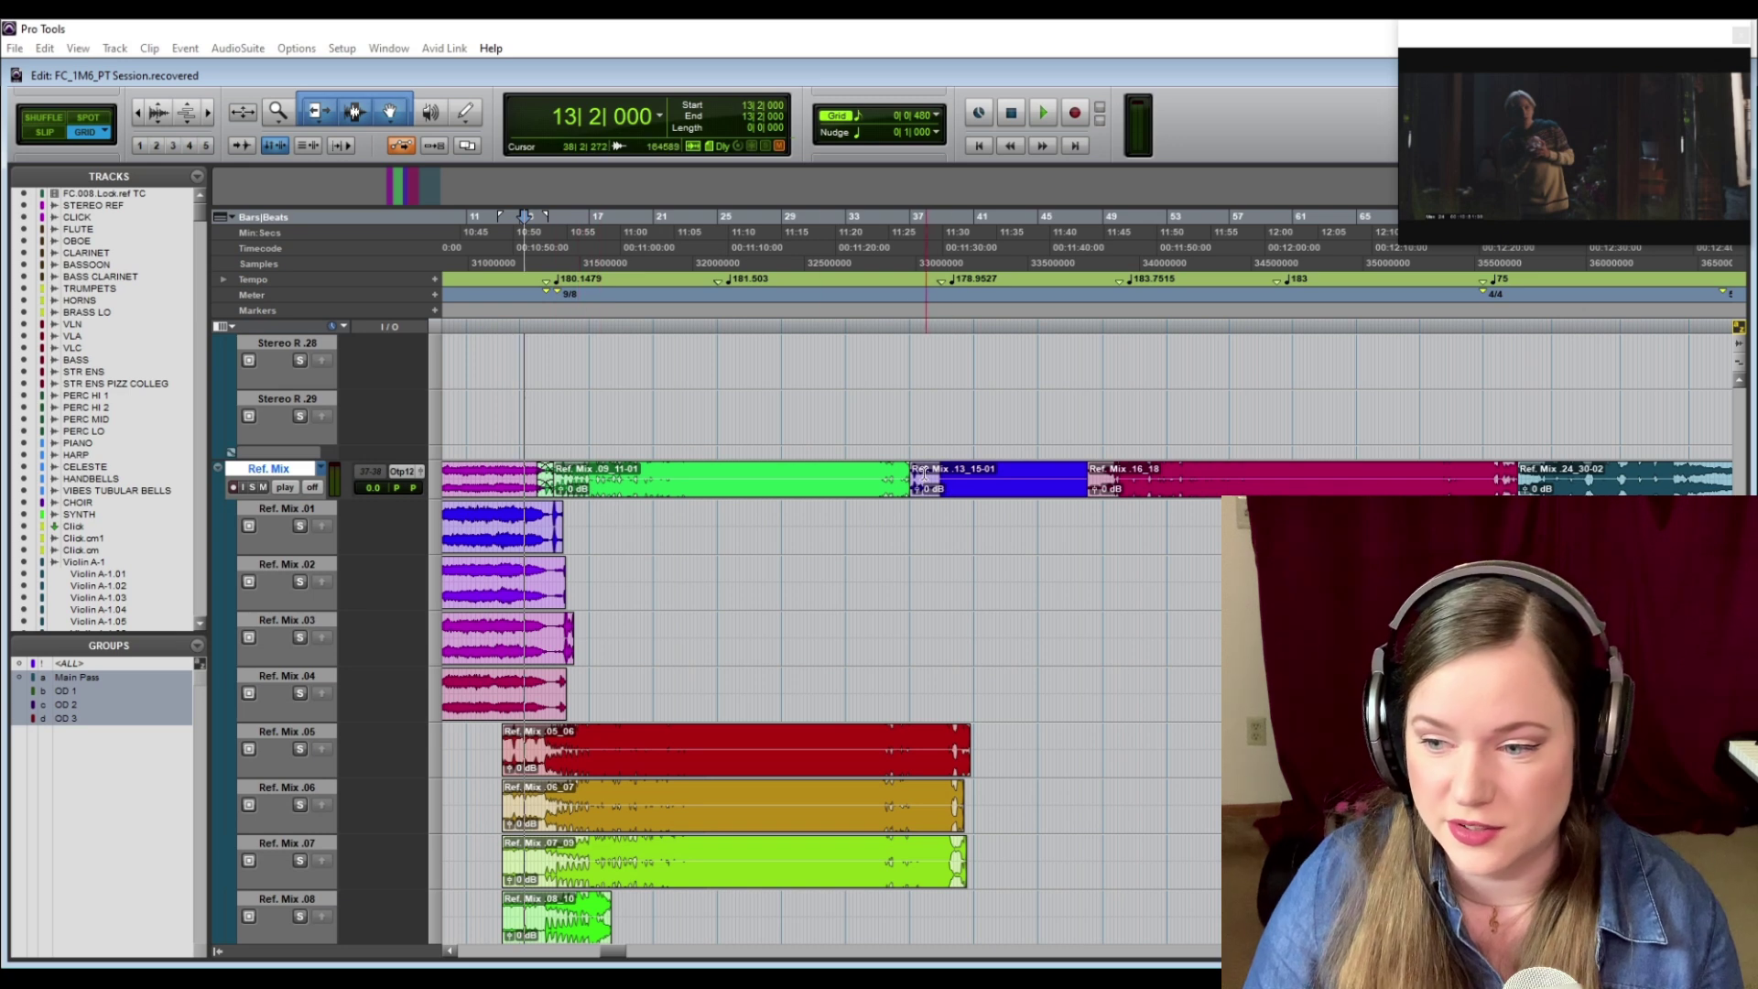
left_click_drag(904, 476, 936, 491)
scroll(1077, 648, "up", 8)
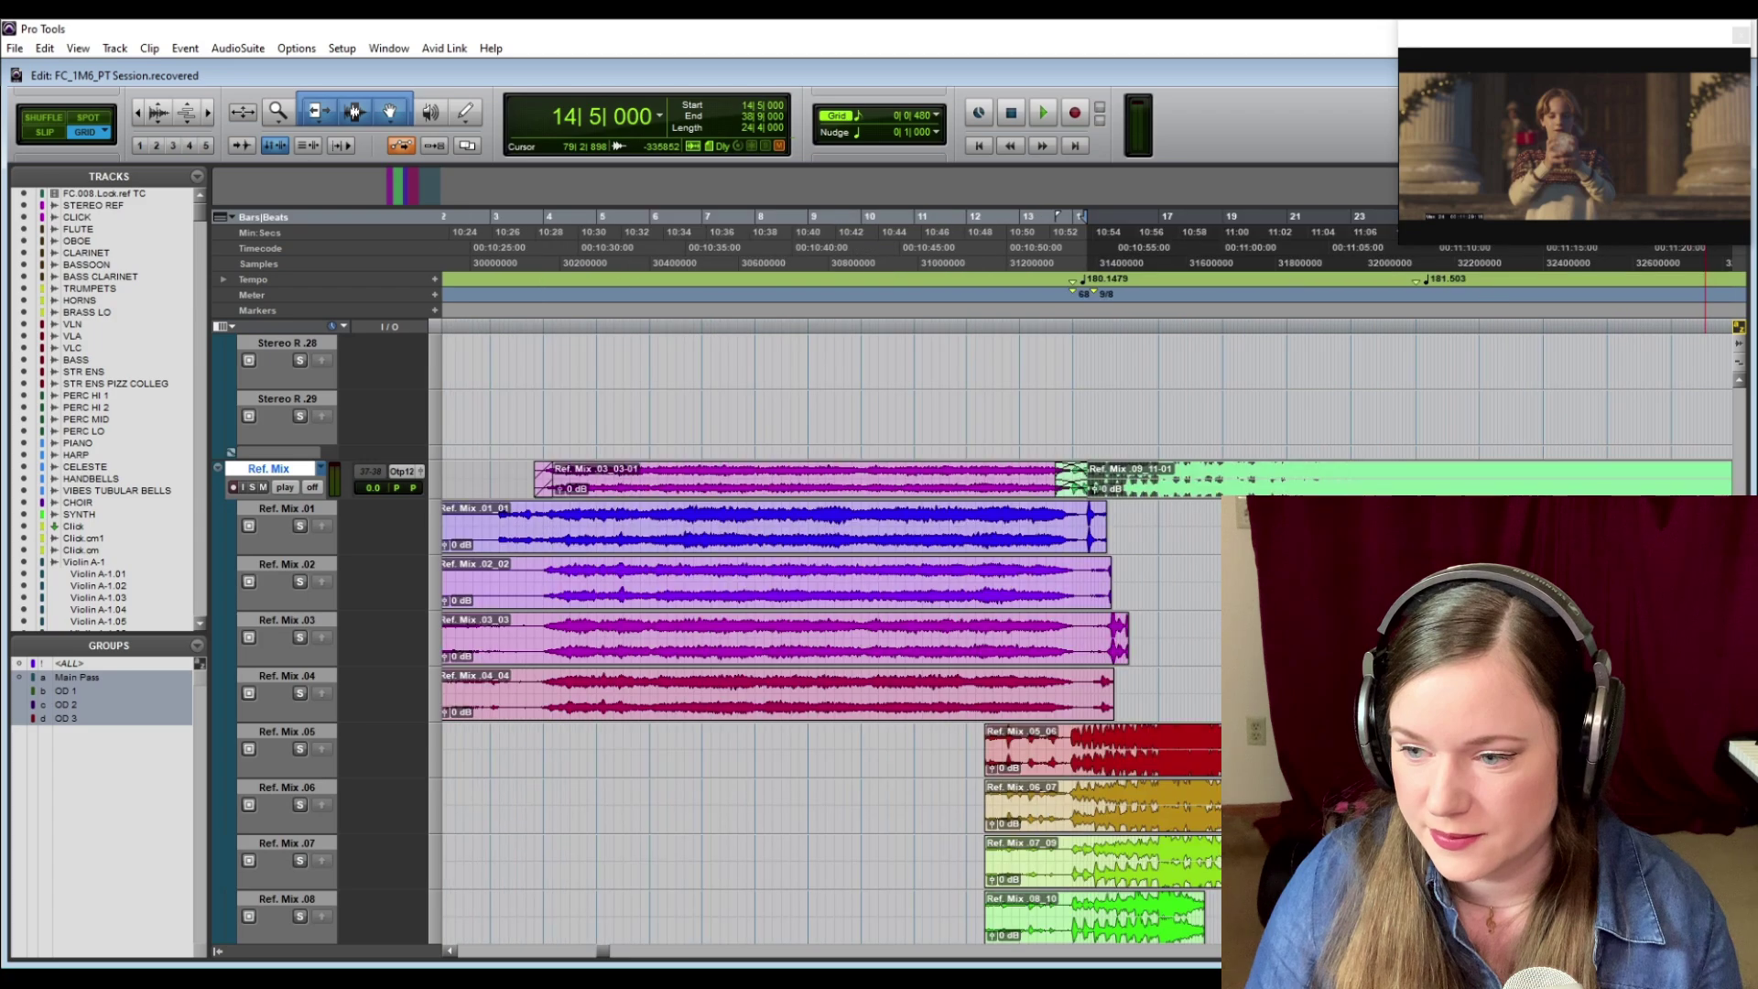
scroll(1028, 675, "right", 10)
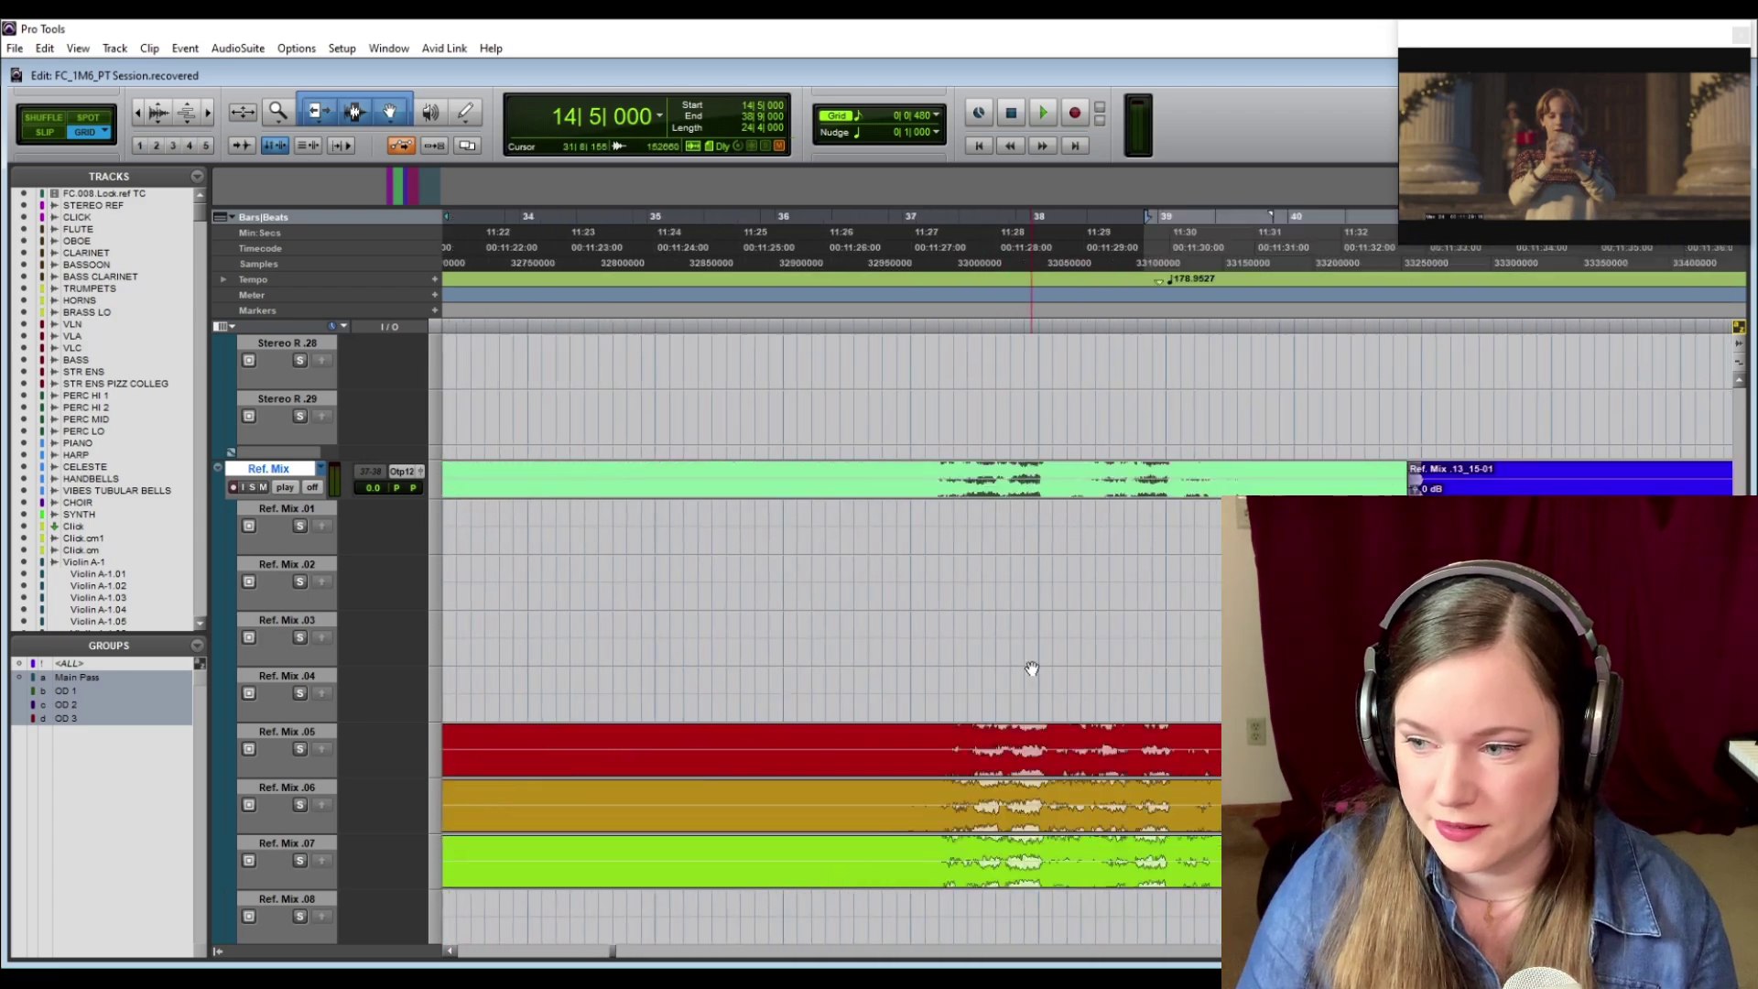
scroll(1028, 647, "left", 5)
scroll(1018, 549, "right", 2)
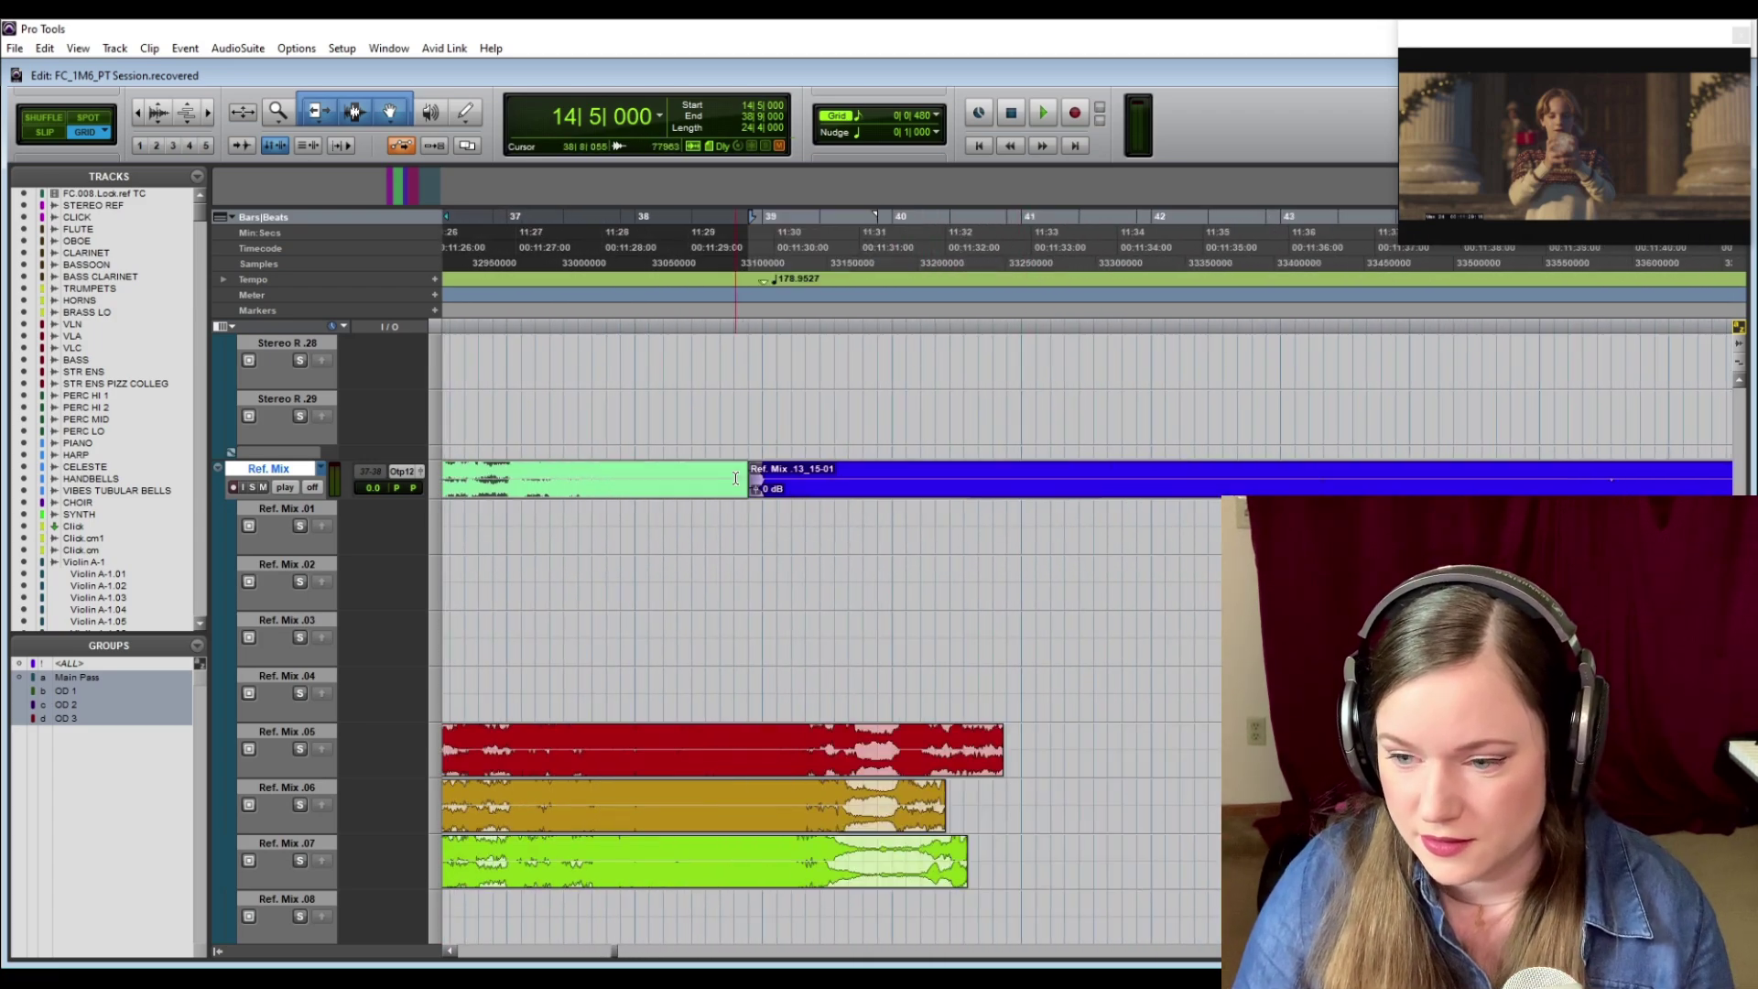
- Crossfade the second and third main clips from 38|8|000 over a length of 0|4|000, using Standard shapes and Equal Power
left_click_drag(737, 477, 793, 485)
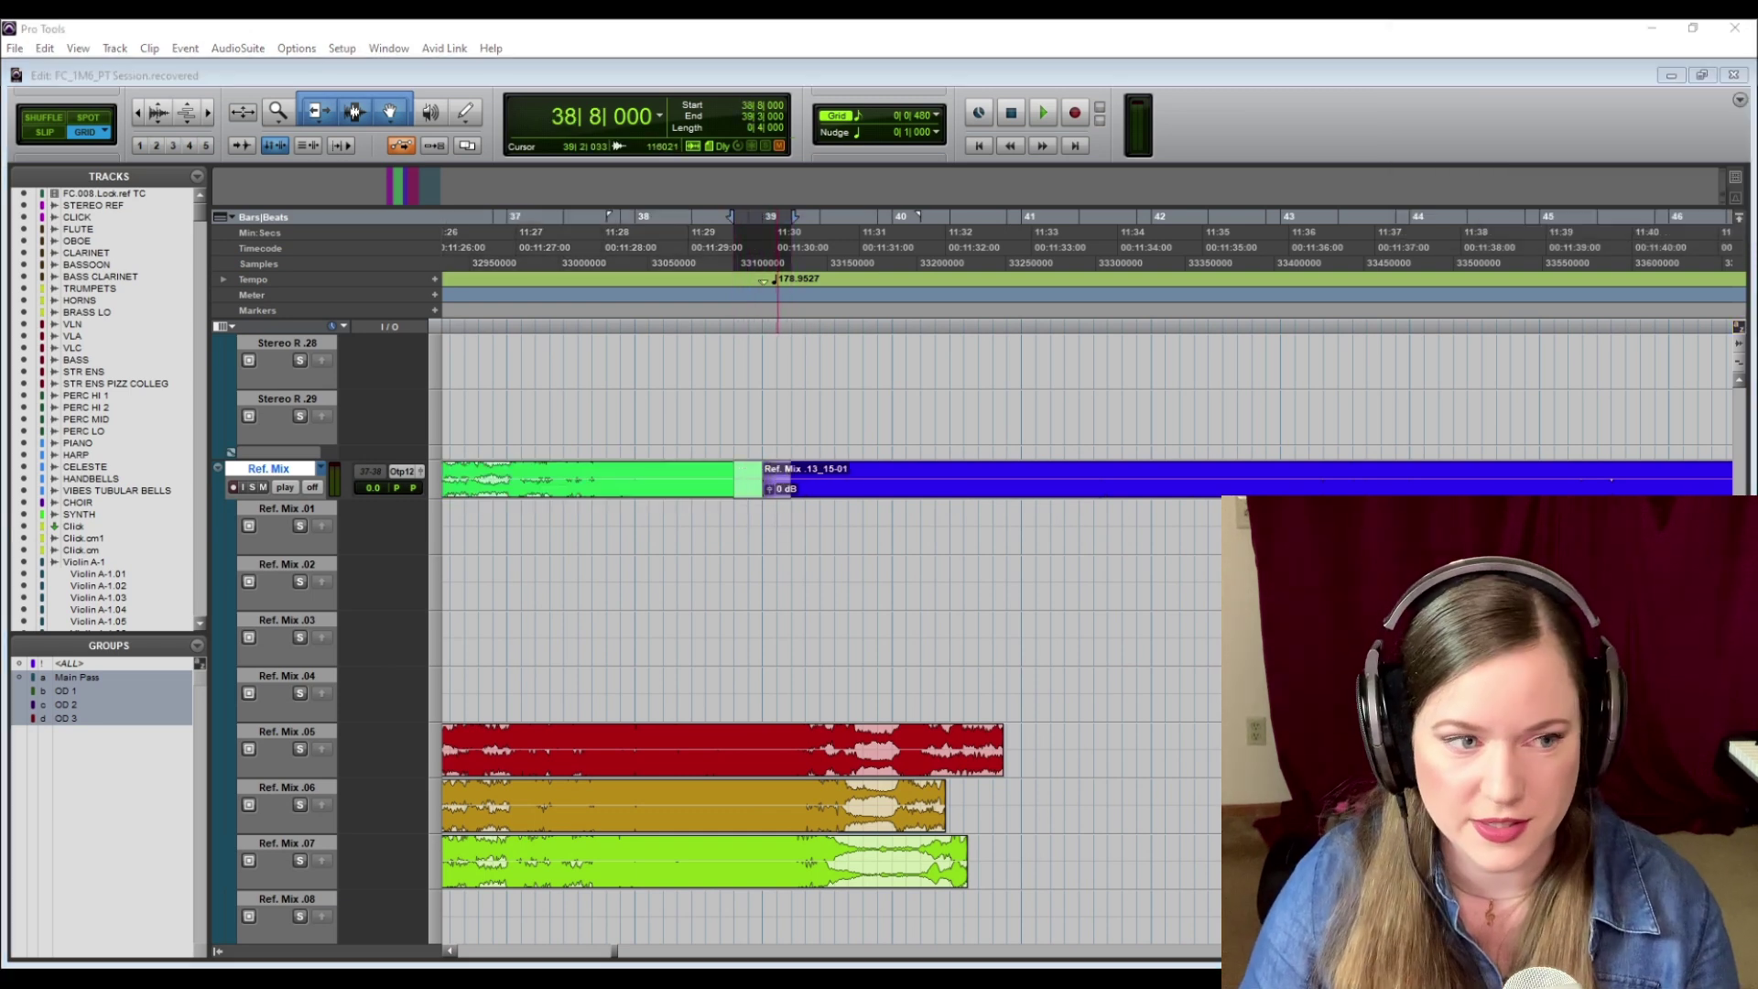
key("ctrl+f")
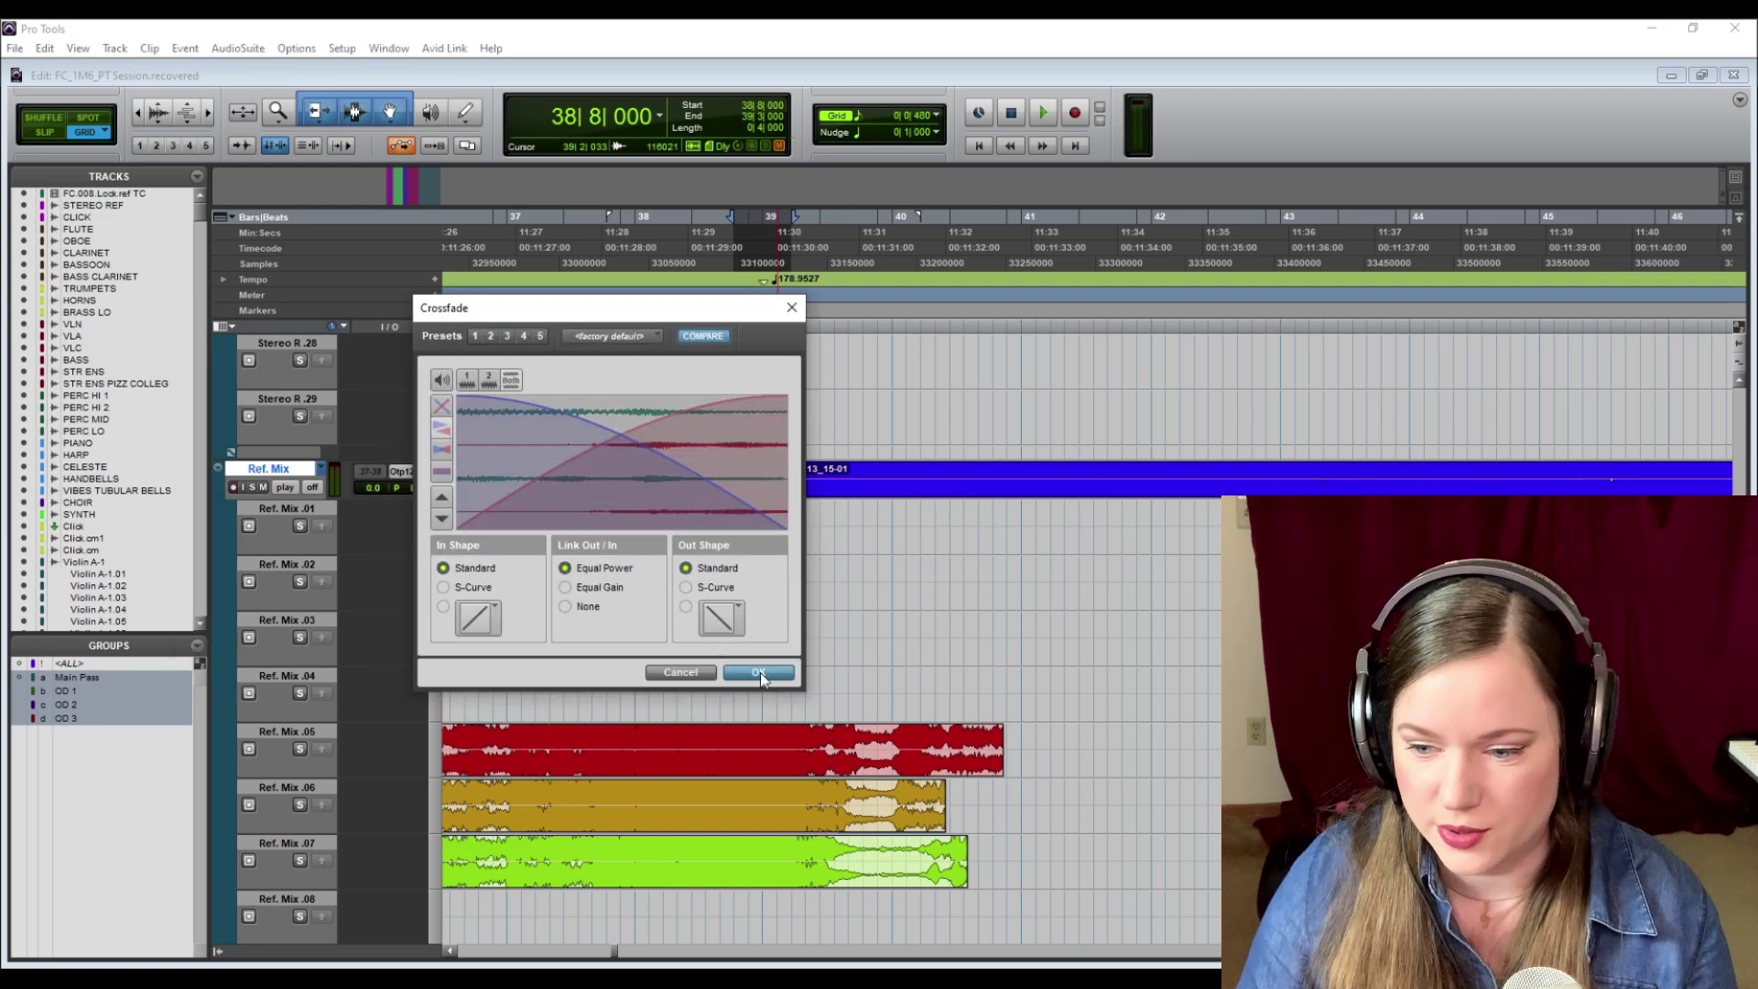
left_click(760, 673)
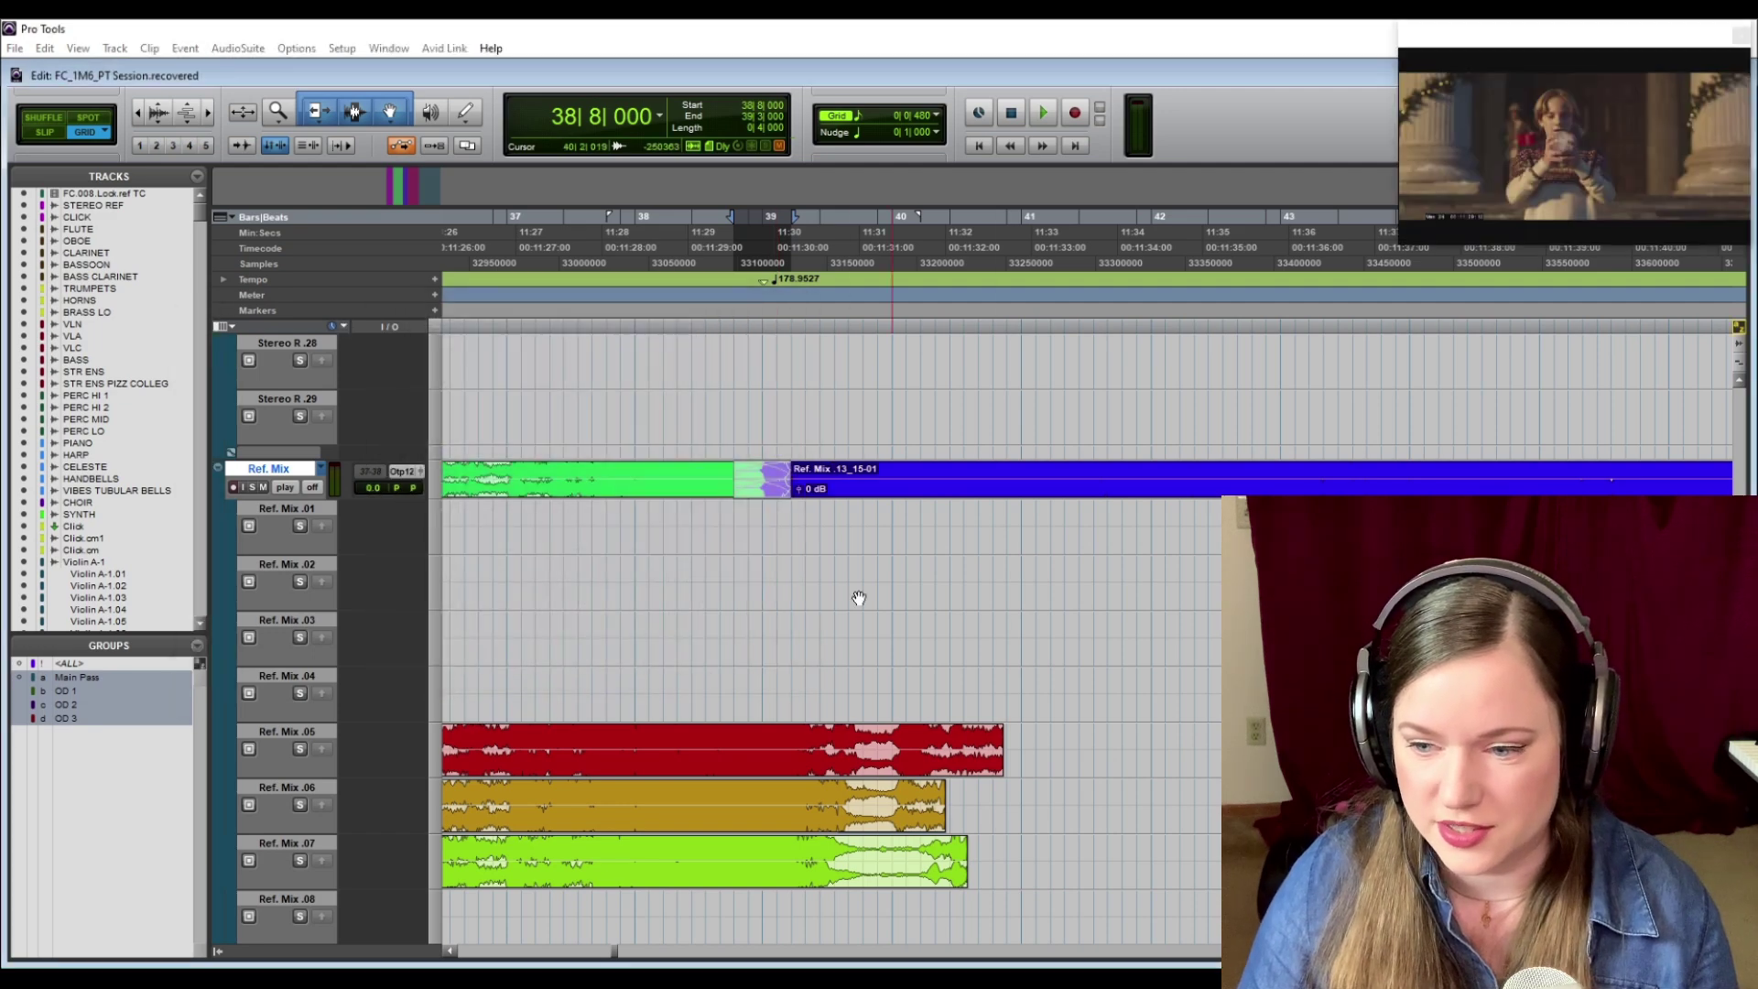
scroll(778, 596, "right", 10)
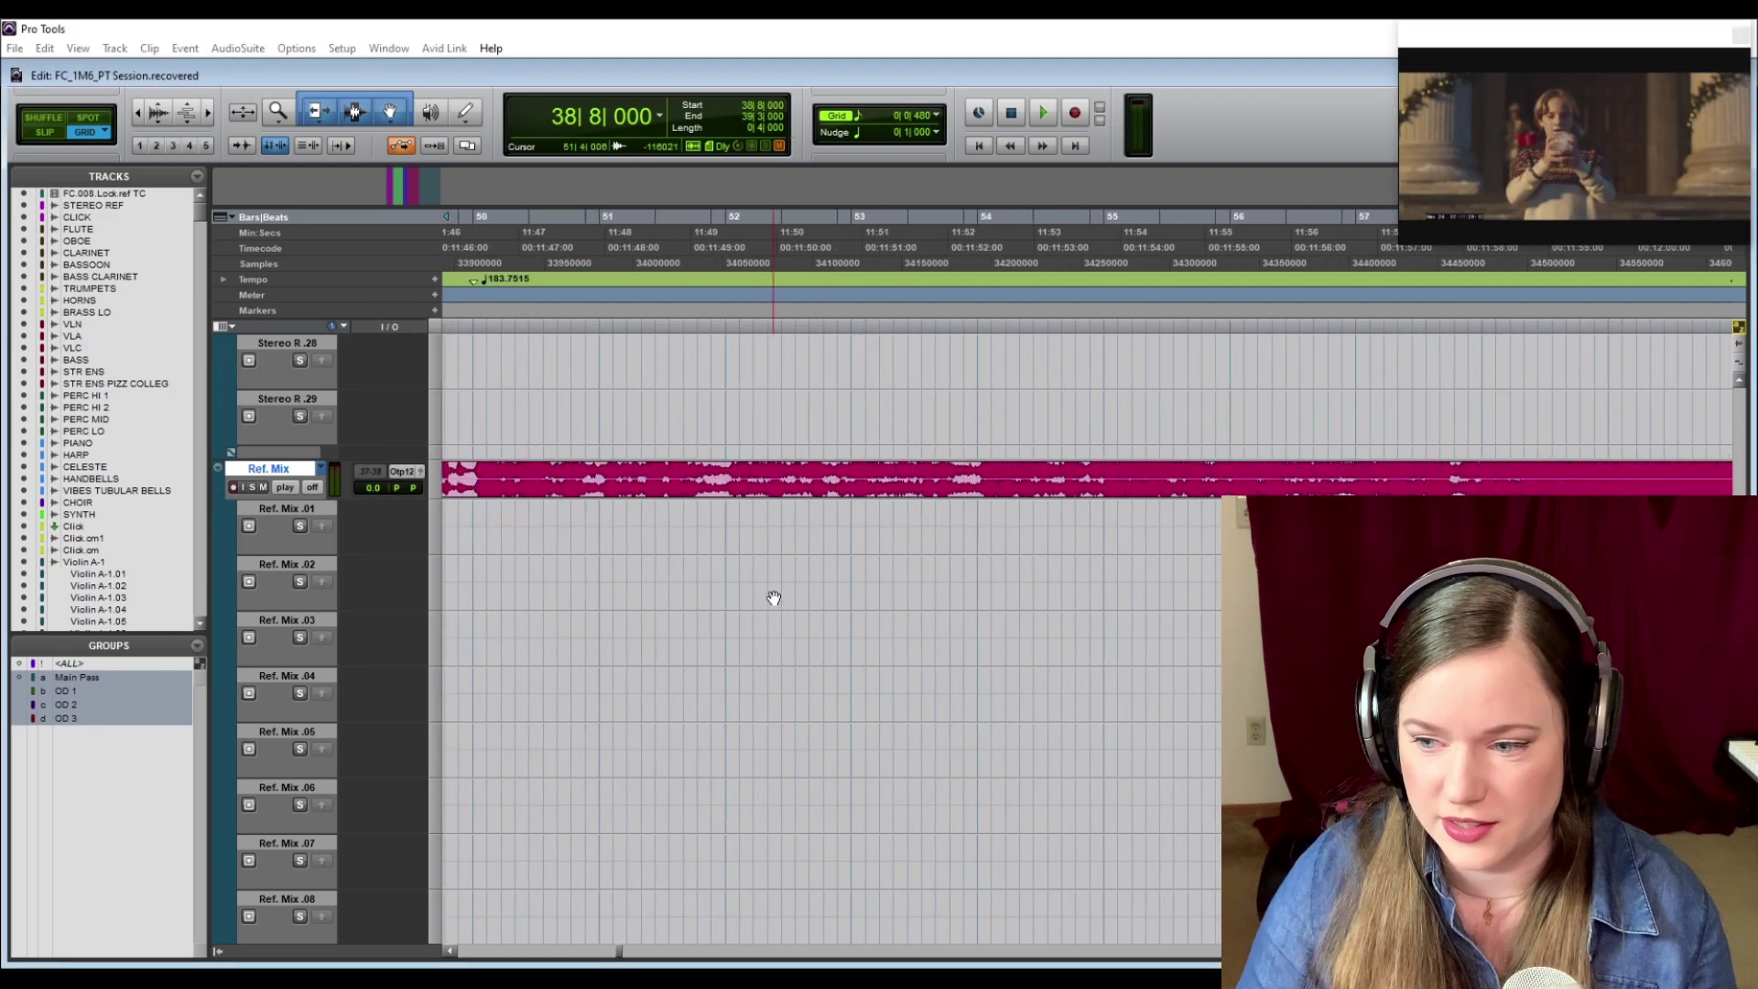
- Move the edit between the third and fourth main Ref. Mix clips to about bar 50 and crossfade it from 49|9|000 to 50|2|000 with Equal Power
key("super+Tab")
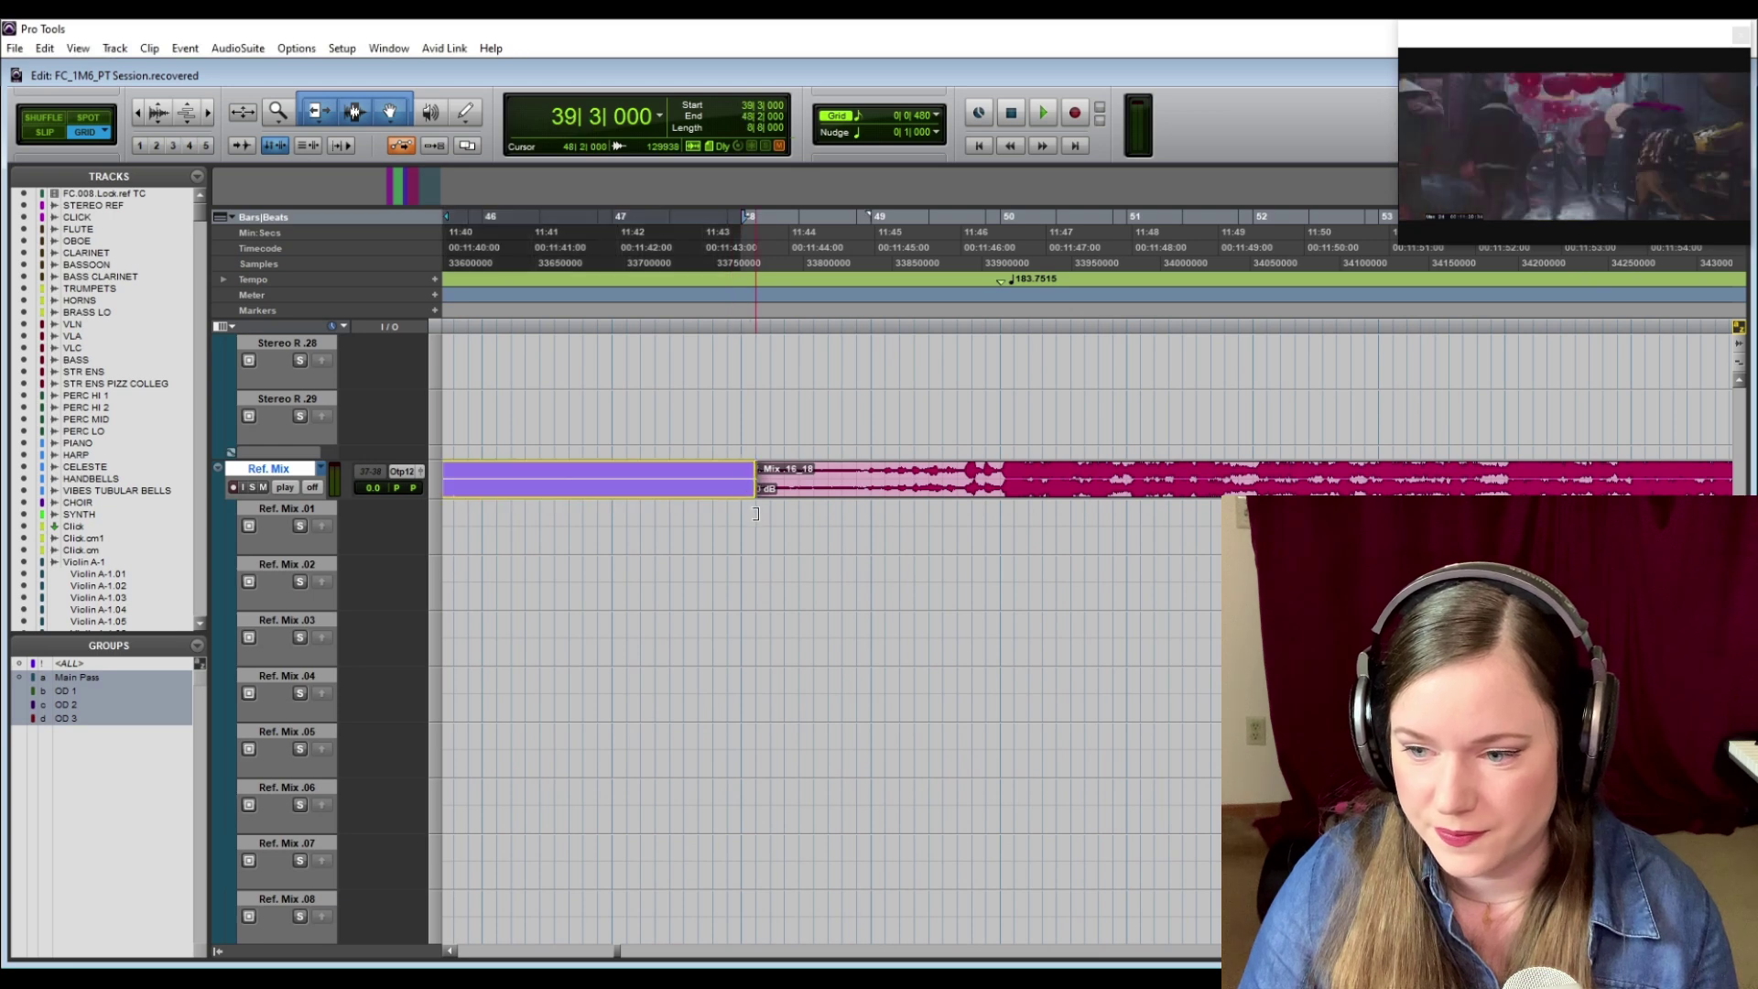
left_click_drag(757, 481, 1016, 479)
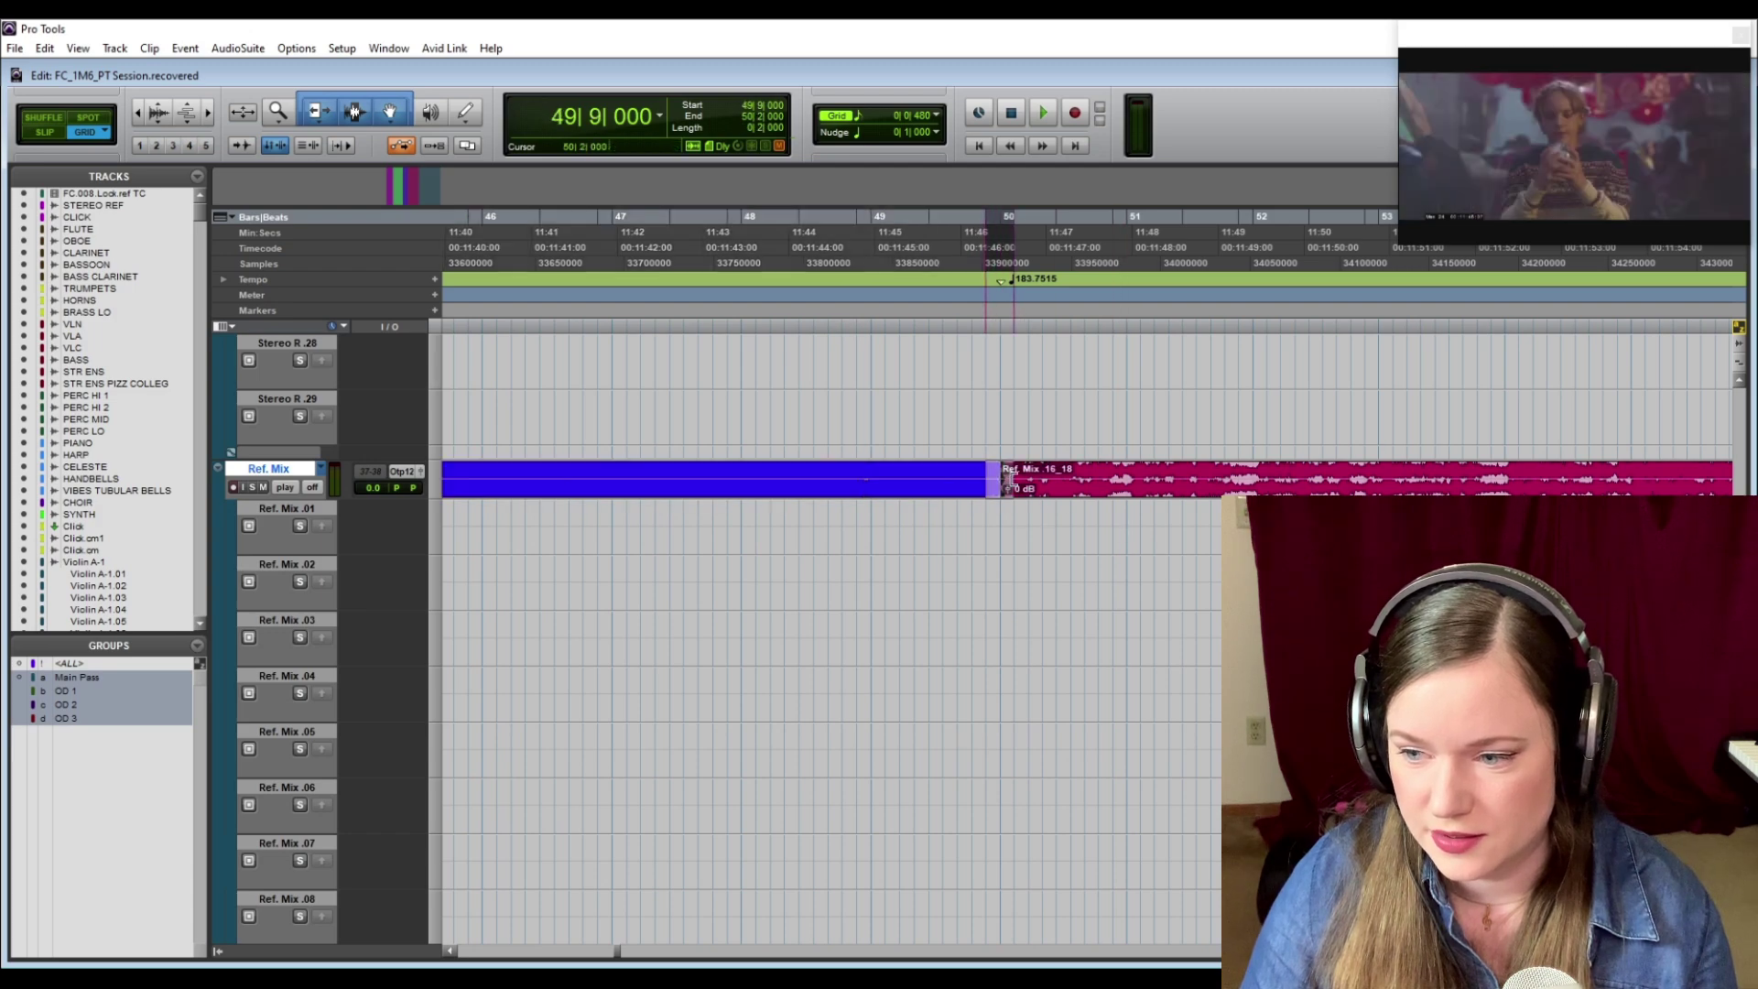
key("ctrl+f")
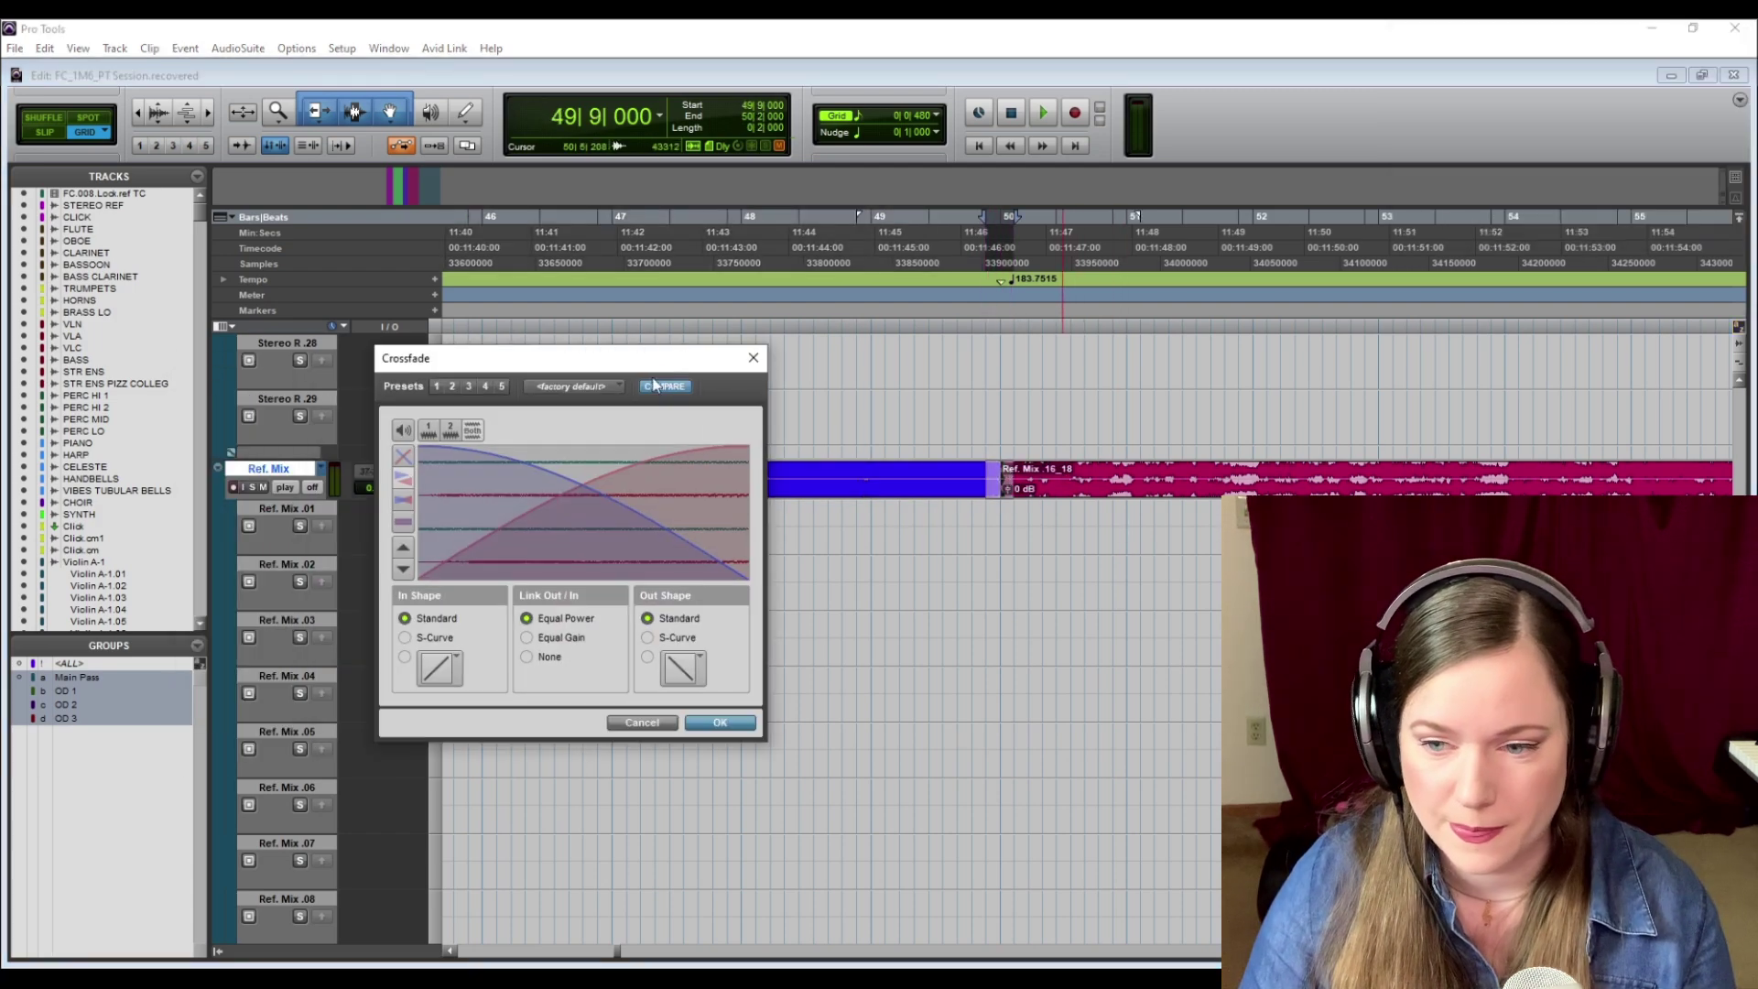
left_click(721, 721)
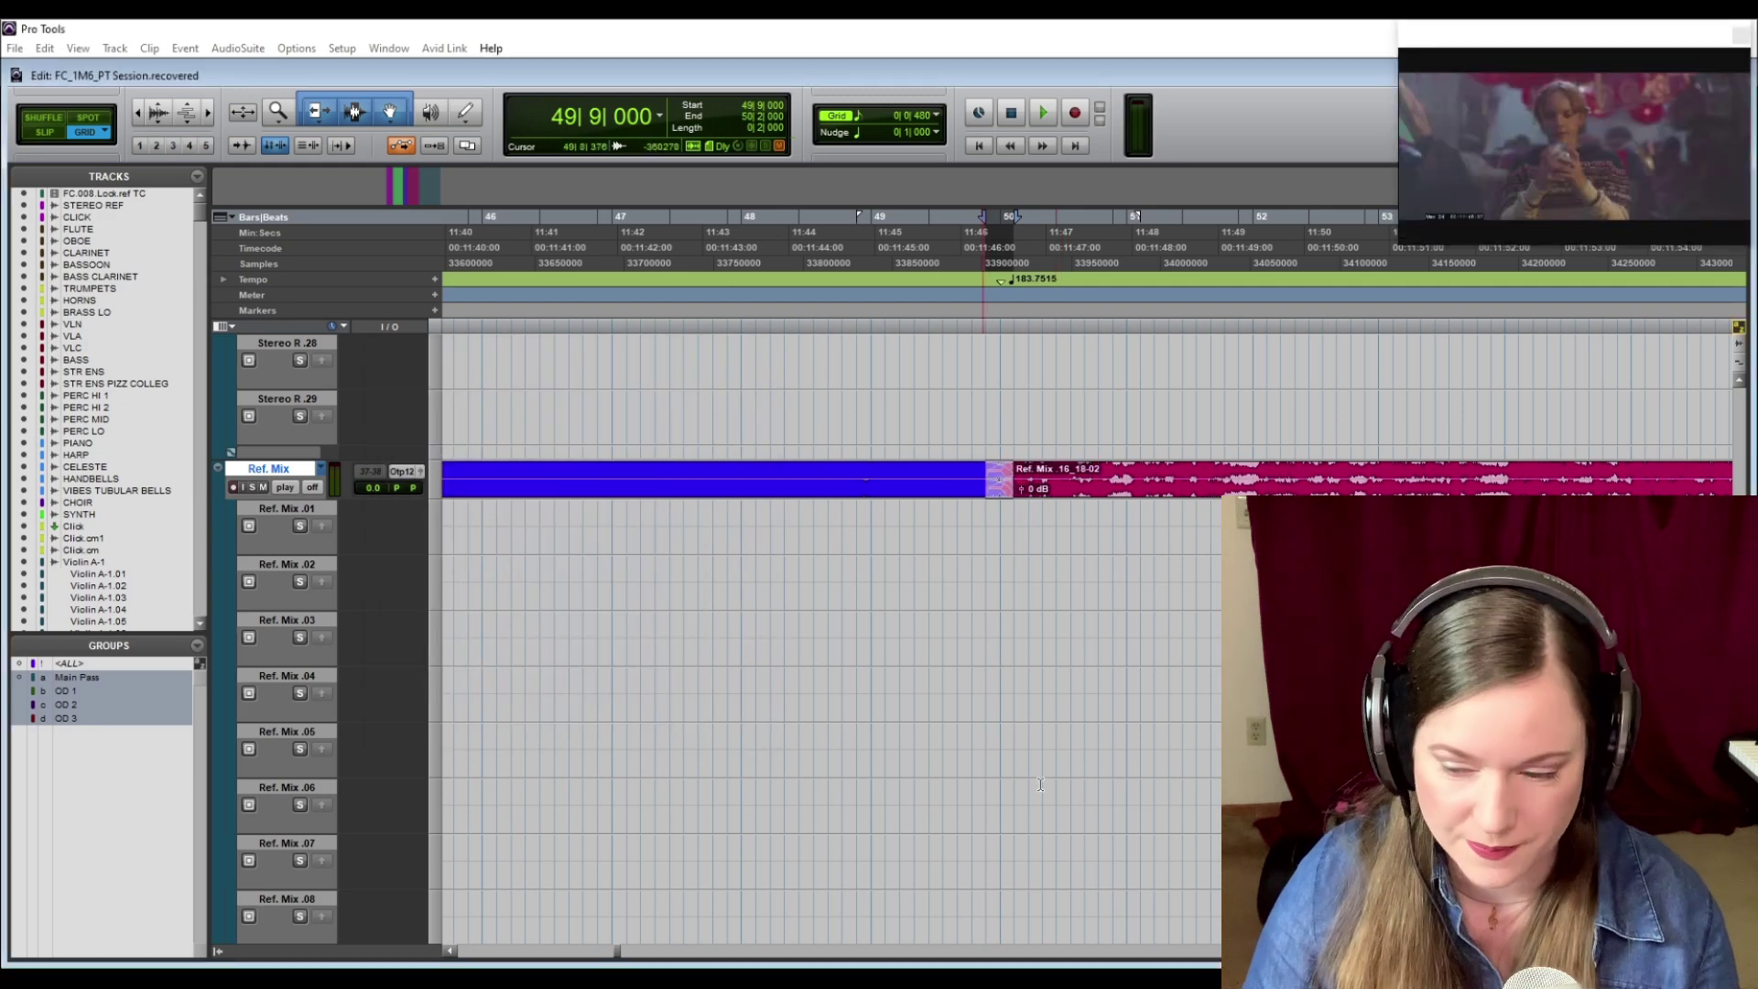
- Switch the grouped recording tracks from playlists view to waveform view, starting from the Surround R track
key("ctrl+[")
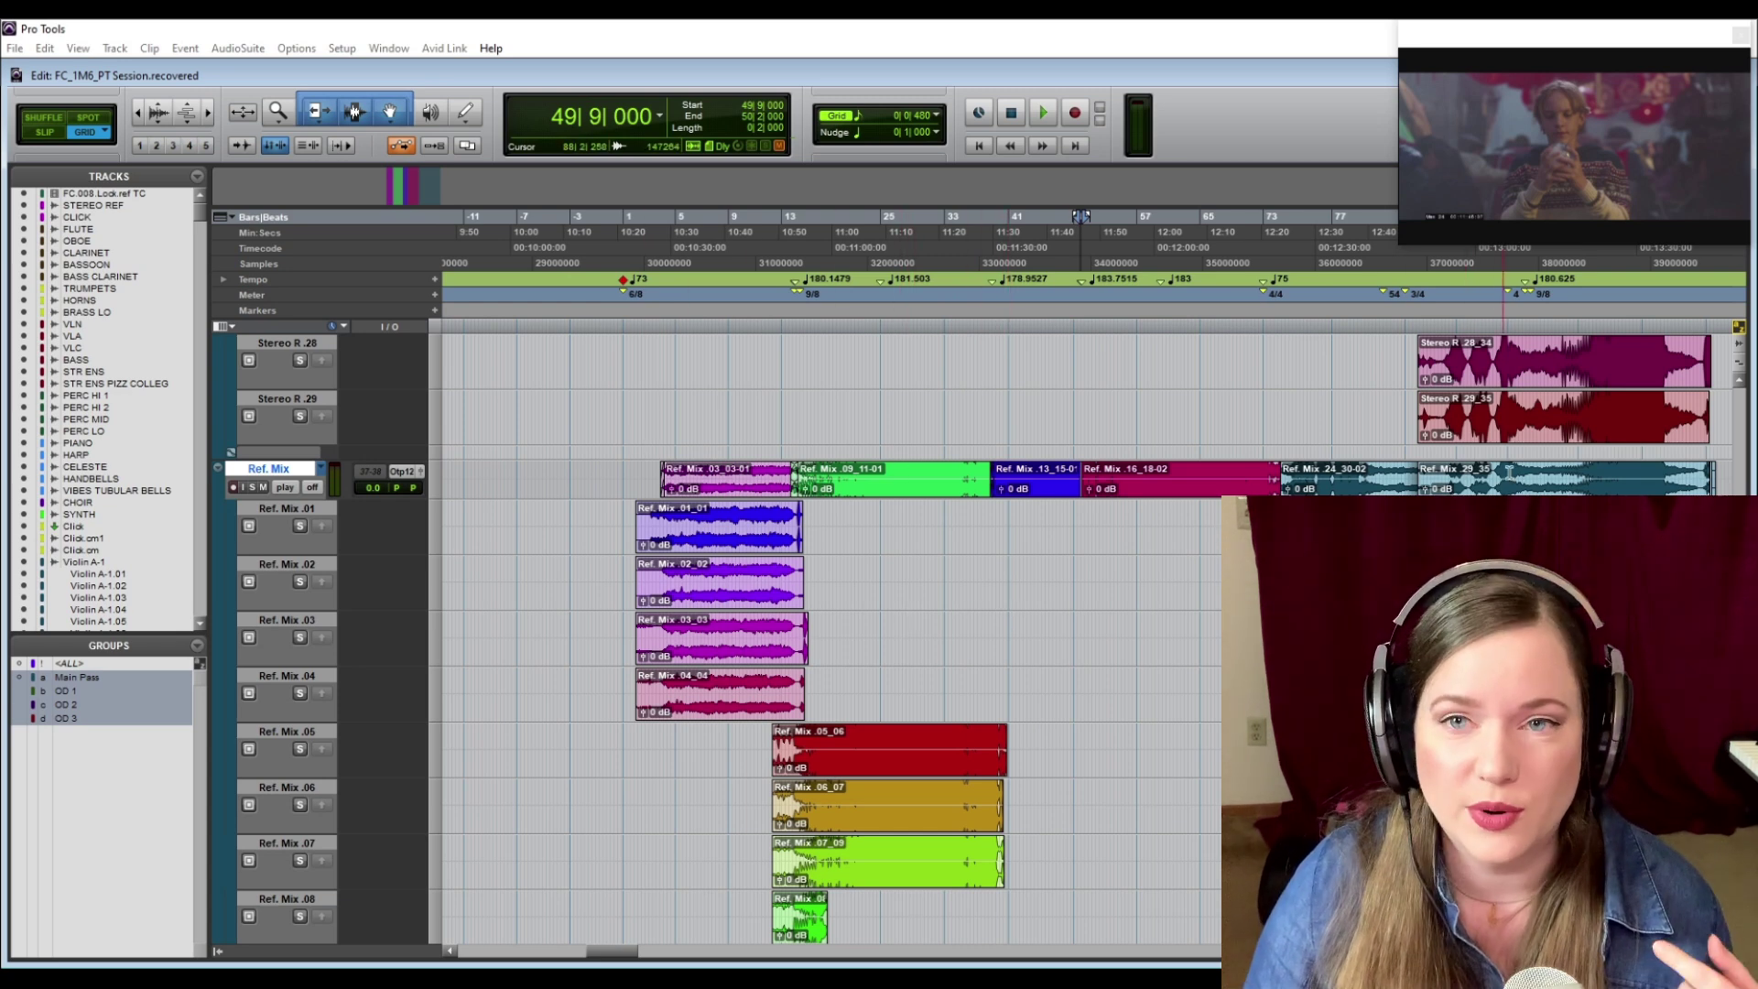
scroll(949, 608, "up", 15)
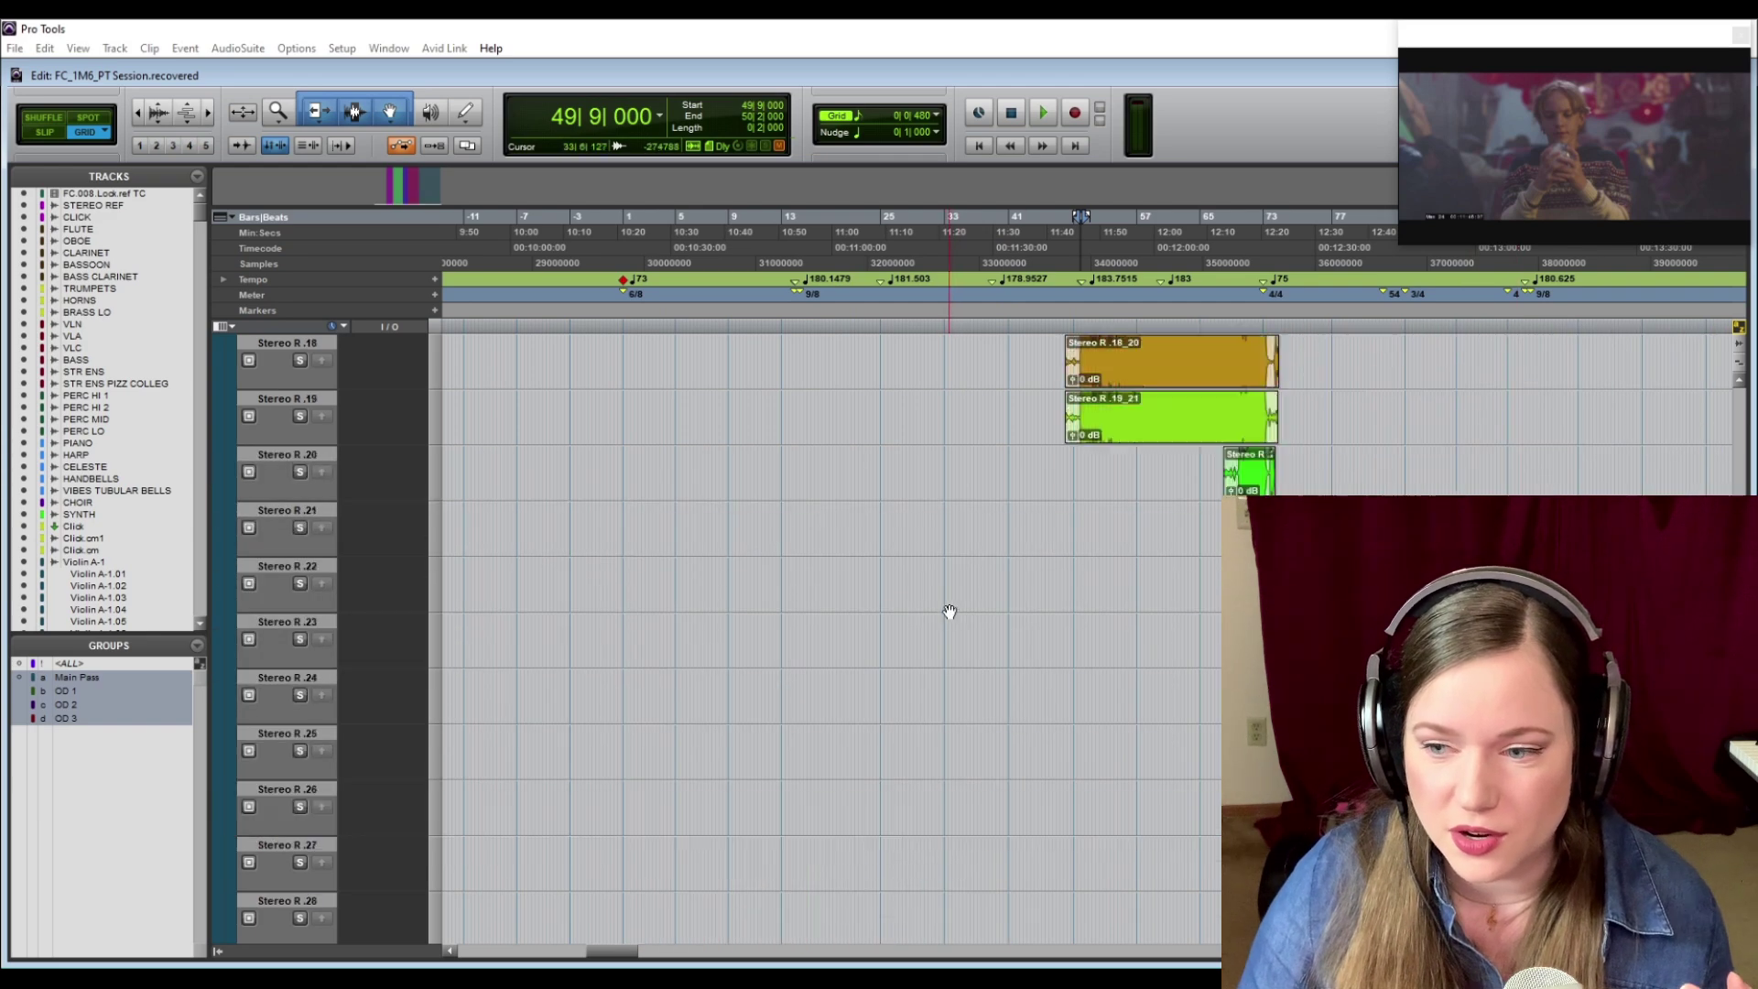
scroll(932, 604, "up", 9)
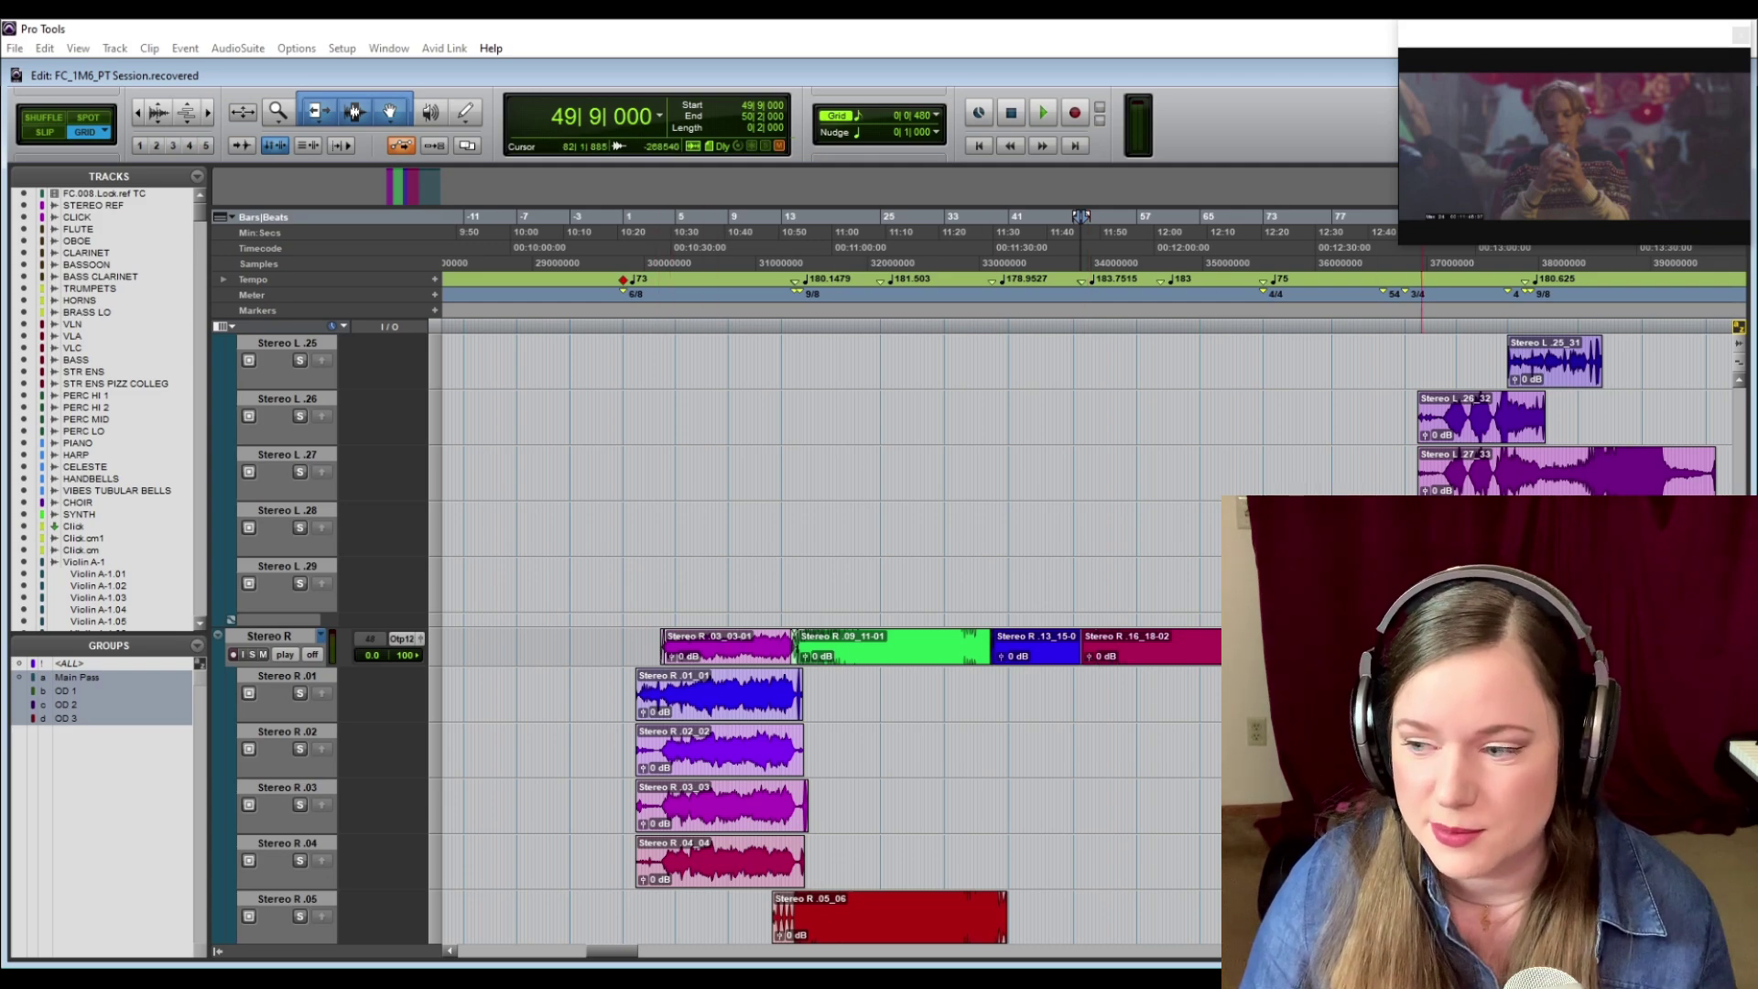
scroll(692, 667, "down", 10)
scroll(691, 667, "up", 8)
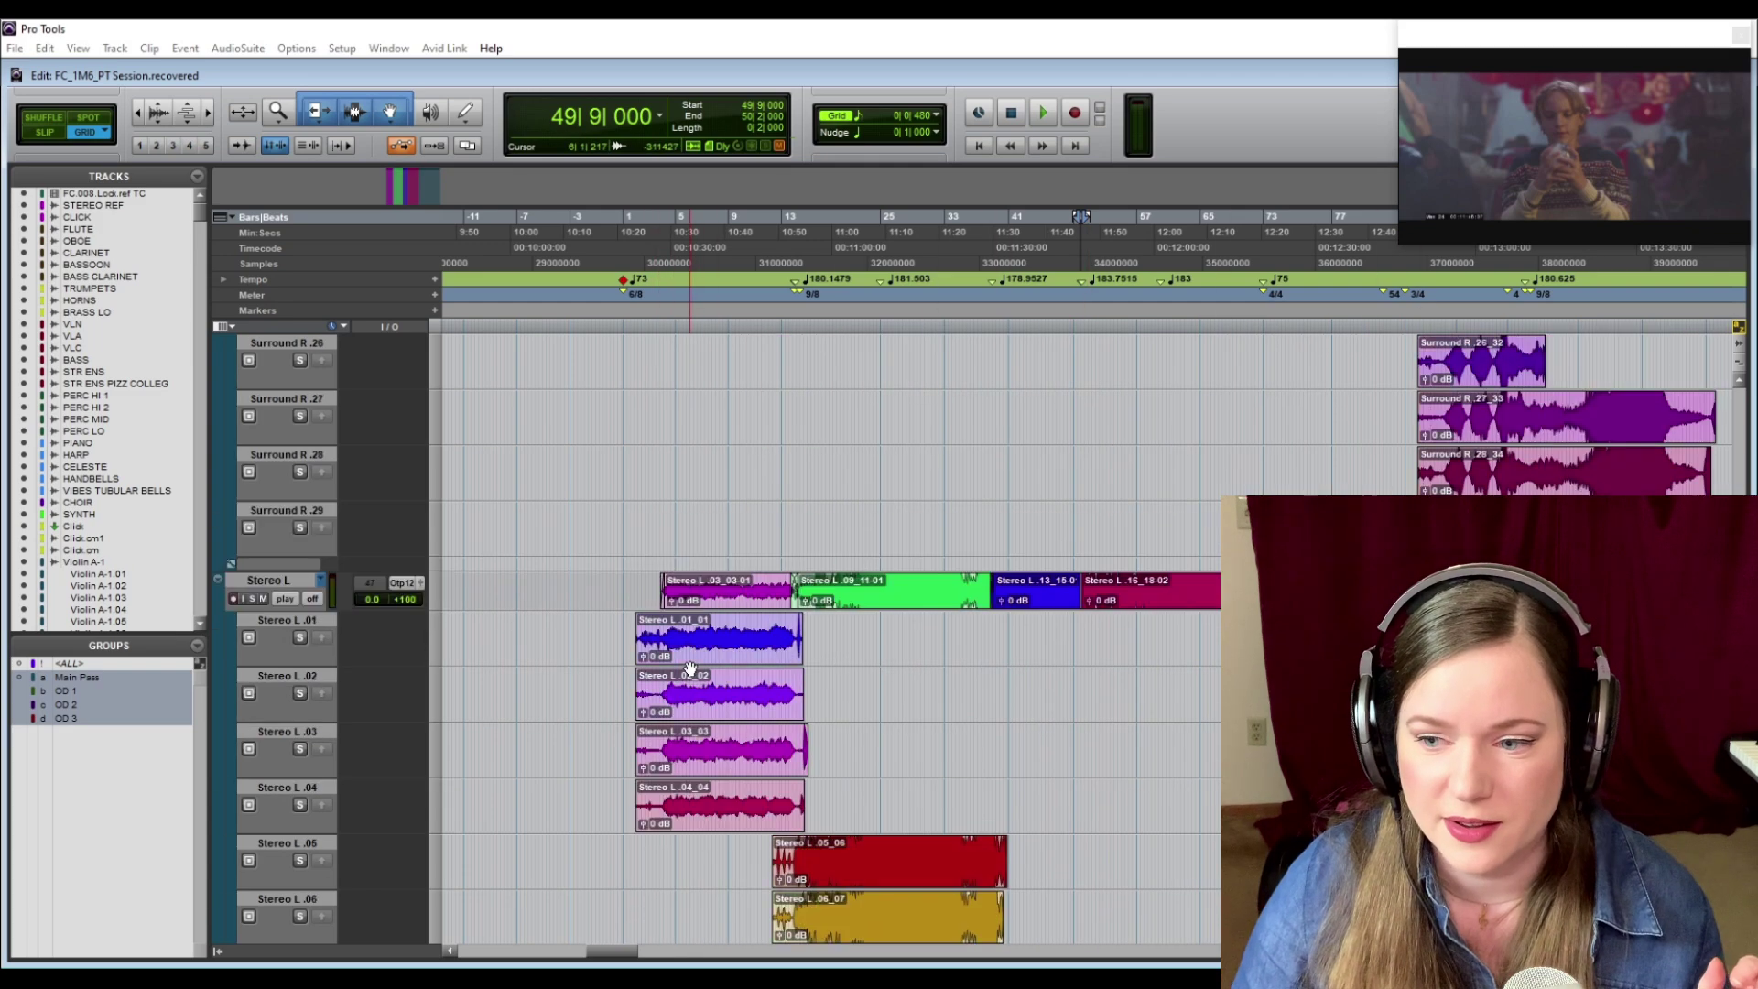
scroll(684, 660, "down", 10)
scroll(684, 660, "up", 10)
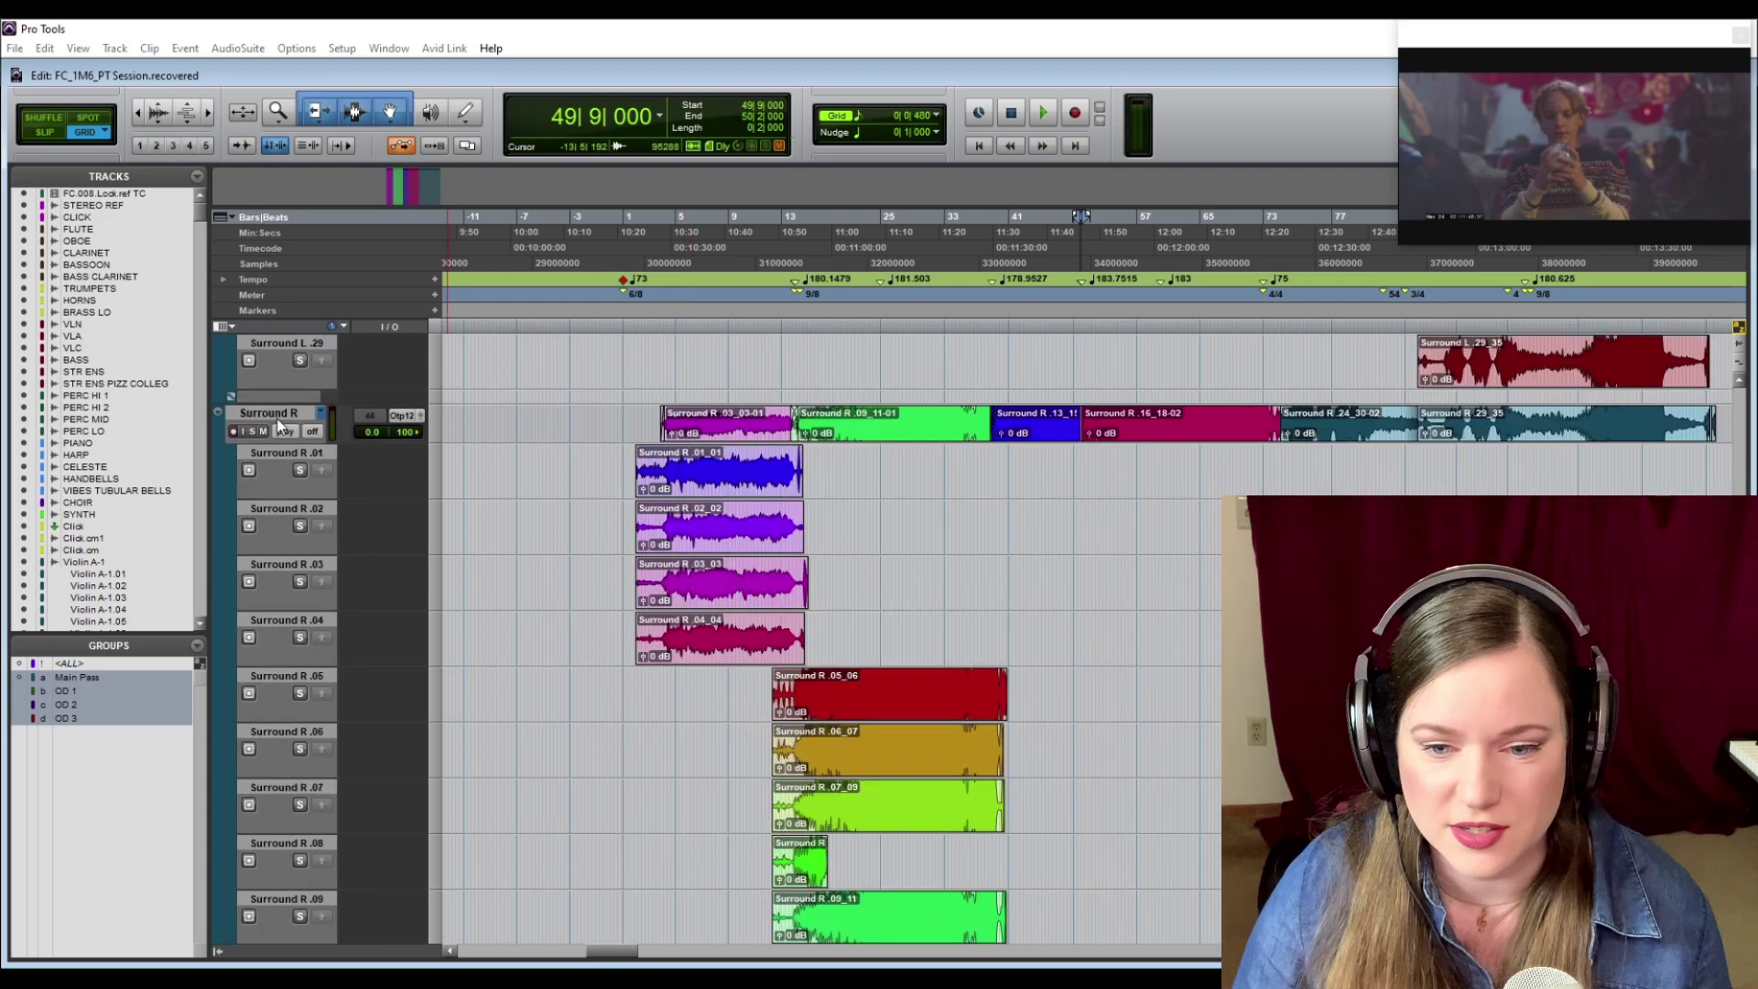
left_click(285, 430)
left_click(332, 507)
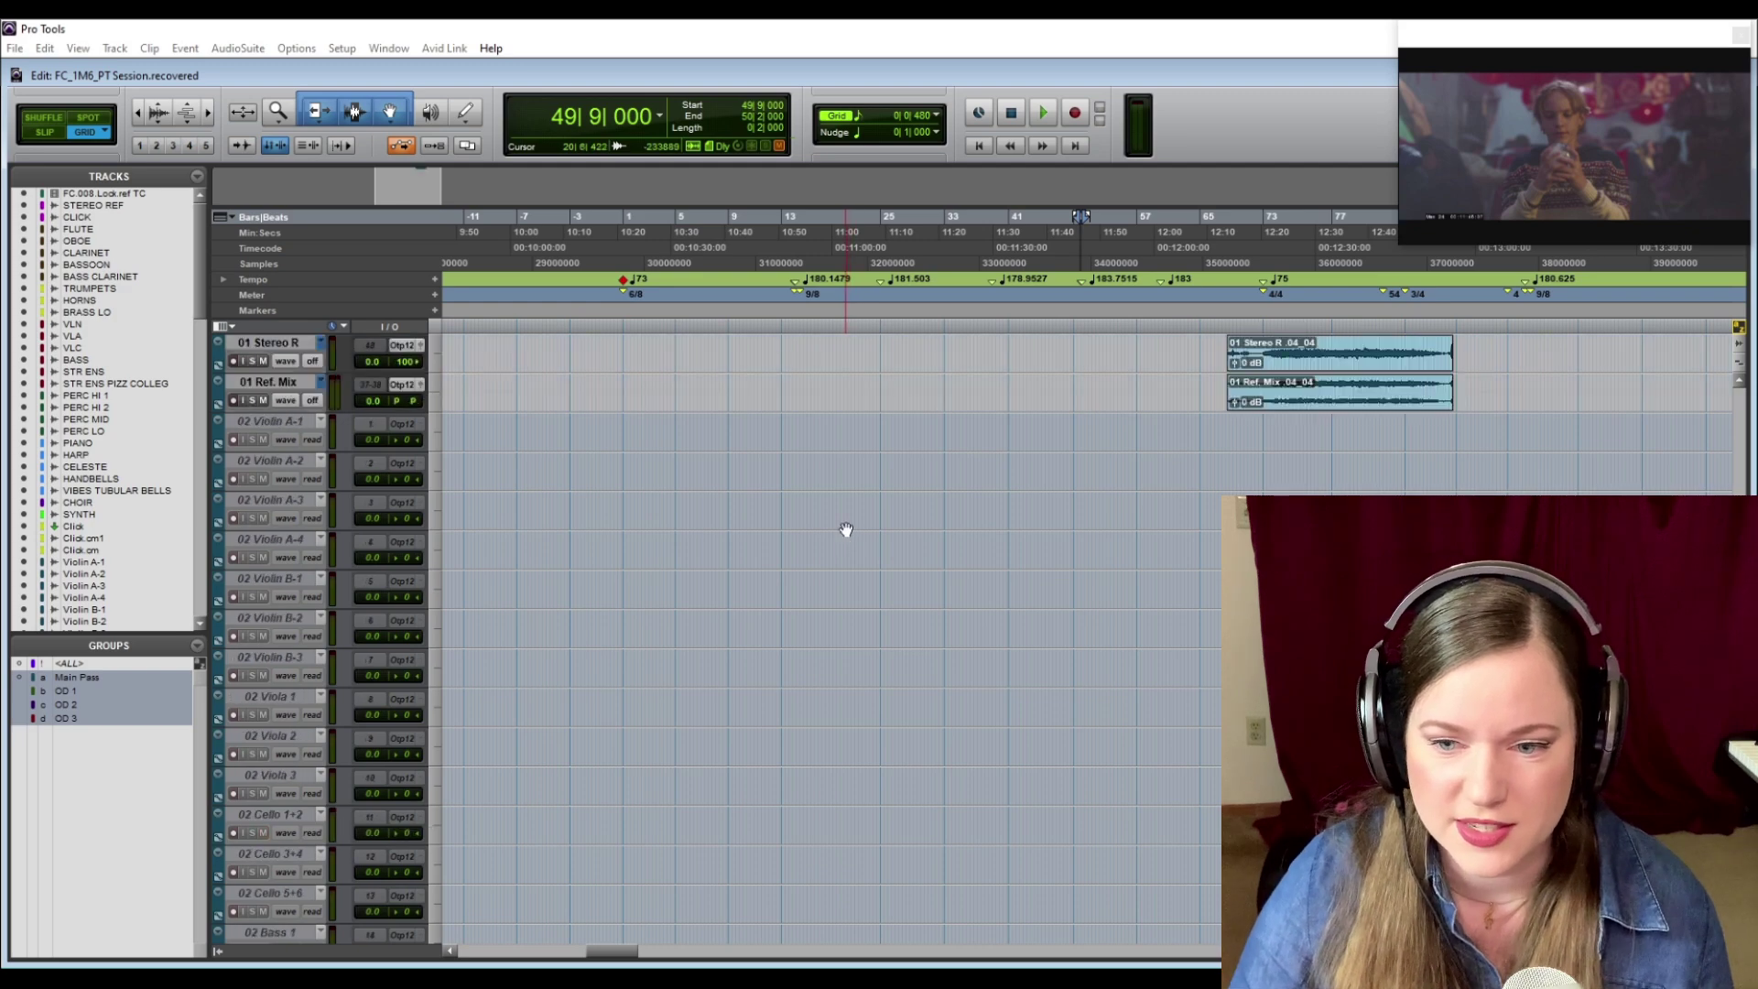
- Examine the comped clips and edits across the main pass tracks, from Violin A-1 through Ref. Mix
scroll(783, 543, "down", 5)
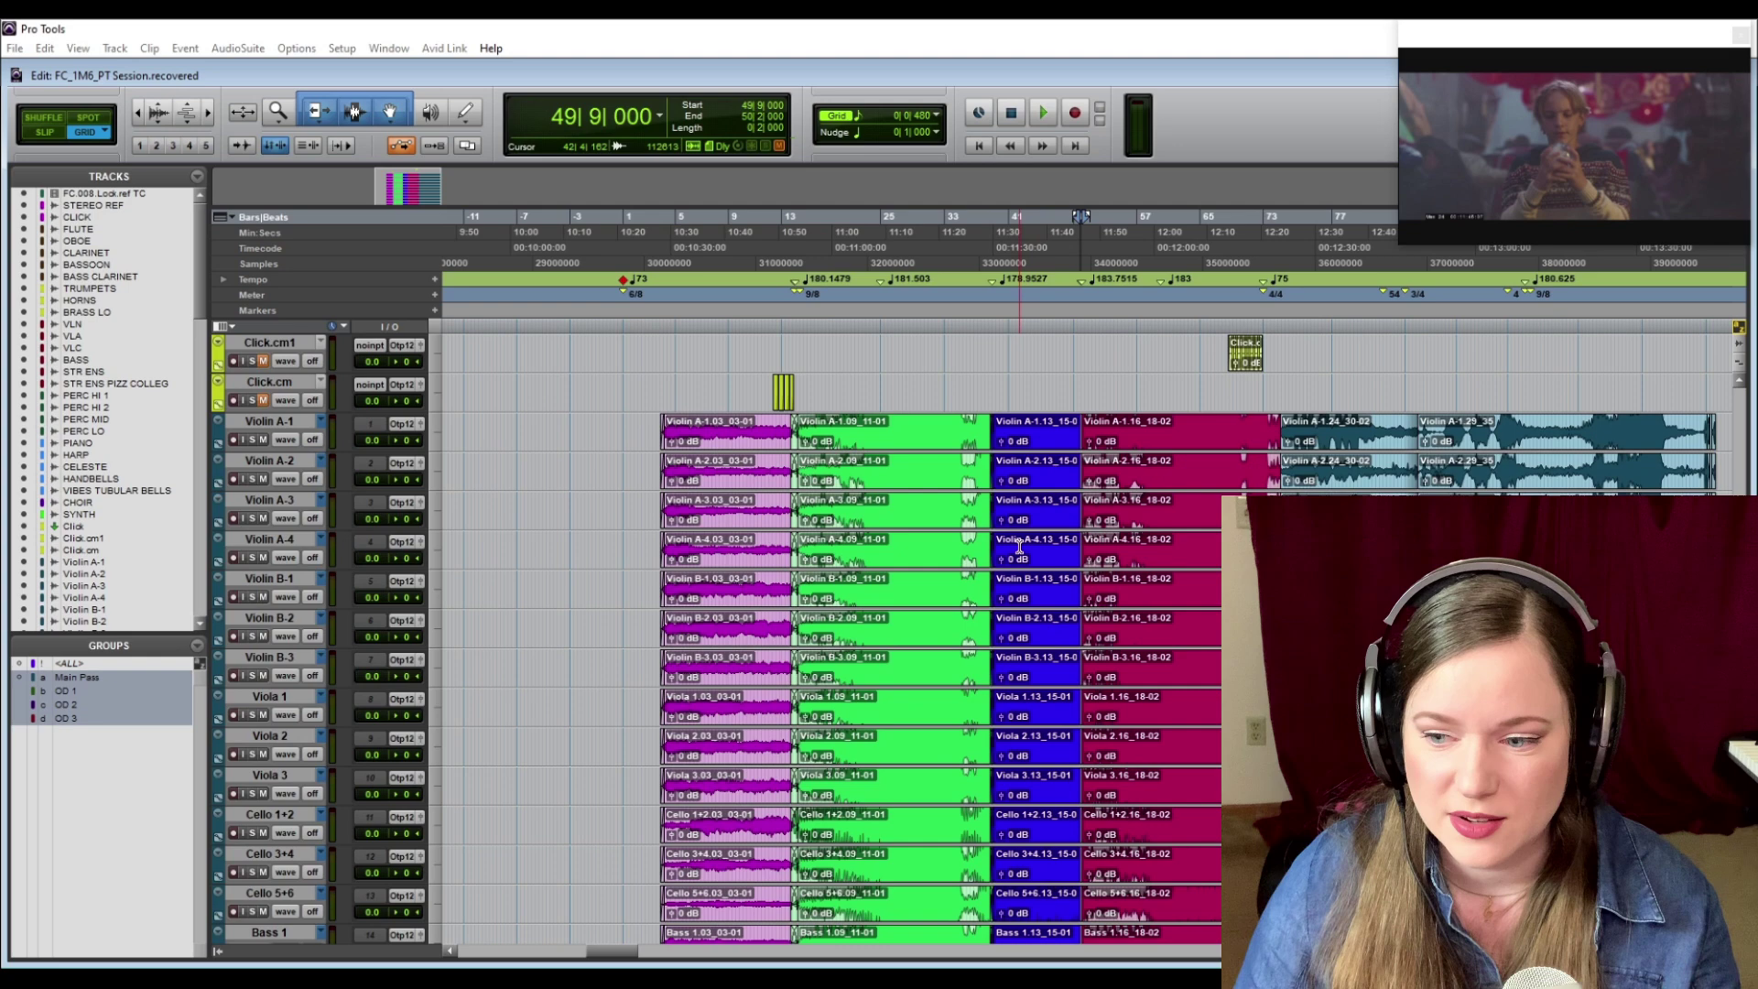
scroll(1019, 547, "down", 10)
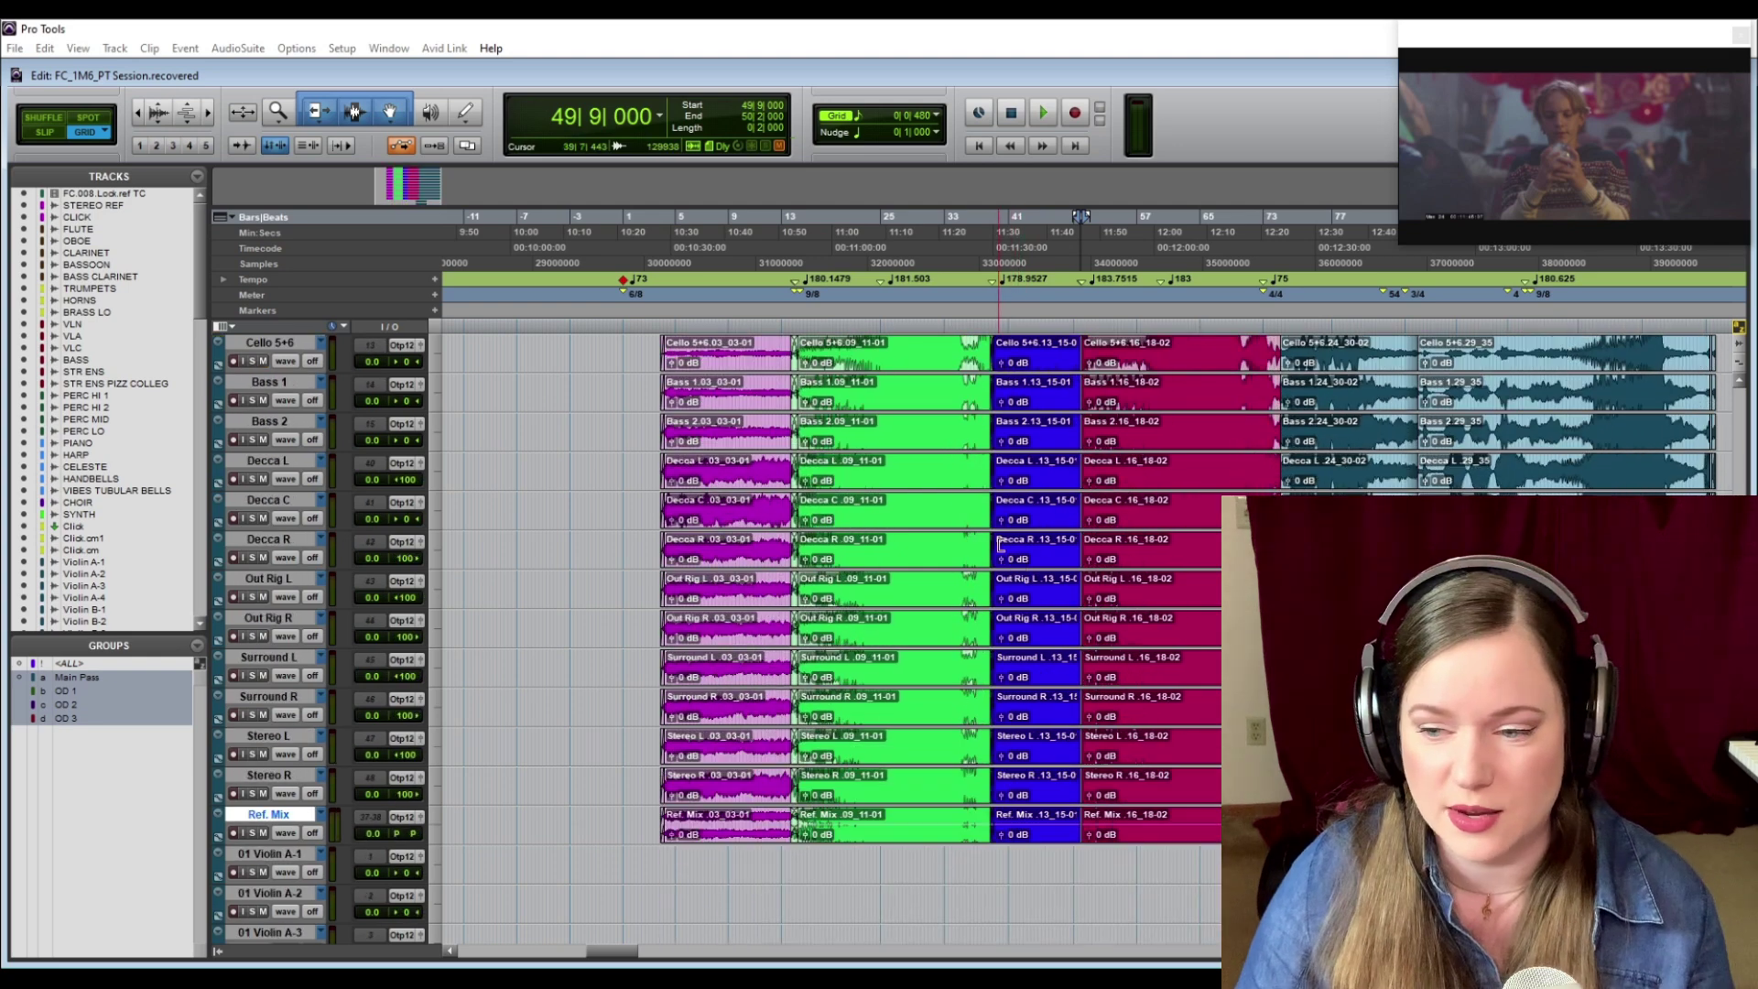
scroll(1001, 544, "up", 2)
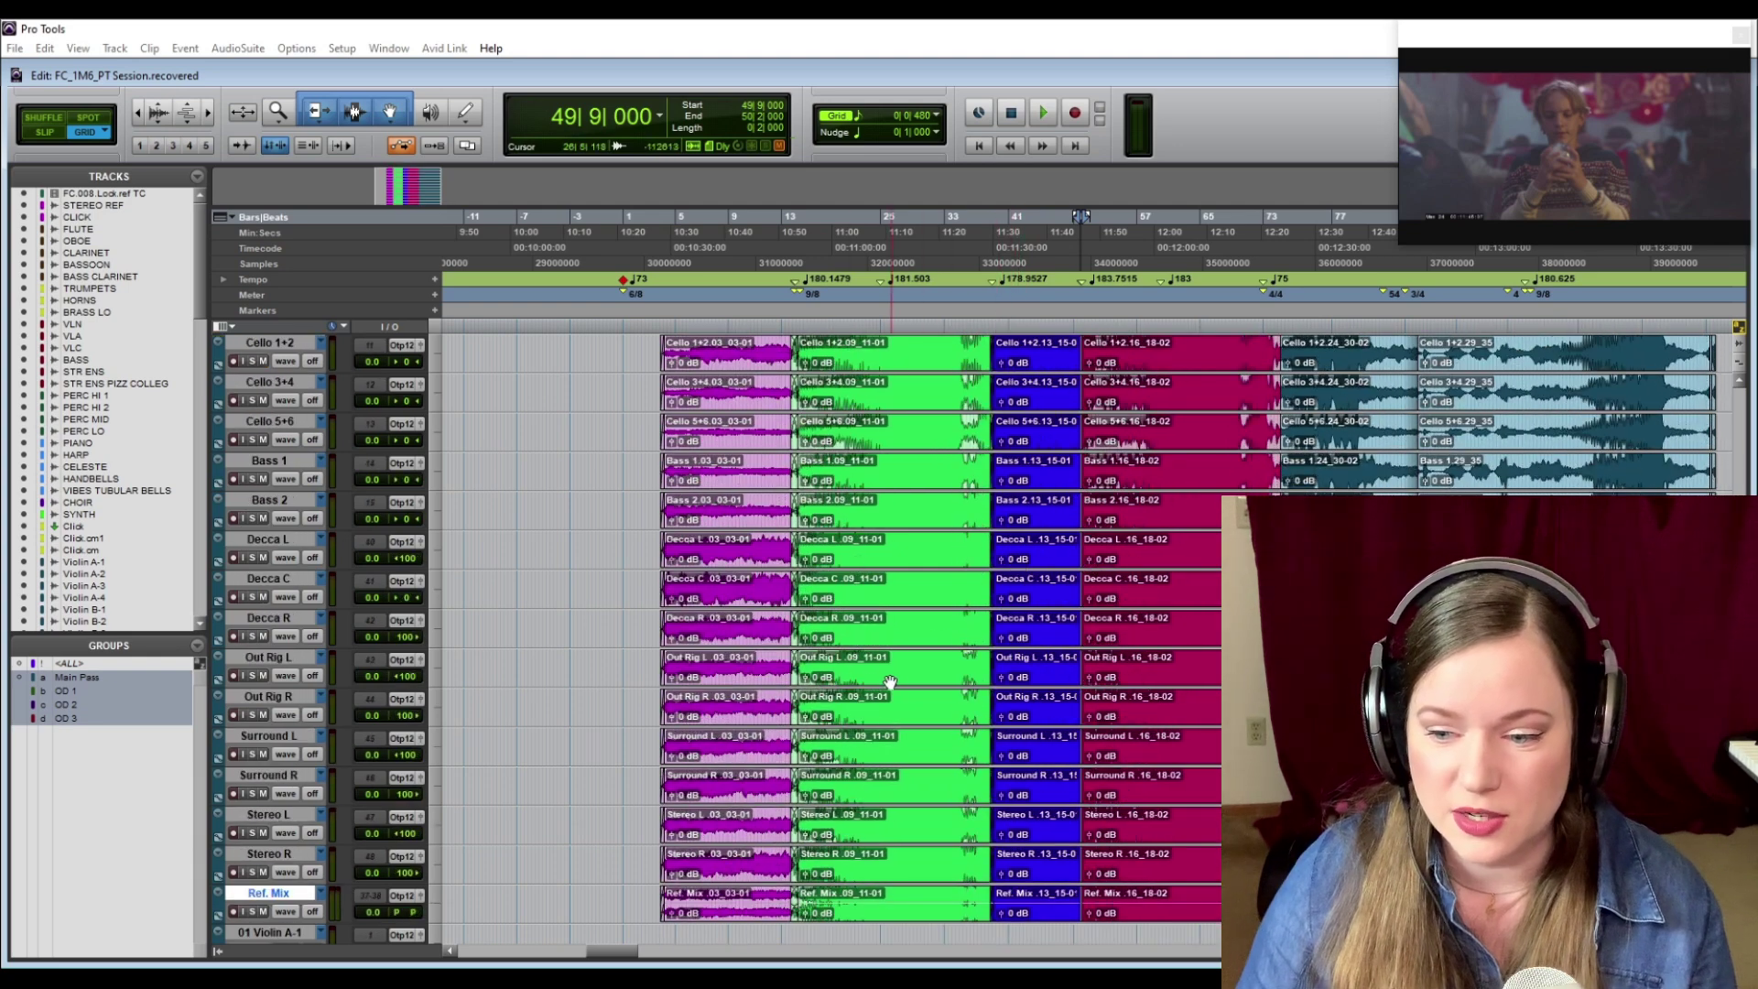
scroll(885, 705, "right", 4)
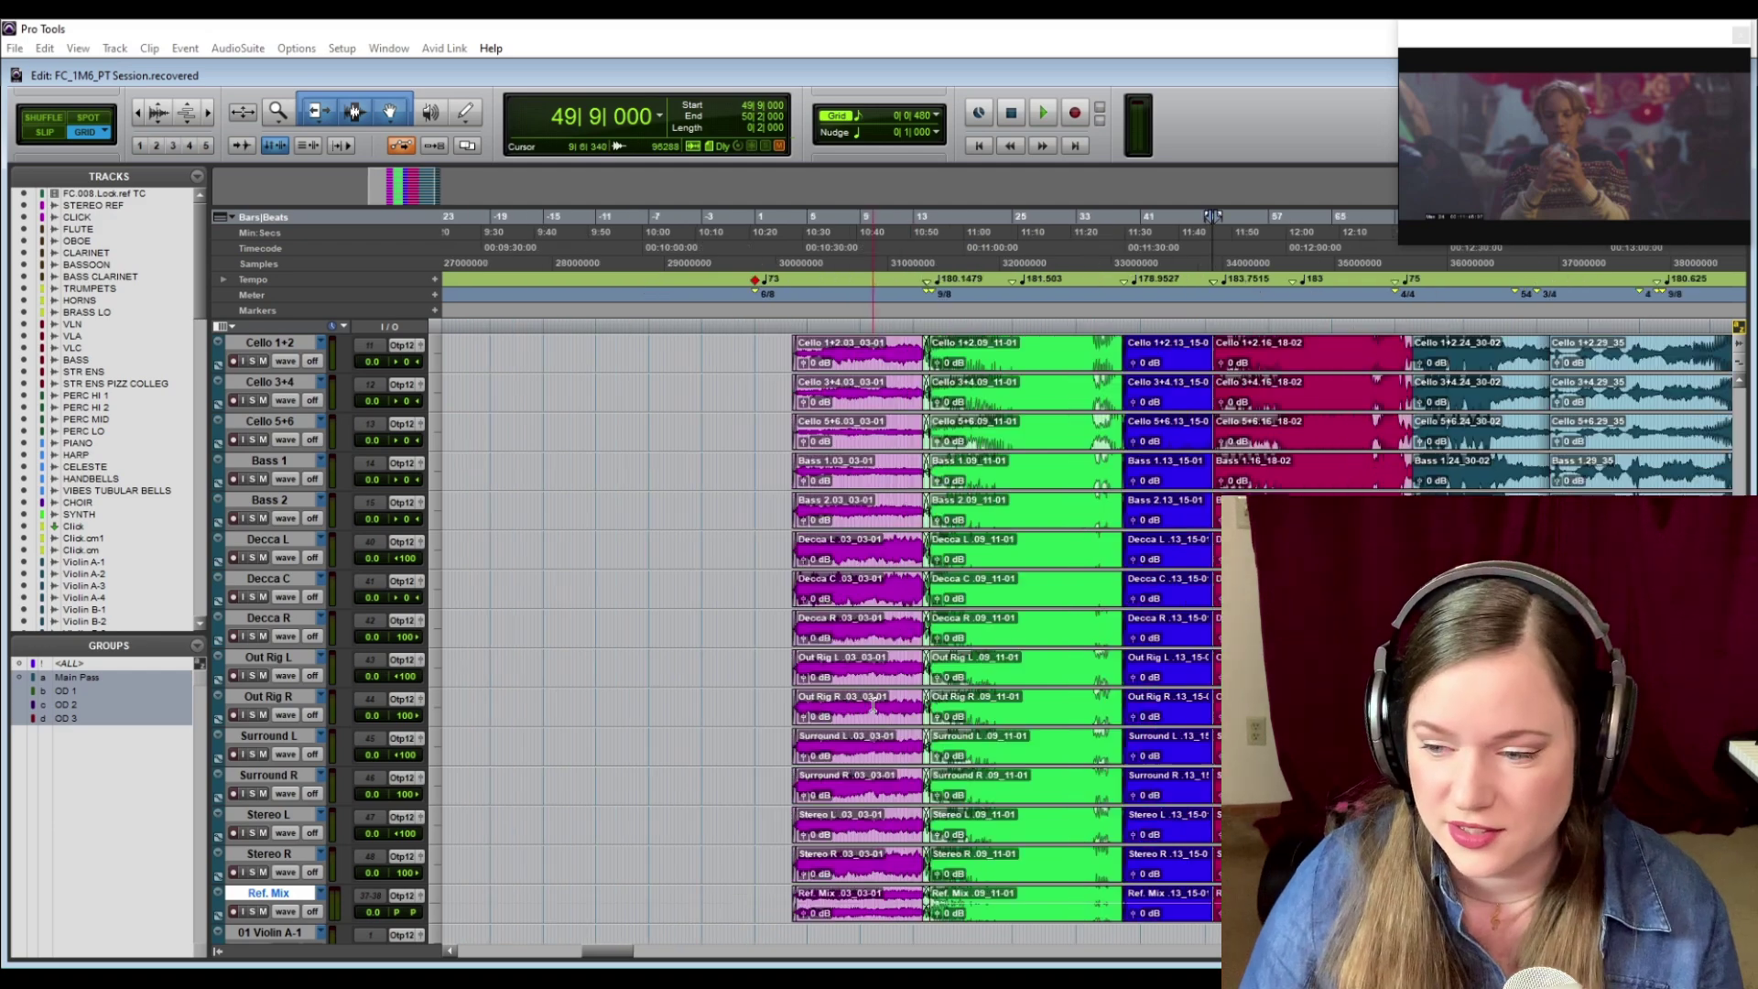
scroll(864, 714, "right", 4)
scroll(915, 705, "left", 8)
scroll(1024, 689, "up", 6)
scroll(1024, 689, "up", 7)
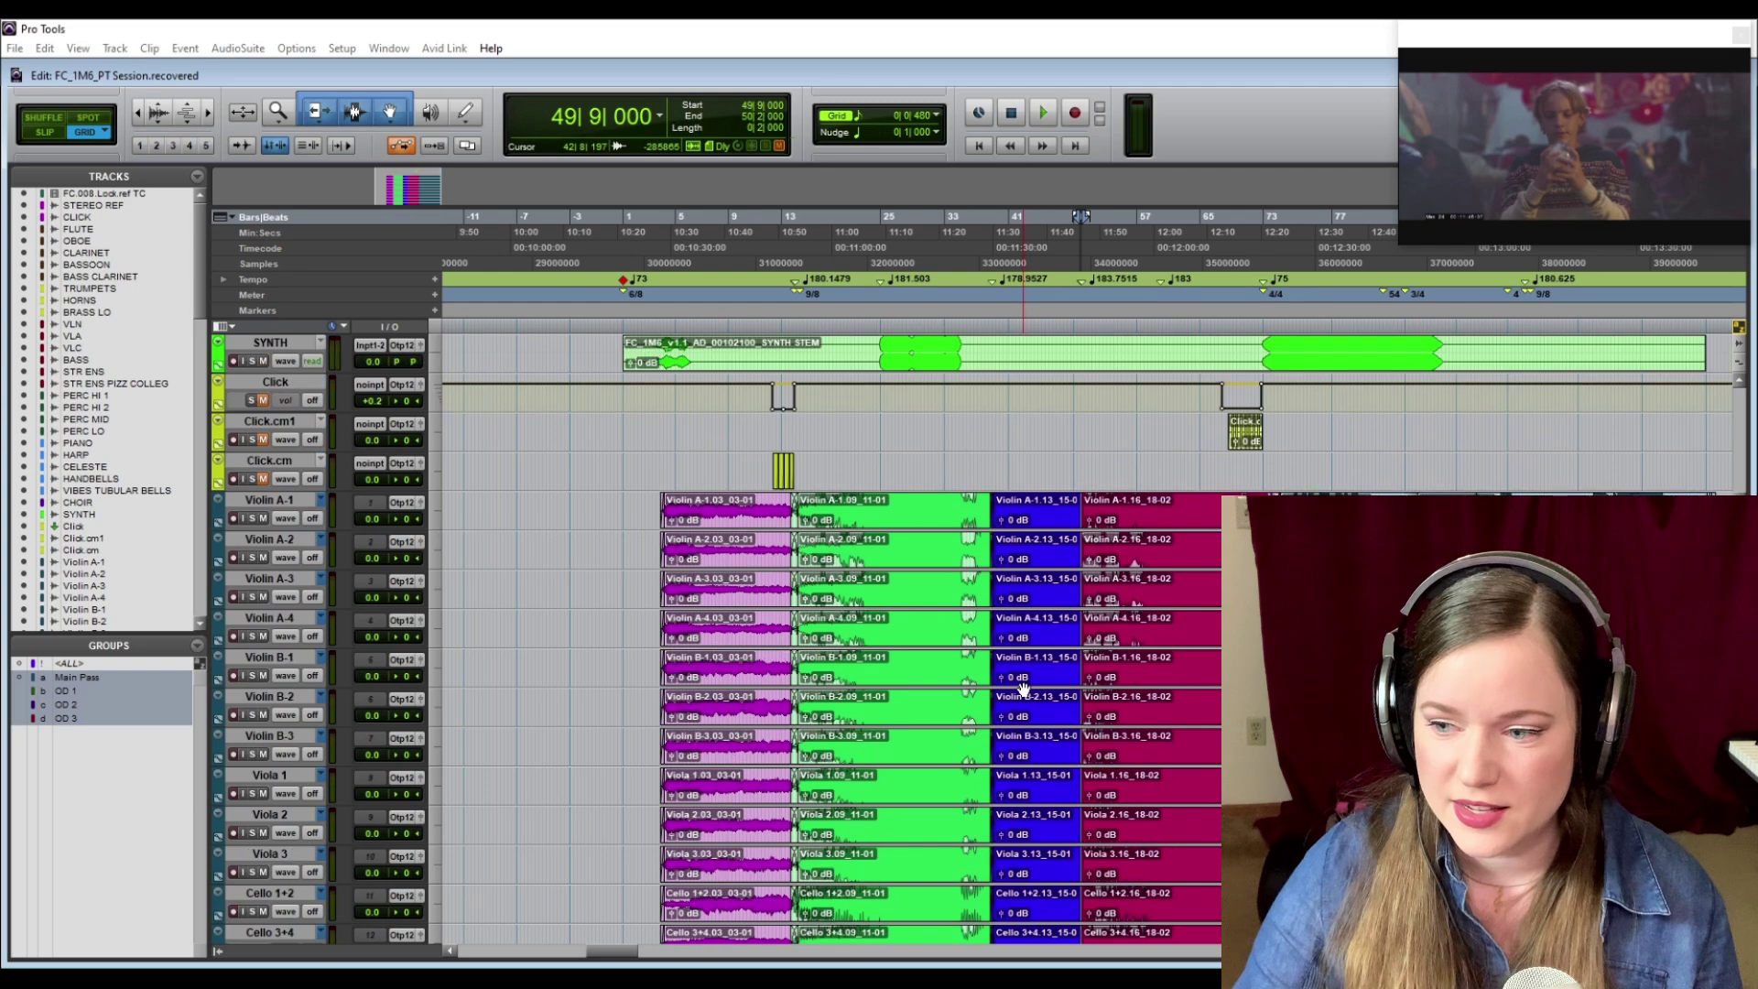
scroll(1018, 693, "down", 3)
scroll(1015, 696, "up", 3)
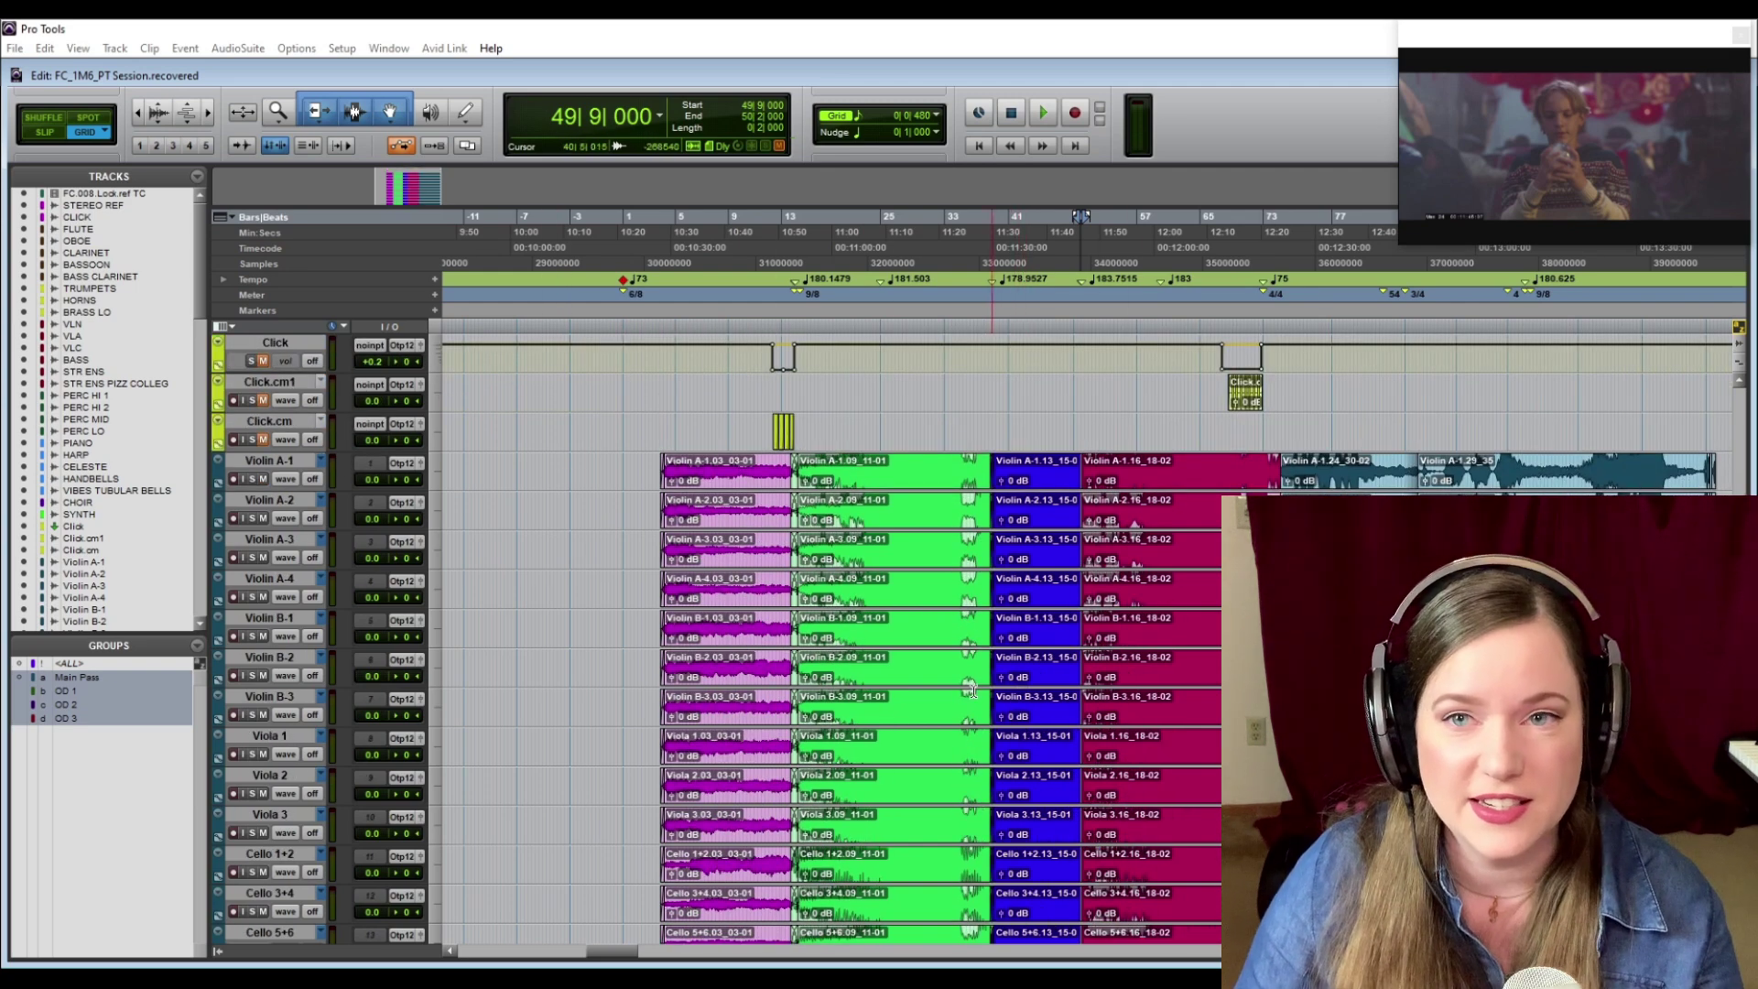
scroll(866, 699, "right", 4)
scroll(874, 682, "left", 4)
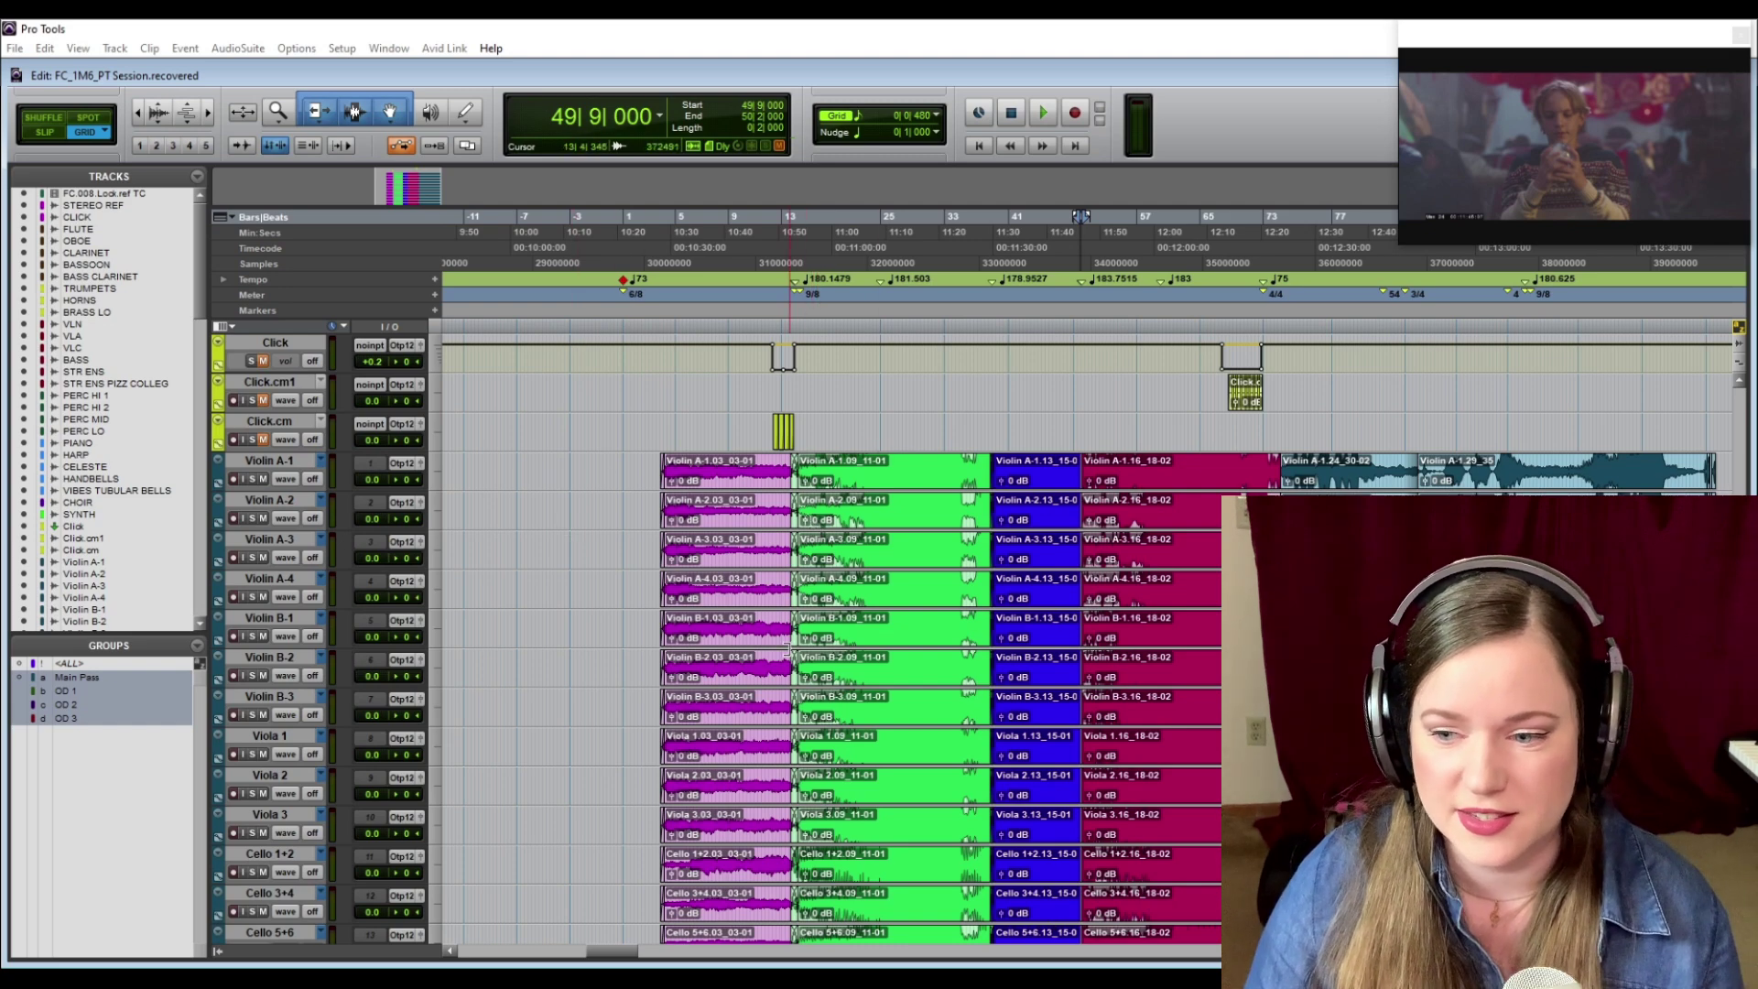
- Compare the prerecorded stem tracks below the picture track with the comped main pass tracks, down to the 01 overdub tracks
scroll(785, 648, "up", 10)
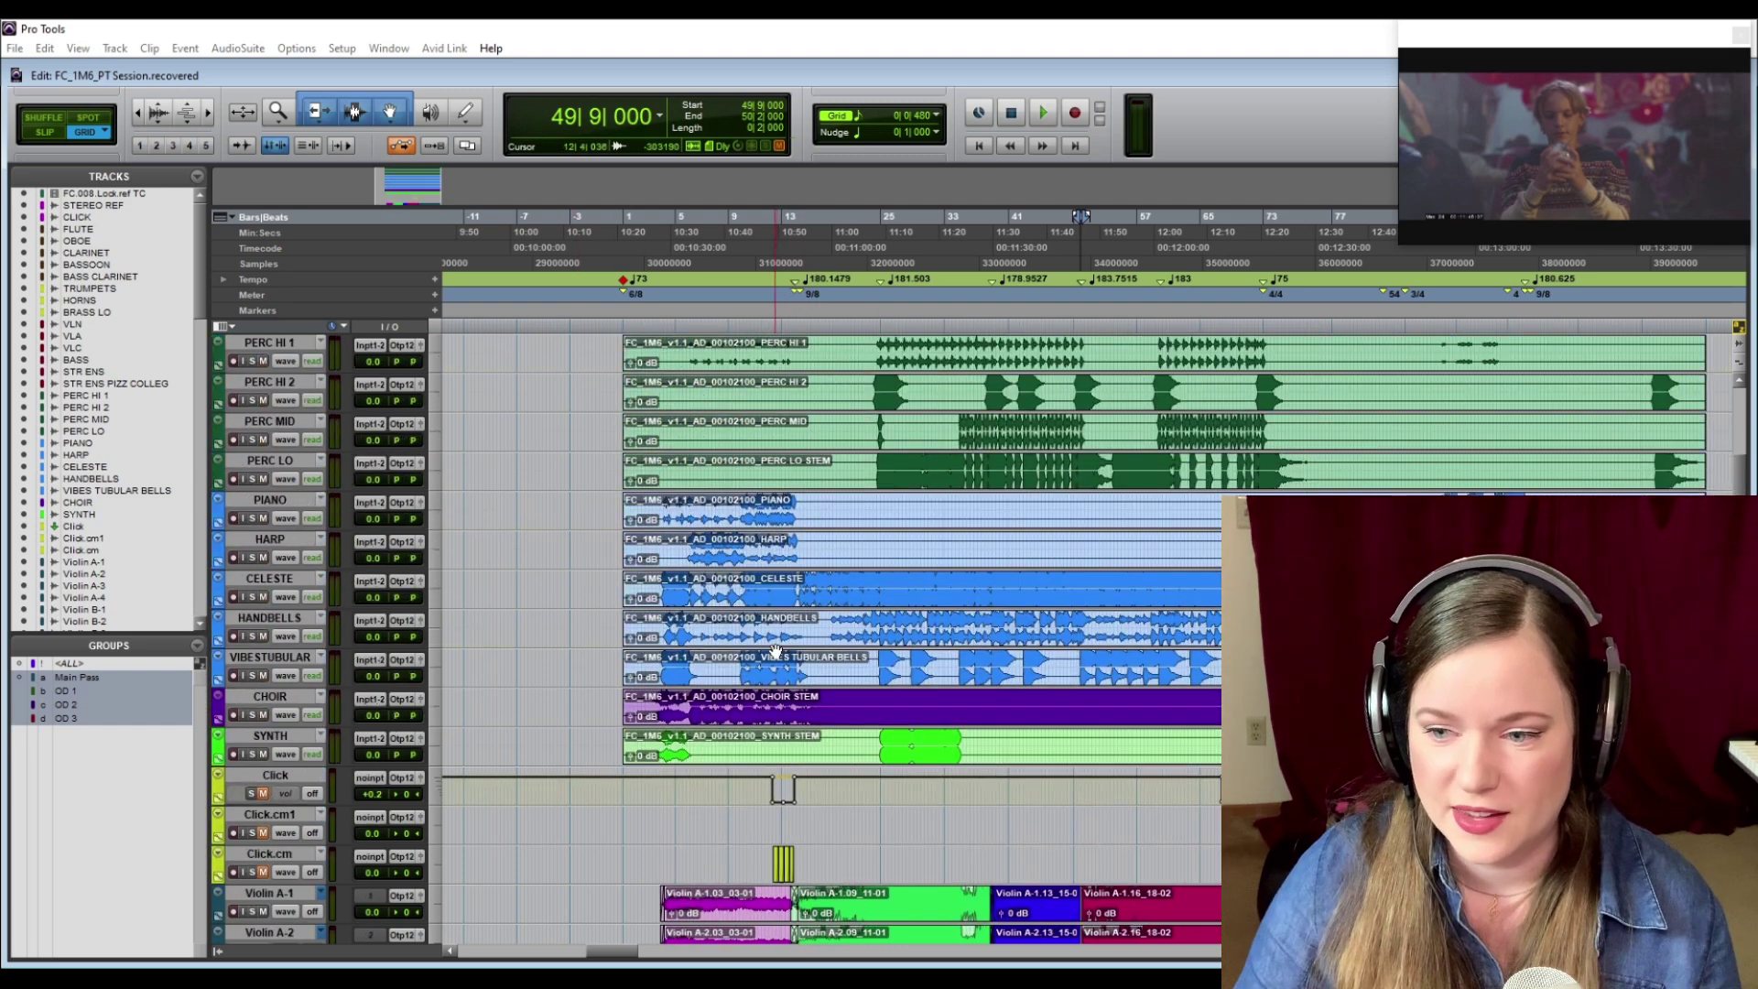
scroll(776, 650, "up", 10)
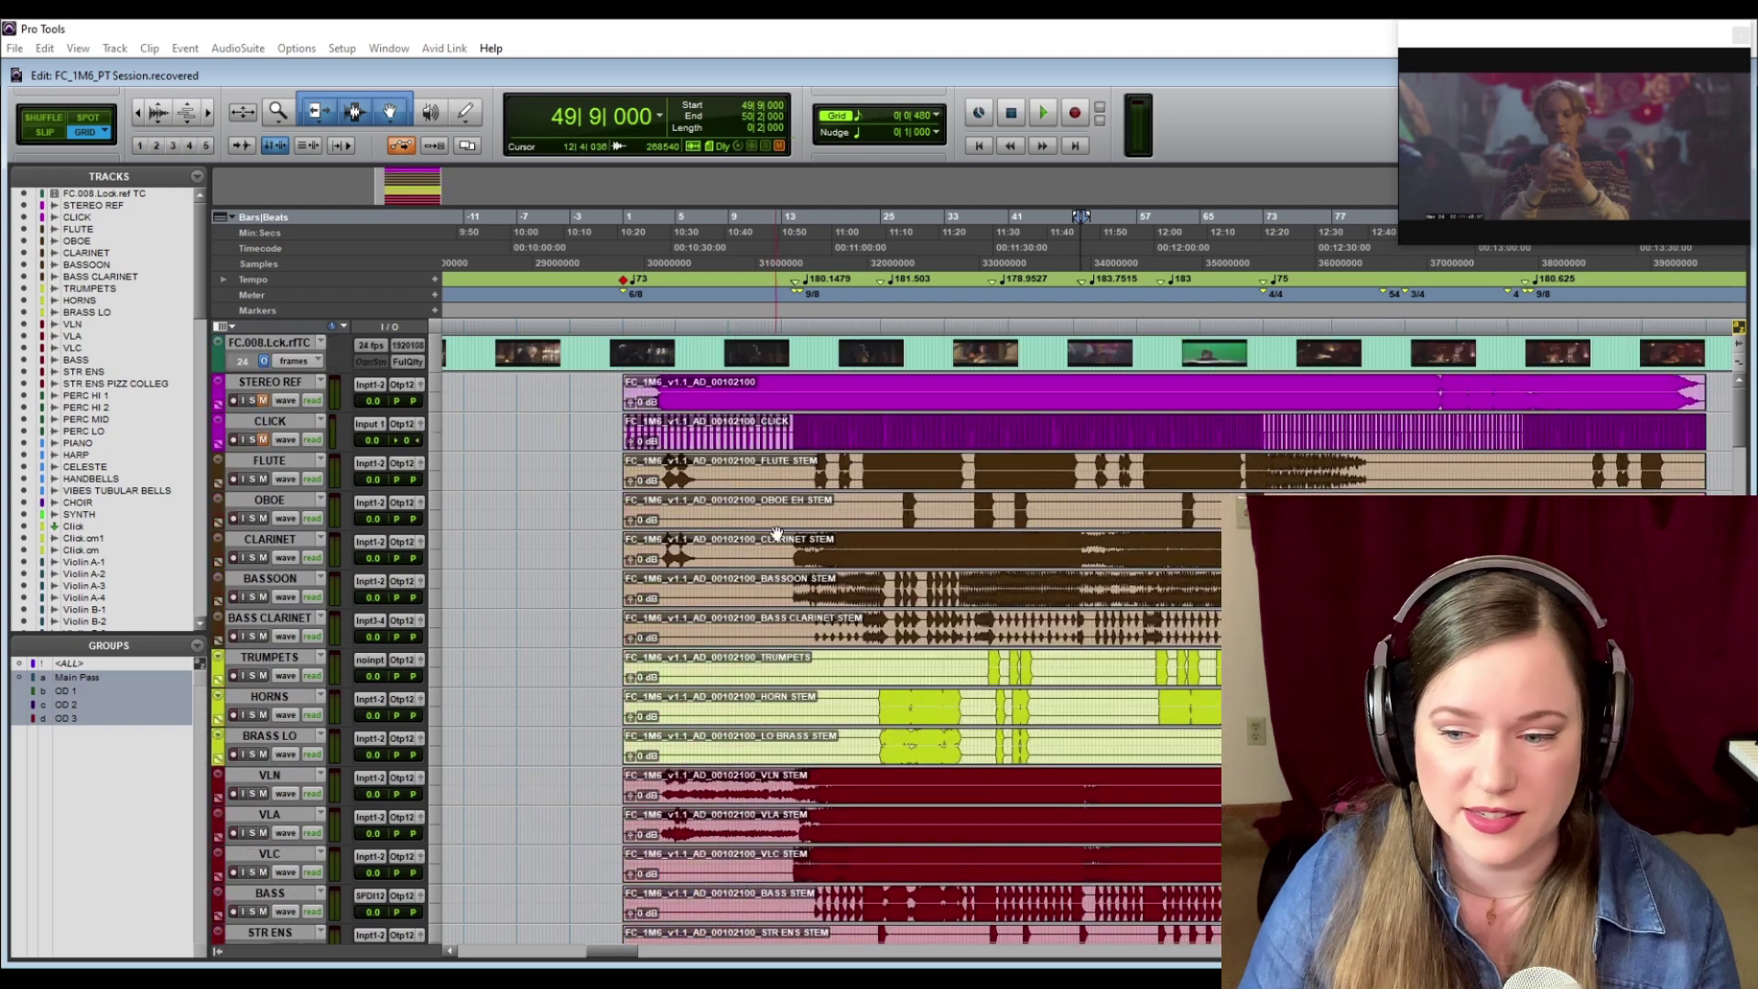
scroll(873, 541, "down", 20)
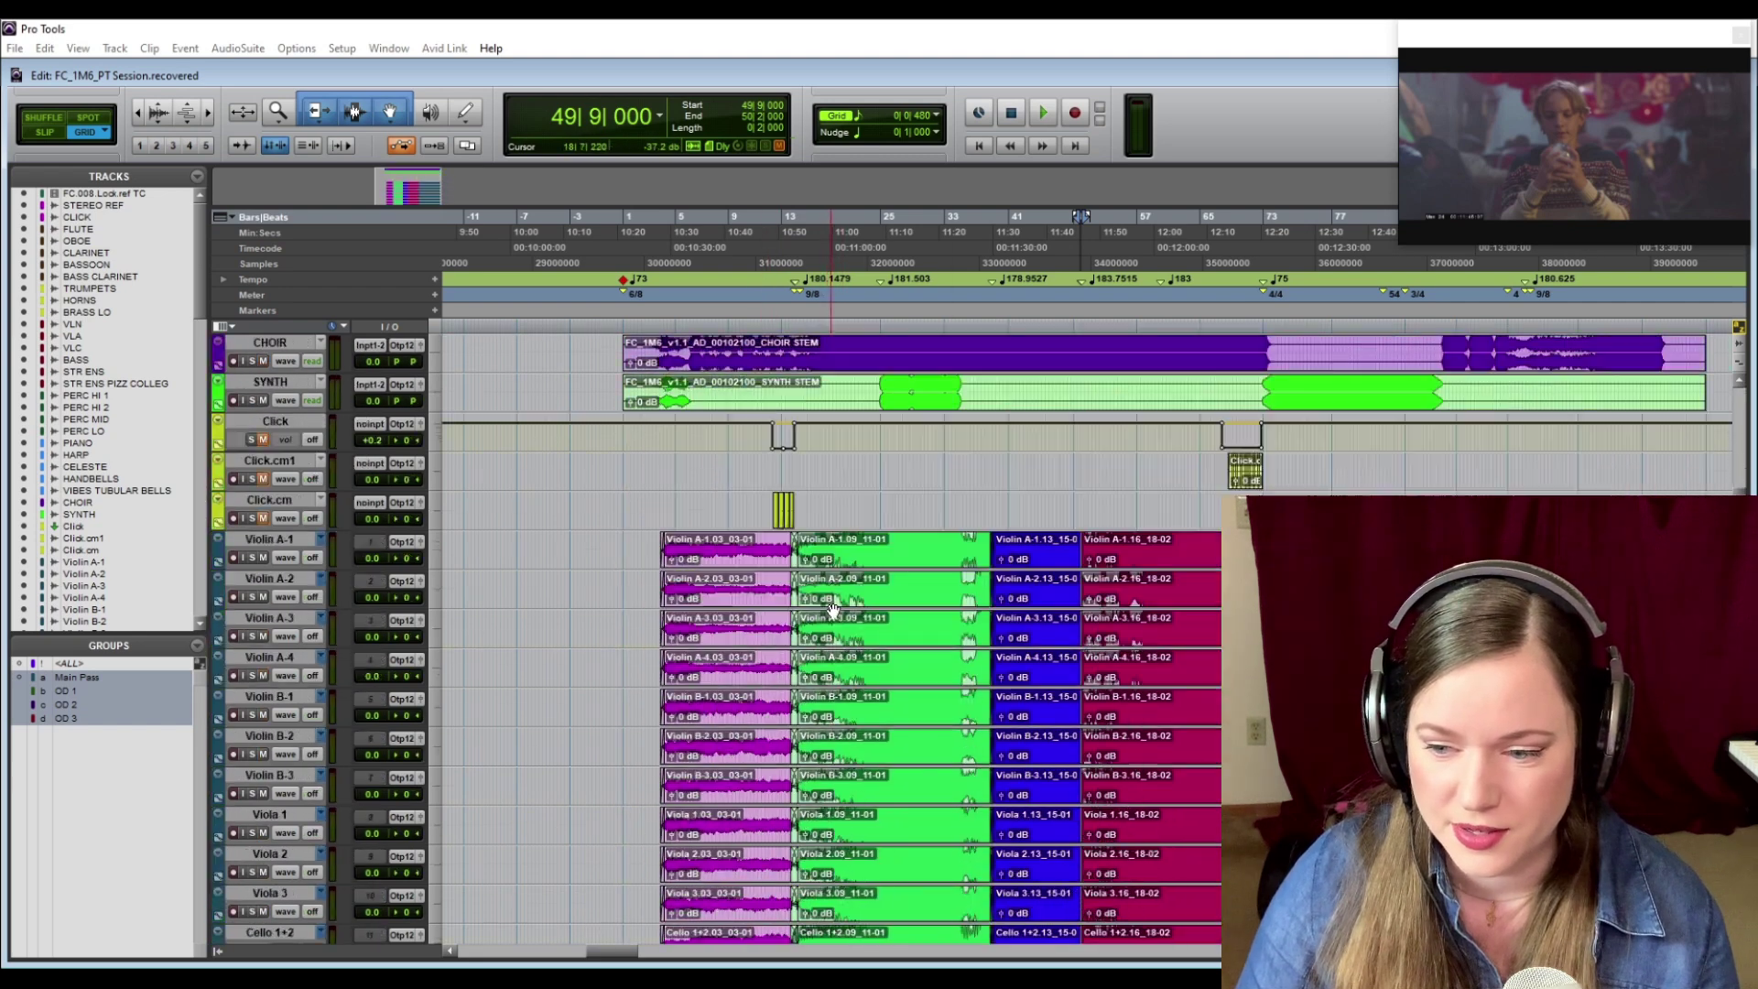
scroll(831, 583, "up", 3)
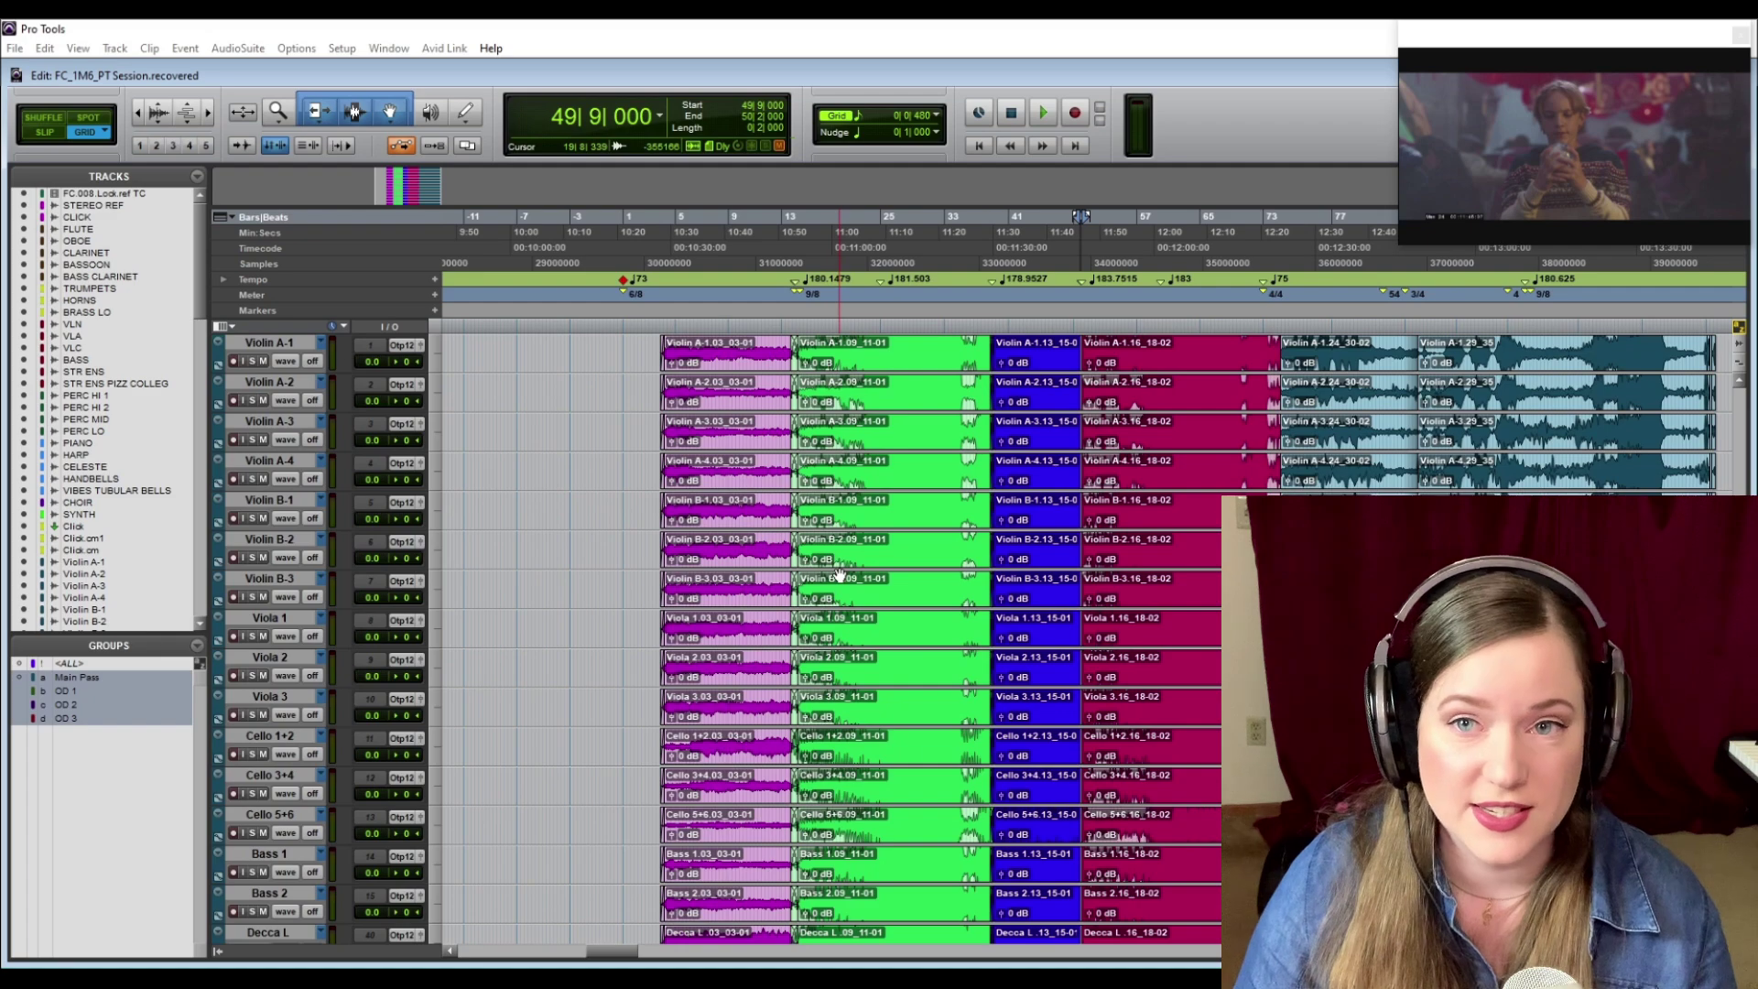
scroll(839, 575, "right", 10)
scroll(841, 577, "down", 3)
scroll(842, 576, "left", 8)
scroll(842, 575, "down", 1)
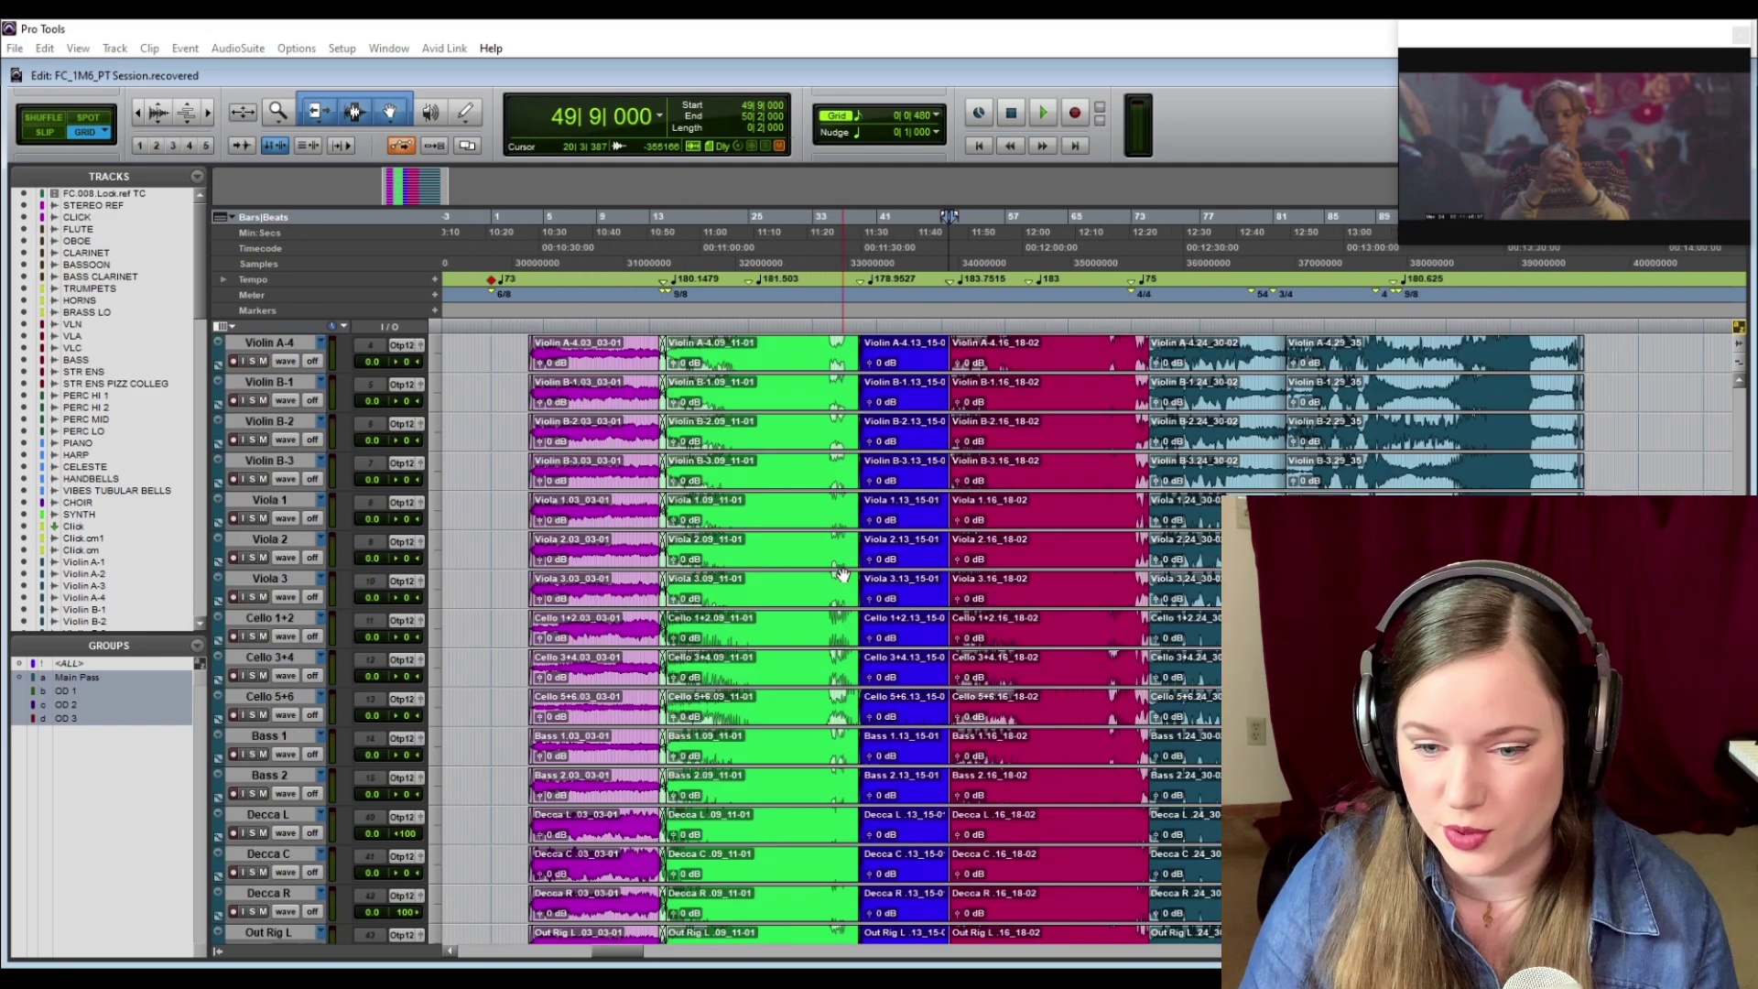
scroll(842, 575, "down", 17)
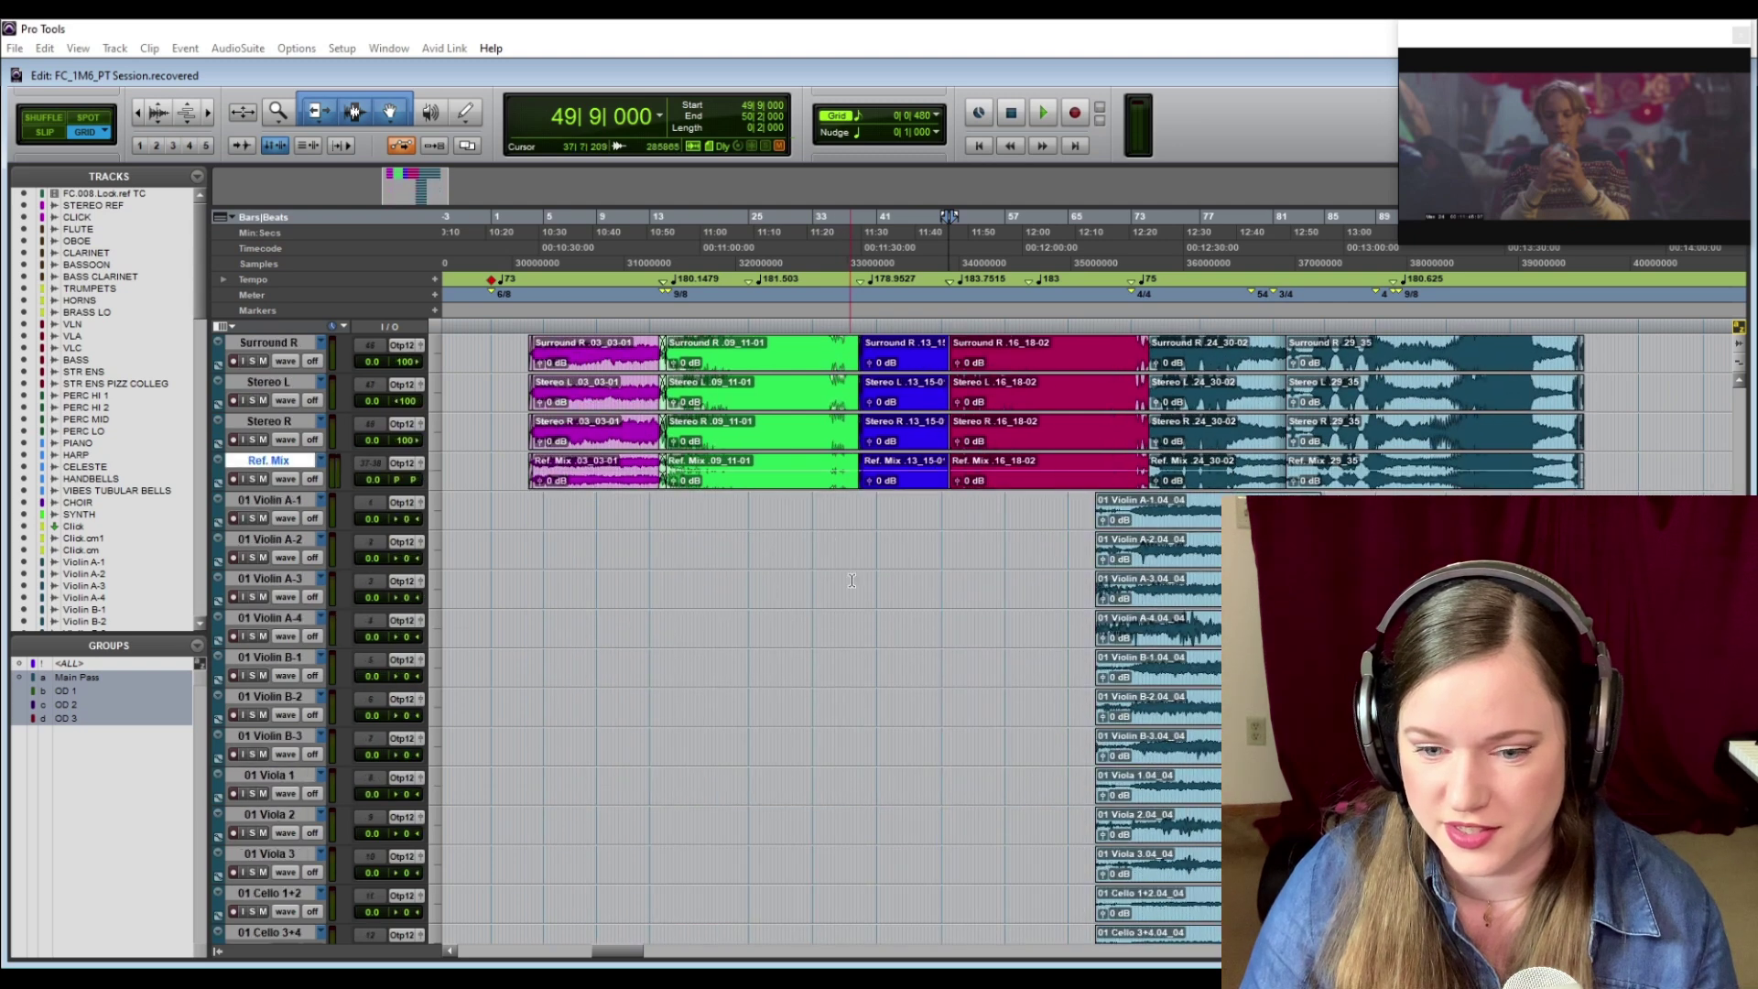
- Move the edit selection down to the 01 Violin A-1 track and look over the 01 overdub tracks
key("semicolon")
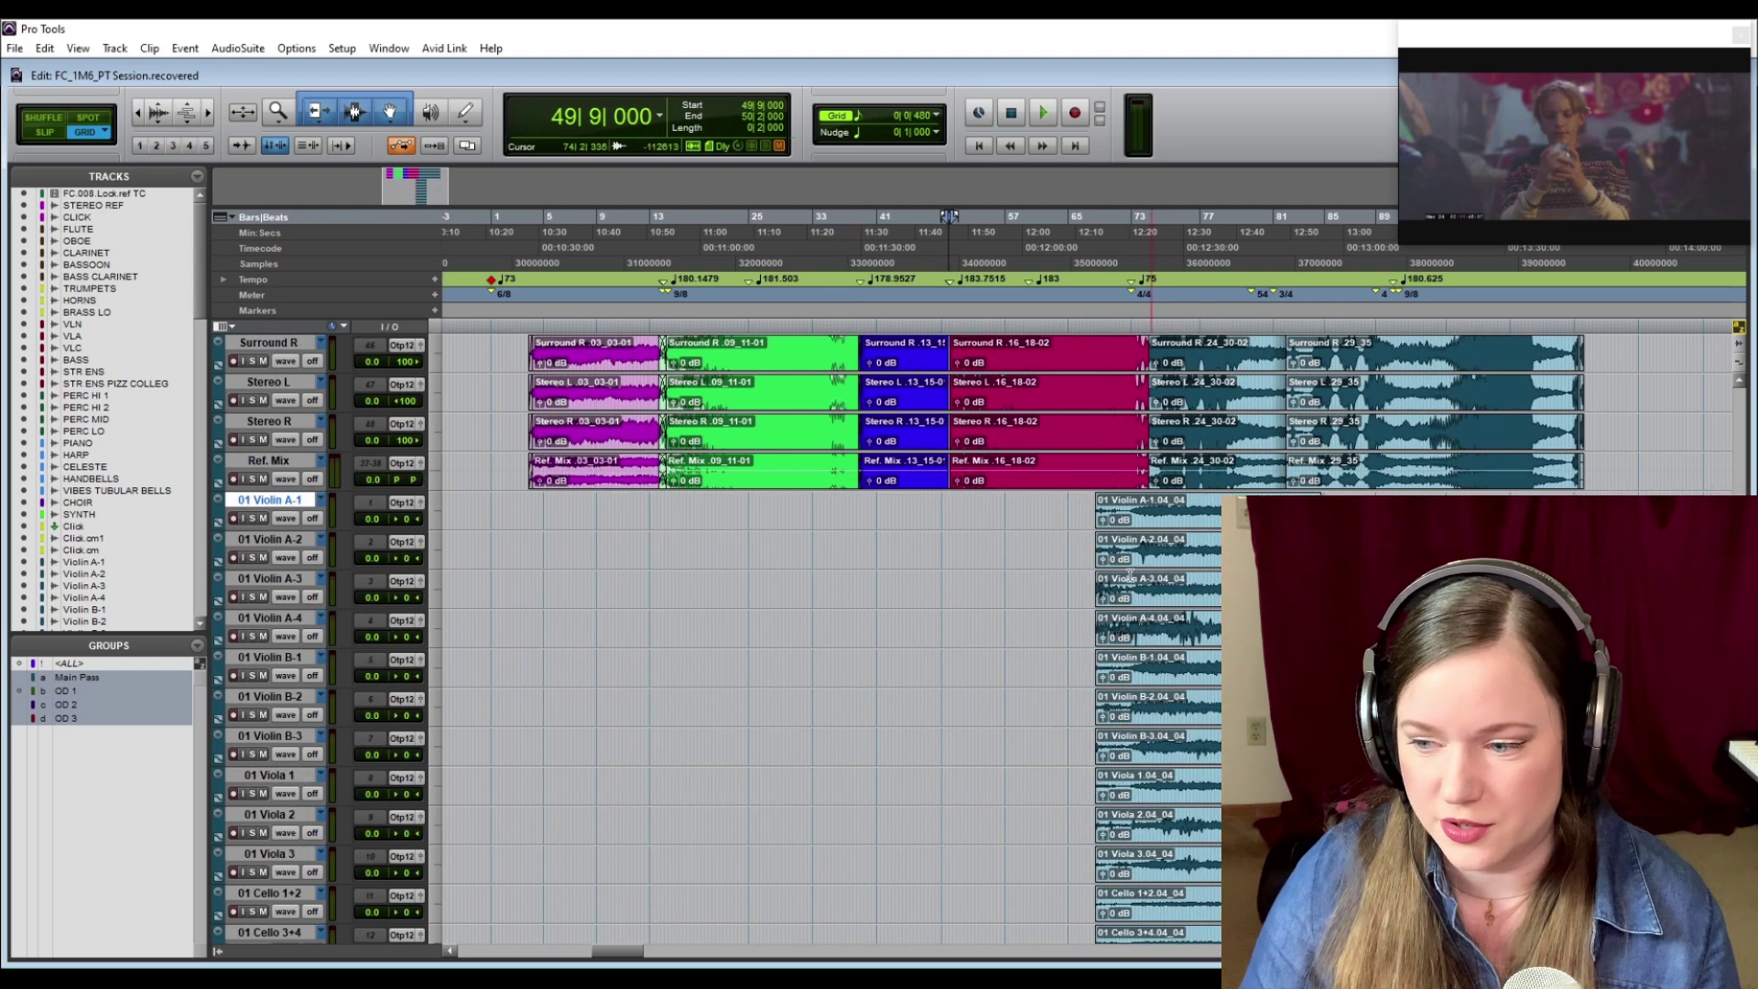
scroll(732, 676, "up", 9)
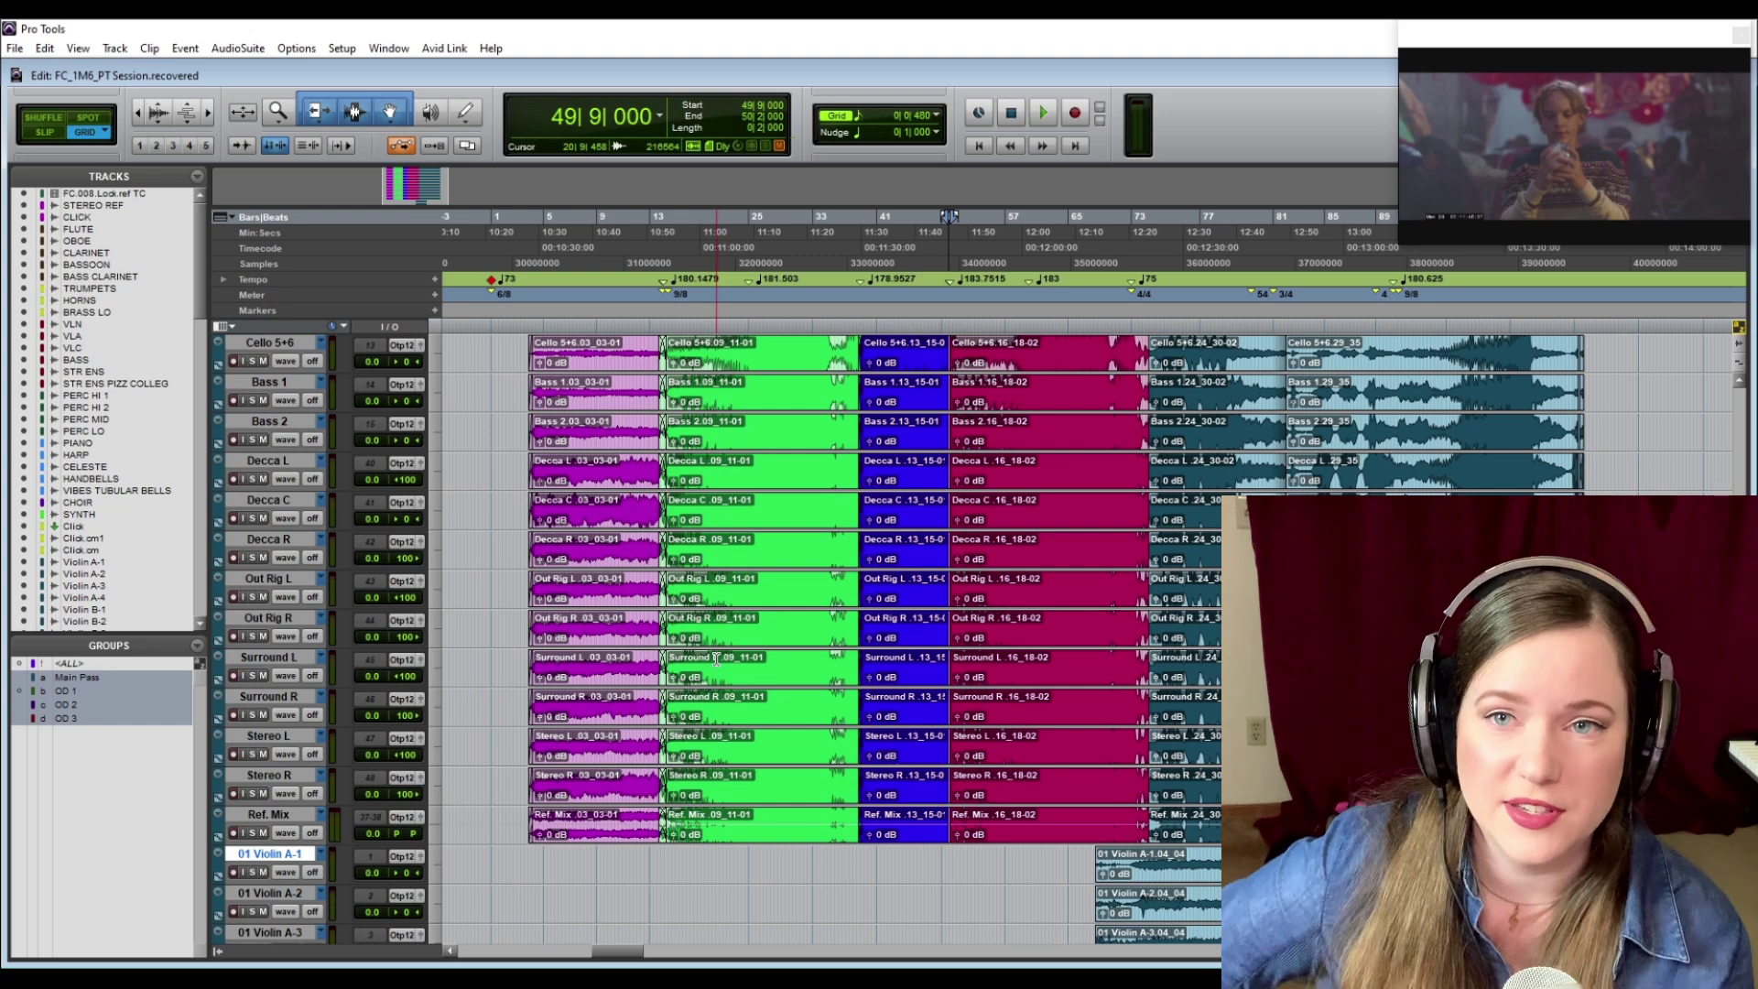
scroll(604, 575, "down", 2)
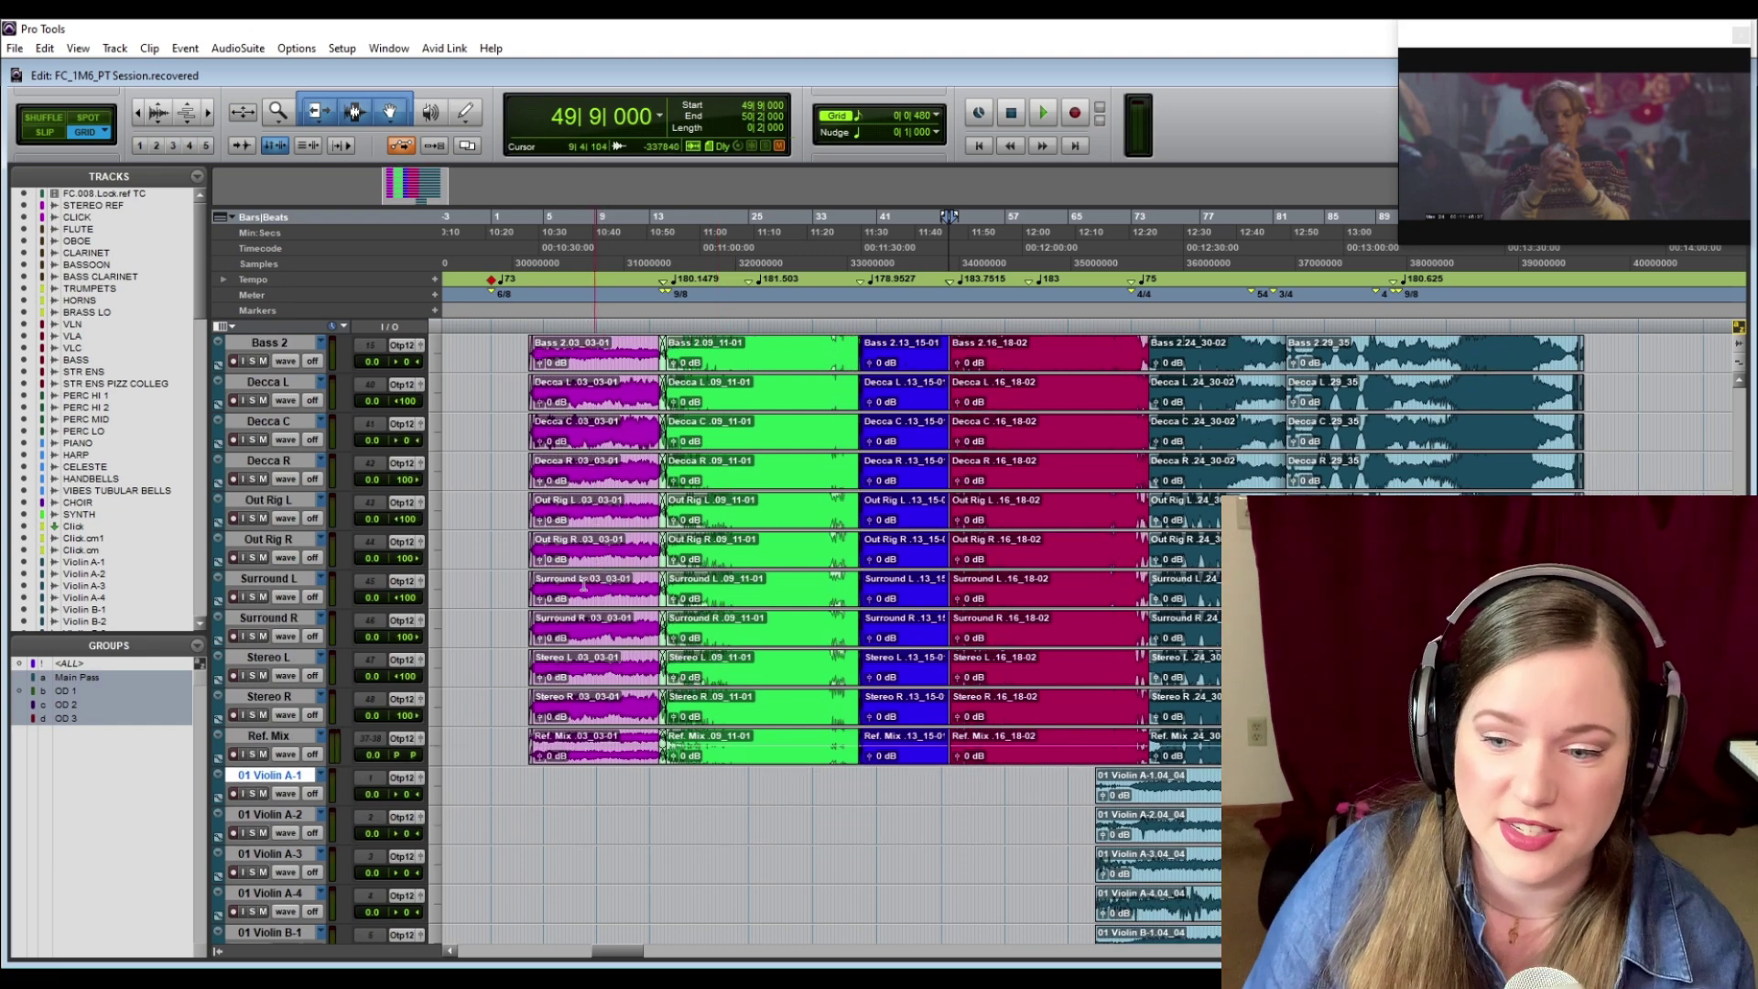
scroll(605, 575, "down", 20)
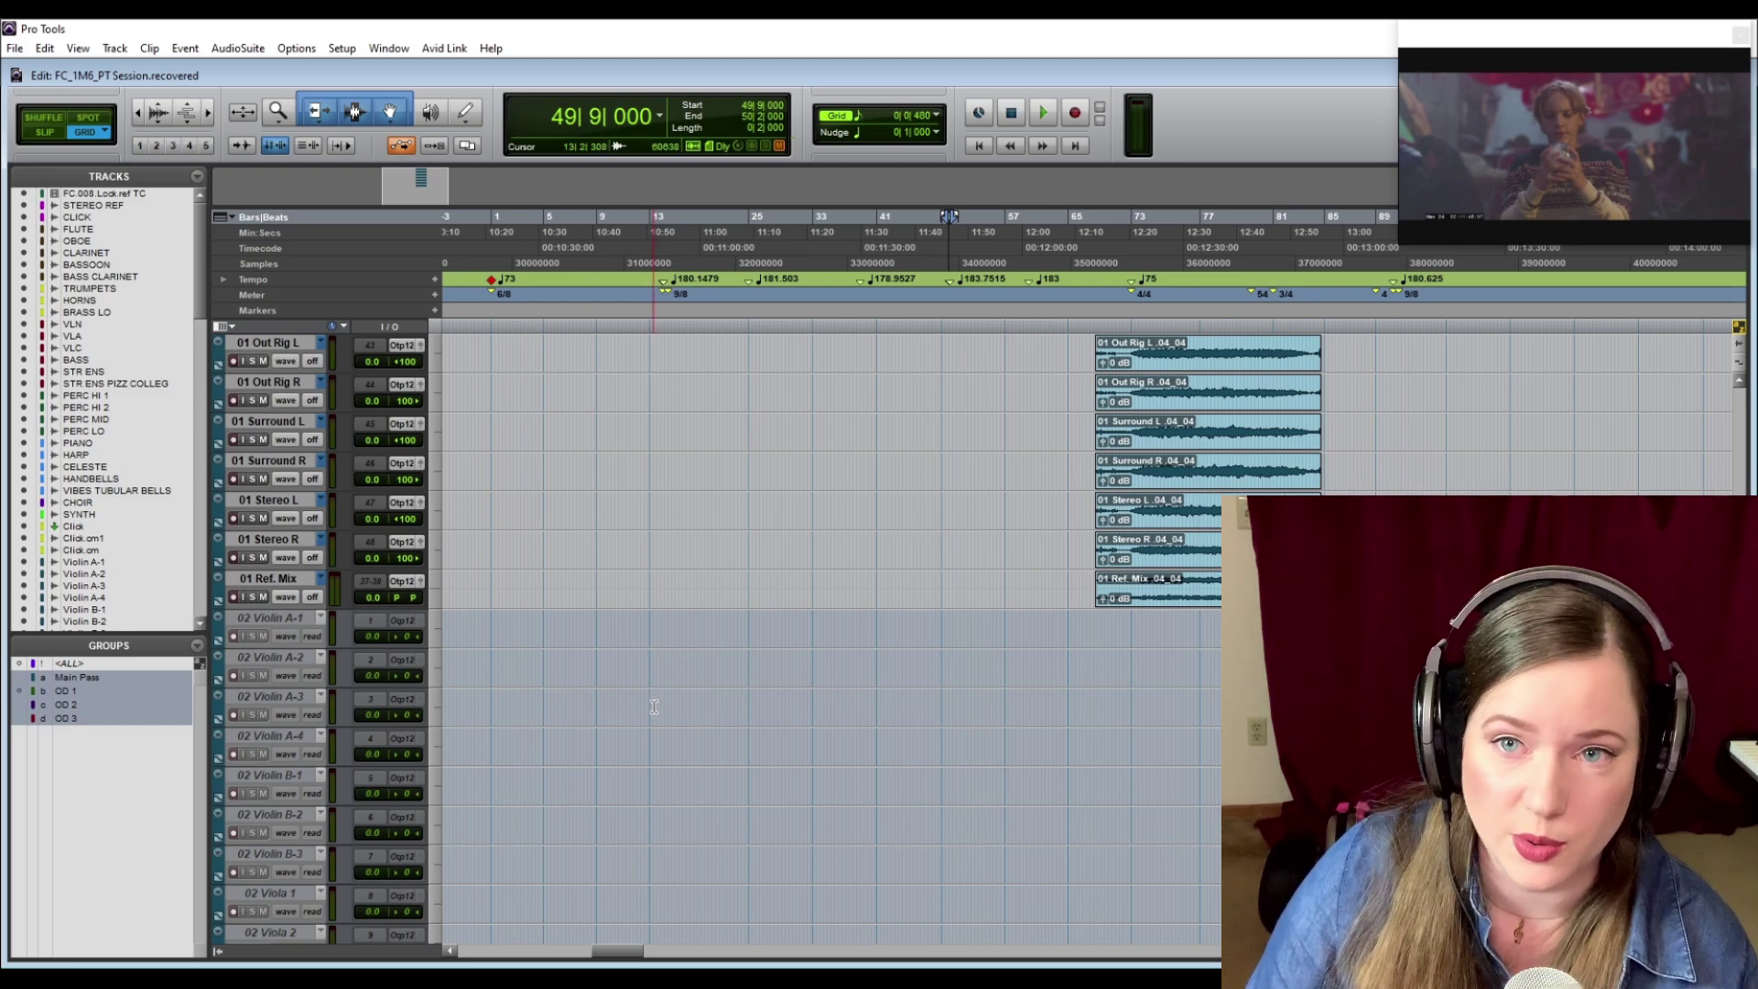
scroll(653, 707, "up", 20)
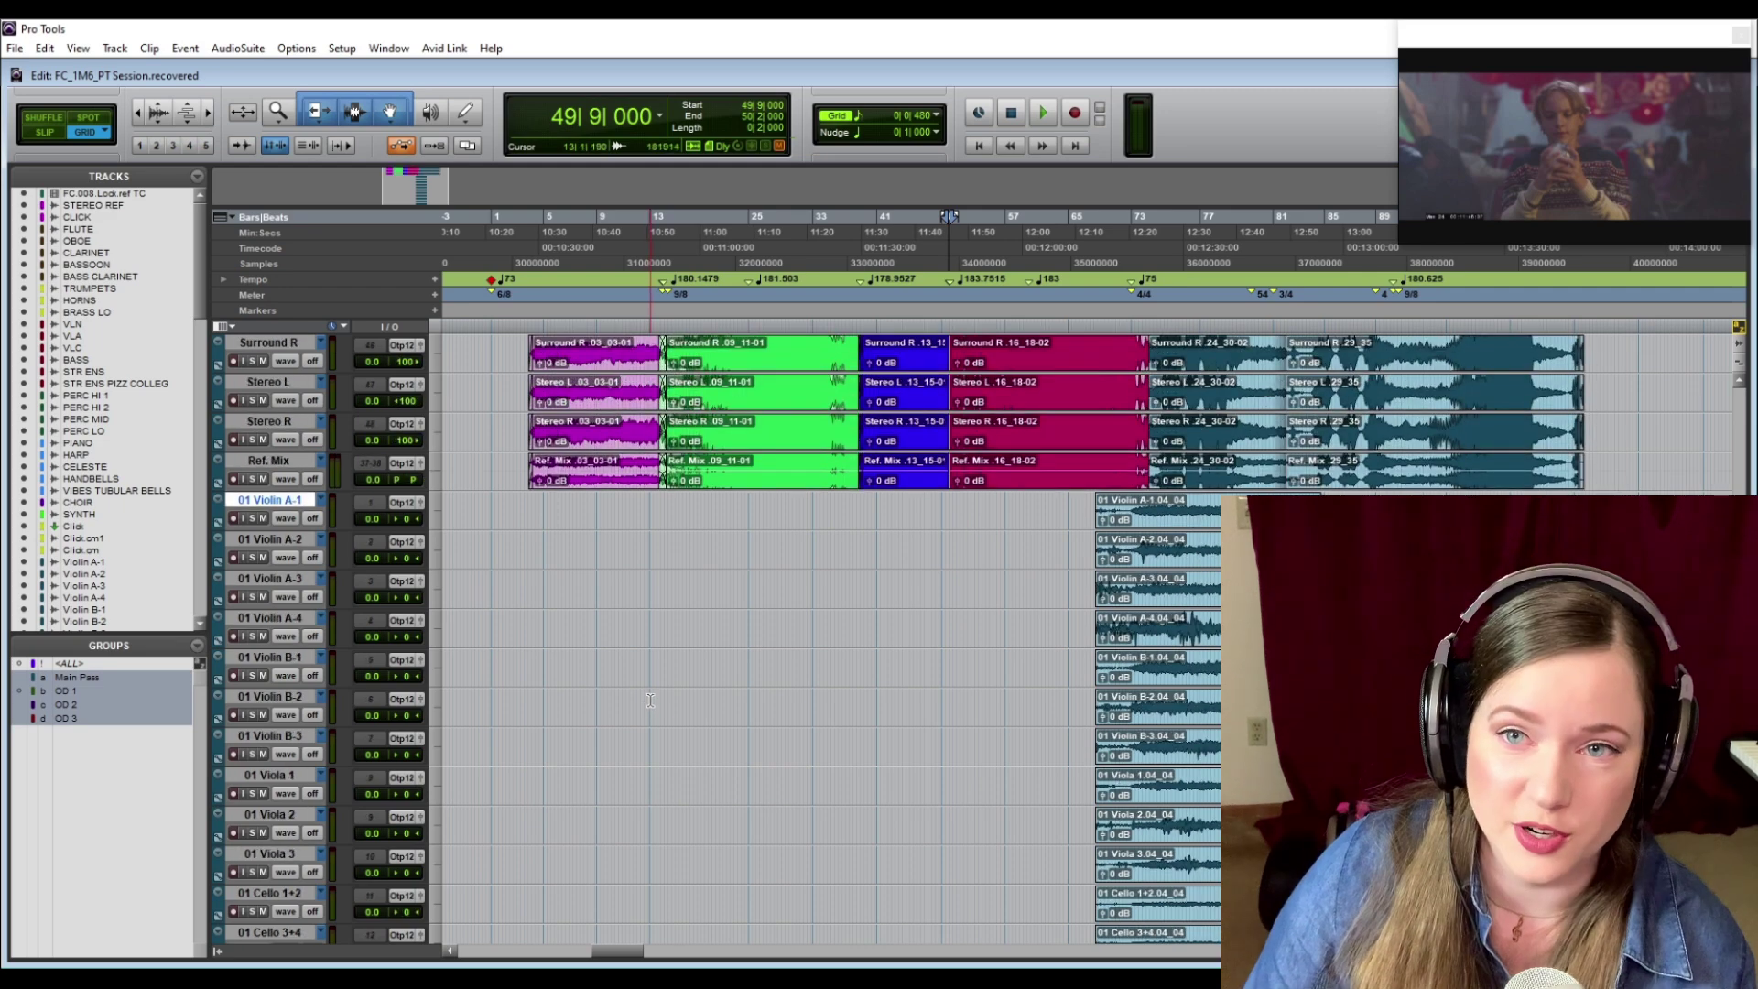
- Review the finished comp on the main pass tracks between the click tracks and the 01 overdubs
scroll(650, 703, "up", 7)
scroll(650, 699, "down", 10)
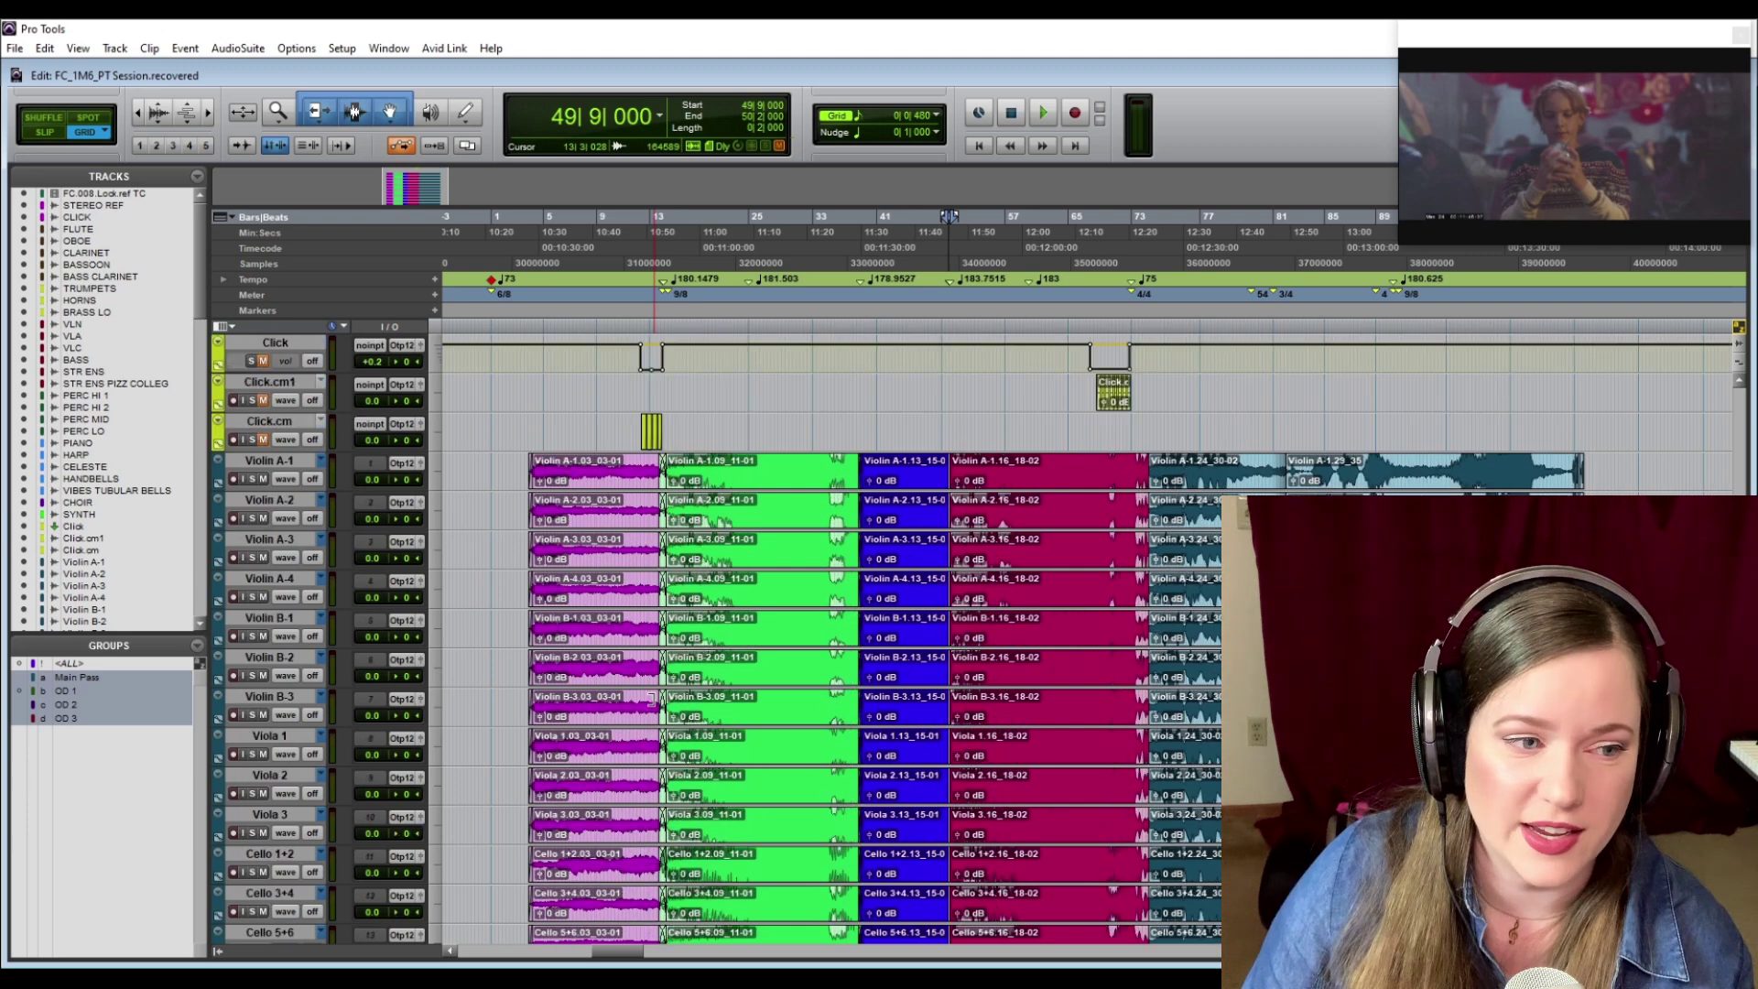
scroll(651, 698, "up", 1)
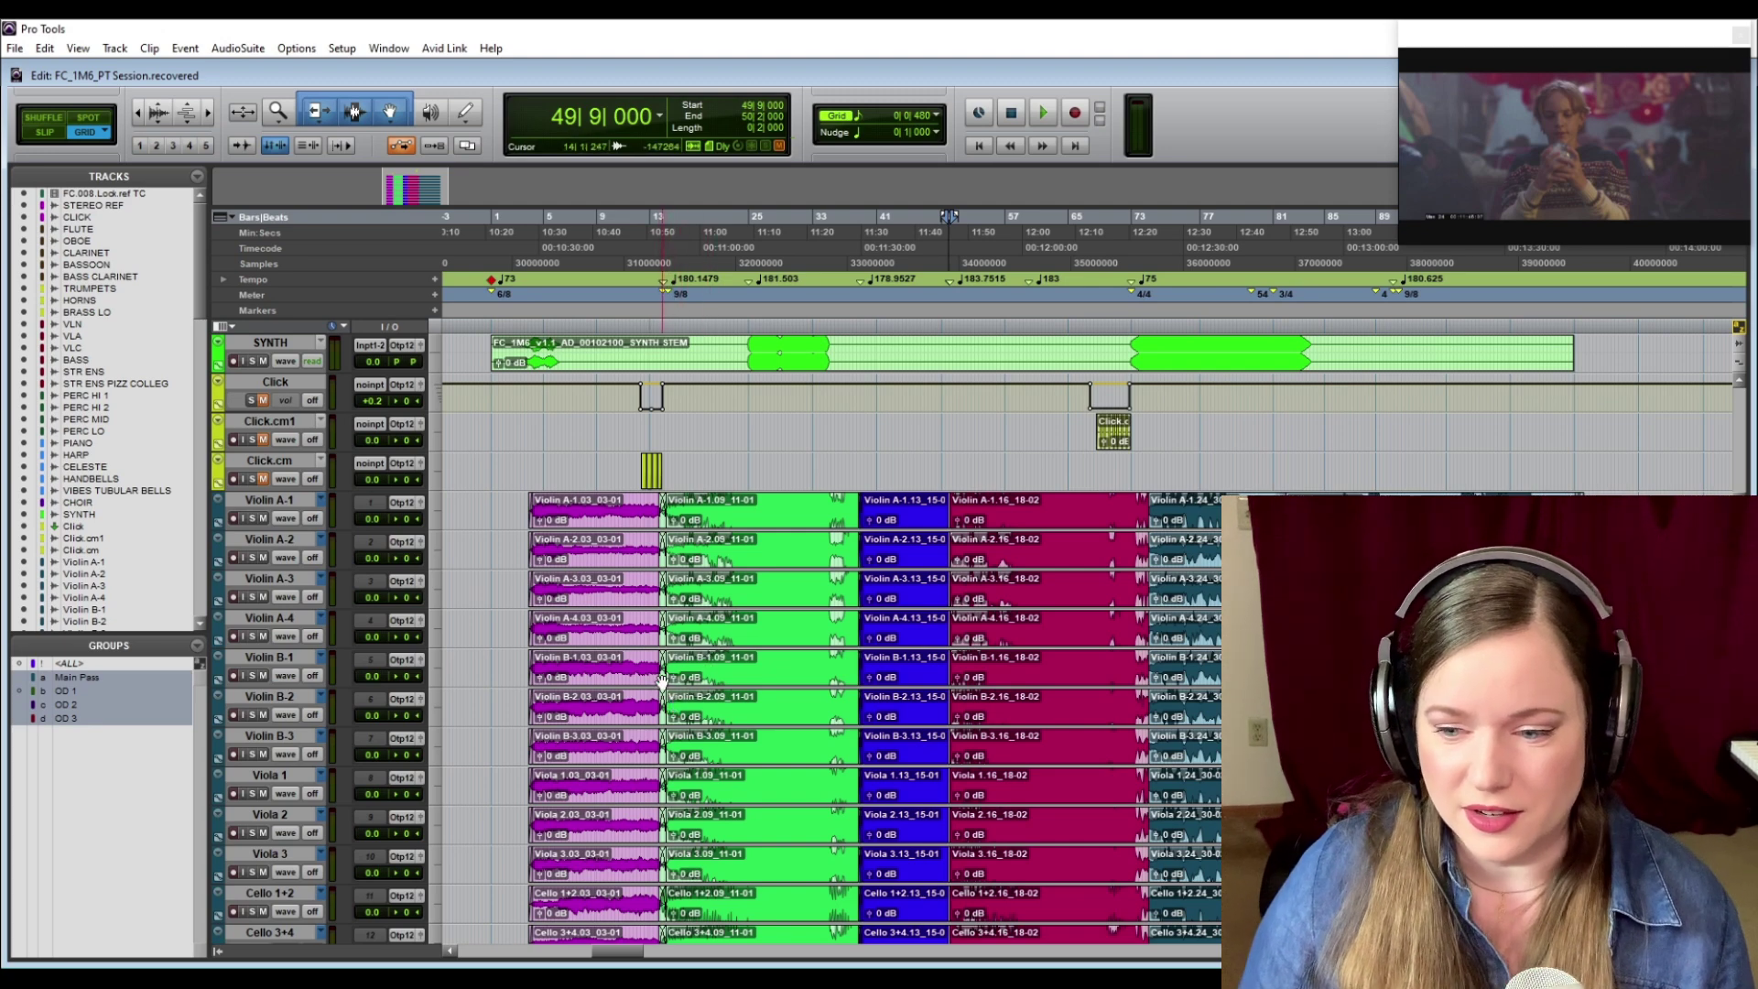
scroll(647, 685, "down", 2)
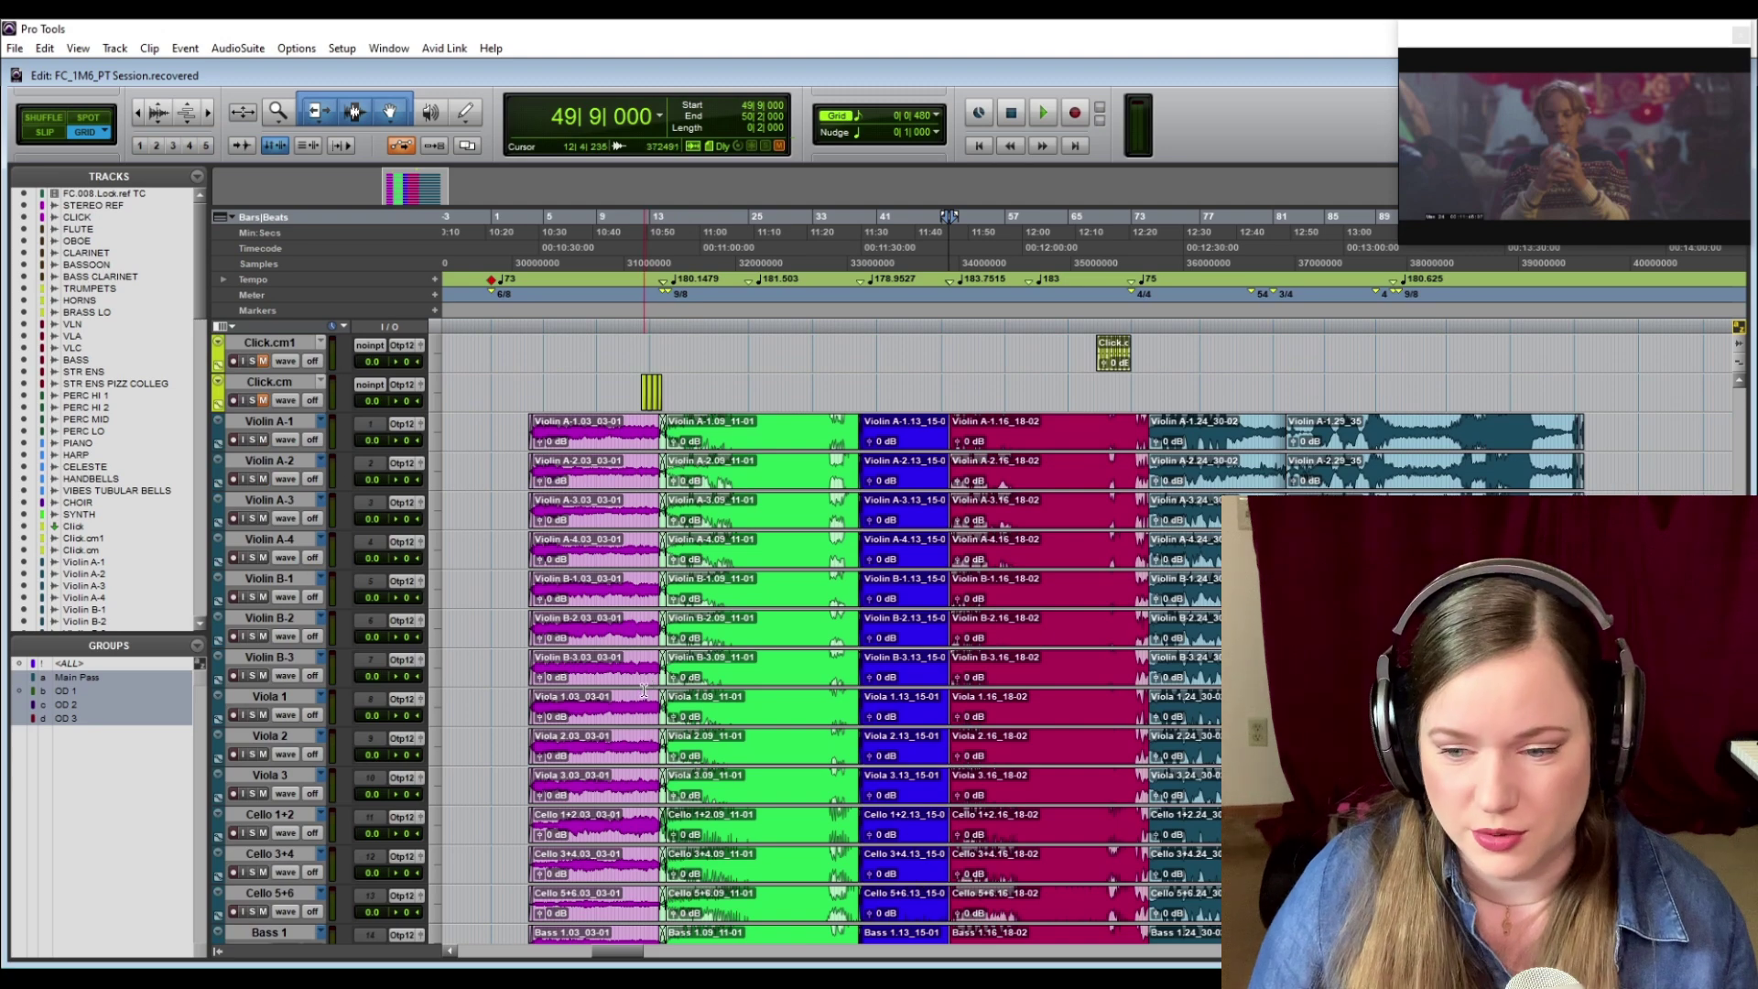
scroll(647, 688, "down", 11)
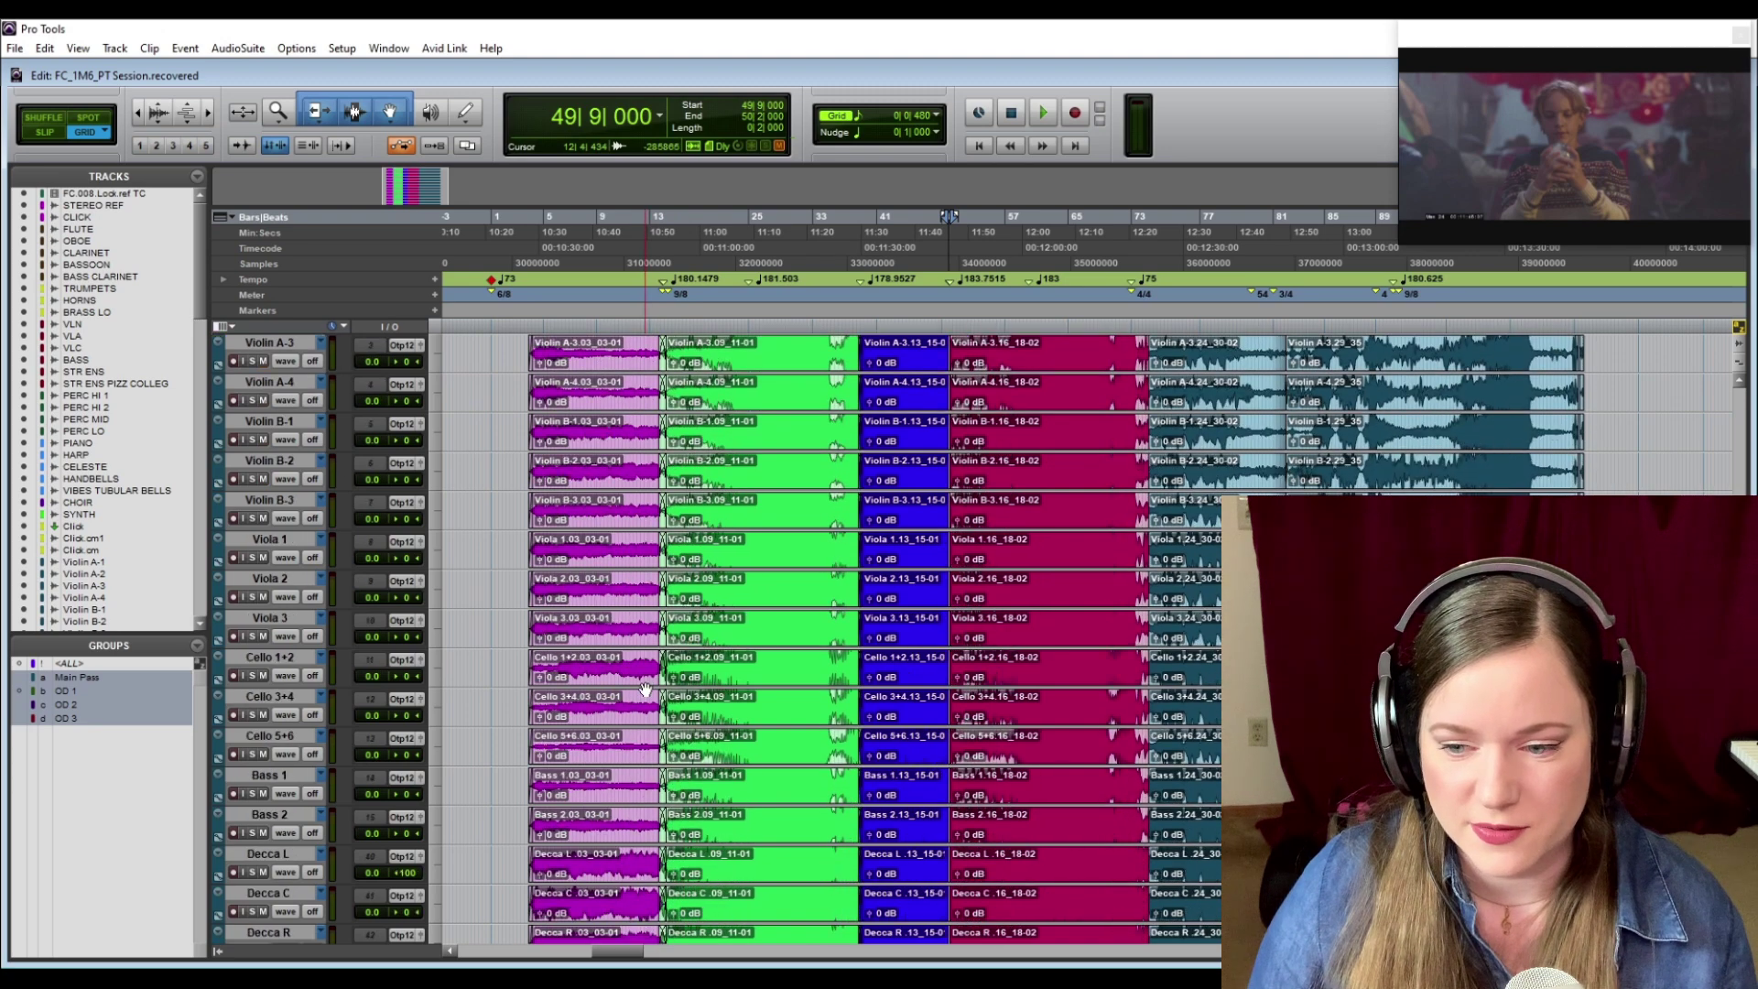
scroll(646, 688, "down", 1)
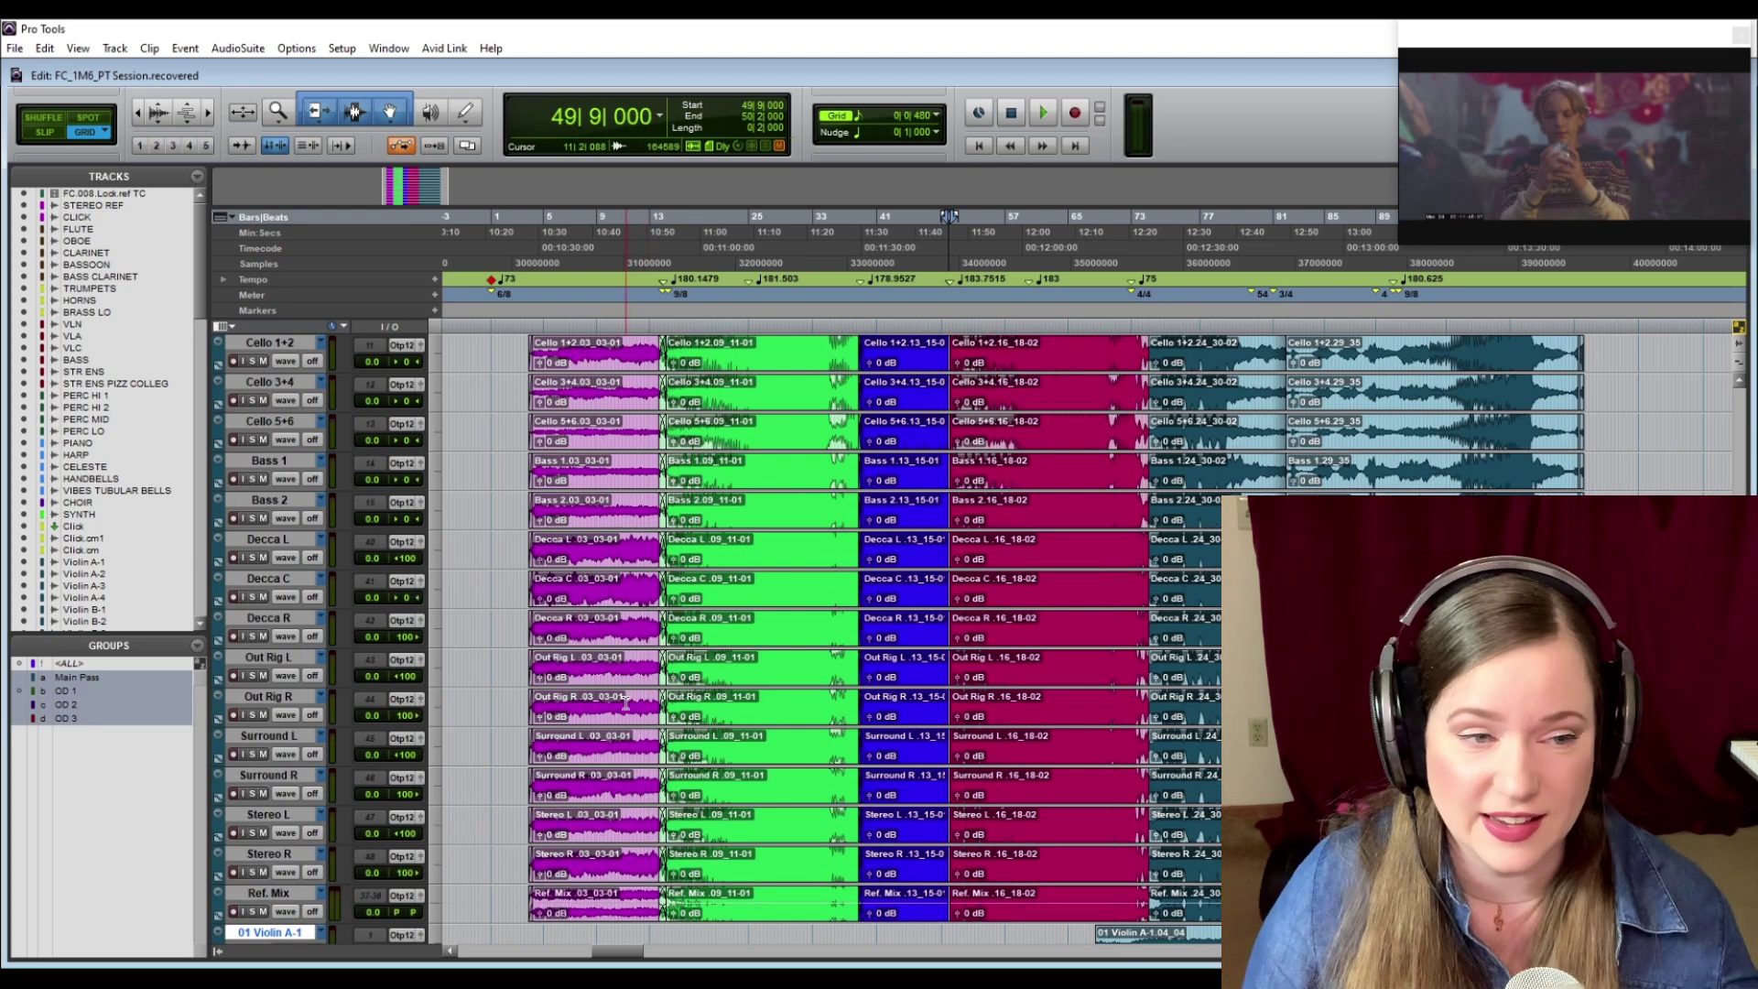
scroll(623, 700, "up", 2)
scroll(611, 698, "up", 9)
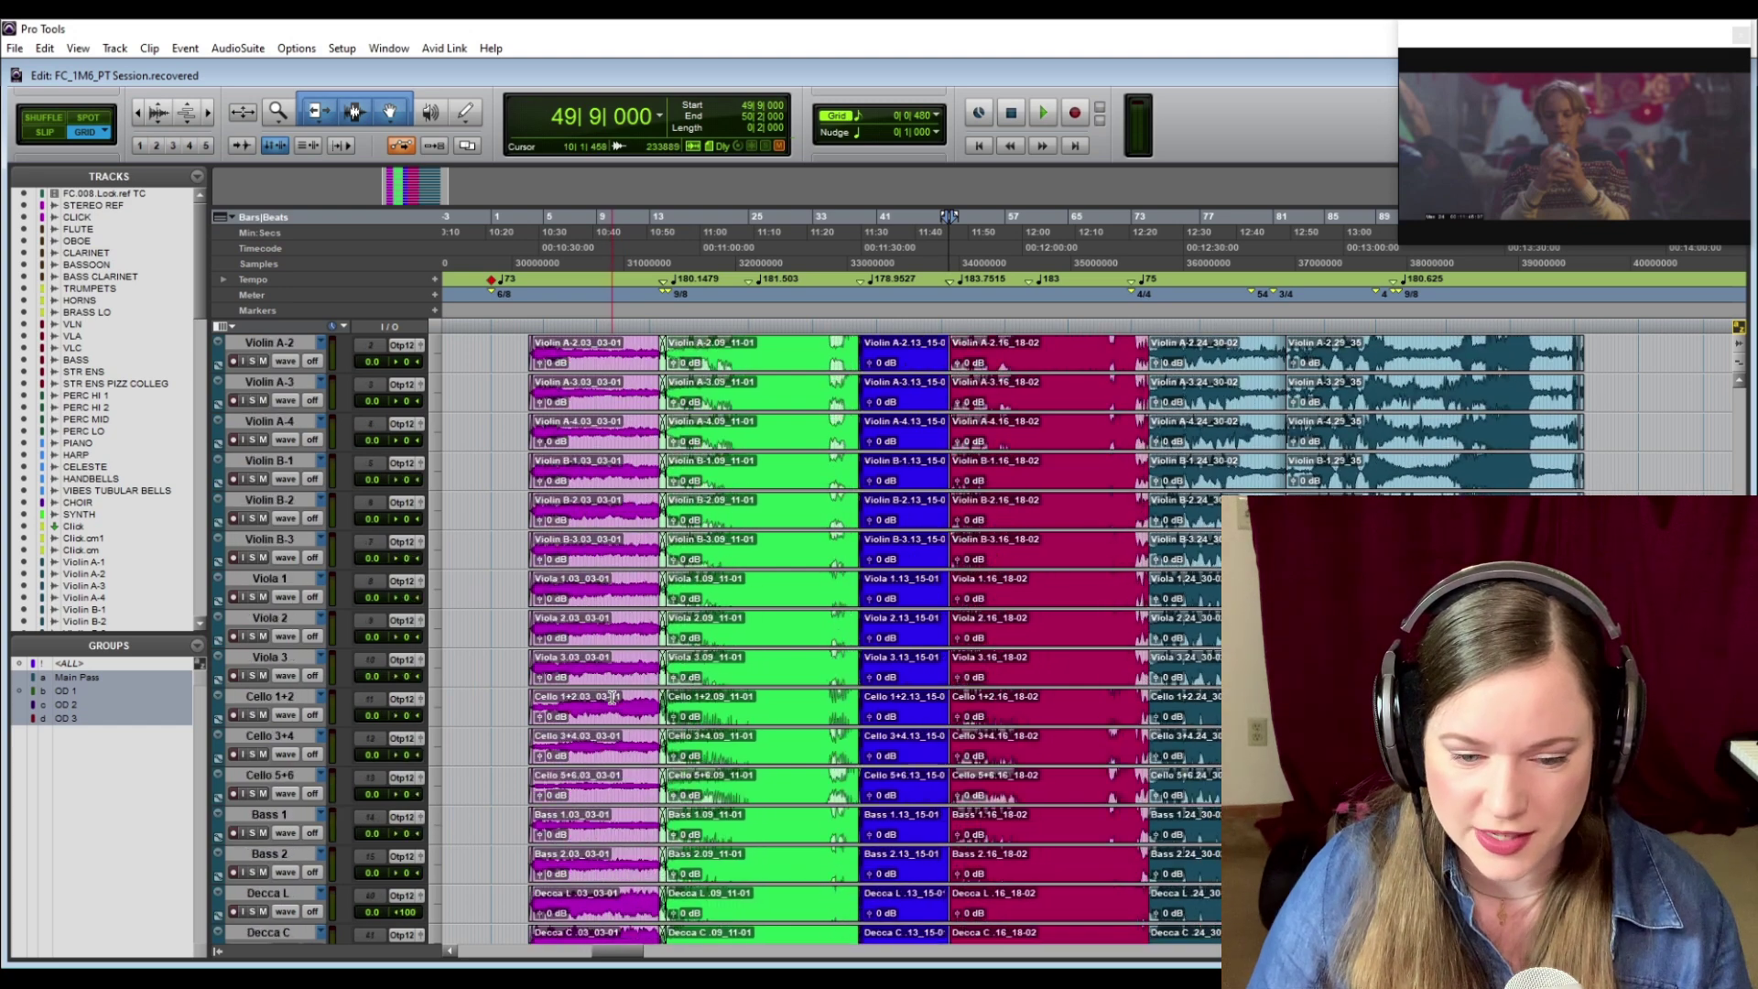
scroll(612, 703, "down", 1)
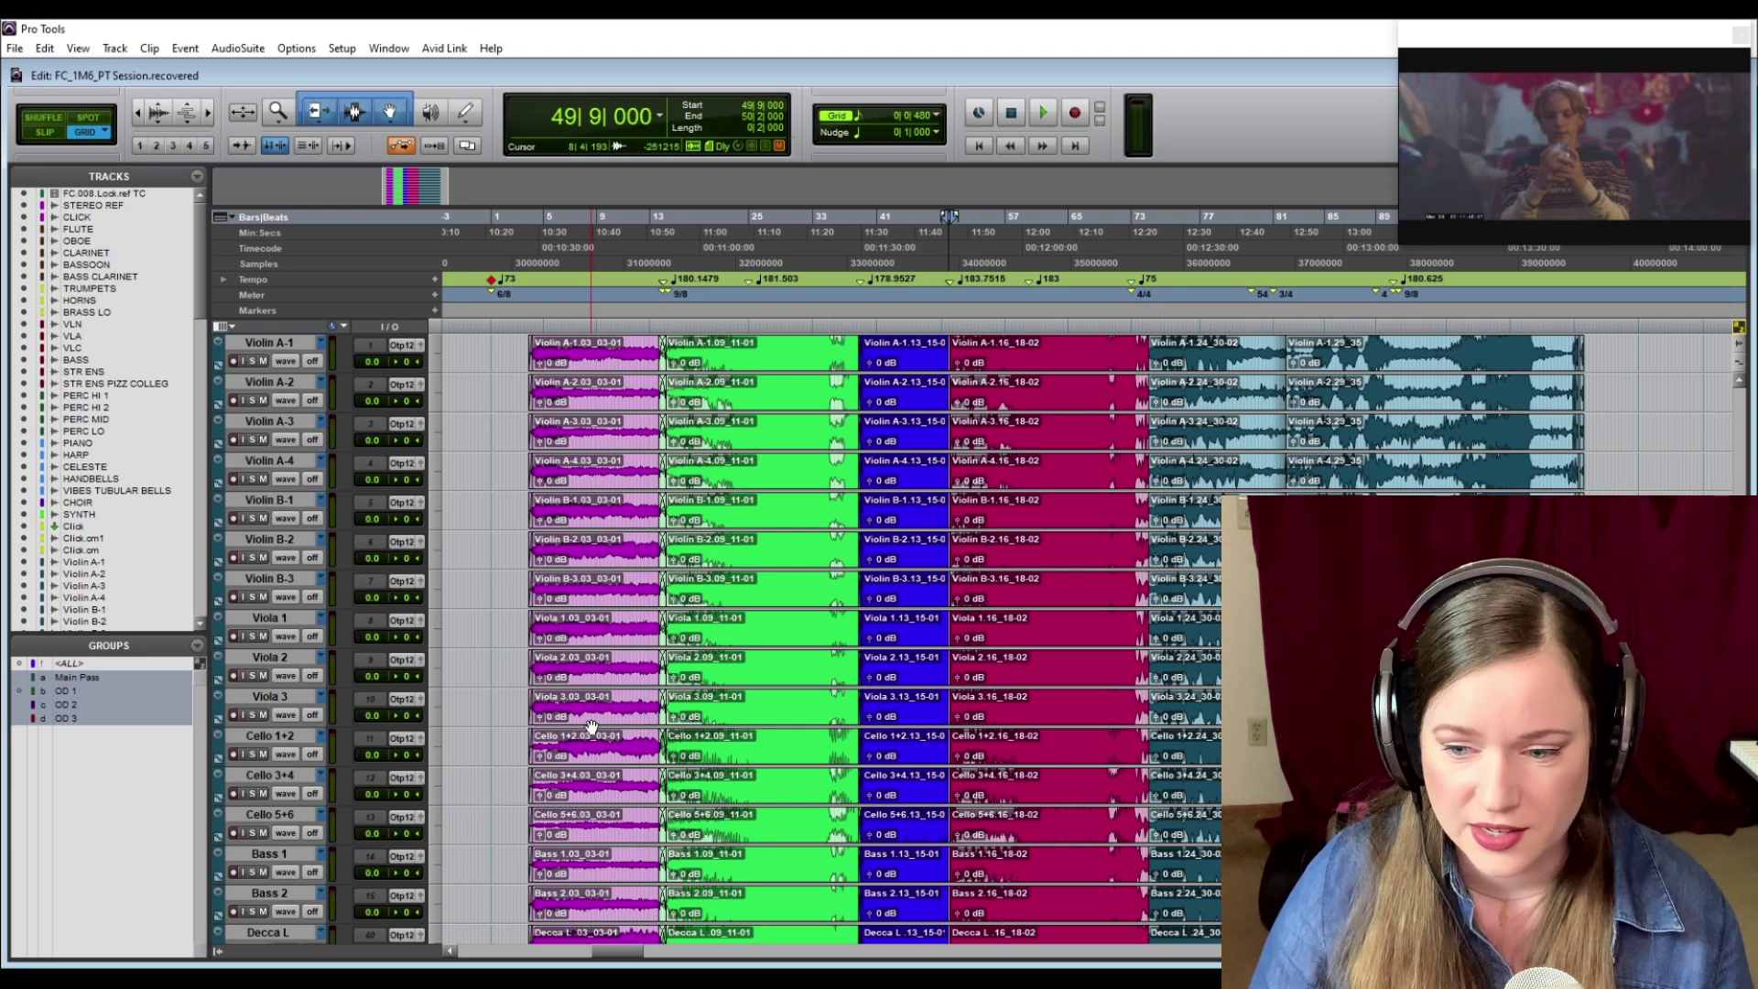
- Check the comped clips from Violin A-1 through the 01 overdub tracks against the prerecorded stems up to the picture track
scroll(592, 726, "down", 10)
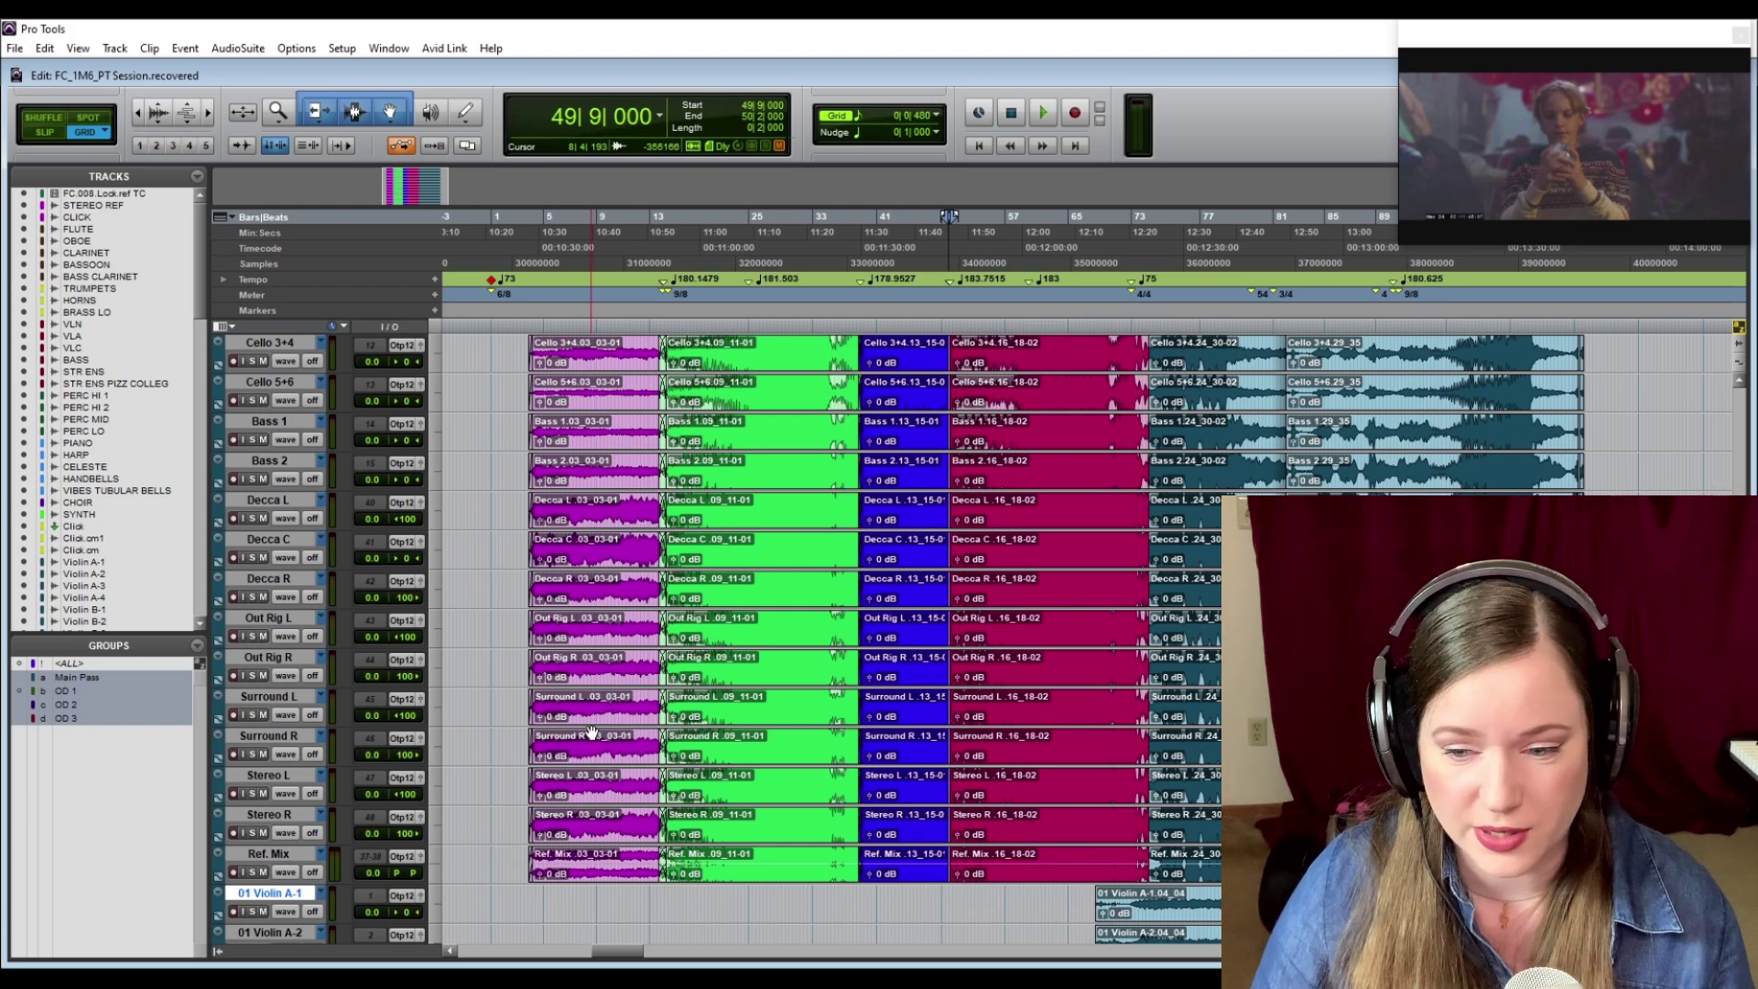
scroll(592, 728, "up", 5)
scroll(591, 732, "up", 8)
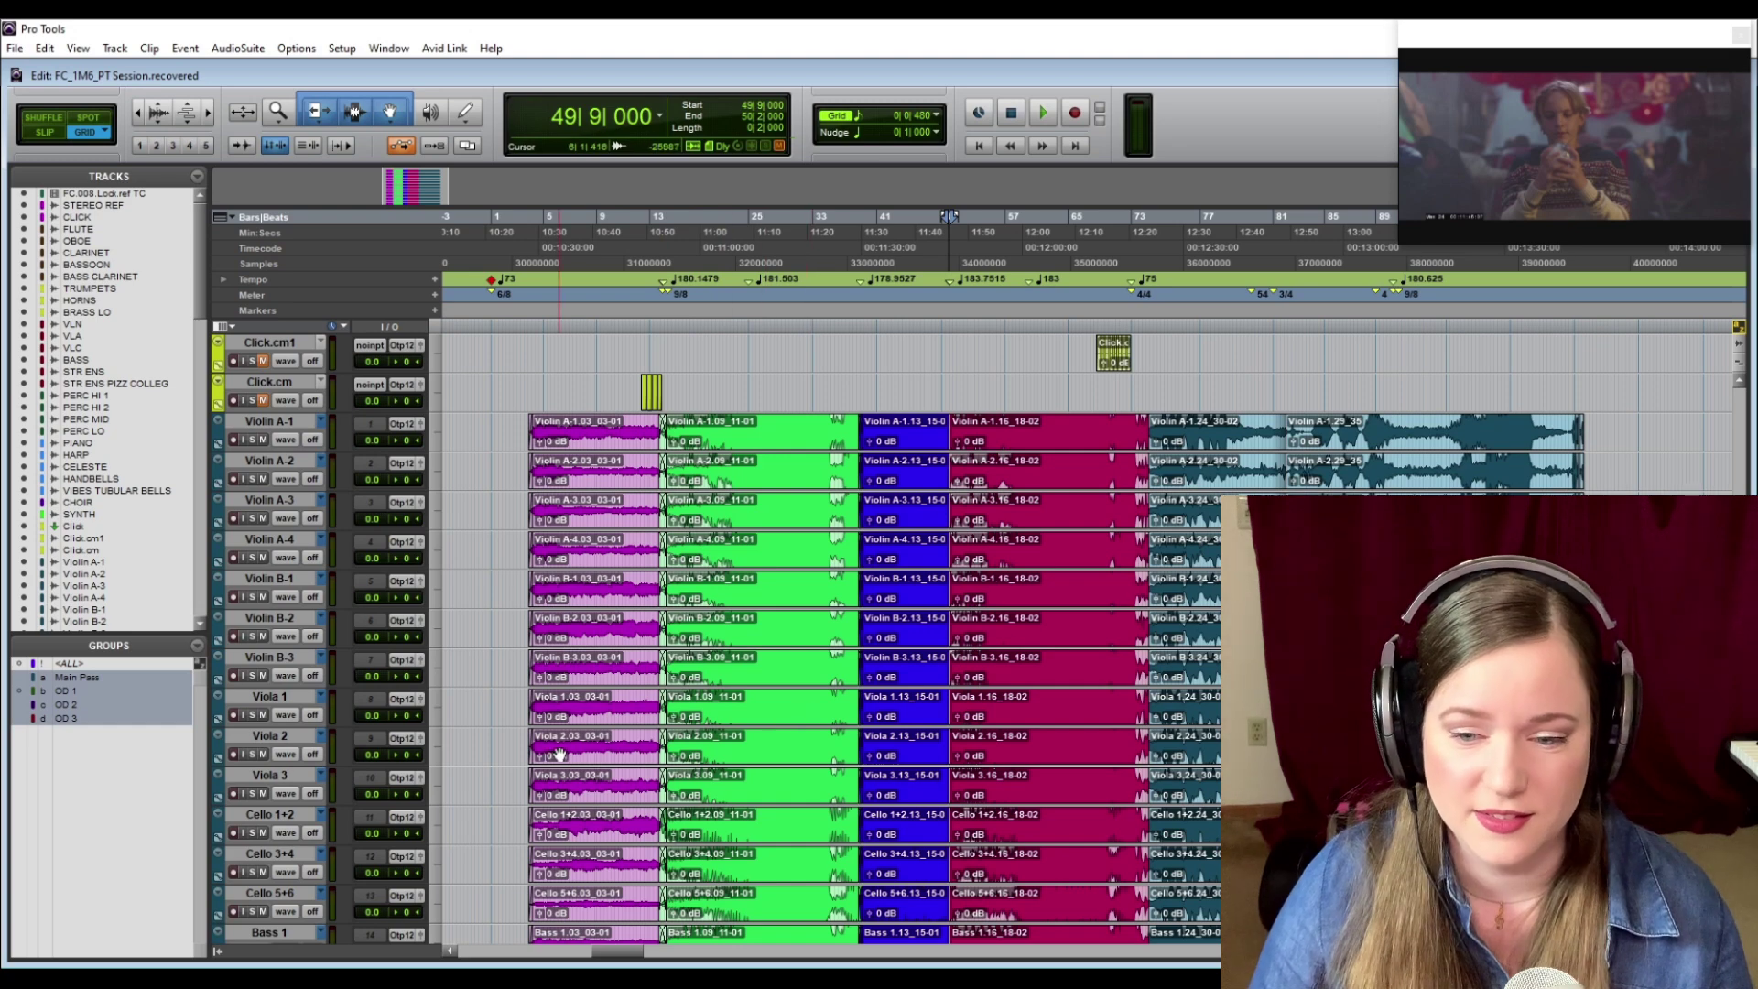
scroll(544, 764, "down", 6)
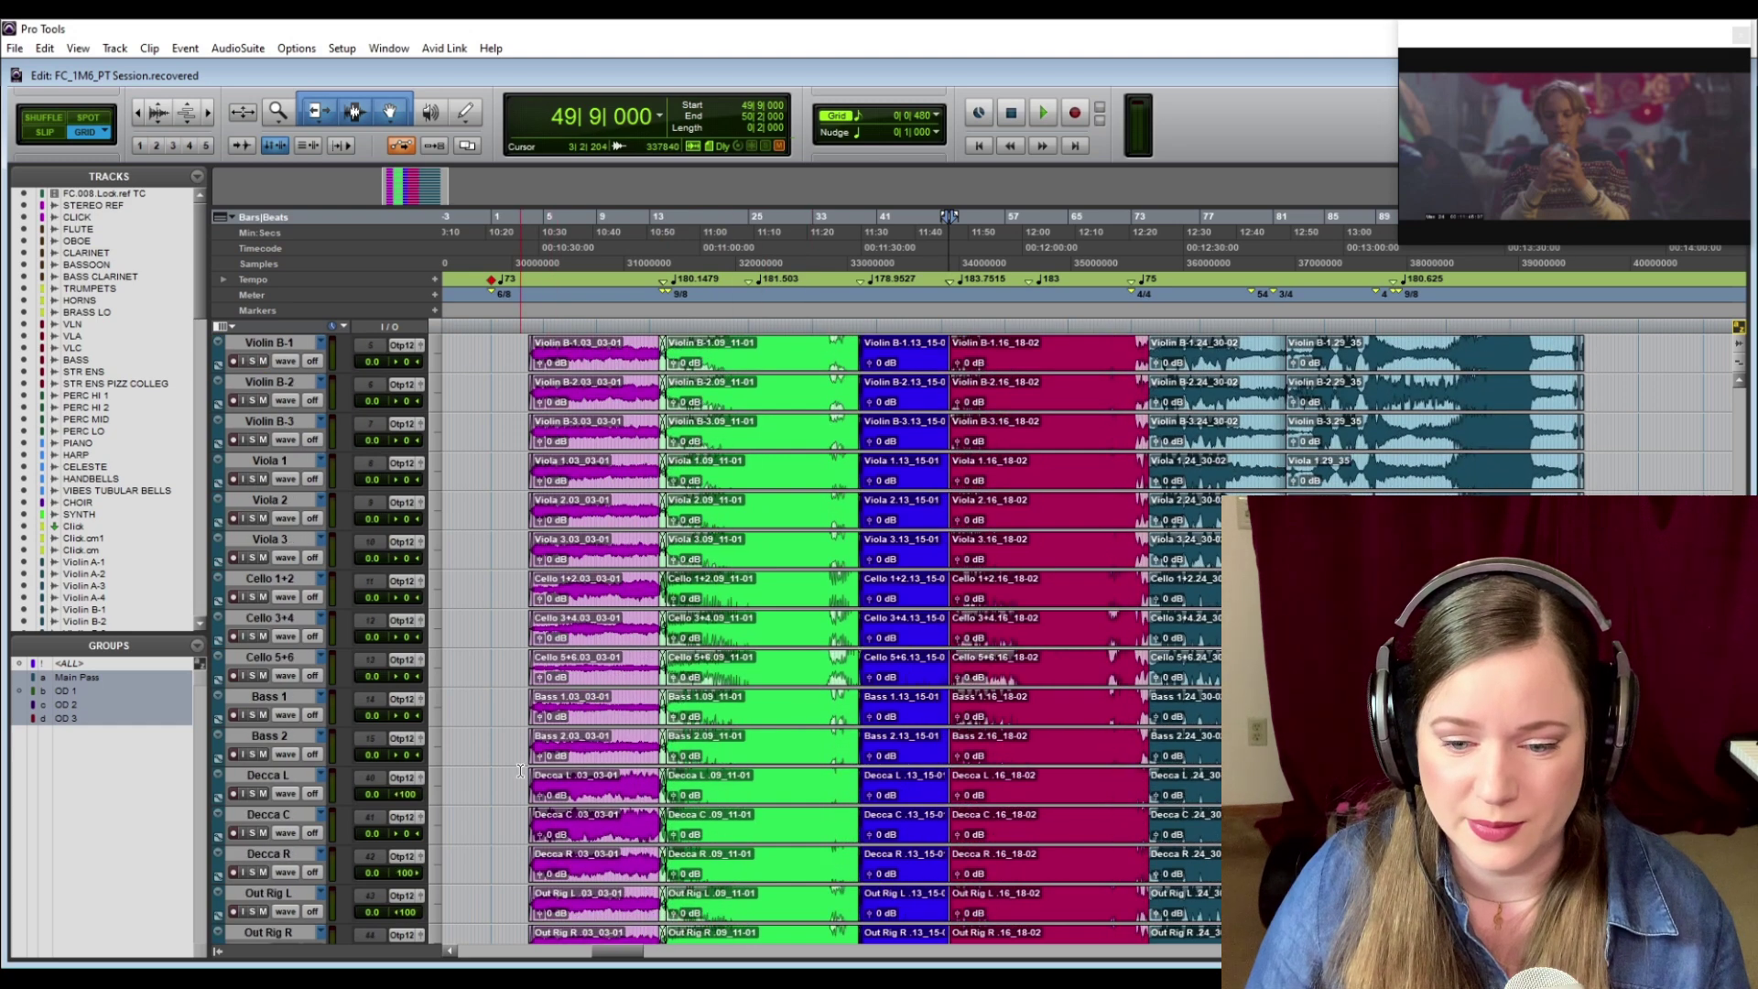
scroll(520, 771, "down", 2)
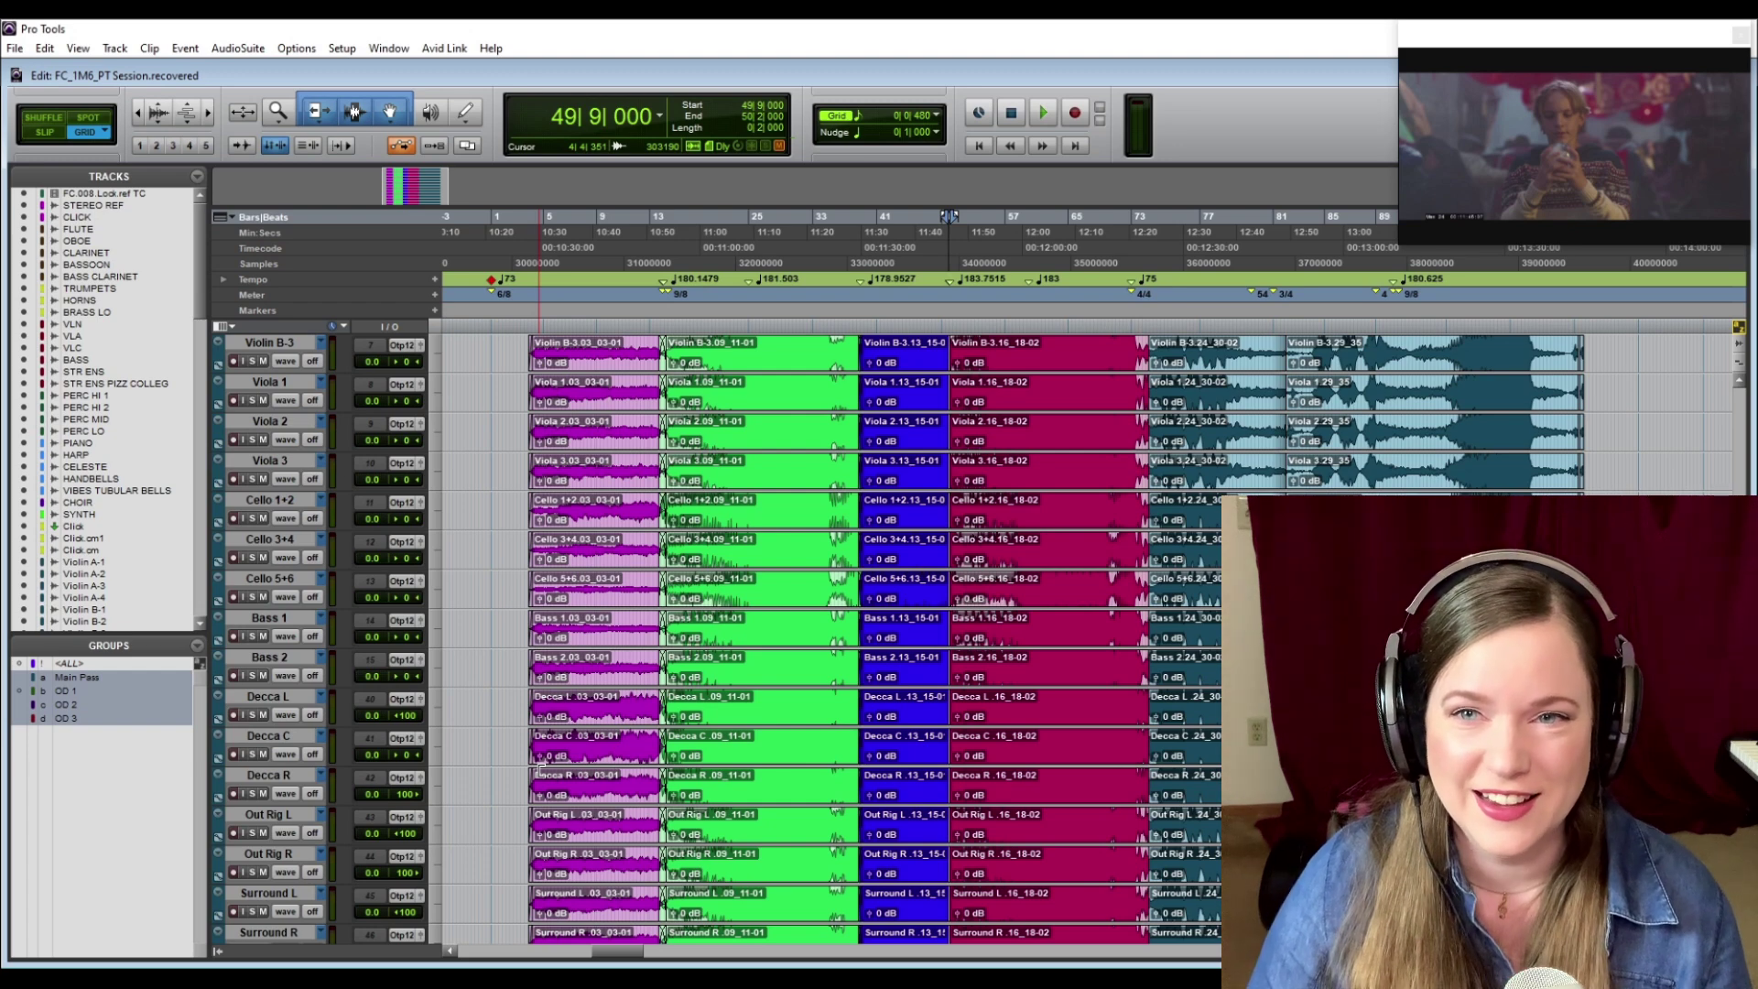
scroll(544, 772, "down", 6)
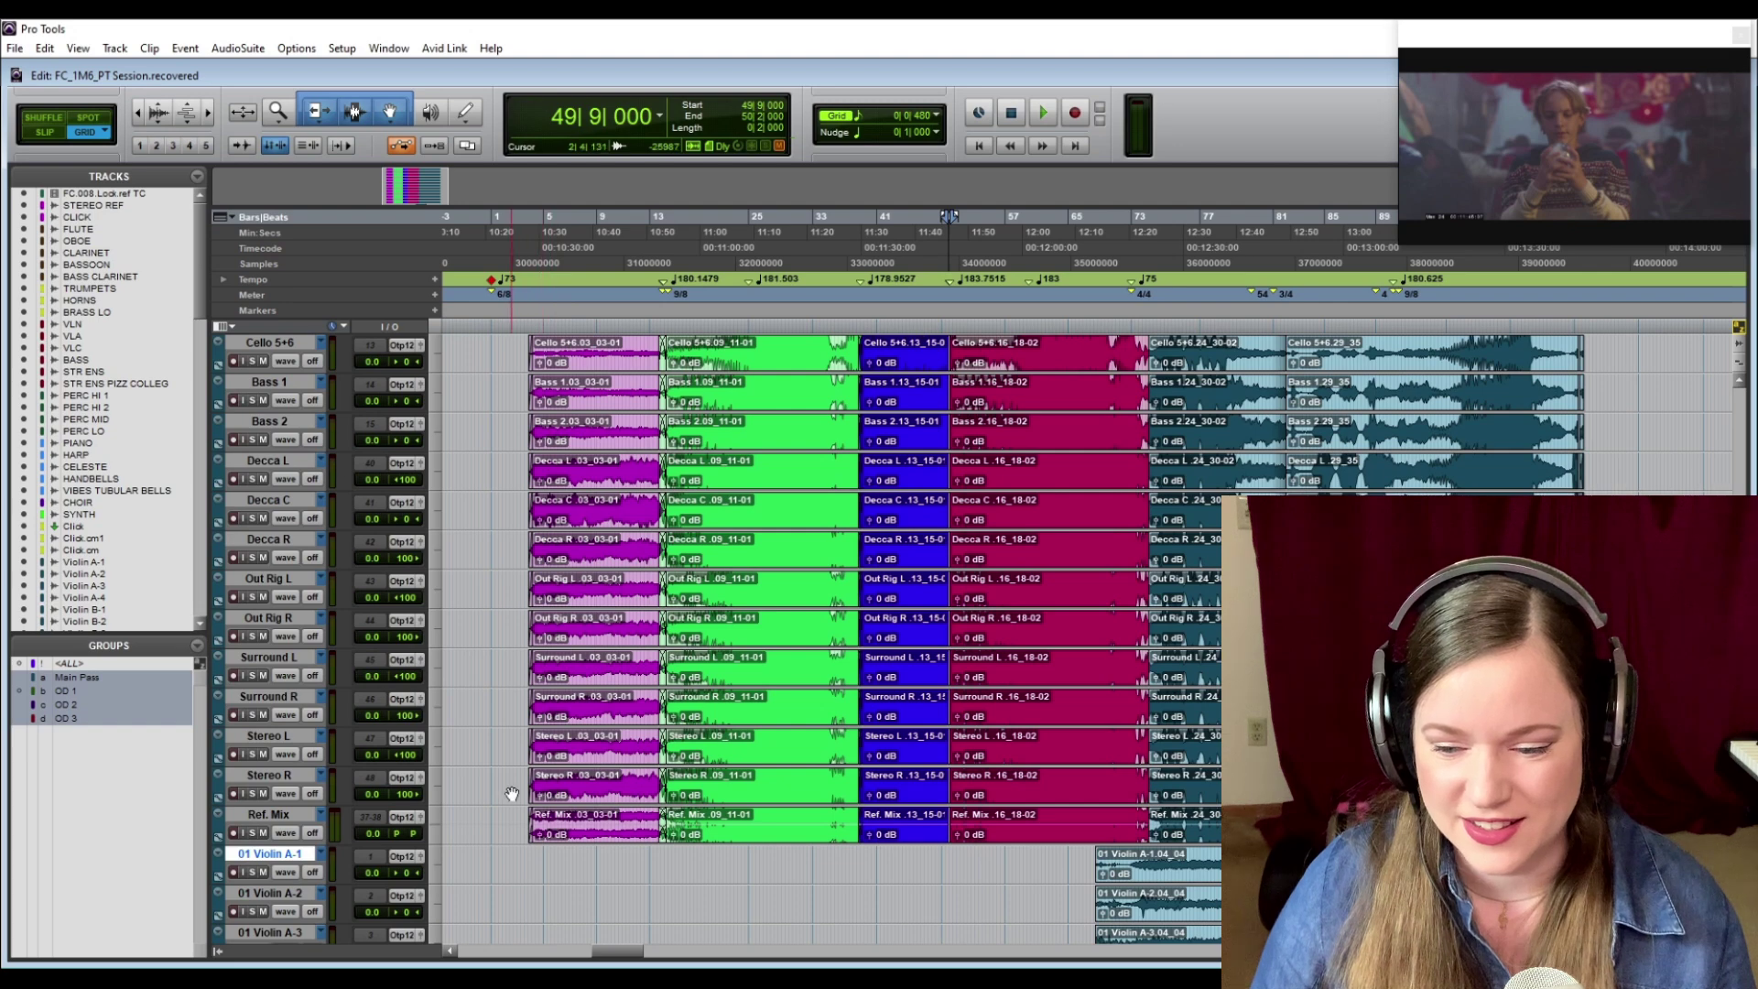
scroll(509, 794, "down", 6)
scroll(509, 794, "up", 18)
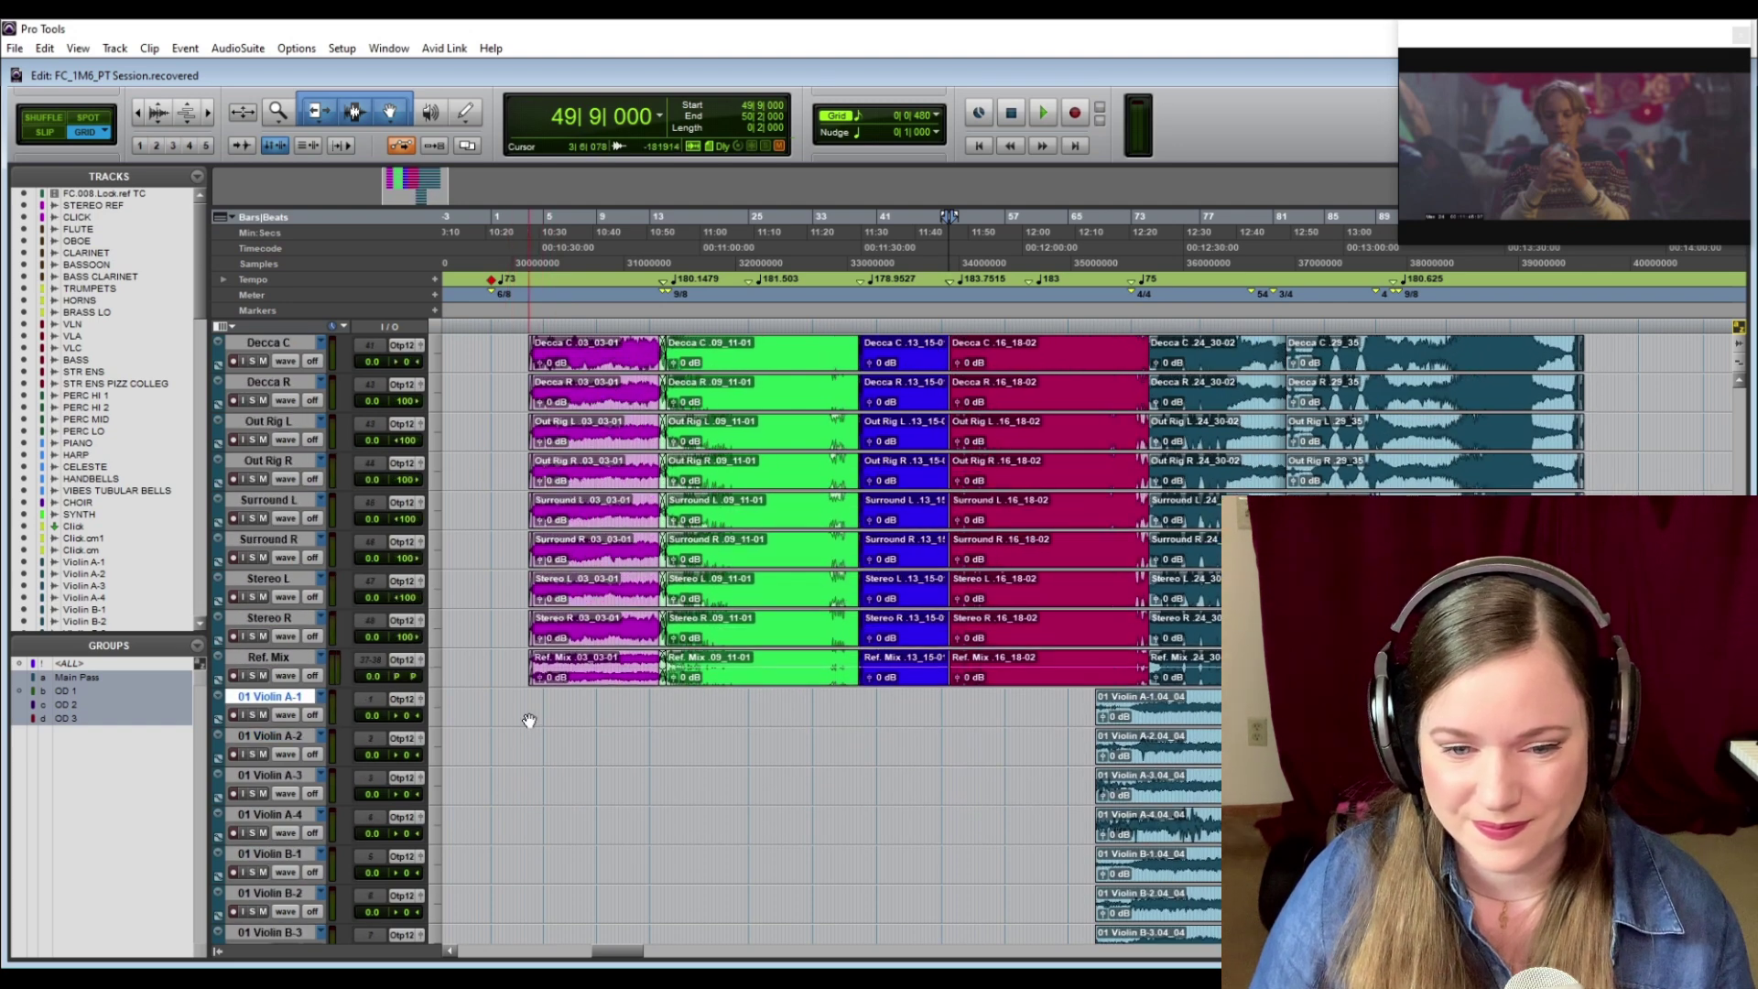
scroll(502, 722, "up", 8)
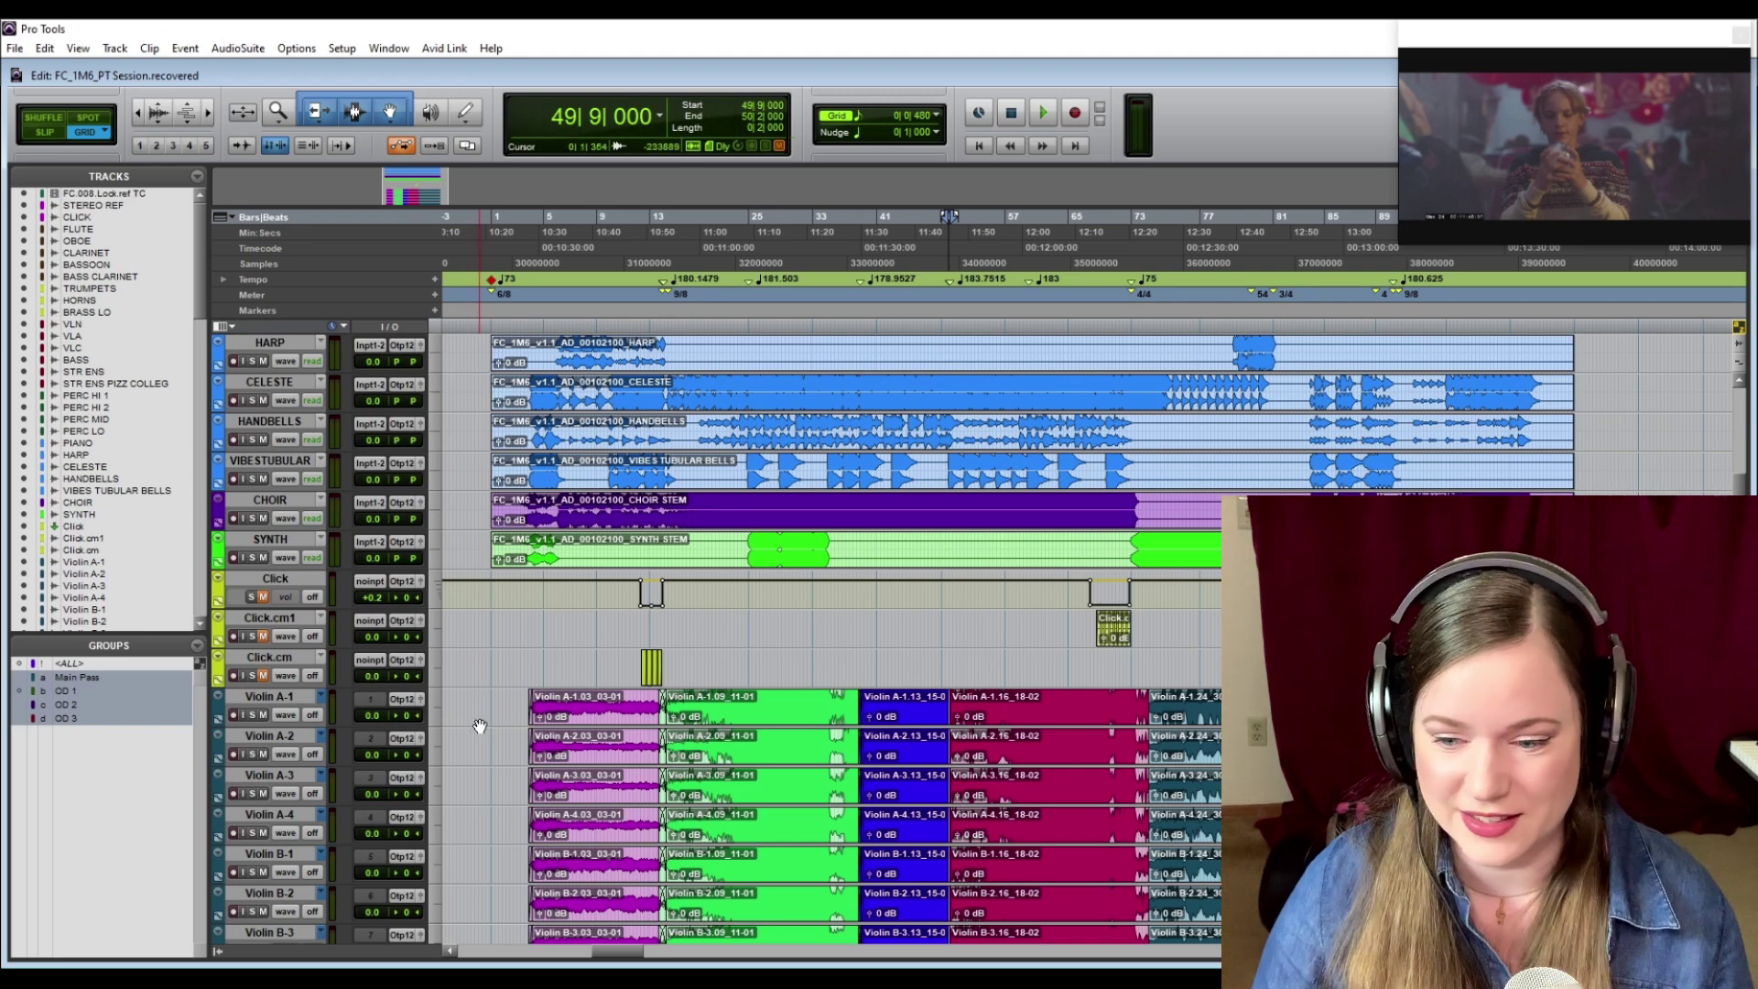
scroll(472, 723, "down", 6)
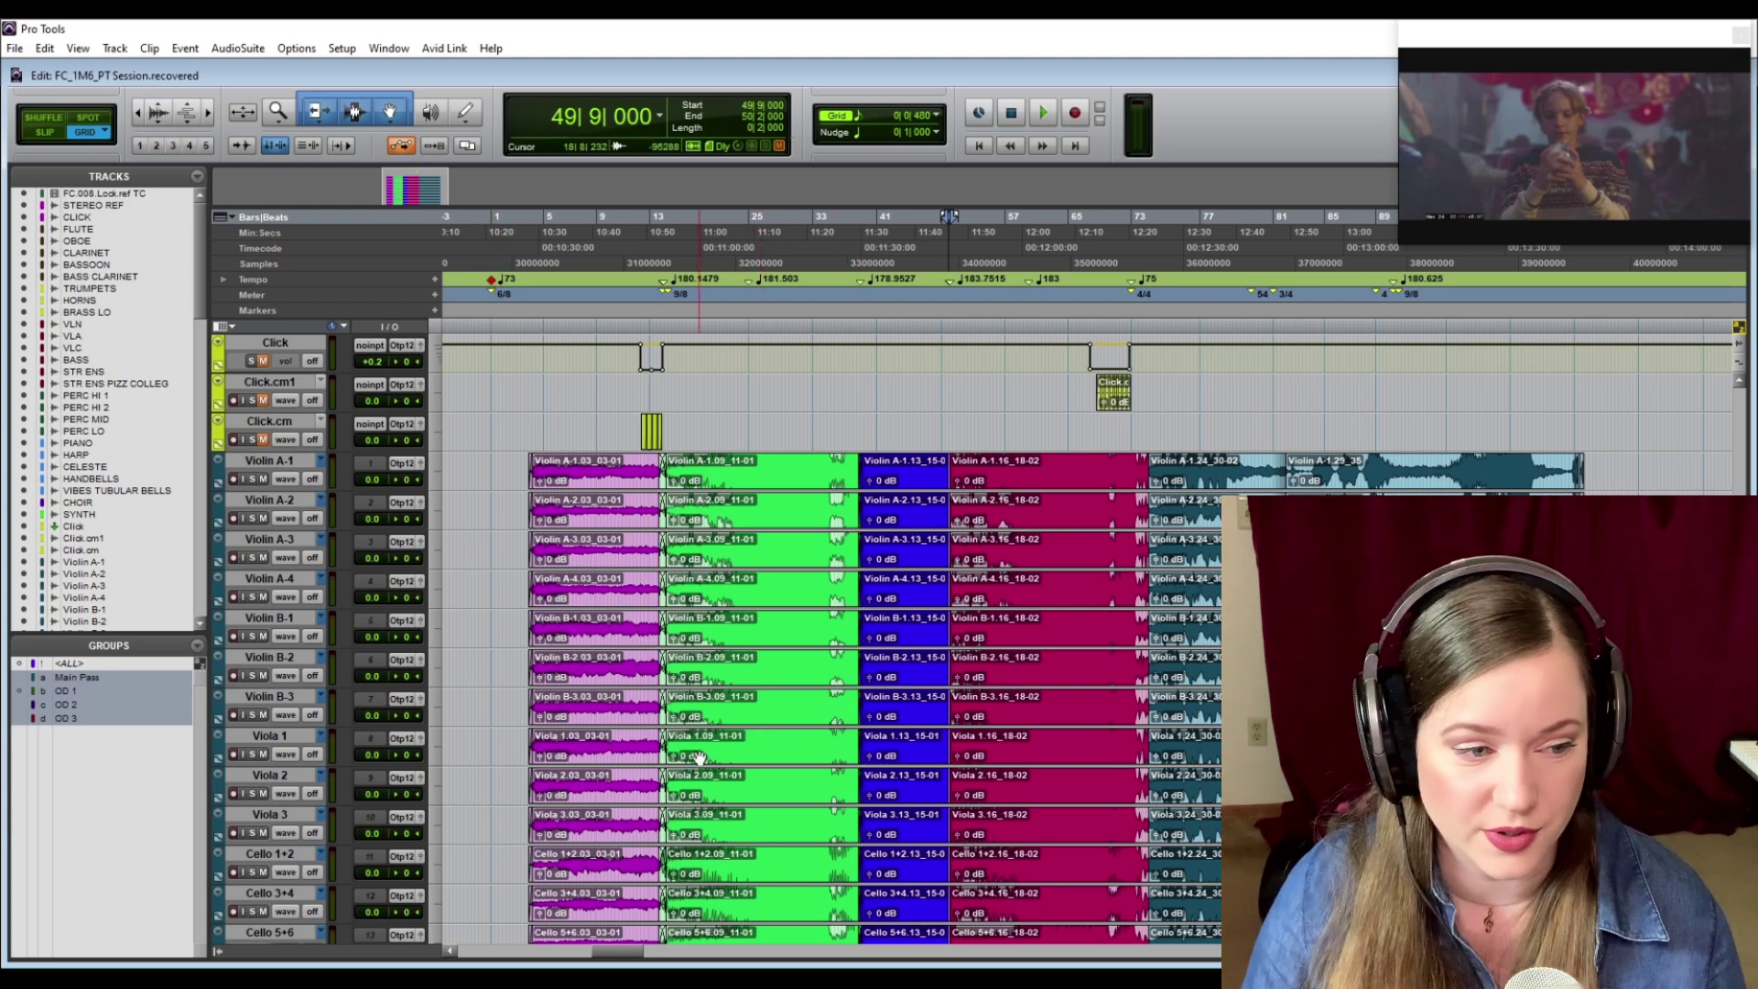
scroll(698, 758, "up", 15)
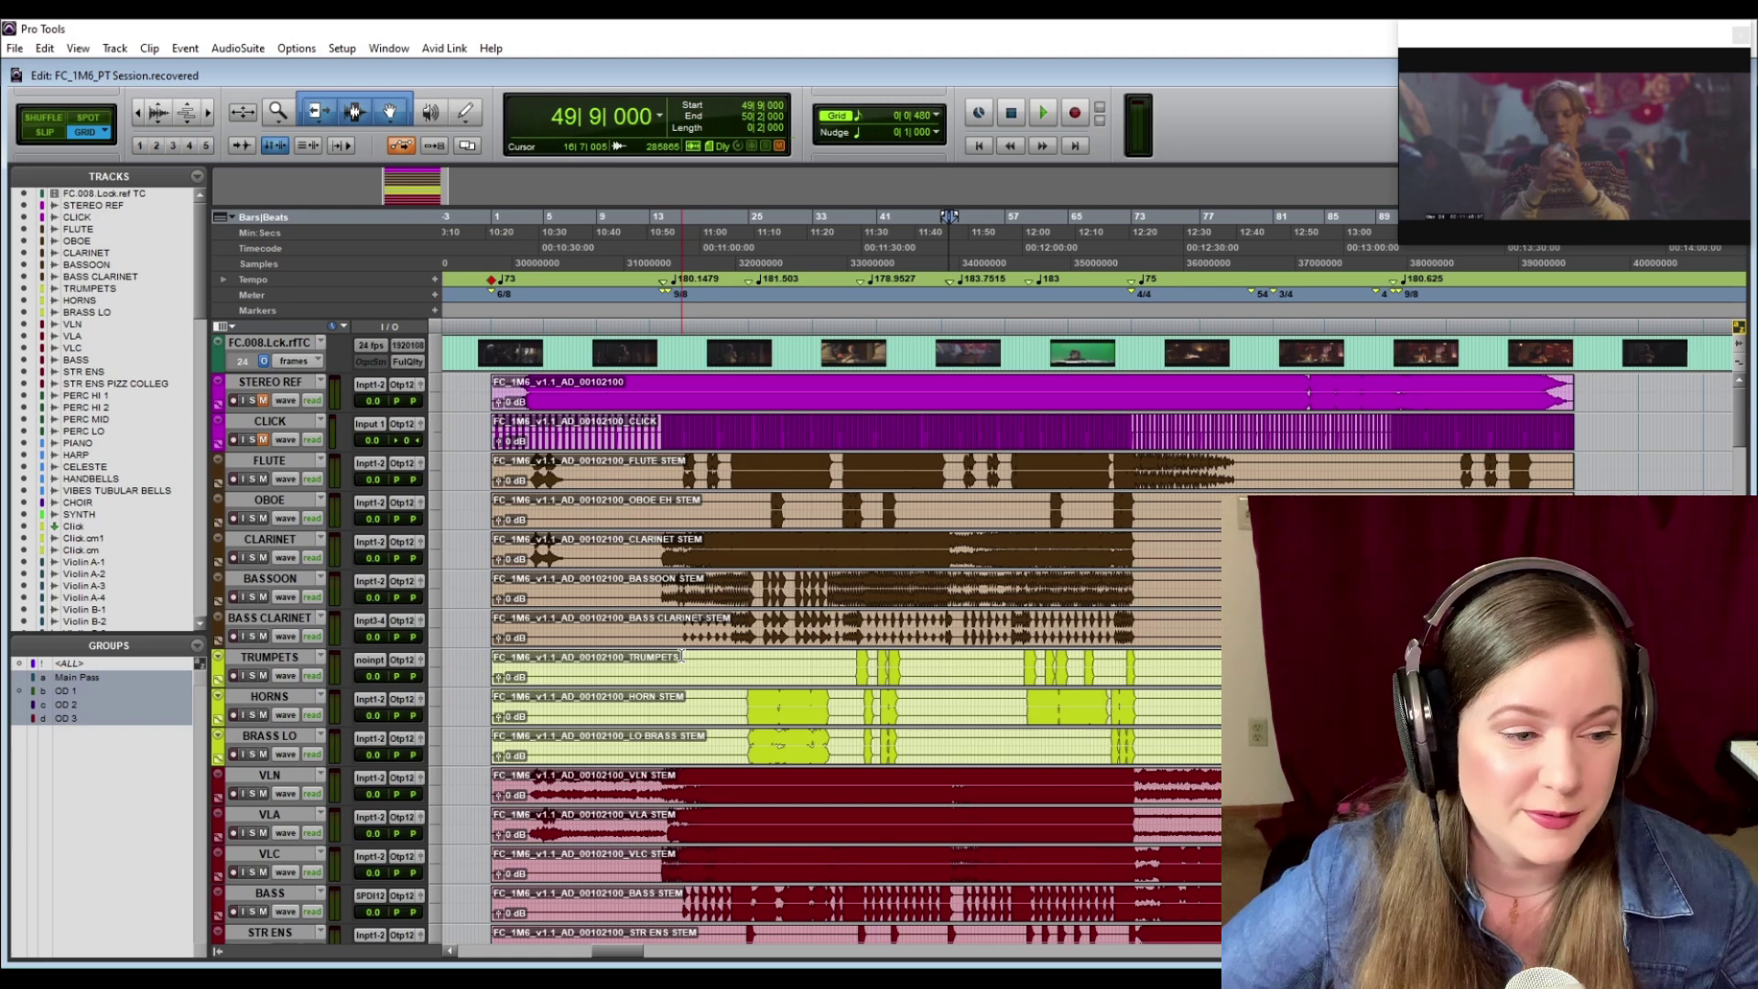